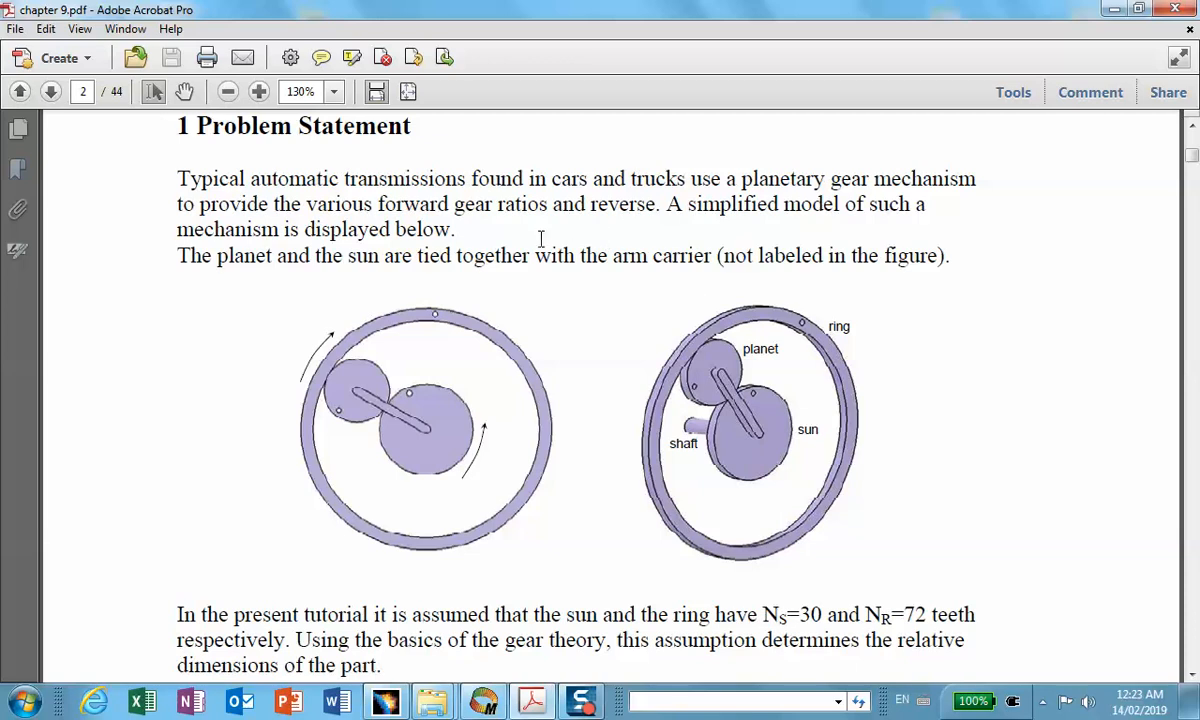
# Read the planetary gear problem statement and gear ratio table in the PDF, and switch to CATIA V5.
pyautogui.scroll(-10, 608, 244)
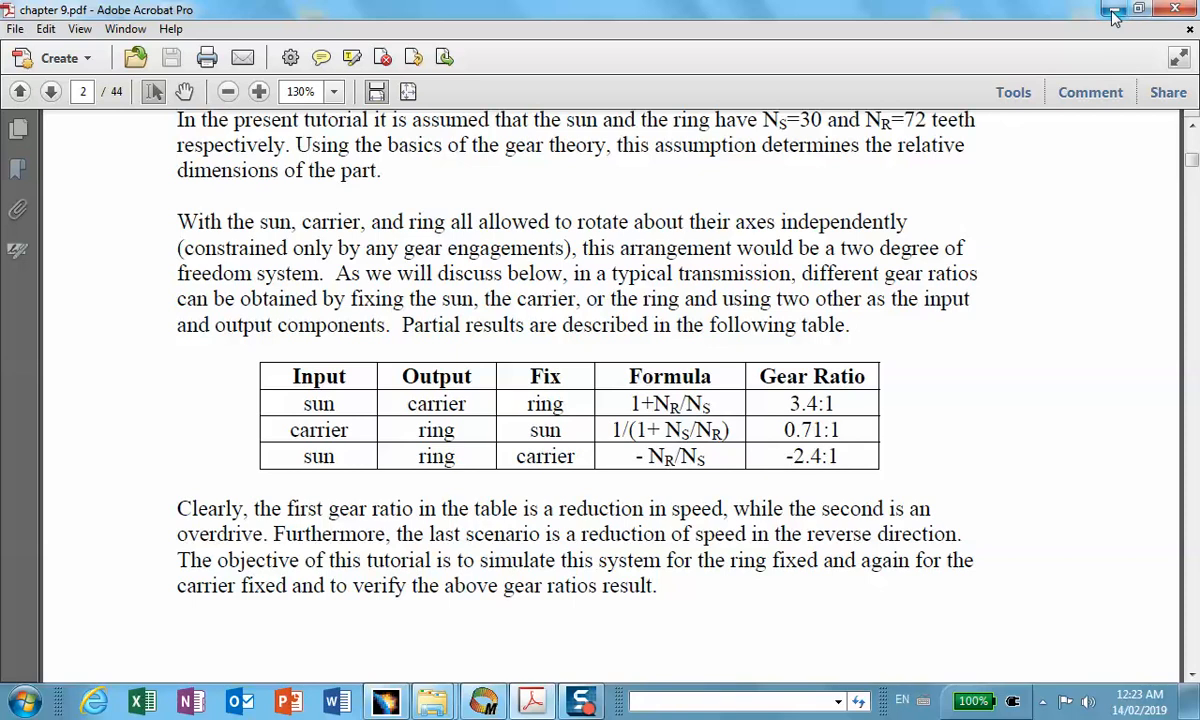
pyautogui.scroll(1, 800, 150)
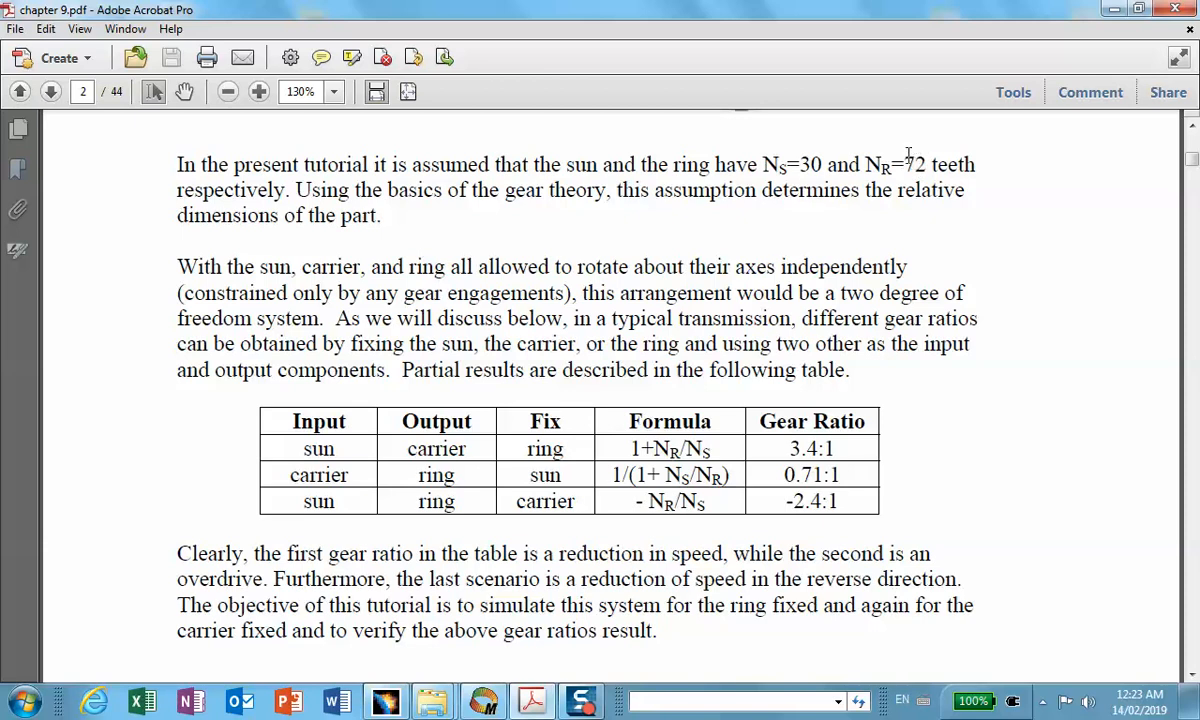
pyautogui.click(1114, 9)
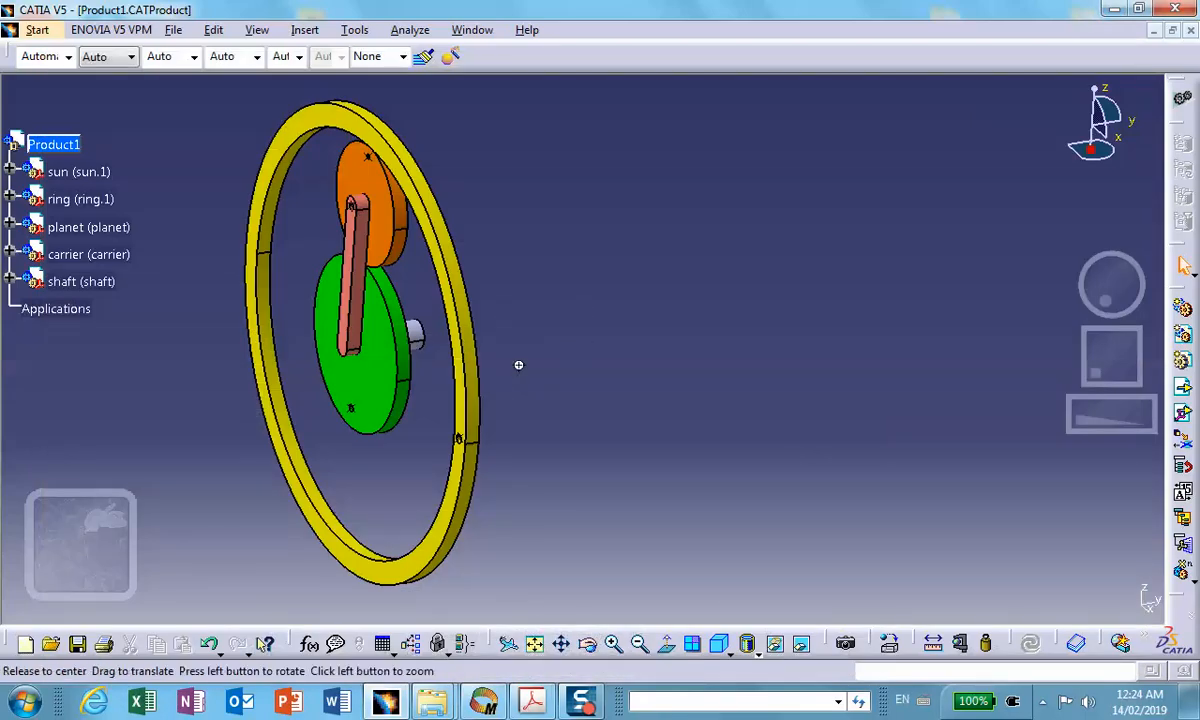
# Close the existing planetary gear assembly document.
pyautogui.scroll(-2, 476, 375)
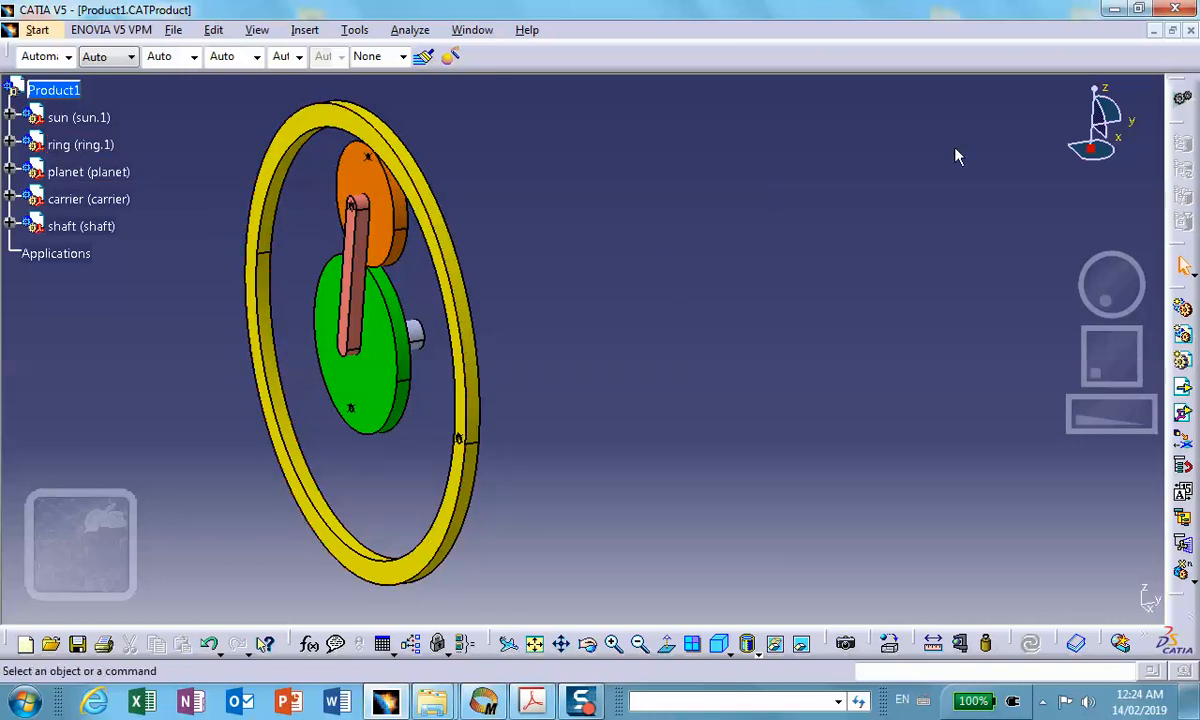
pyautogui.click(1195, 32)
pyautogui.click(648, 391)
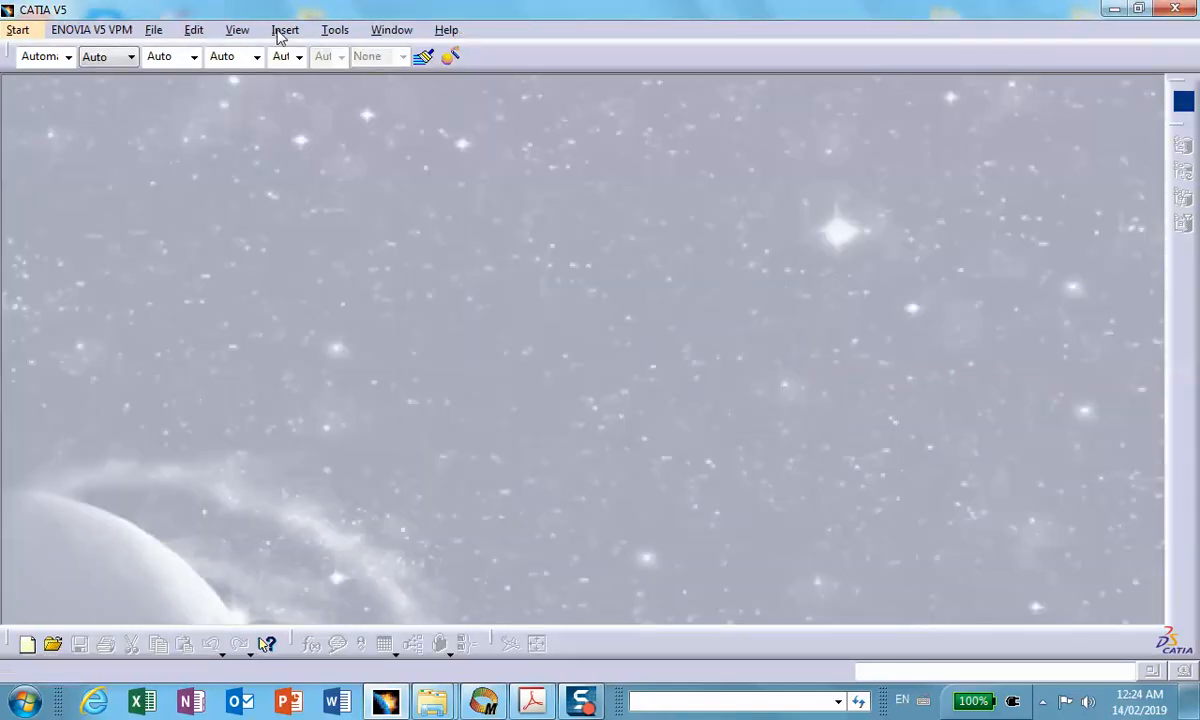
# Create a new document of type Product.
pyautogui.click(150, 30)
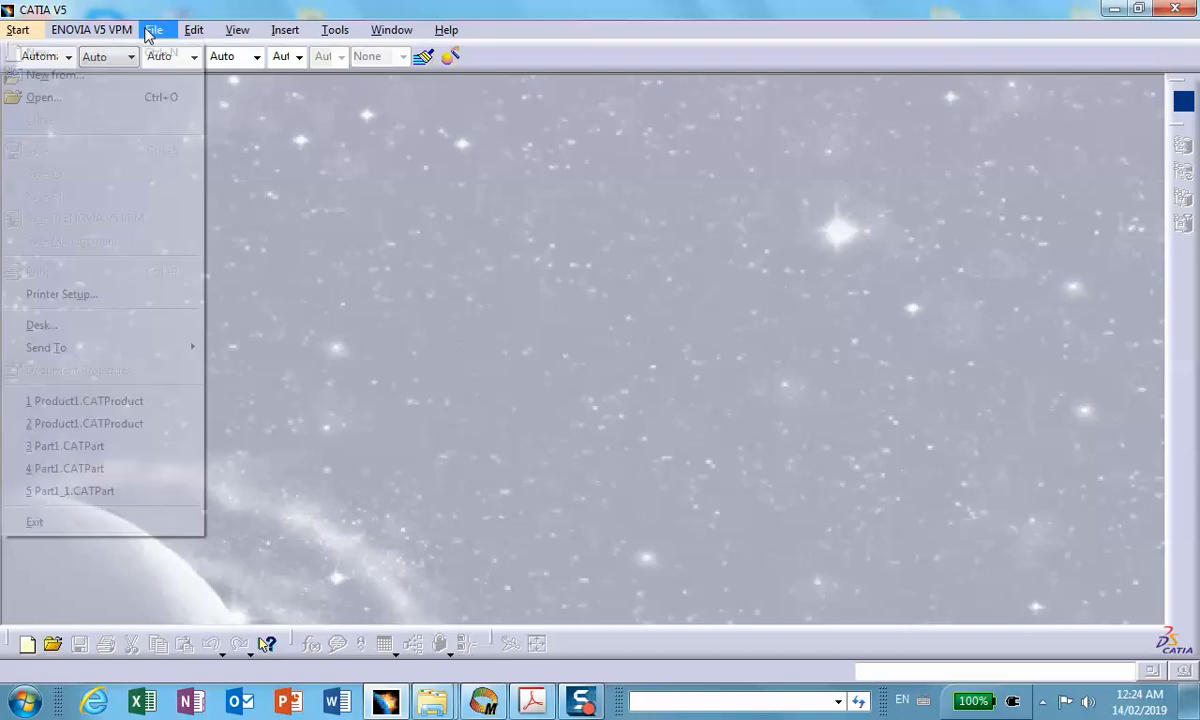
pyautogui.moveTo(142, 352)
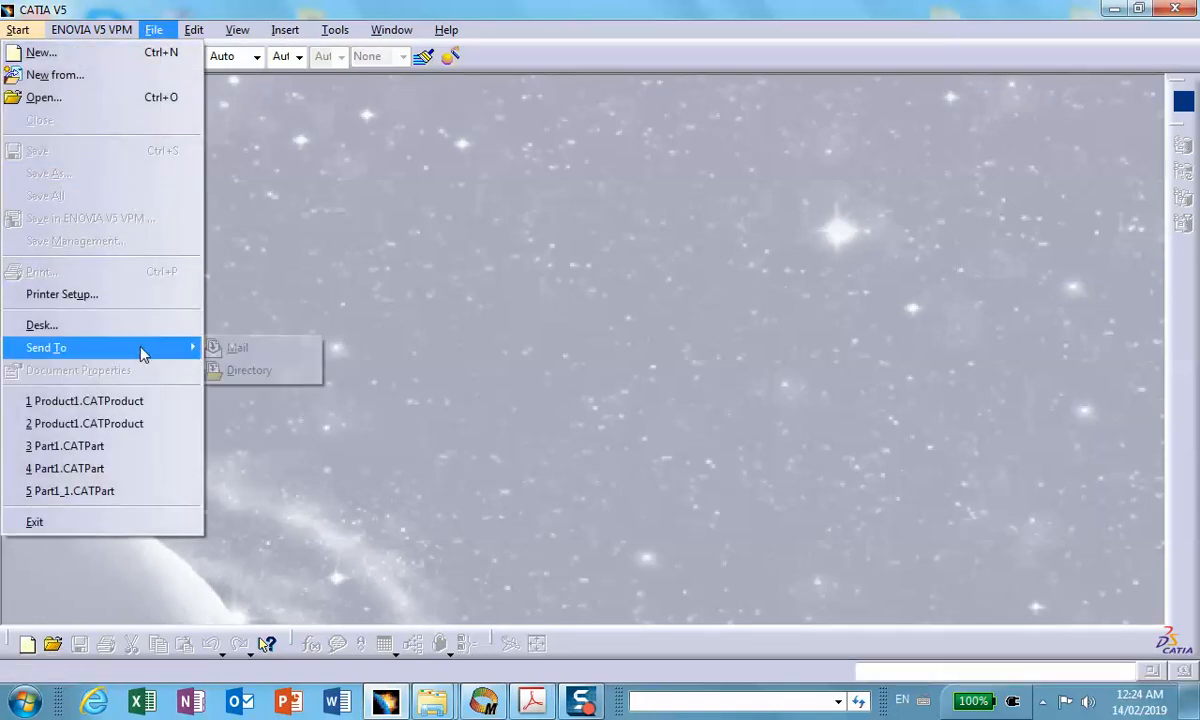
pyautogui.click(92, 54)
pyautogui.scroll(-4, 1040, 355)
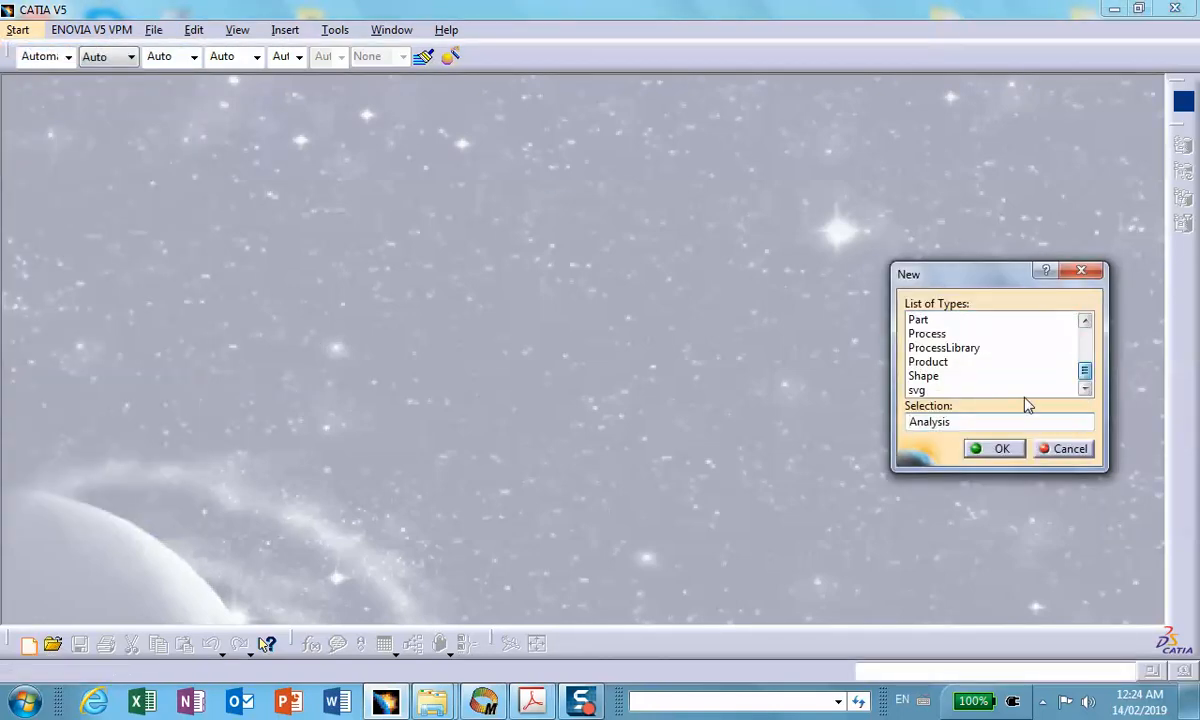
pyautogui.click(928, 361)
pyautogui.click(995, 448)
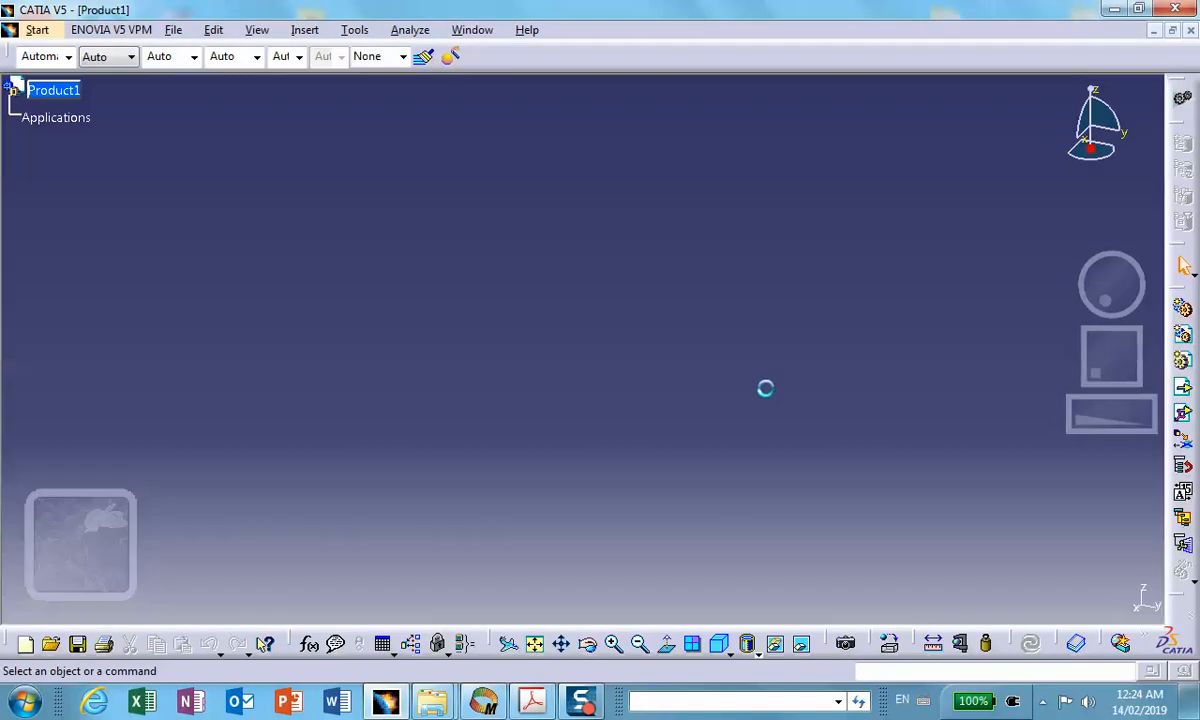
# Insert a new part into Product1.
pyautogui.click(304, 30)
pyautogui.click(120, 339)
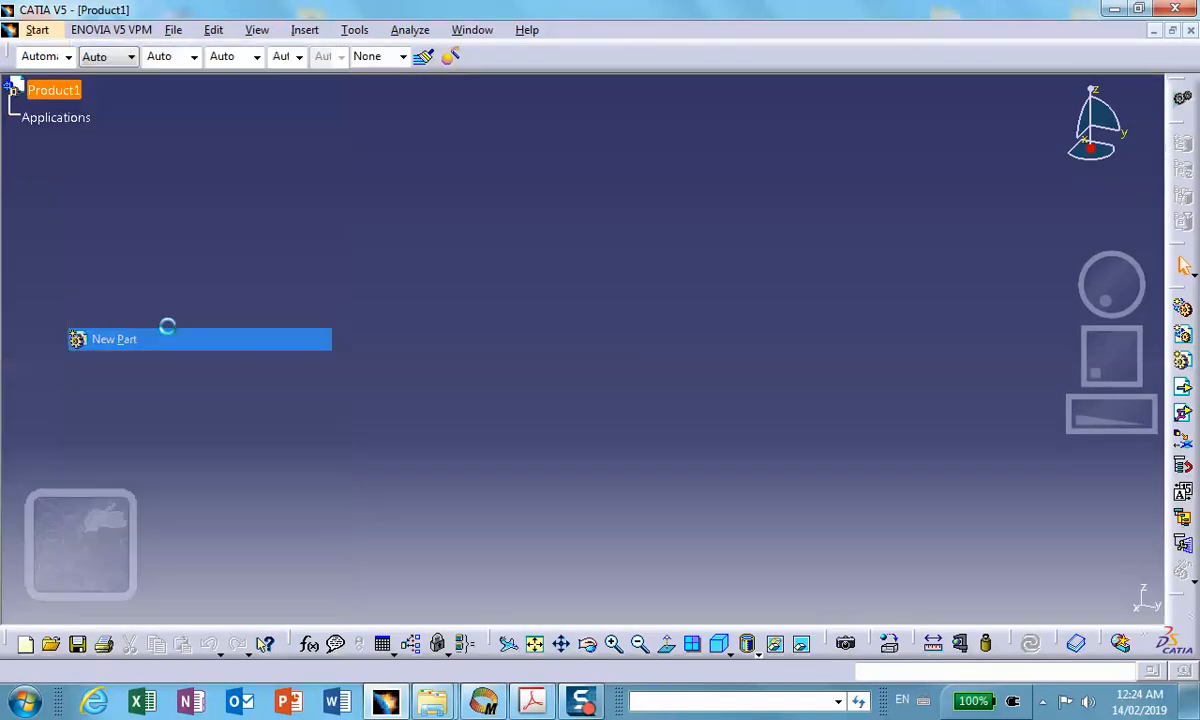
pyautogui.click(20, 92)
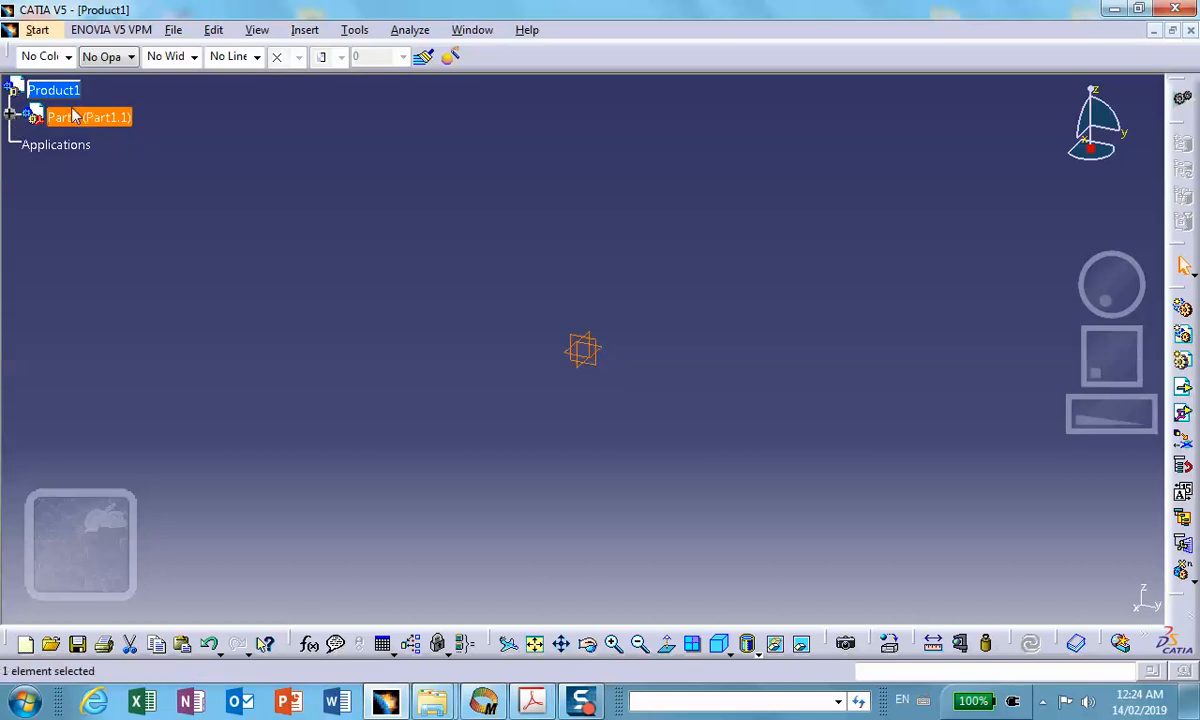
# Set both the instance name and the part number of the new part to sun.
pyautogui.rightClick(70, 117)
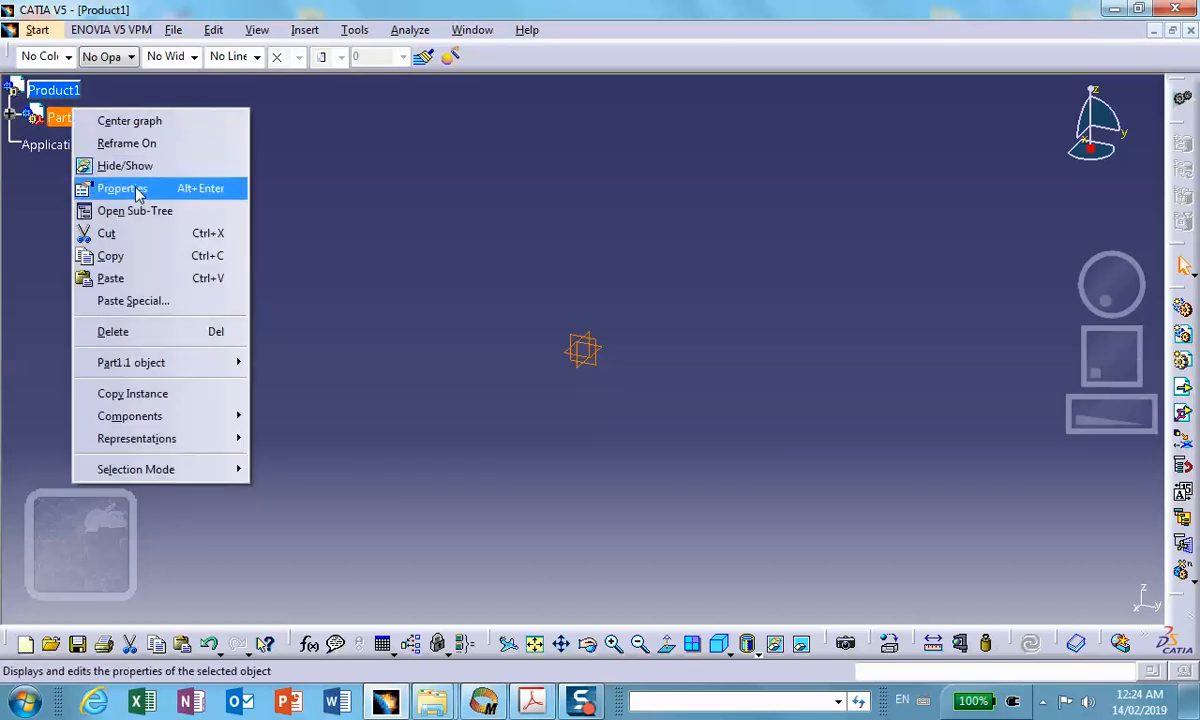
pyautogui.click(135, 188)
pyautogui.doubleClick(390, 209)
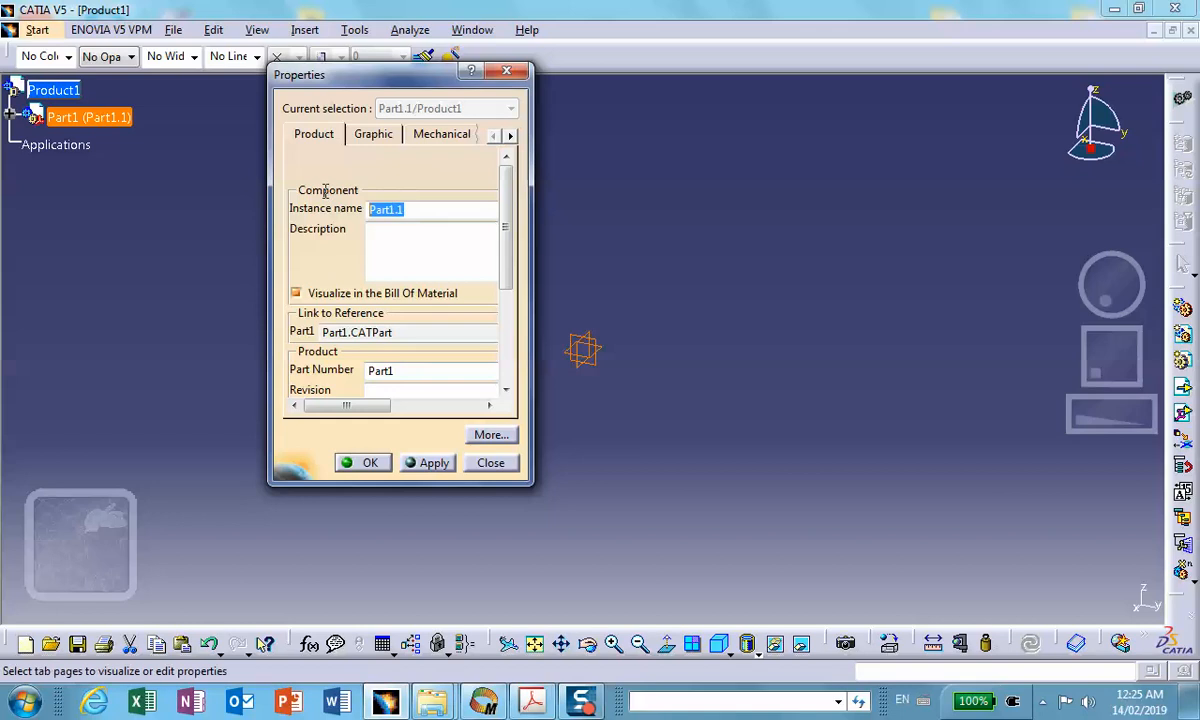
pyautogui.write('sun')
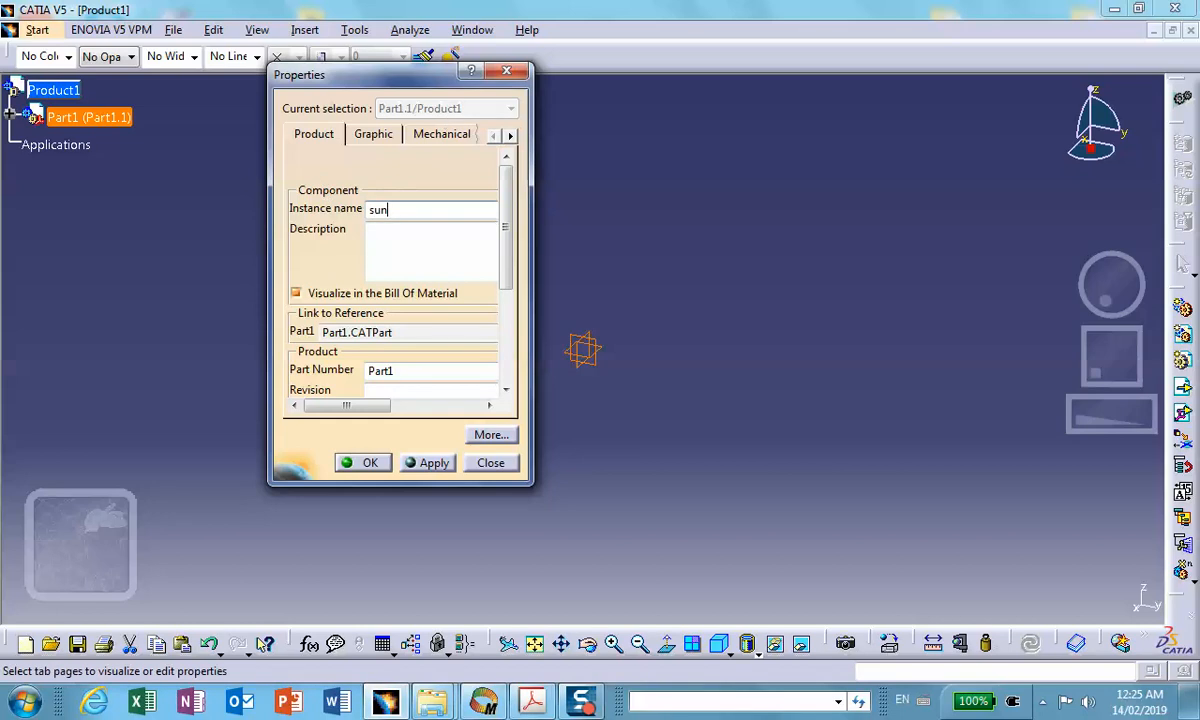
pyautogui.doubleClick(388, 371)
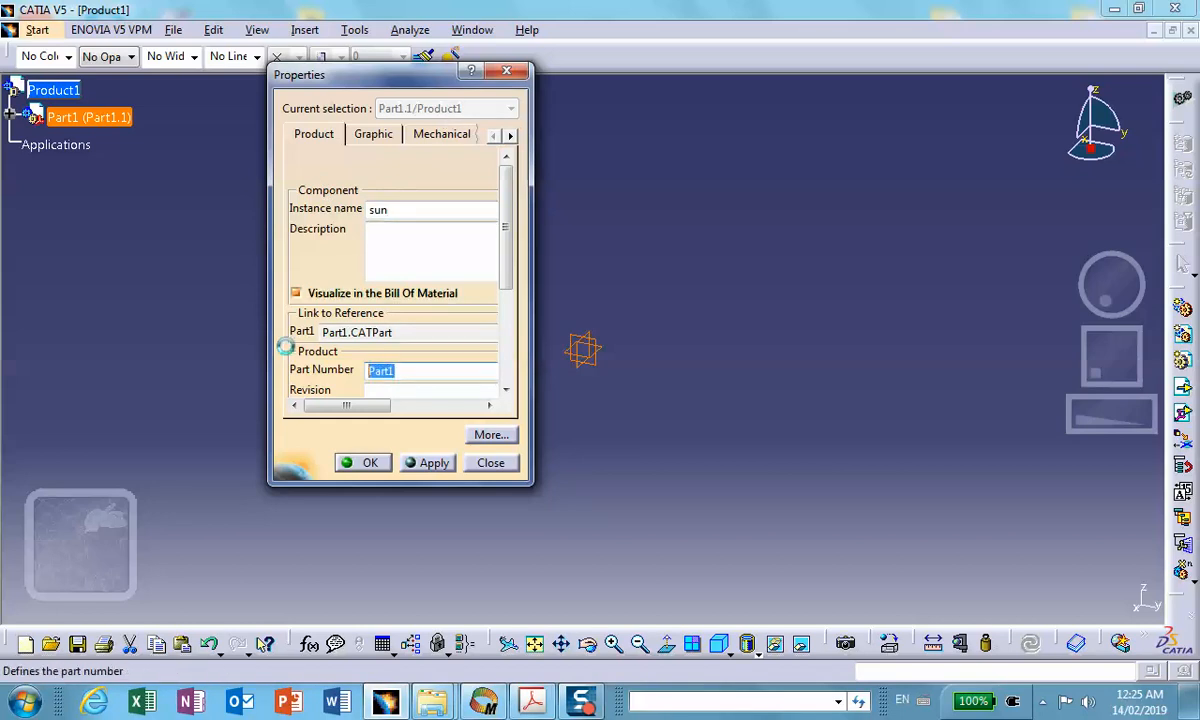
pyautogui.write('sun')
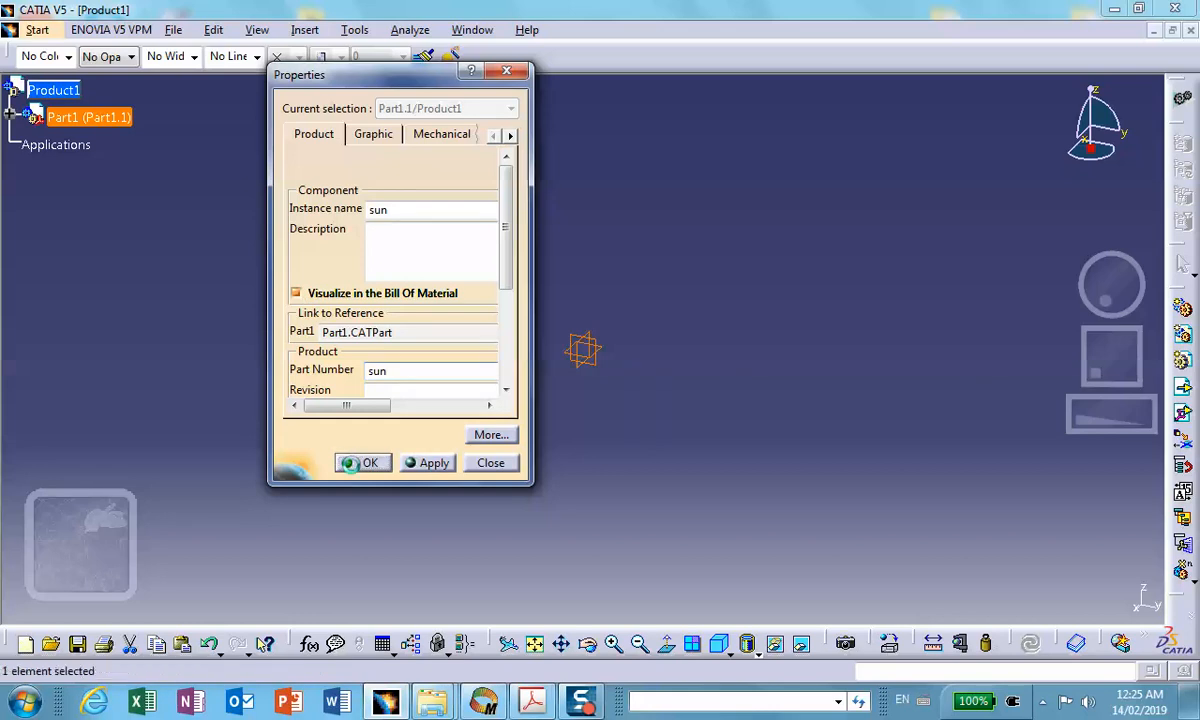
pyautogui.click(364, 463)
# Open the sun part for editing and start a sketch on its yz plane.
pyautogui.click(8, 115)
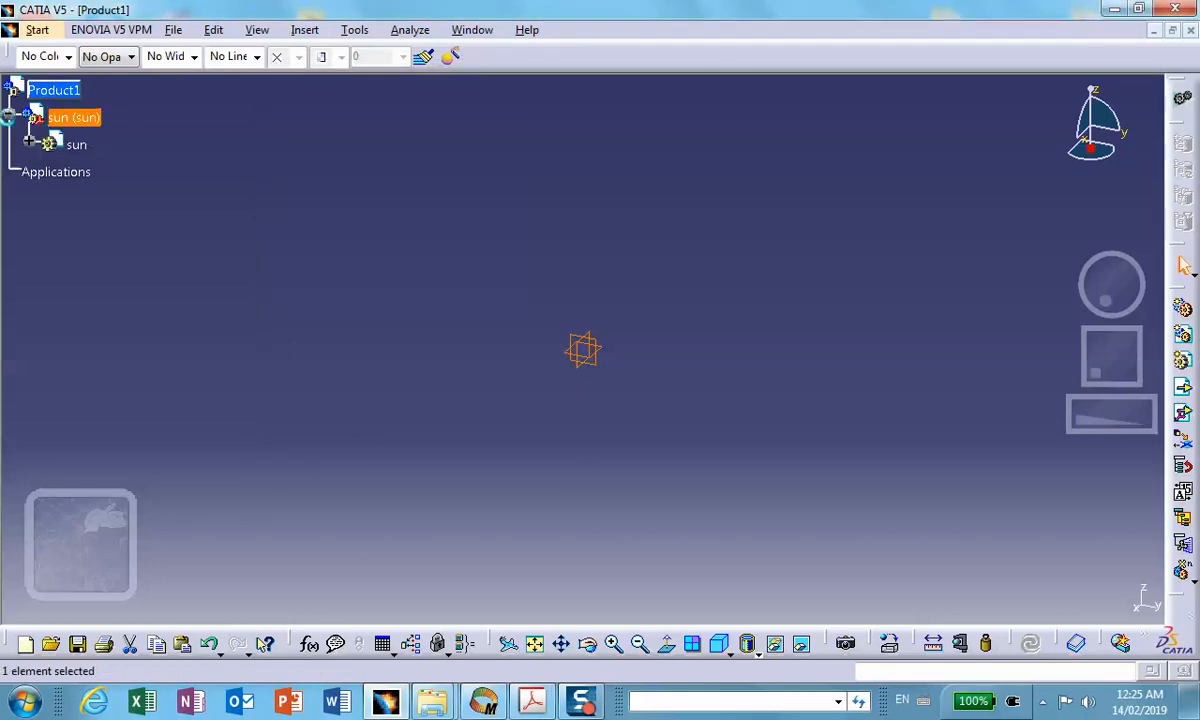
pyautogui.doubleClick(86, 146)
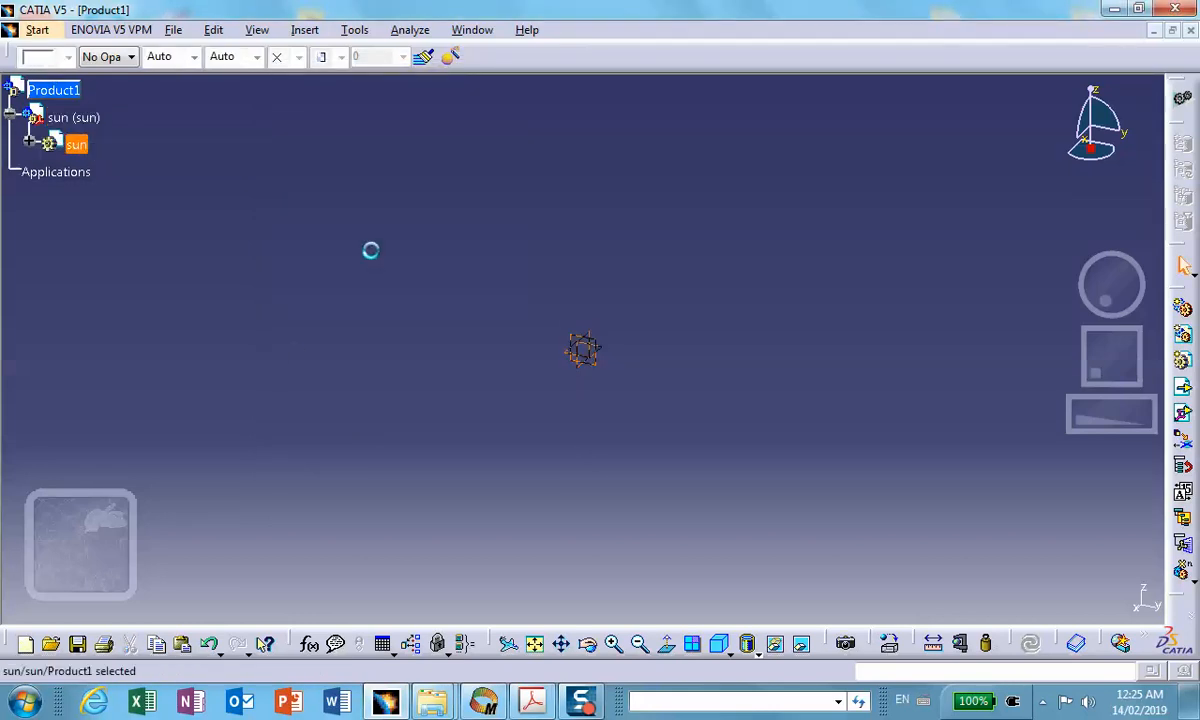
pyautogui.click(600, 344)
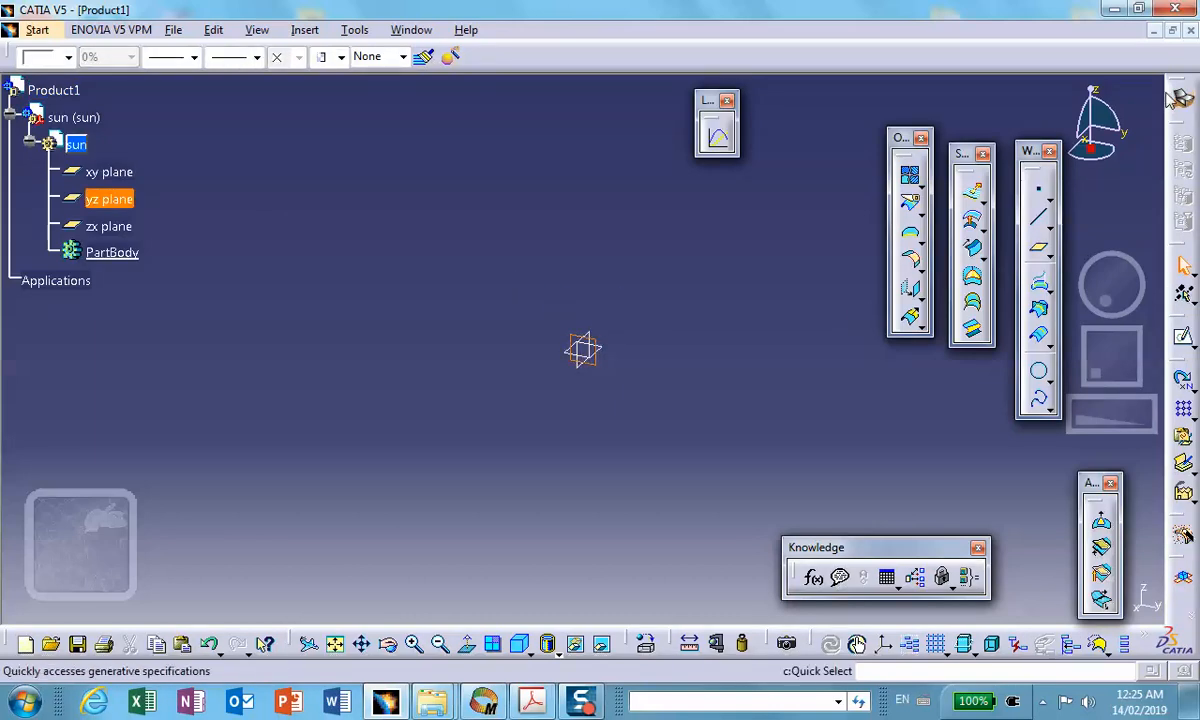
pyautogui.click(1183, 335)
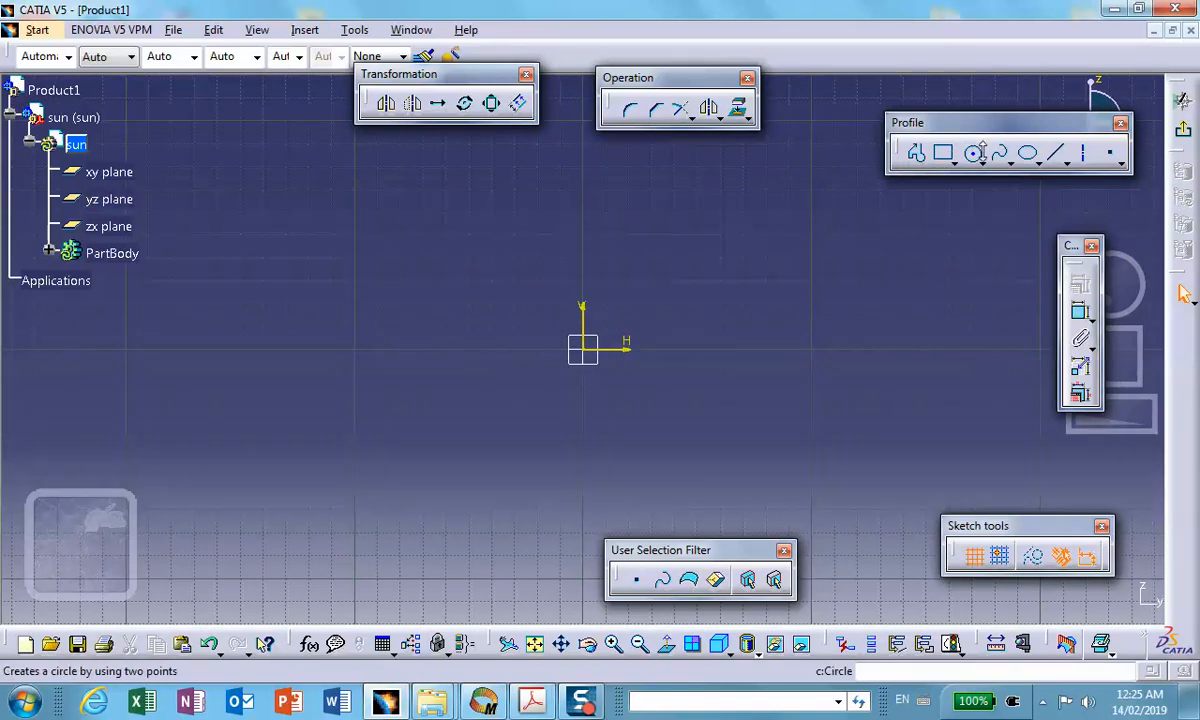
# Sketch a circle about 3 in in diameter centred on the sketch origin.
pyautogui.click(971, 152)
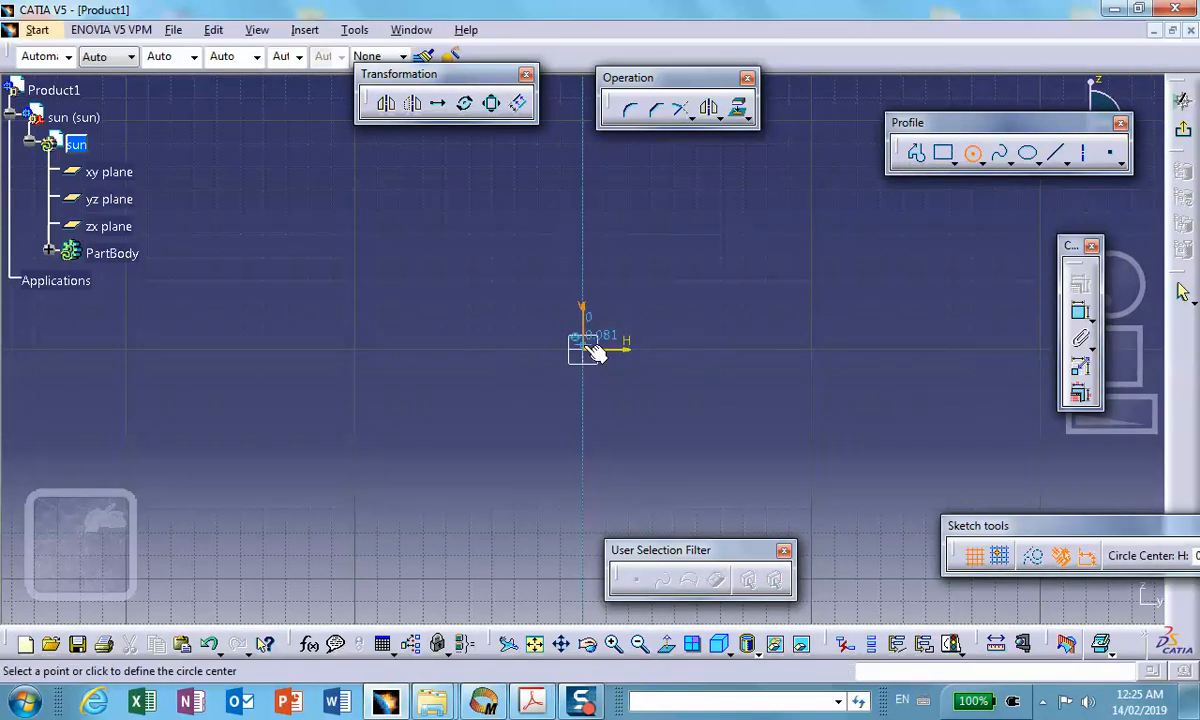
pyautogui.click(587, 350)
pyautogui.click(663, 388)
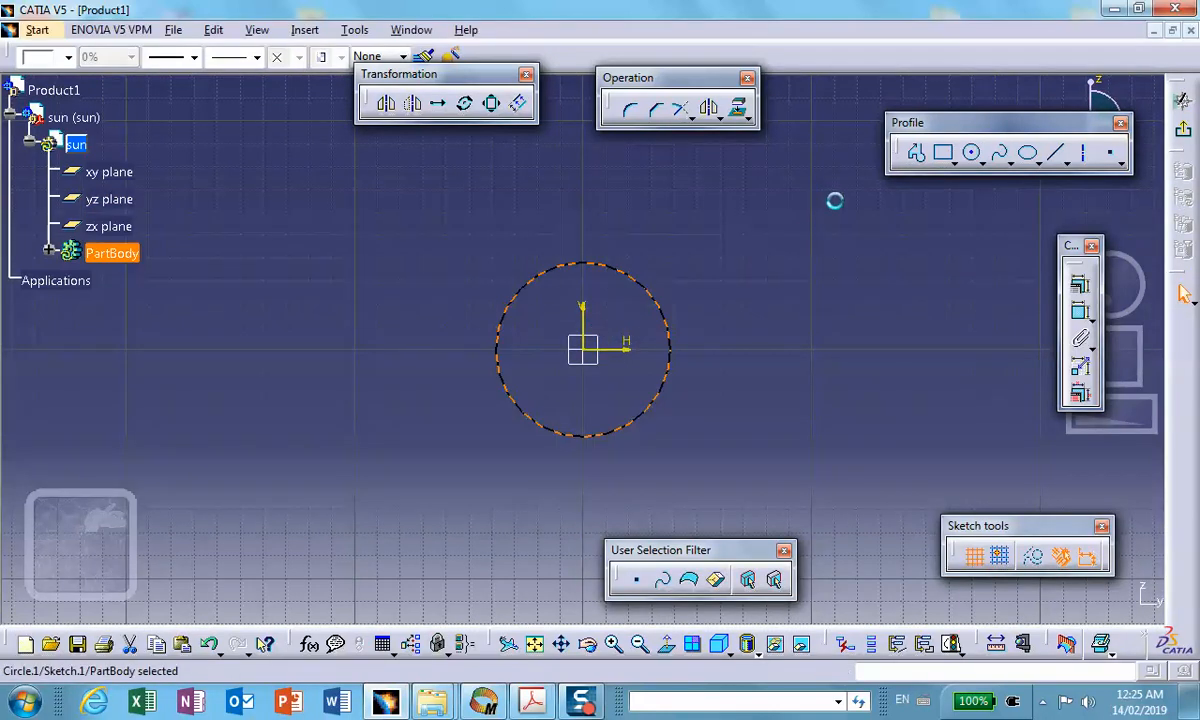
# Dimension the circle by radius and set the radius to 3 in.
pyautogui.click(1079, 311)
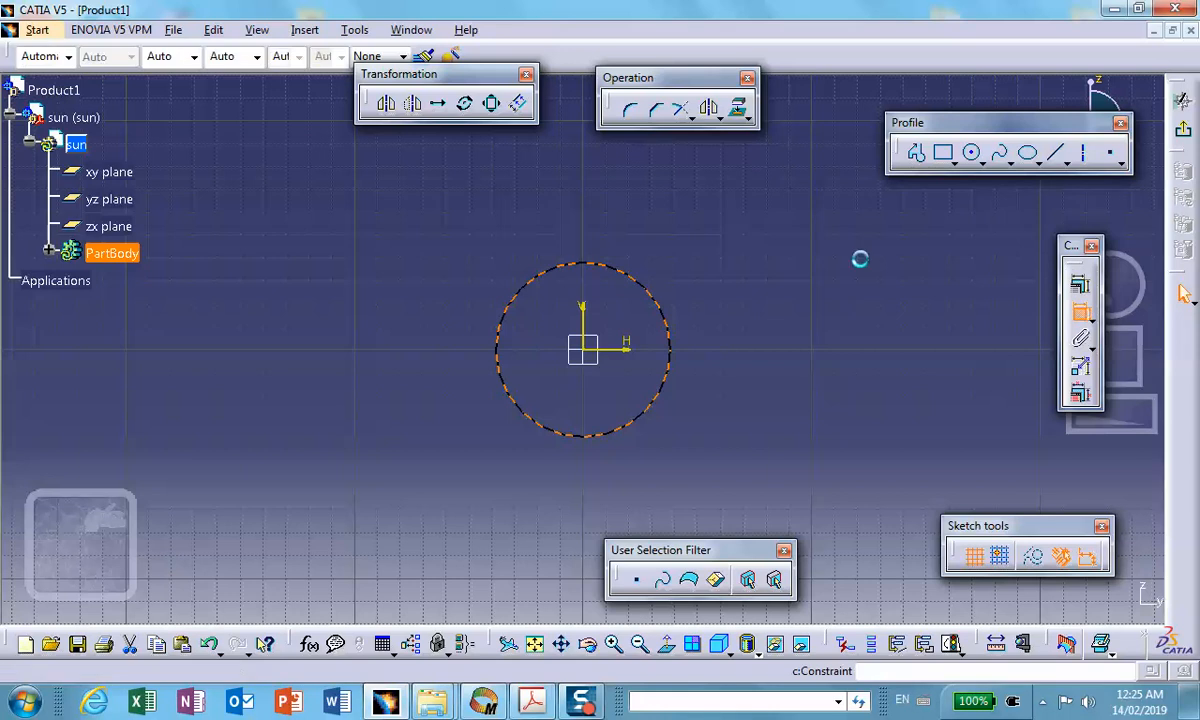
pyautogui.doubleClick(730, 279)
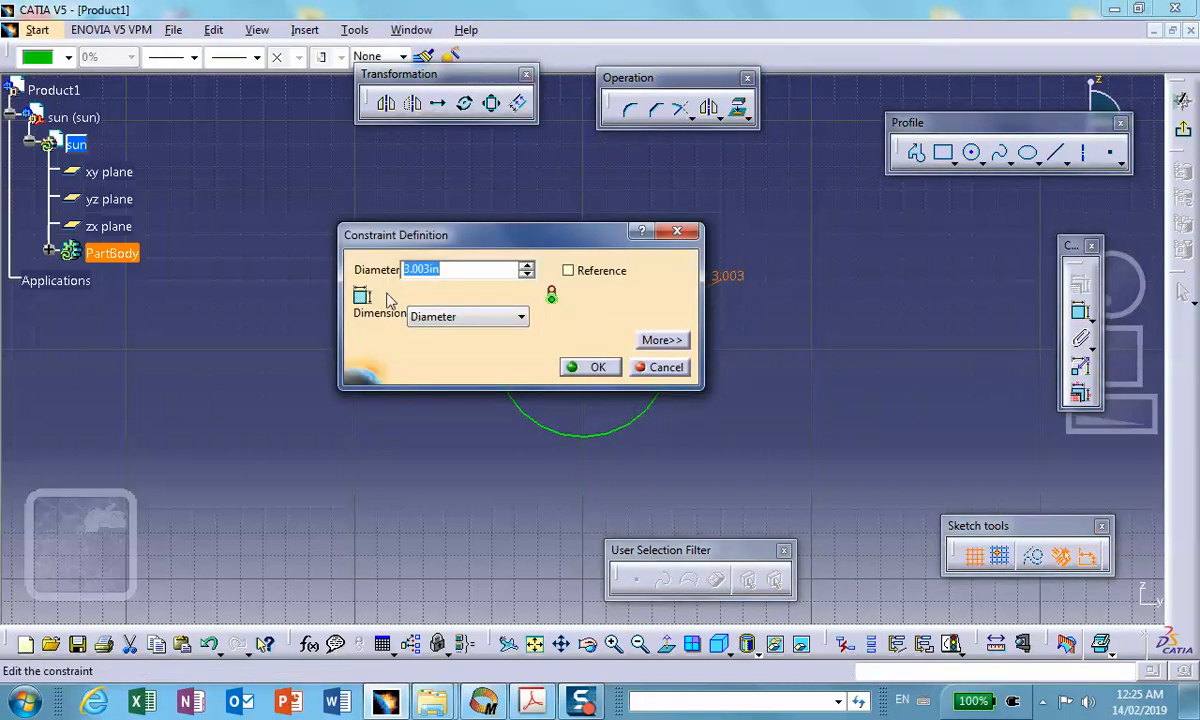
pyautogui.click(480, 316)
pyautogui.click(448, 337)
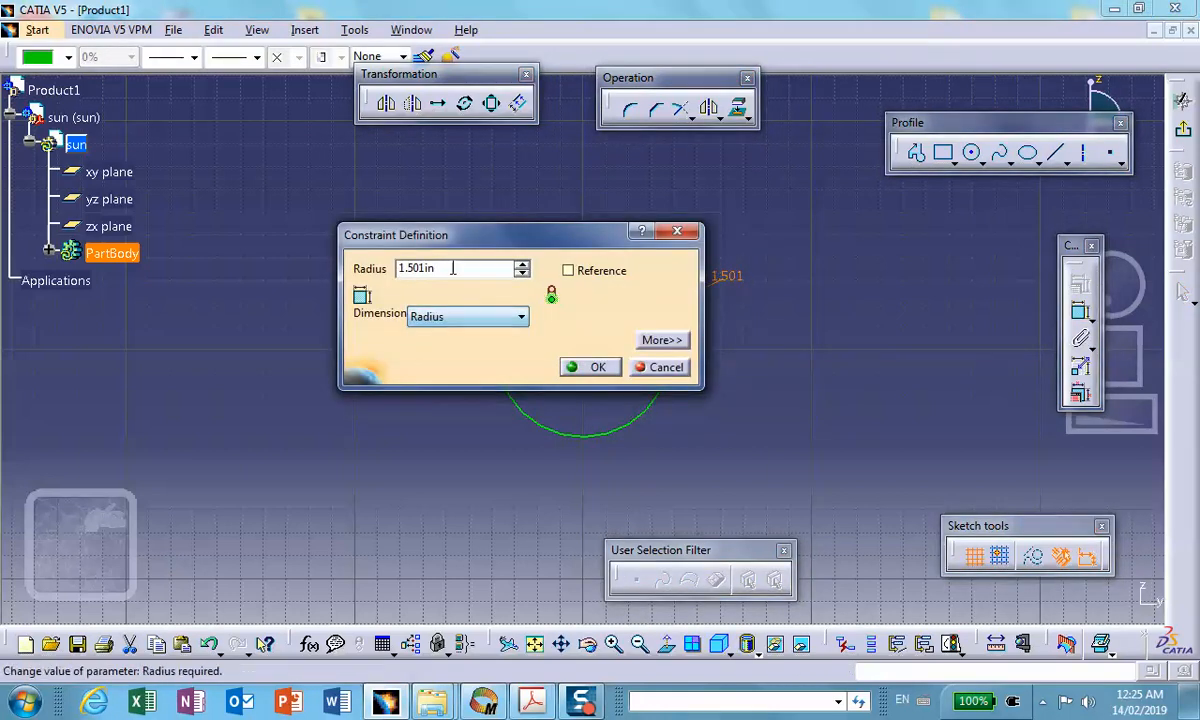
pyautogui.write('3')
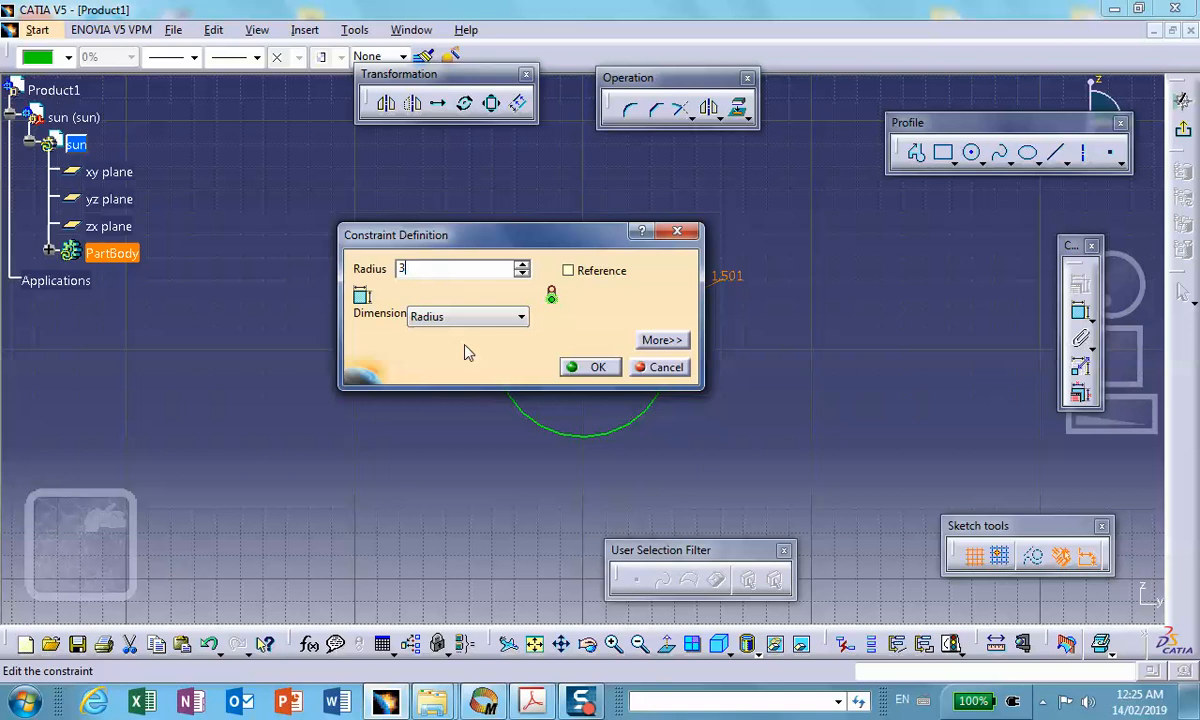
pyautogui.click(596, 367)
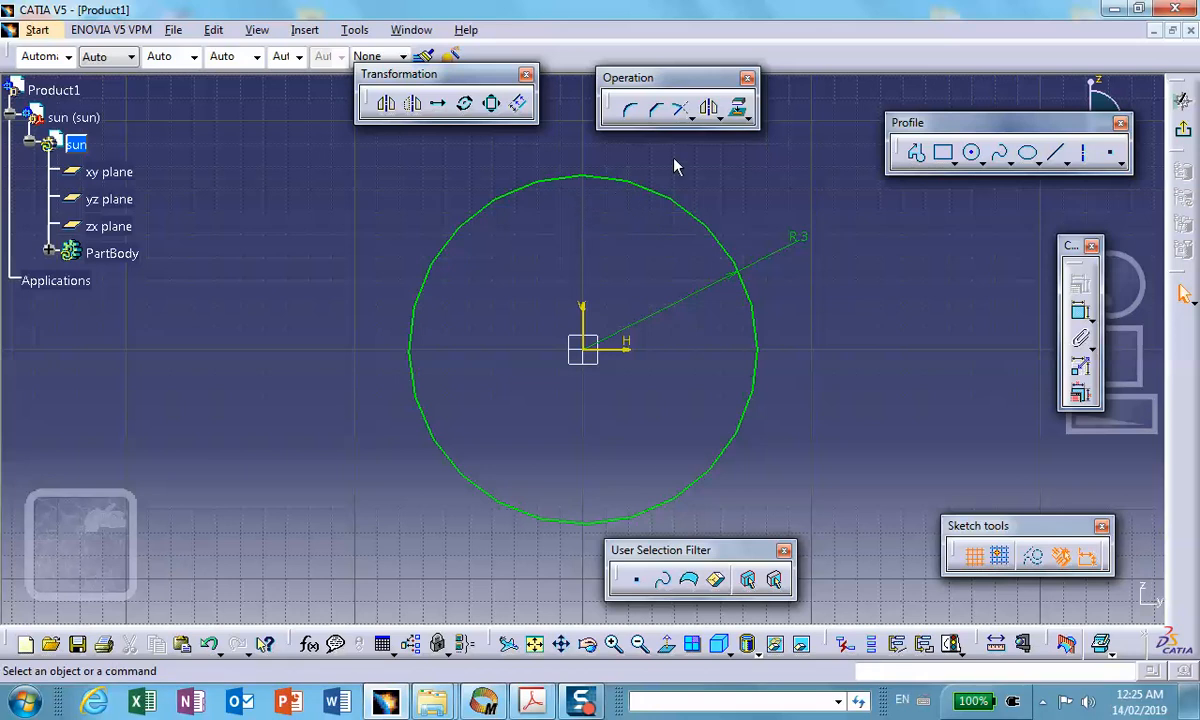
# Sketch a tiny circle on the vertical axis about 2.5 in above the origin, inside the large circle, and exit the sketch.
pyautogui.click(970, 152)
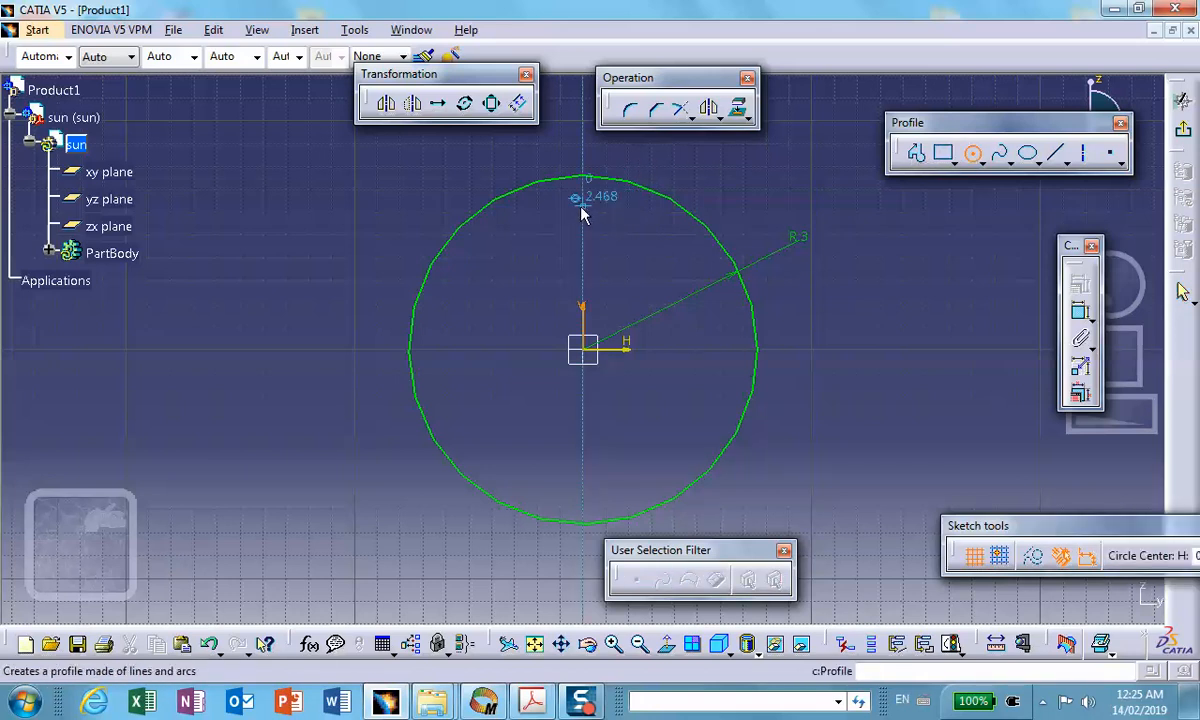
pyautogui.click(584, 203)
pyautogui.click(589, 201)
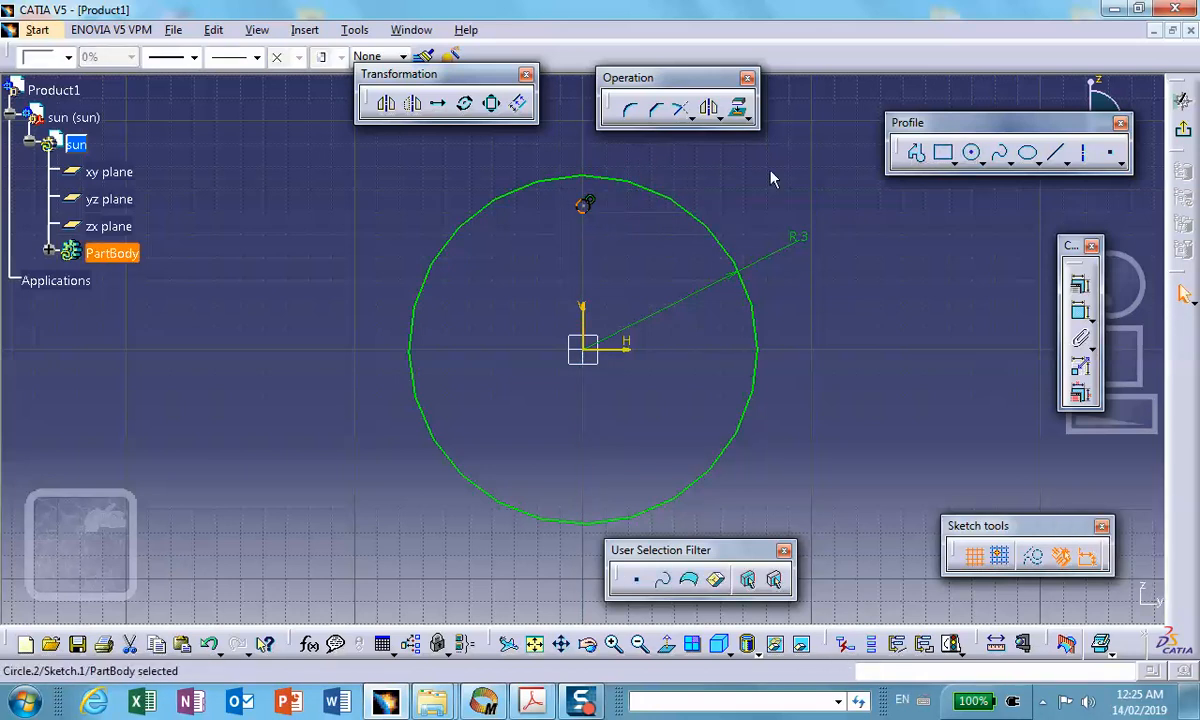
pyautogui.click(756, 150)
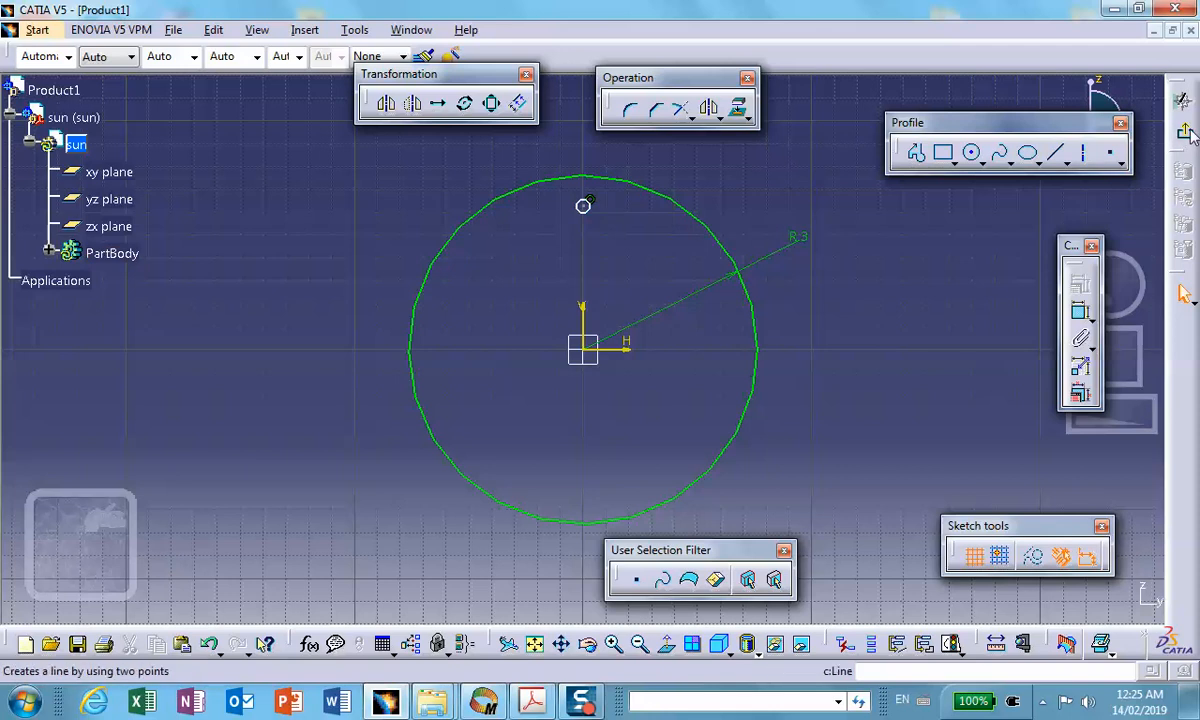
pyautogui.click(1182, 100)
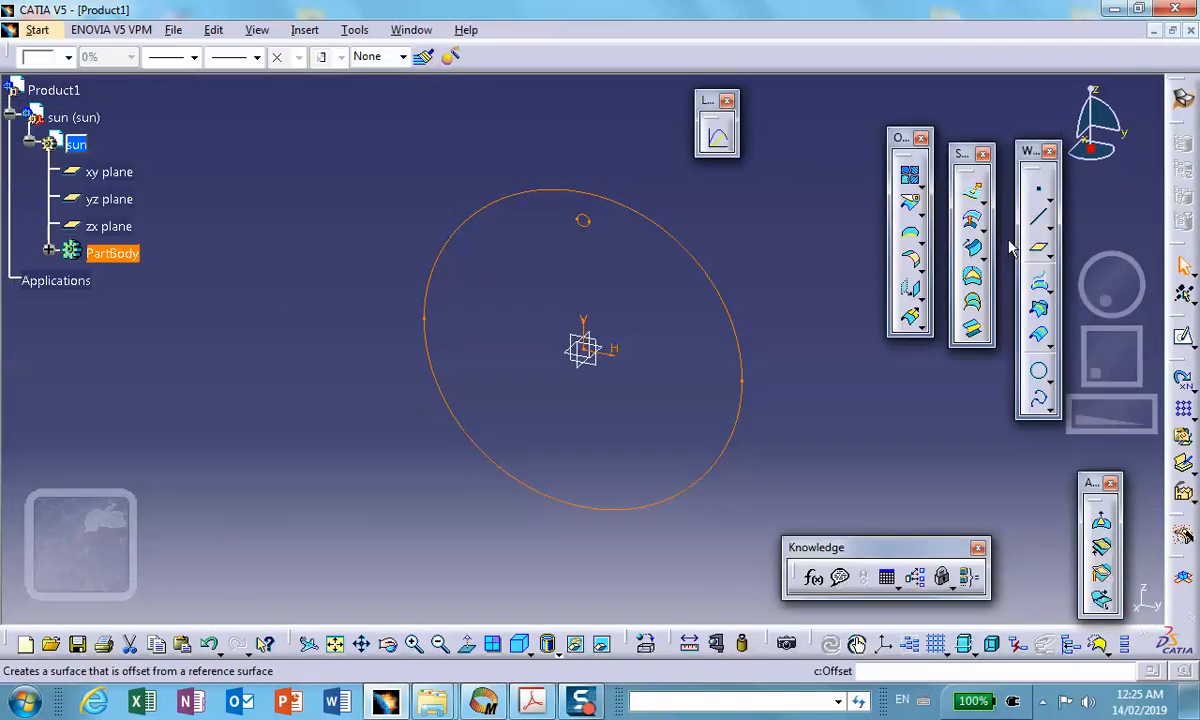
# Switch to the Part Design workbench and pad the sun sketch to a length of 0.5 in.
pyautogui.click(37, 30)
pyautogui.moveTo(70, 75)
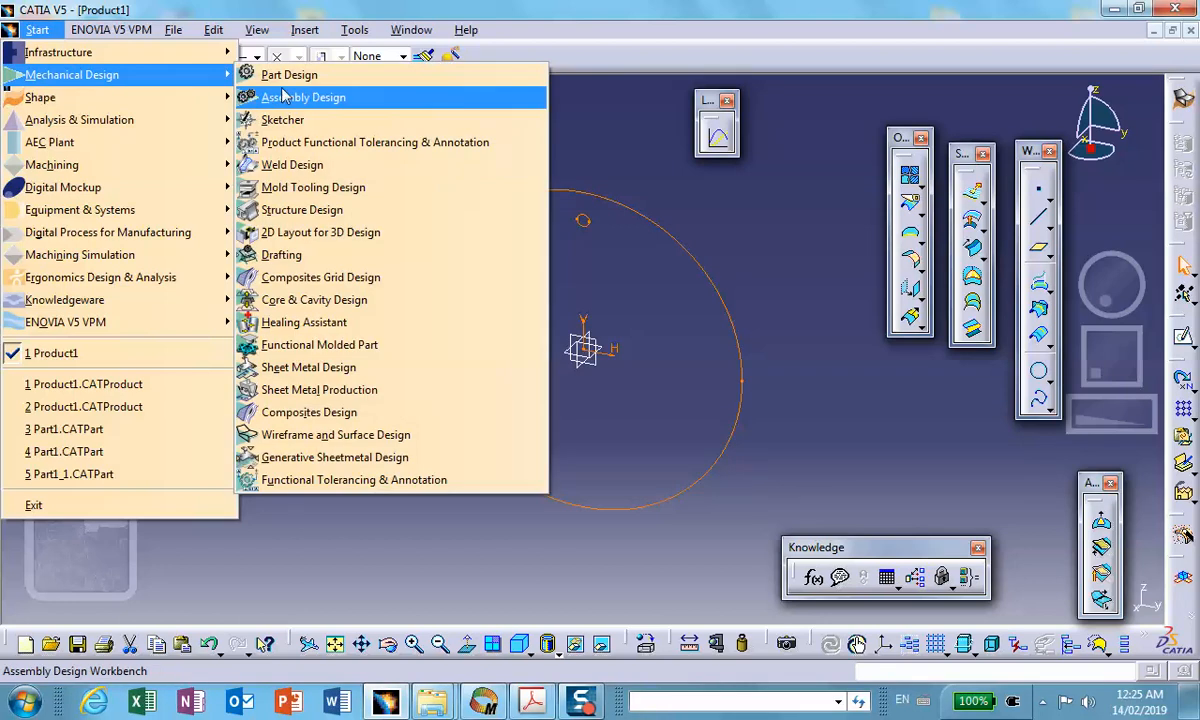
pyautogui.click(300, 73)
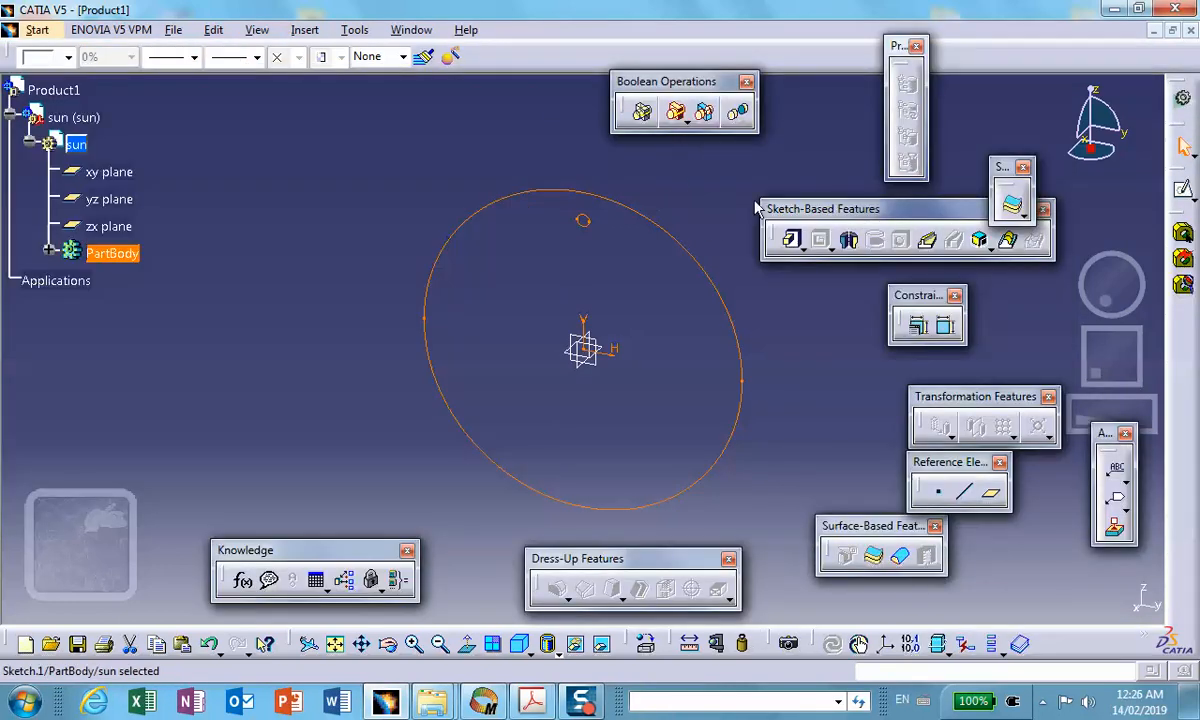
pyautogui.click(790, 240)
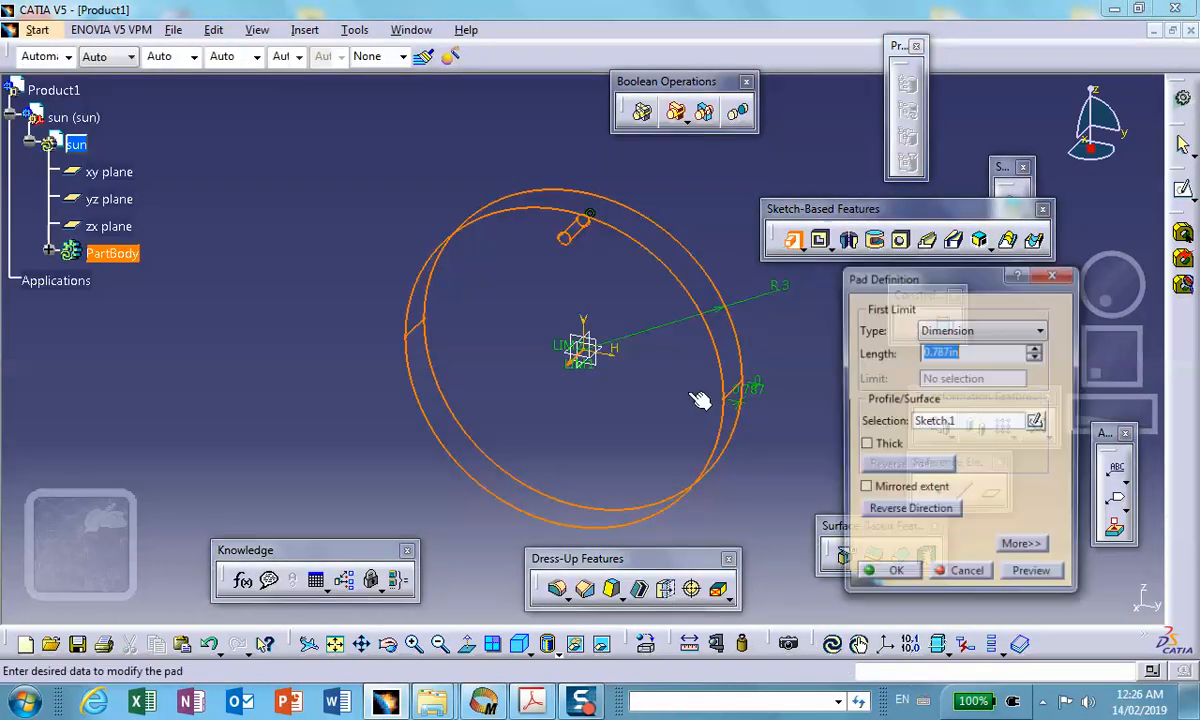
pyautogui.write('.')
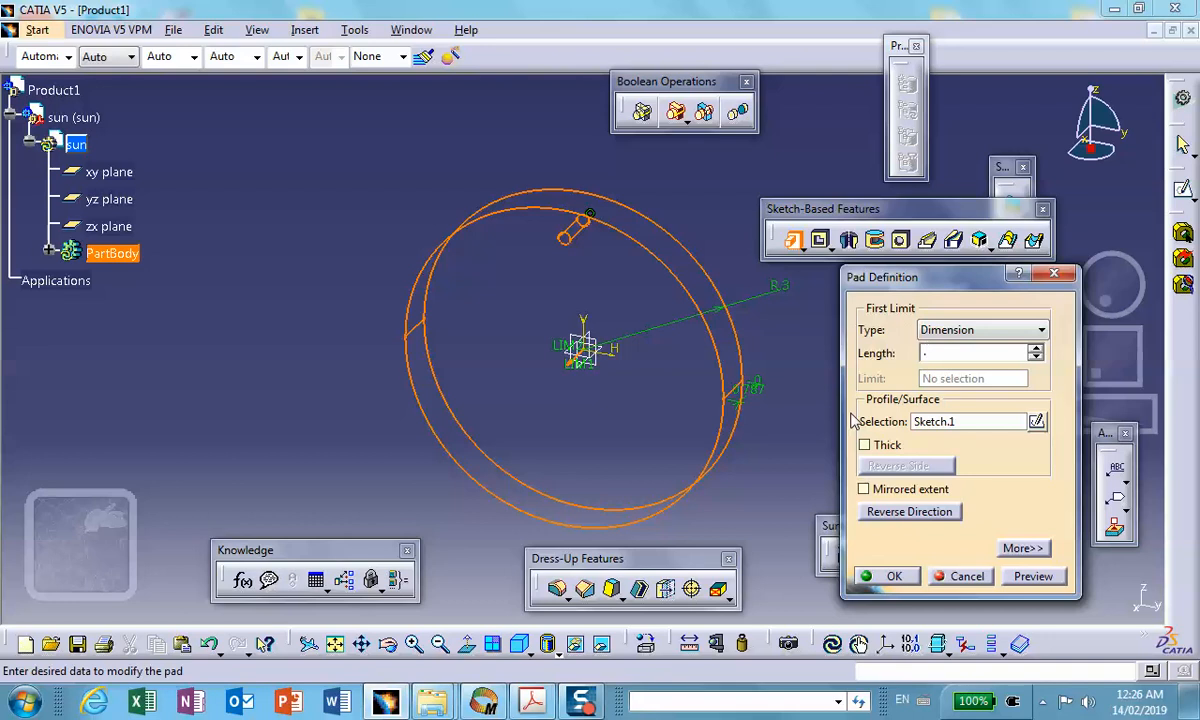
pyautogui.write('5')
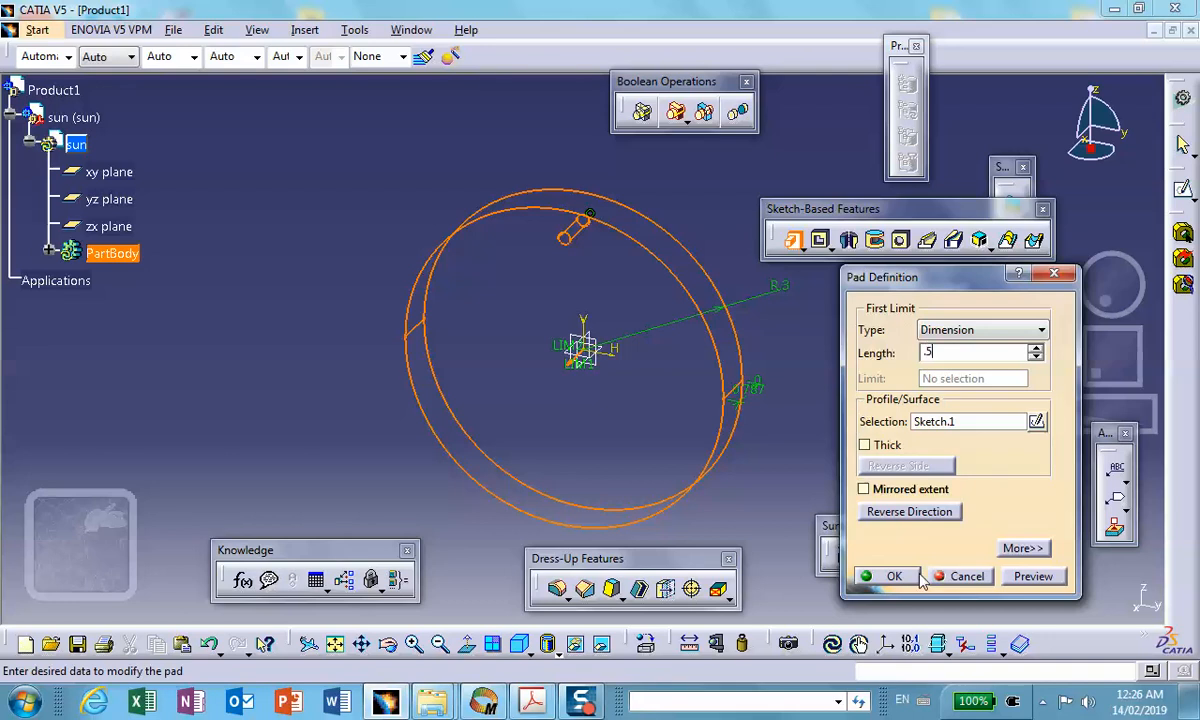
pyautogui.click(895, 576)
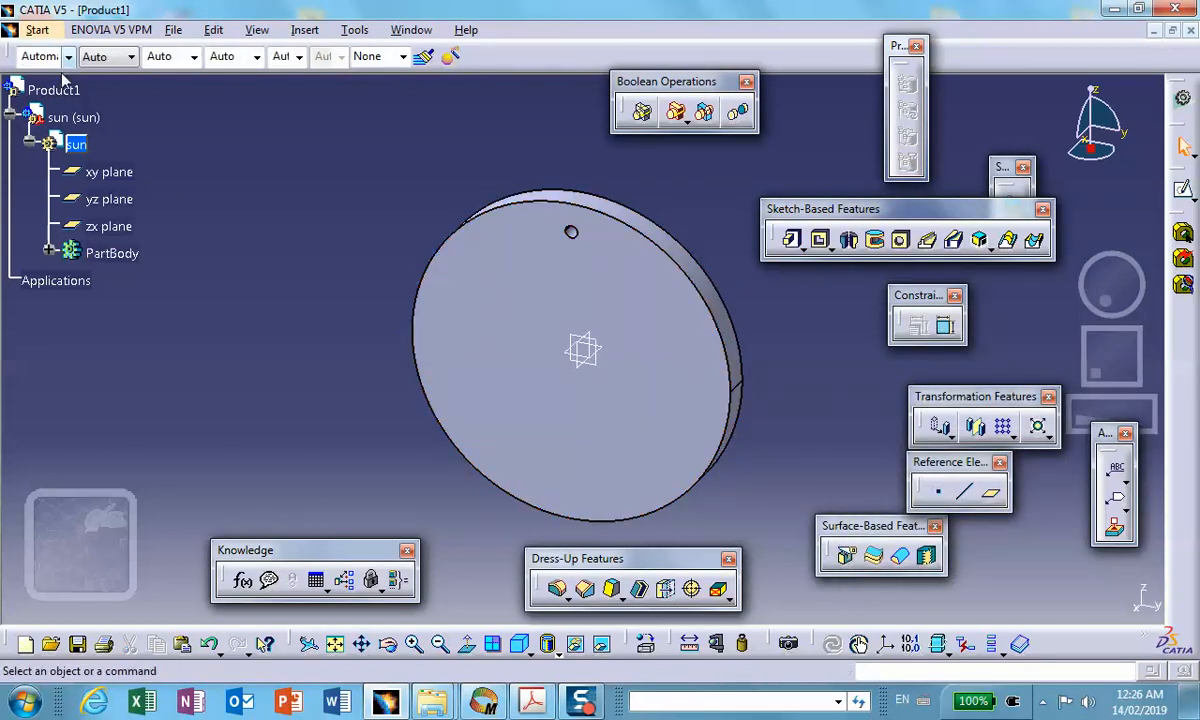
# Set the sun component's colour to yellow.
pyautogui.click(73, 117)
pyautogui.click(67, 56)
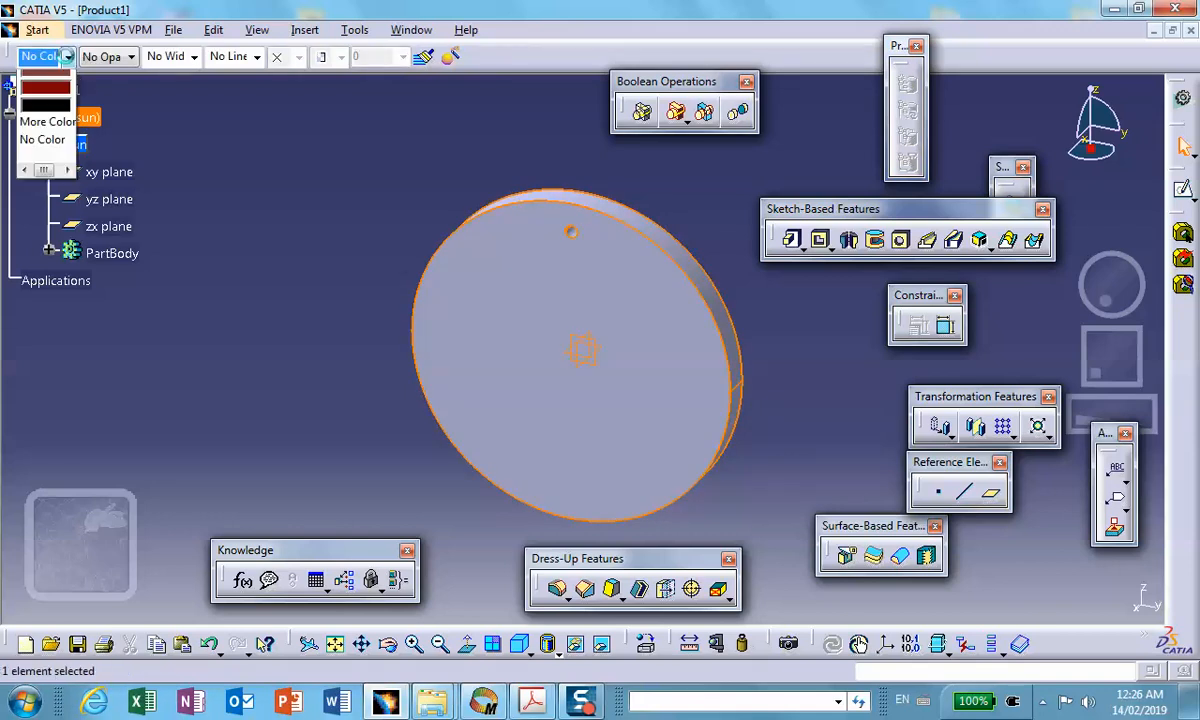
pyautogui.click(45, 118)
pyautogui.click(336, 199)
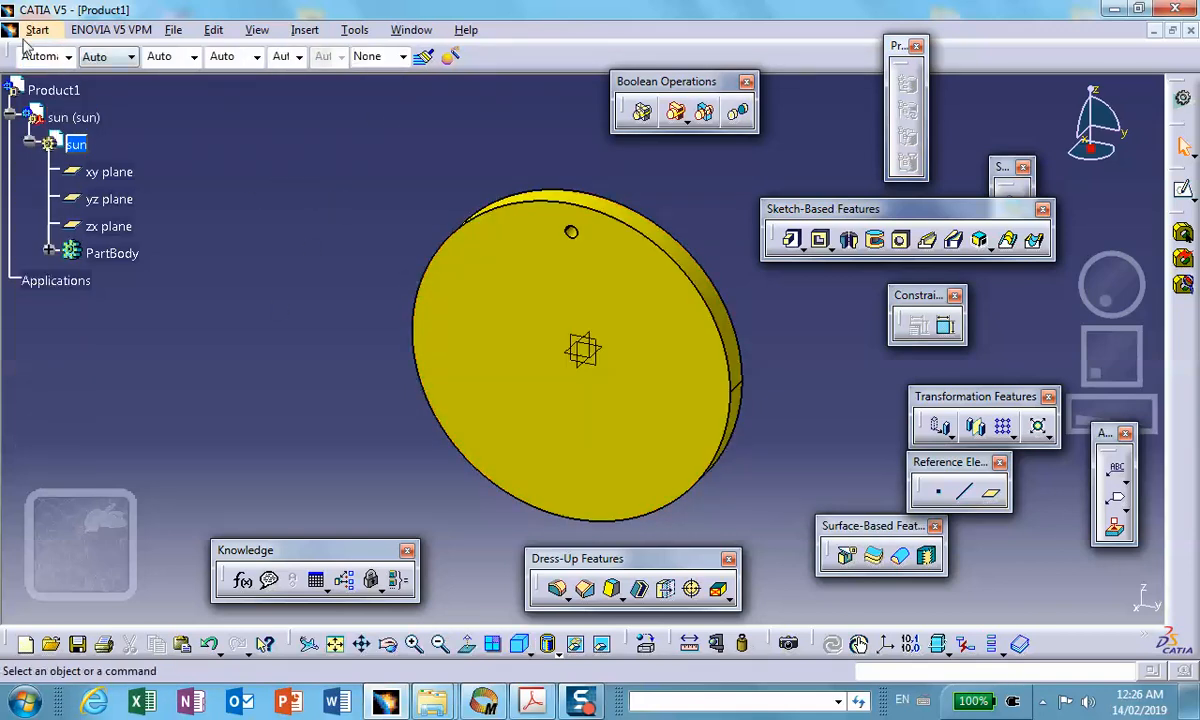
# Recolour the whole sun component bright green and make the top-level Product1 active.
pyautogui.click(67, 58)
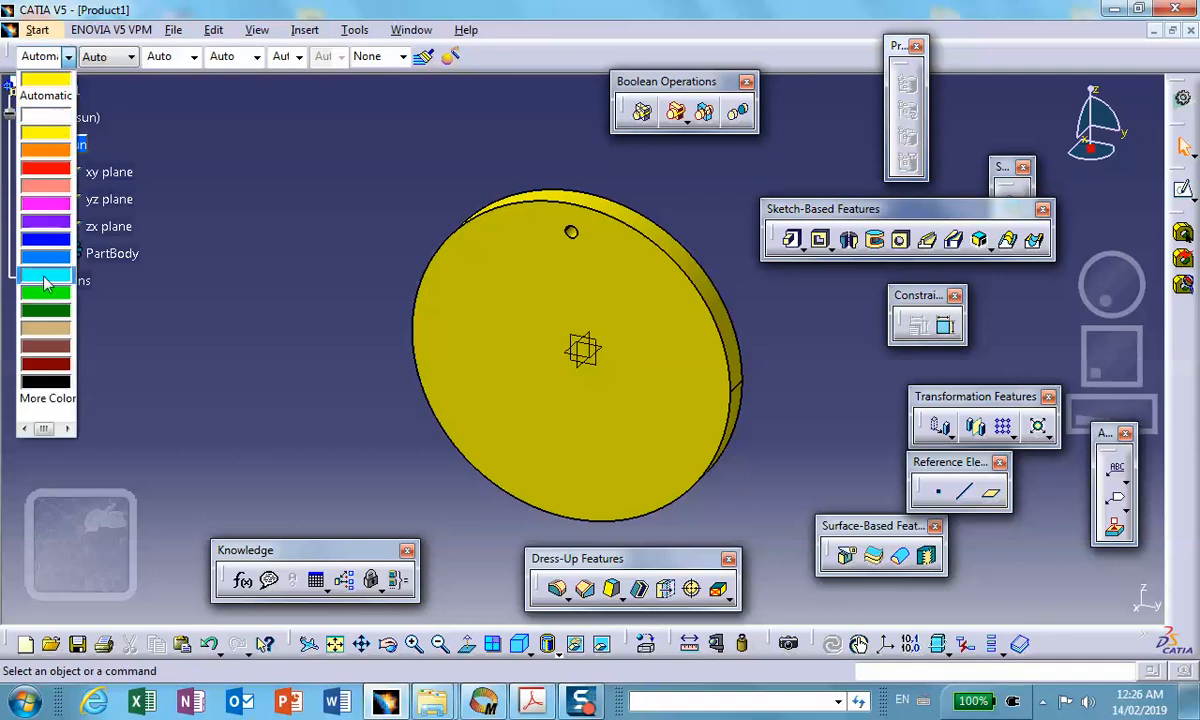
pyautogui.click(41, 298)
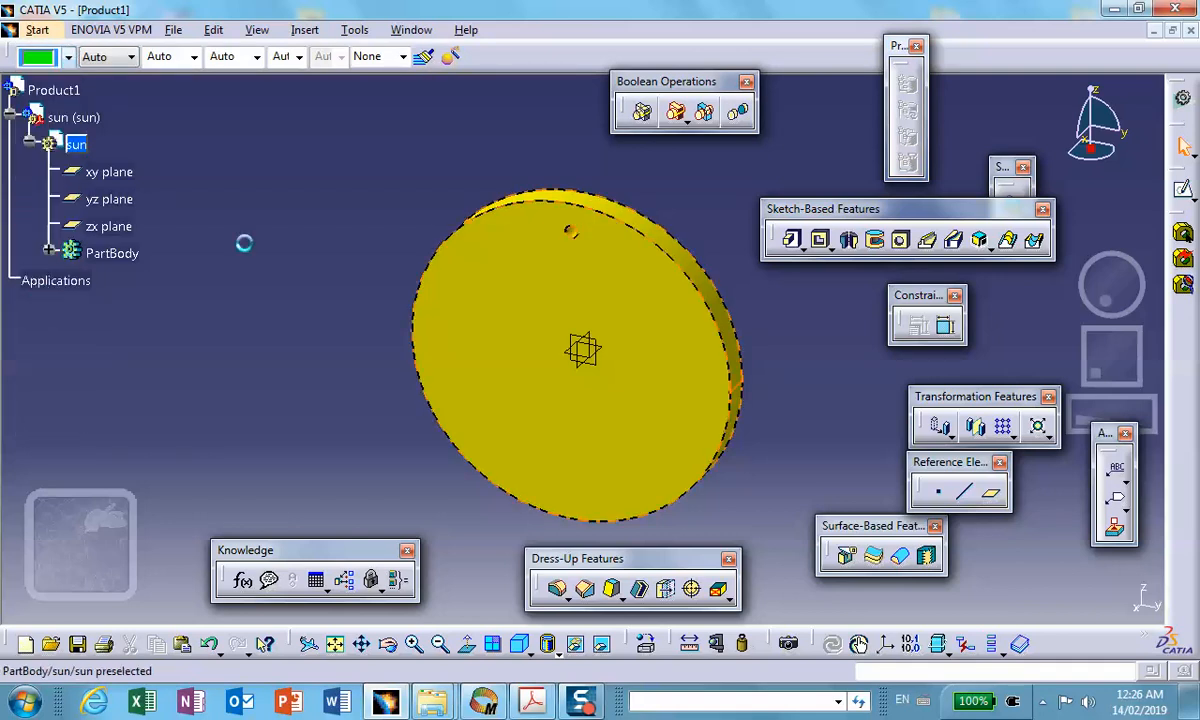
pyautogui.click(70, 133)
pyautogui.click(67, 58)
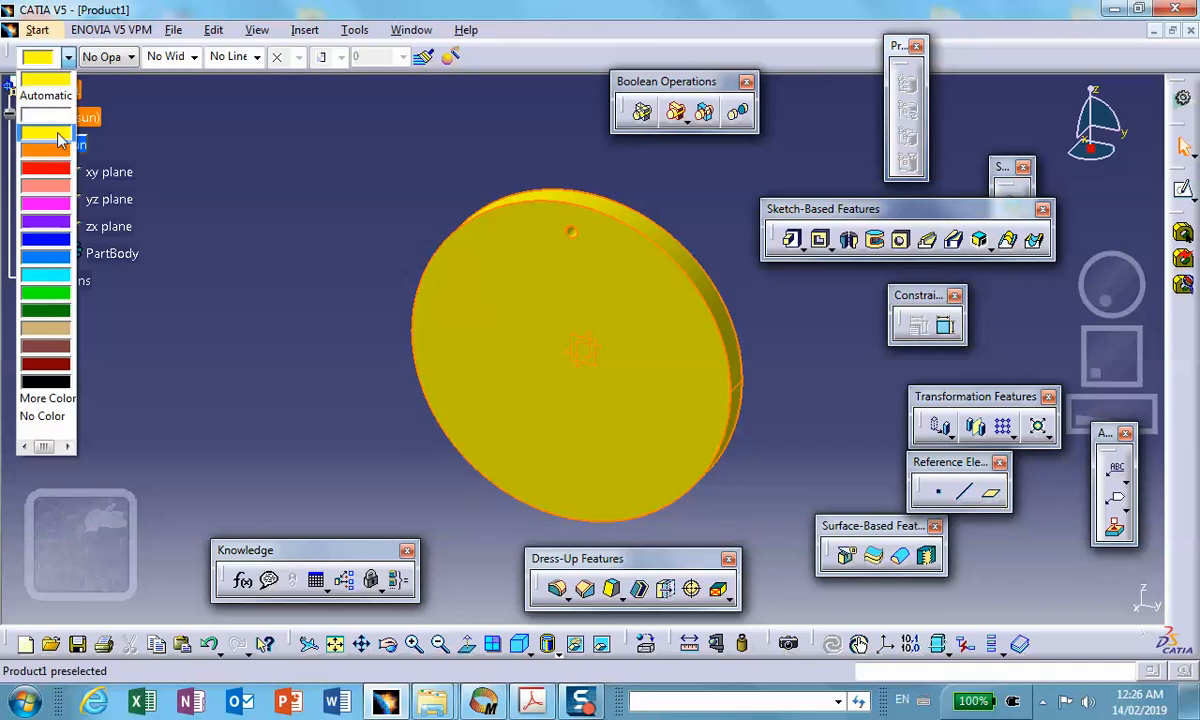
pyautogui.click(44, 300)
pyautogui.click(405, 262)
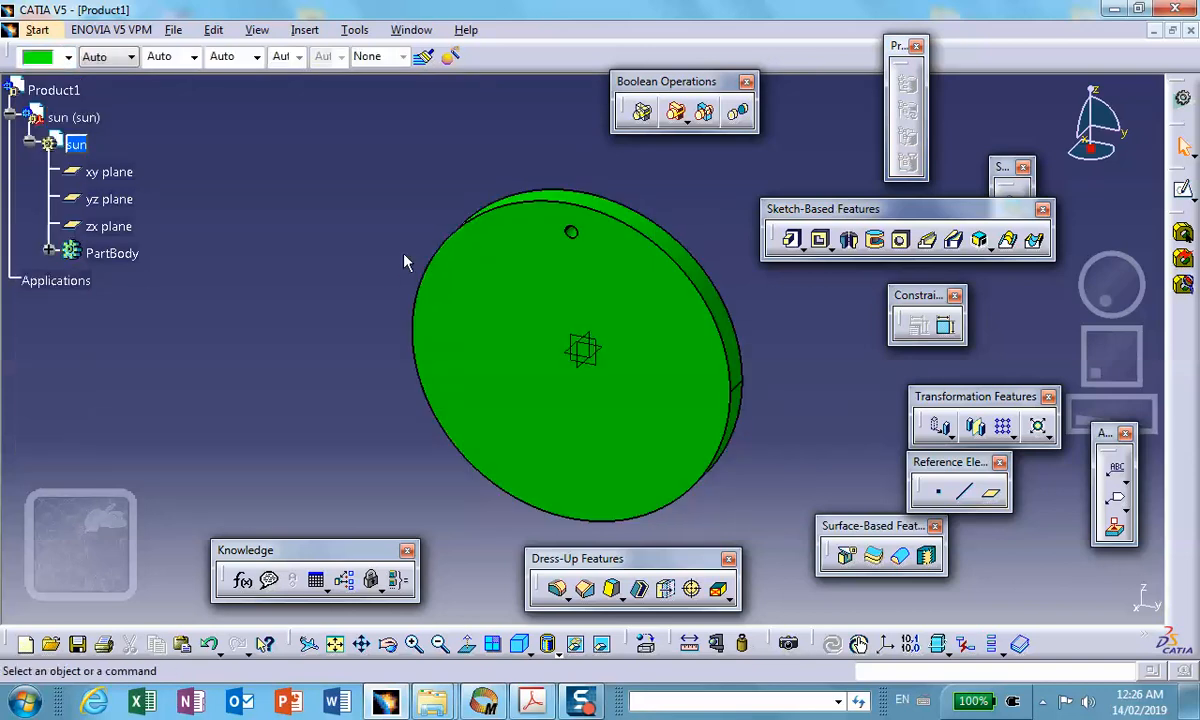
pyautogui.doubleClick(50, 90)
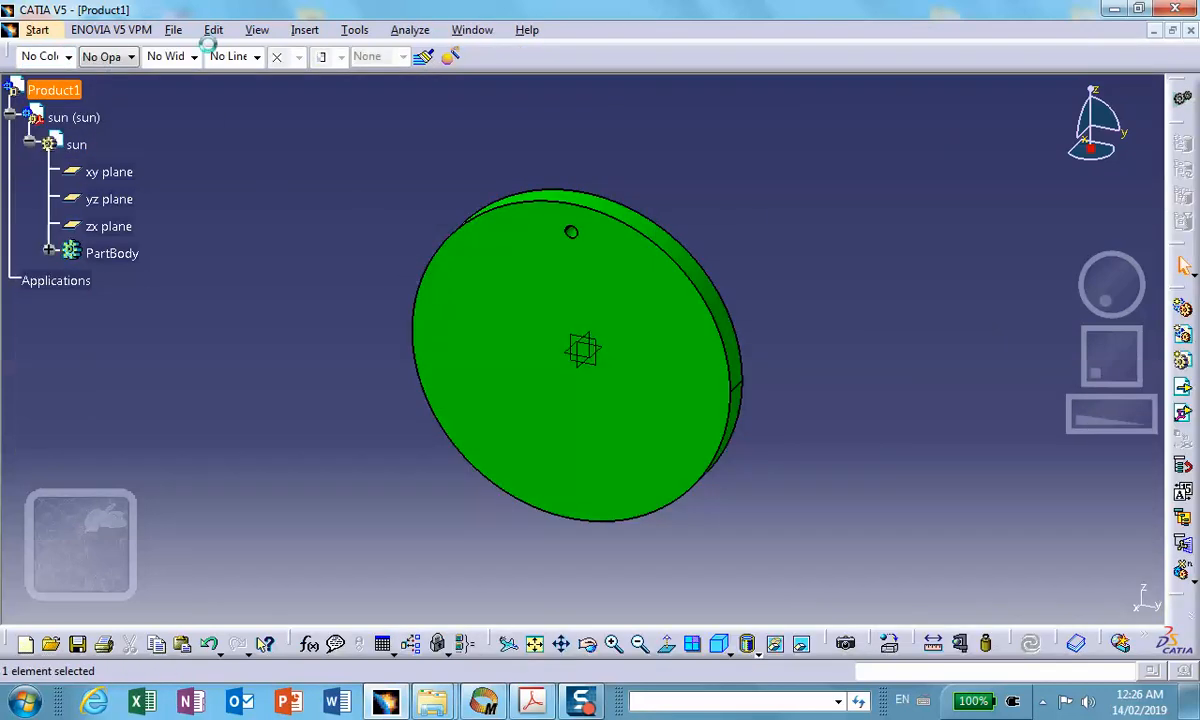
pyautogui.click(173, 32)
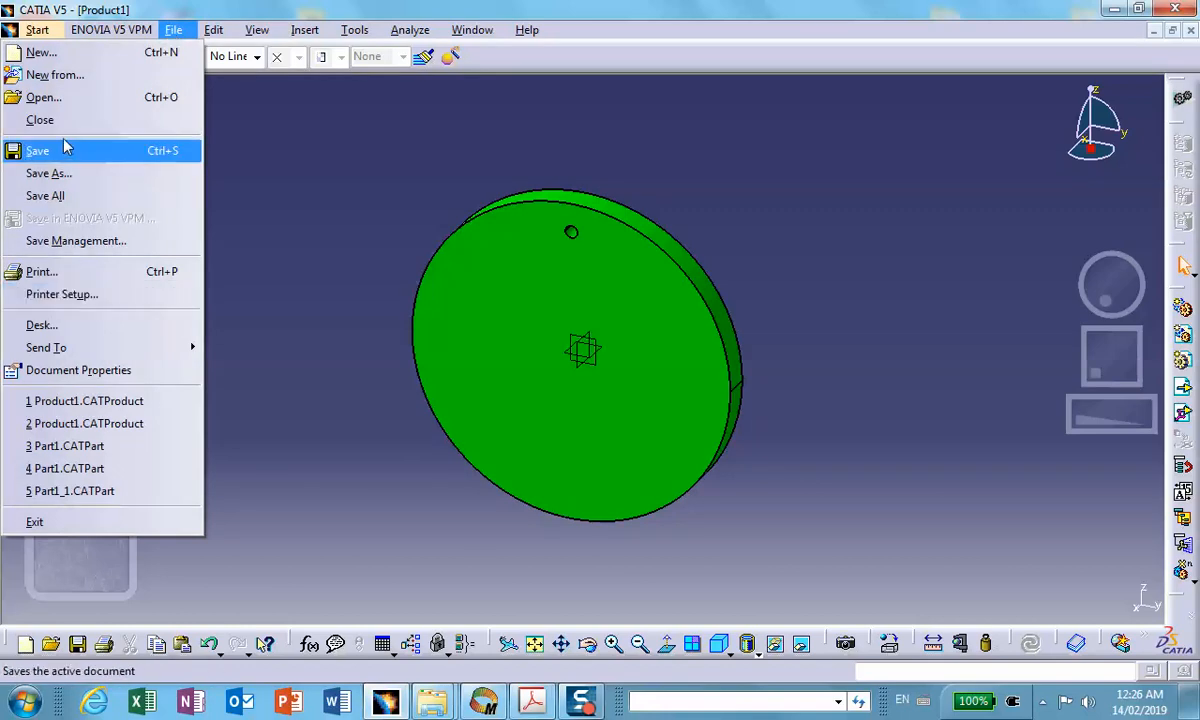
pyautogui.click(65, 62)
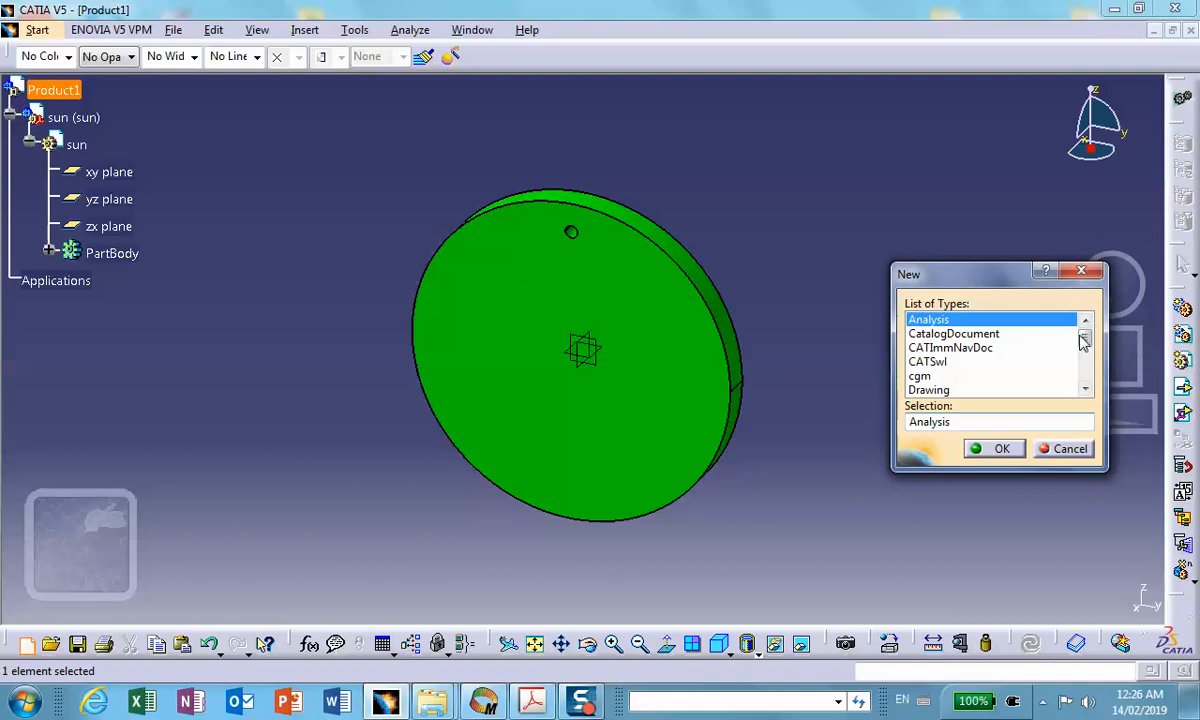
pyautogui.click(1000, 446)
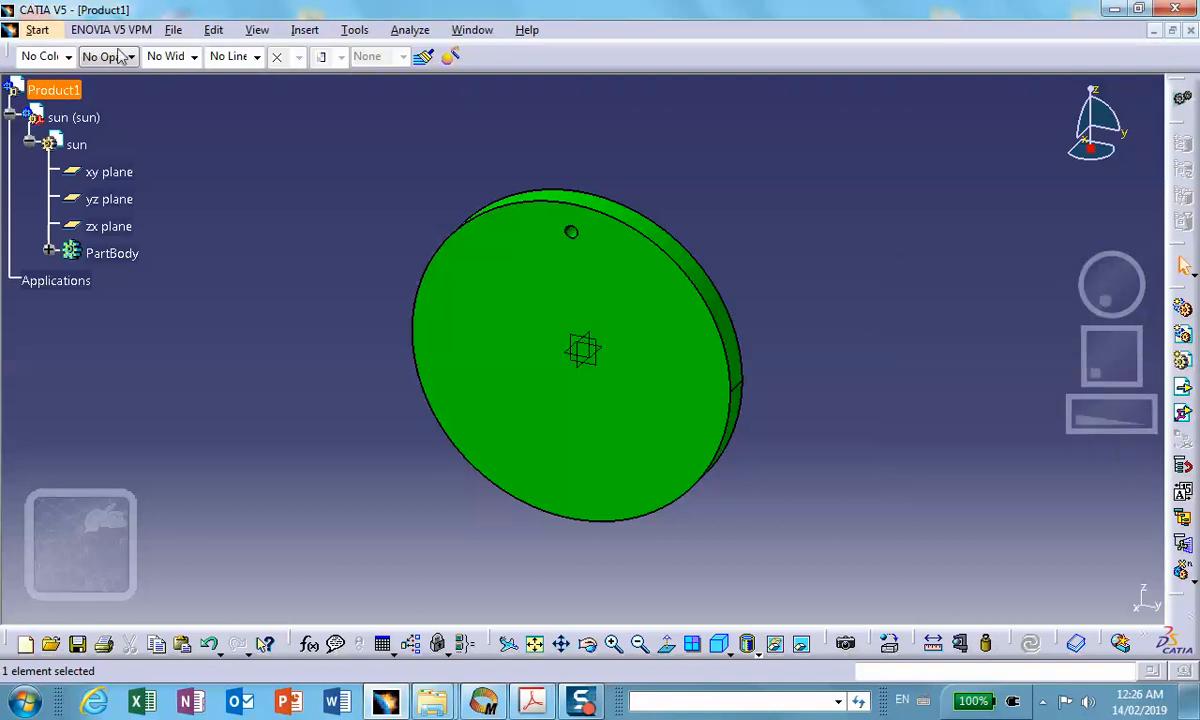
# Insert a new part at the assembly origin and set both its instance name and part number to ring.
pyautogui.click(303, 31)
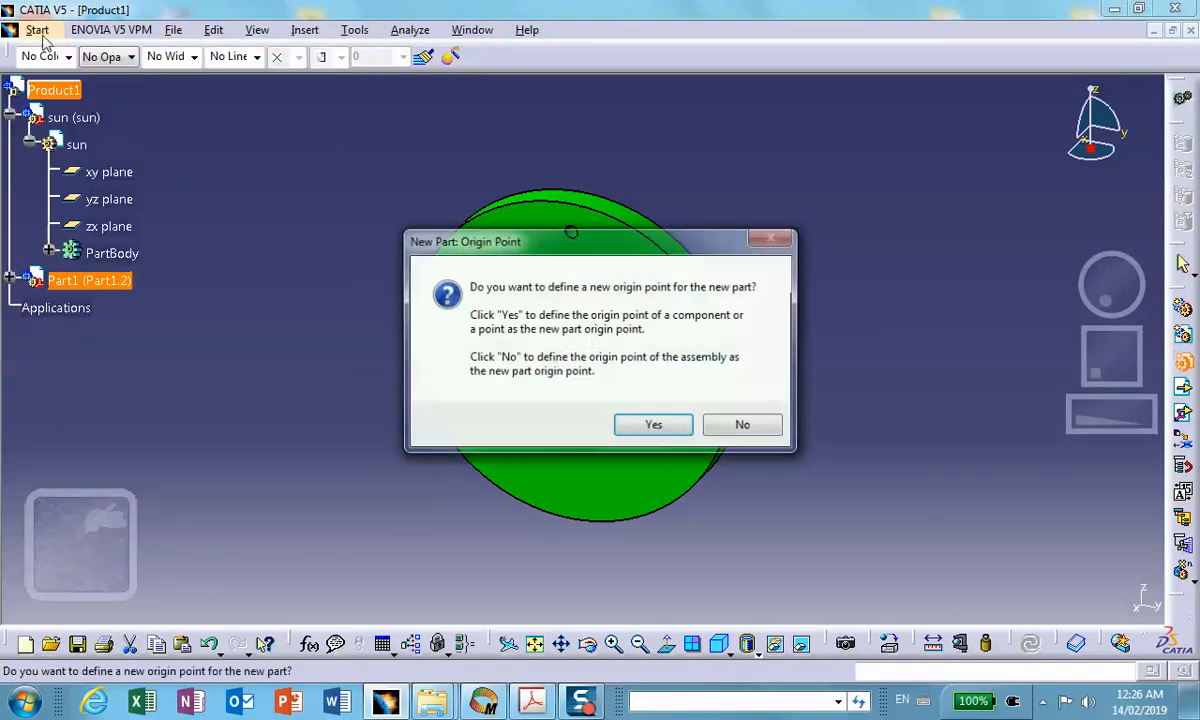
pyautogui.click(766, 423)
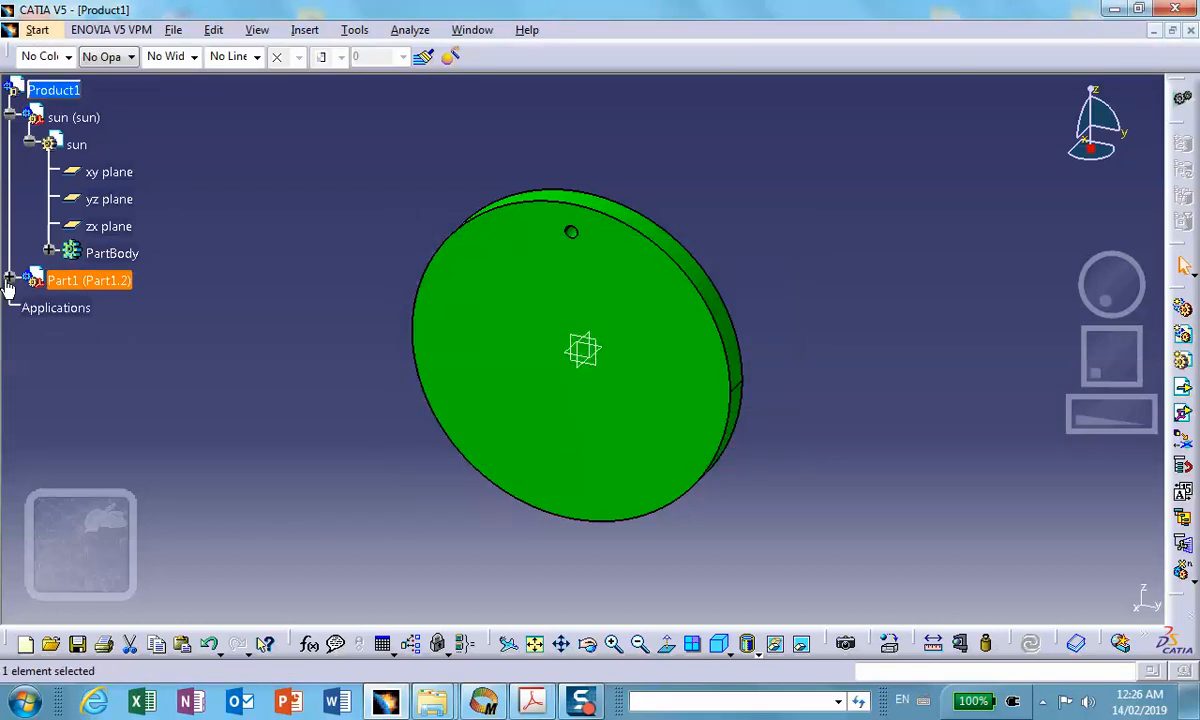
pyautogui.click(9, 280)
pyautogui.rightClick(90, 281)
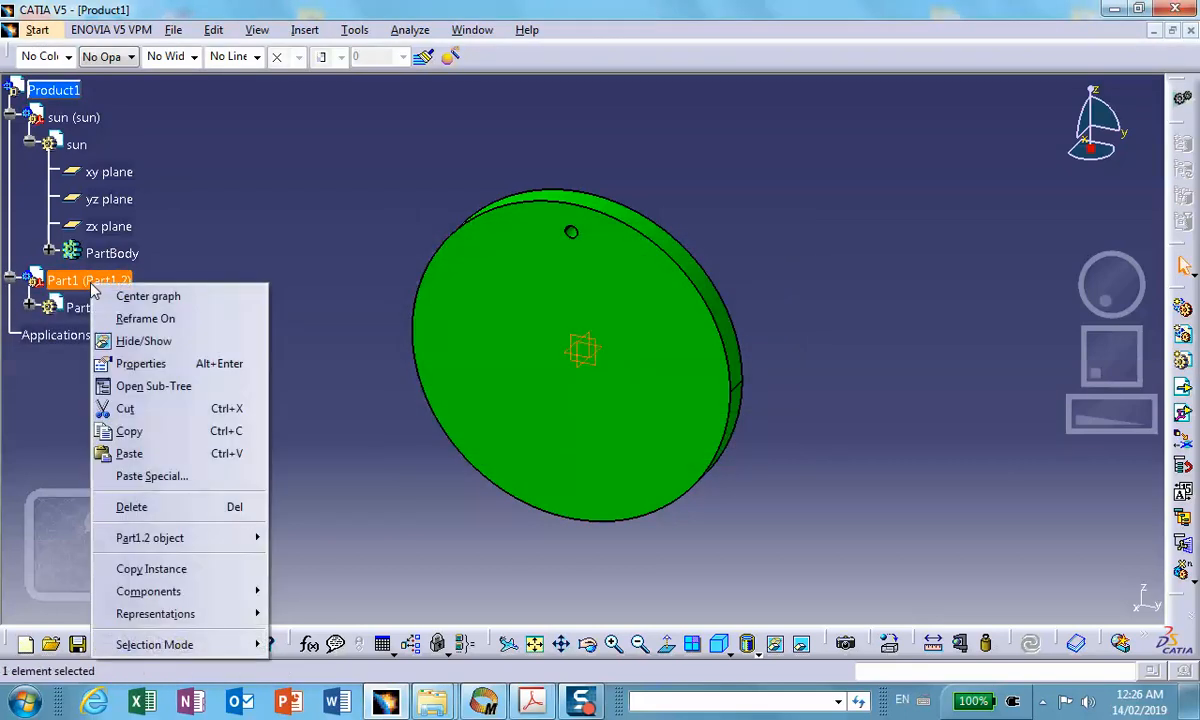
pyautogui.click(141, 363)
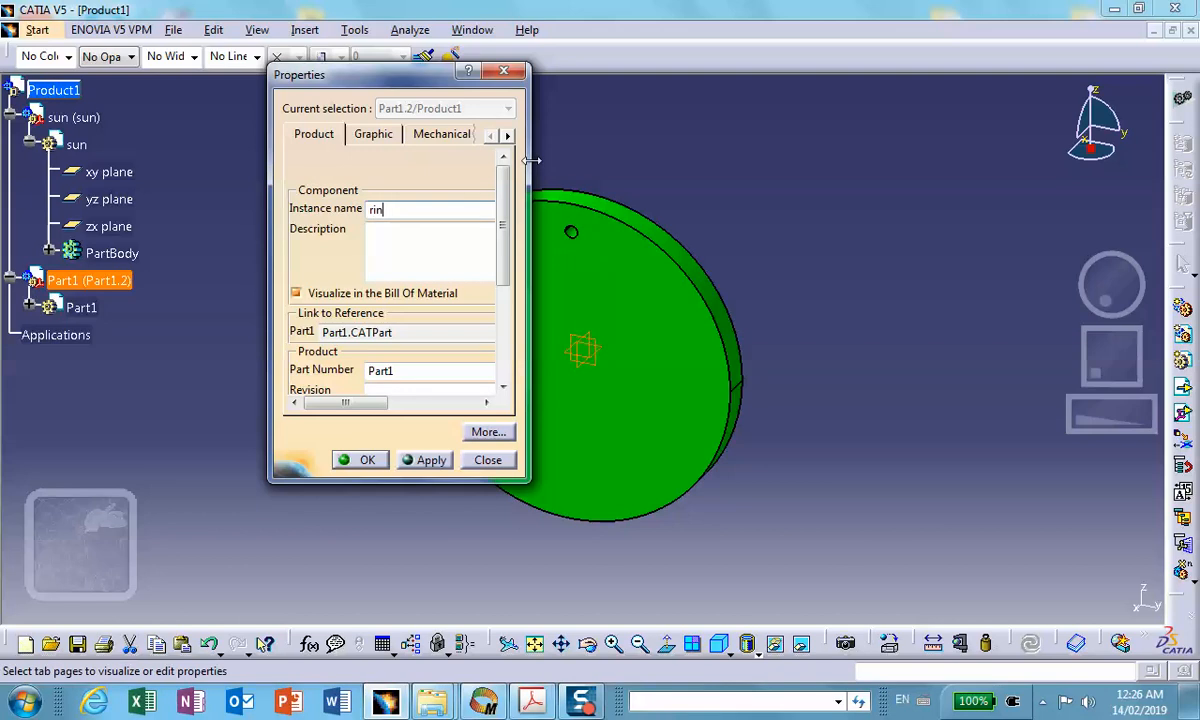
pyautogui.doubleClick(383, 370)
pyautogui.write('ring')
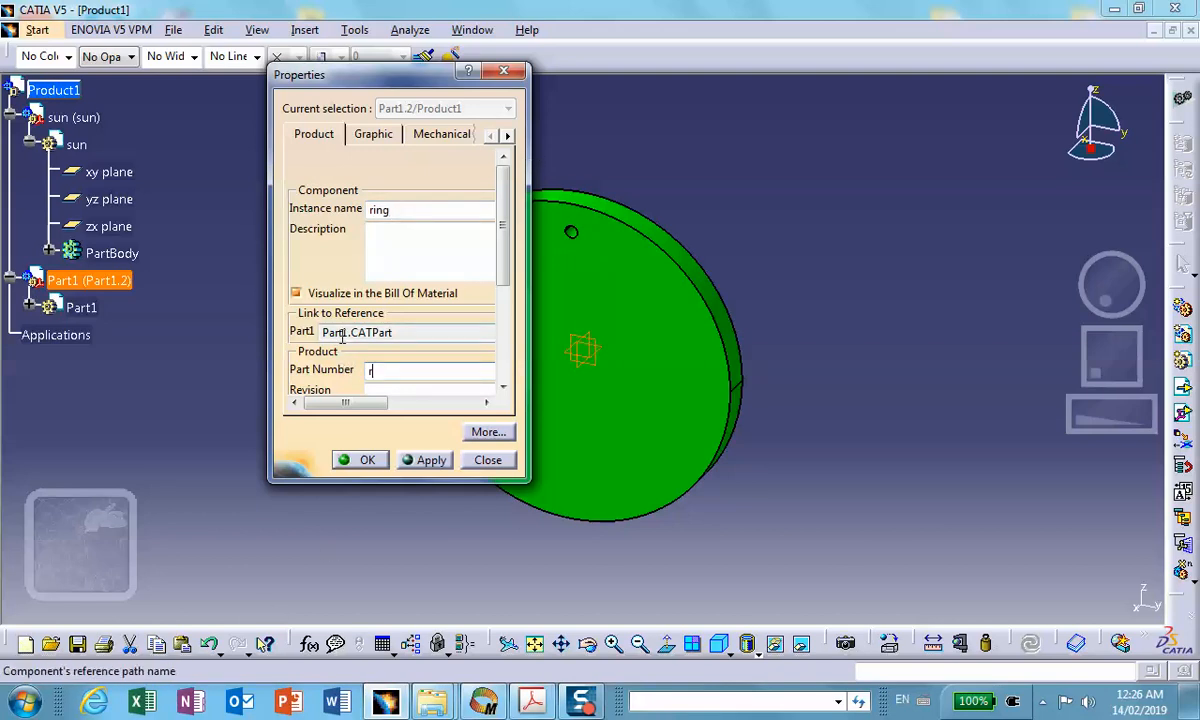
pyautogui.click(367, 458)
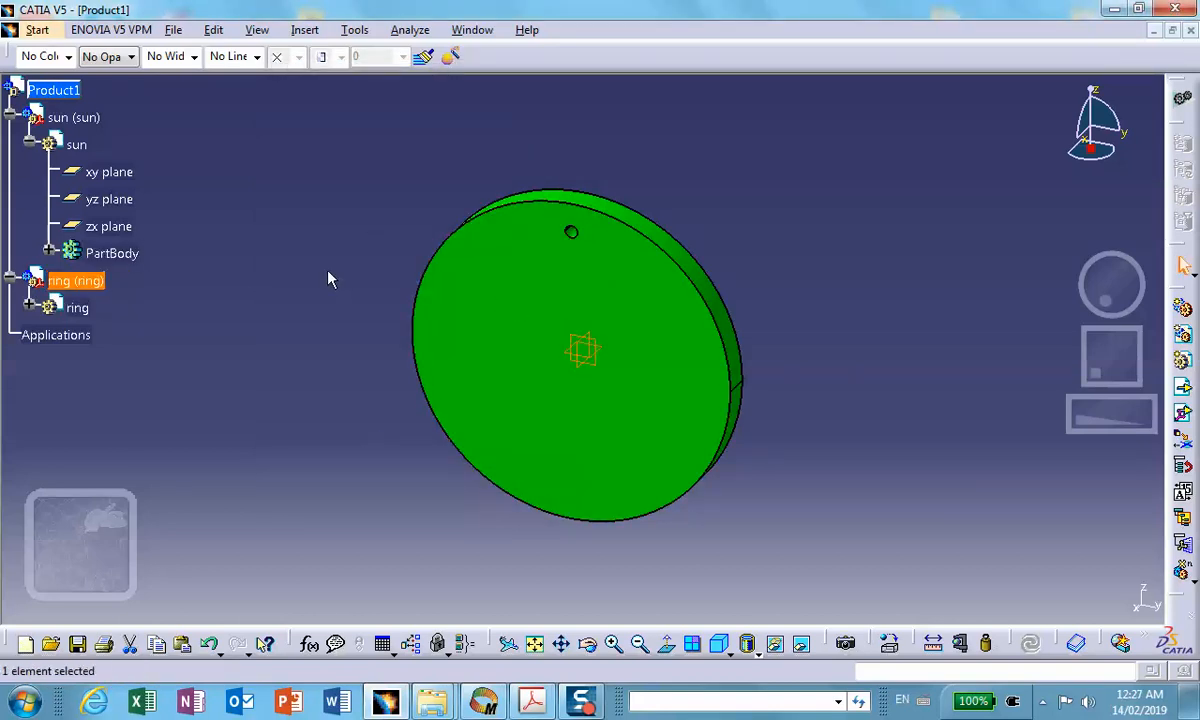
# Open the ring part for editing and start a sketch on its yz plane.
pyautogui.doubleClick(77, 307)
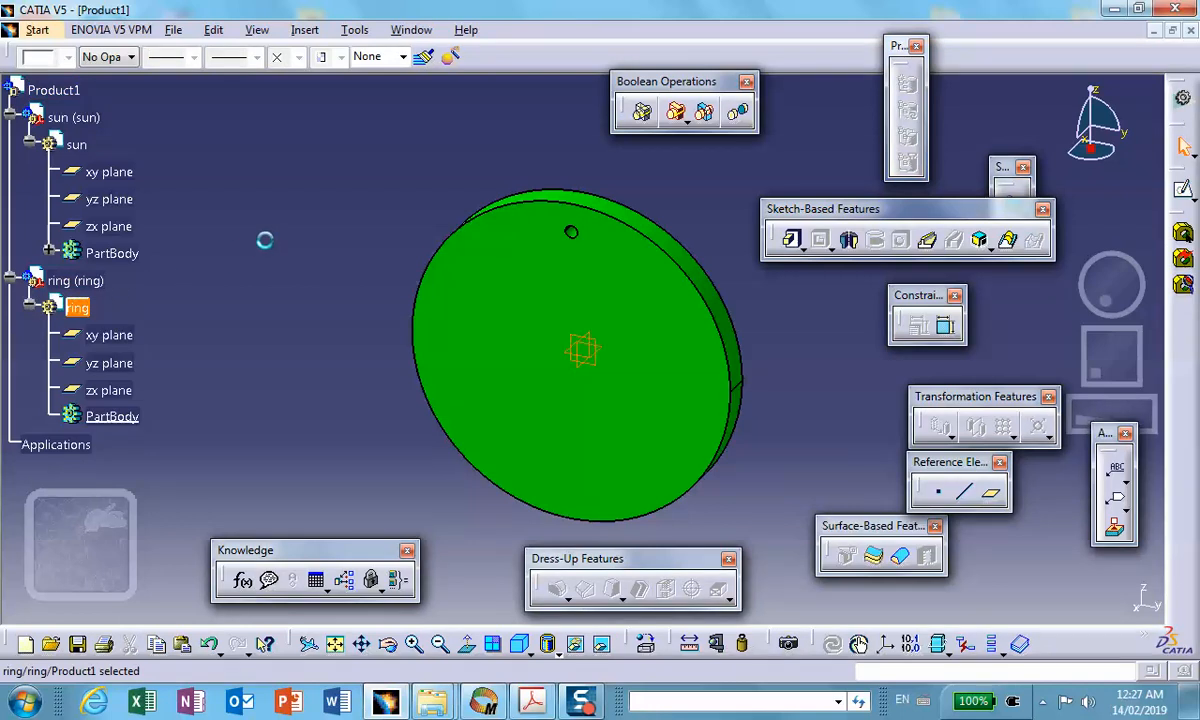
pyautogui.click(584, 347)
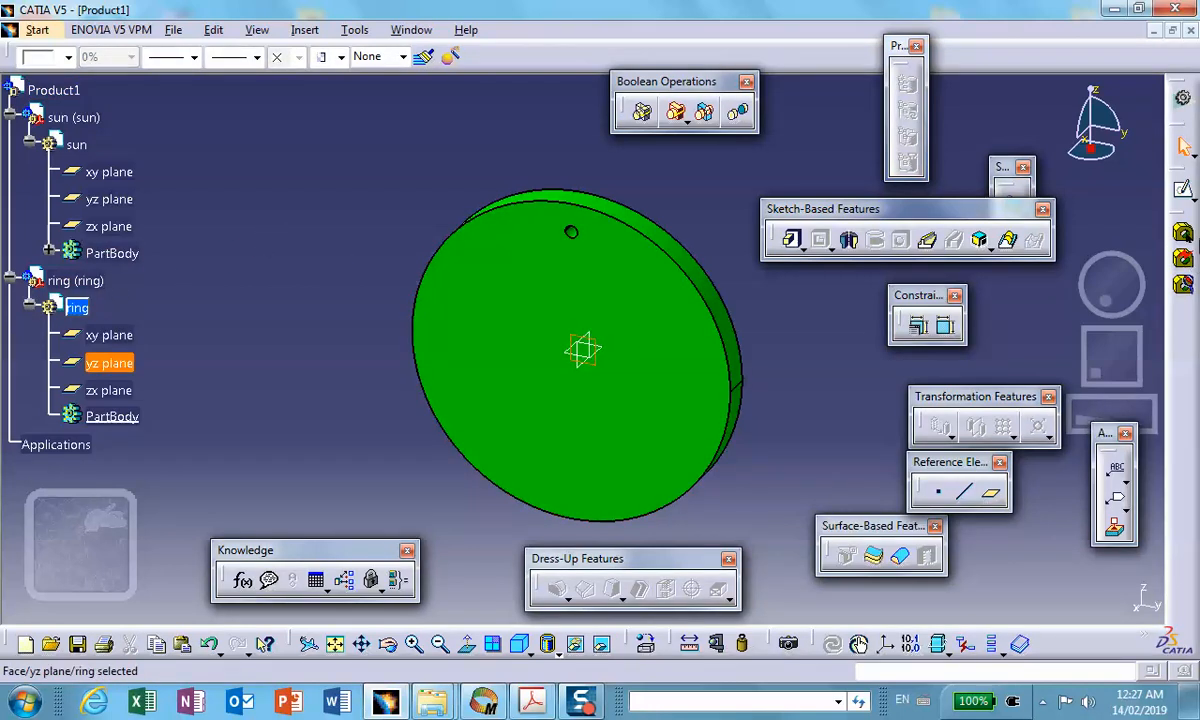
pyautogui.click(1184, 193)
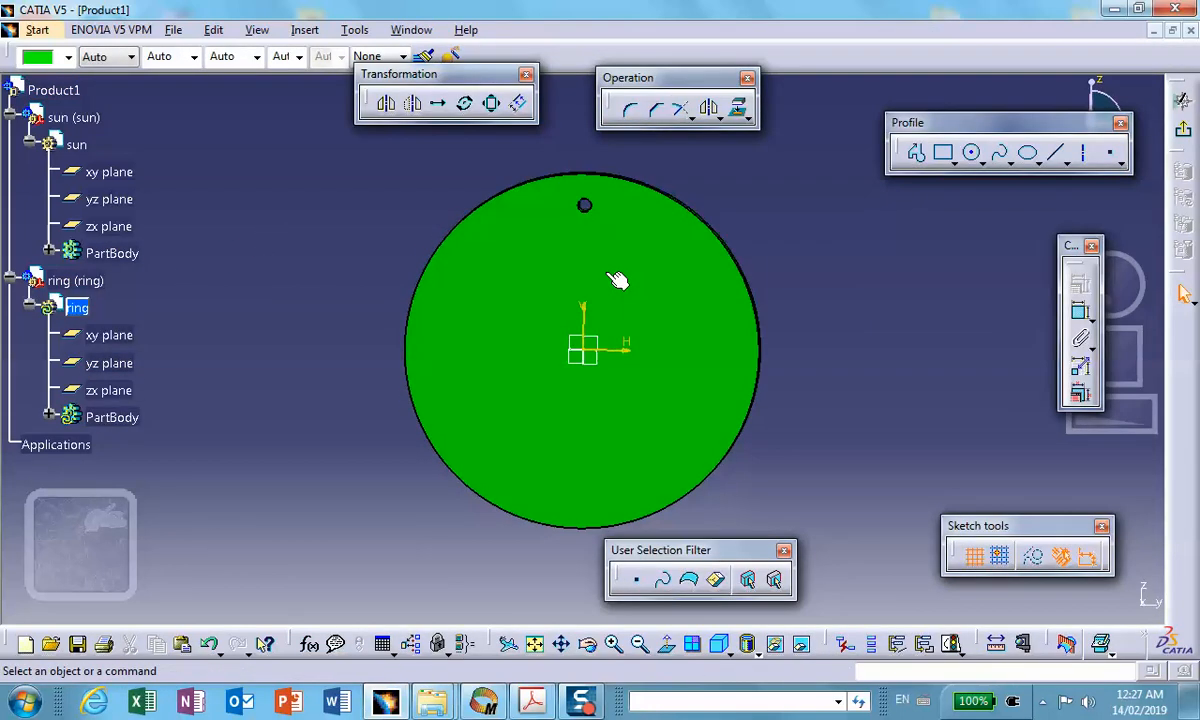
# Sketch a circle about 6.25 in in radius centred on the sketch origin, surrounding the sun disc.
pyautogui.click(971, 152)
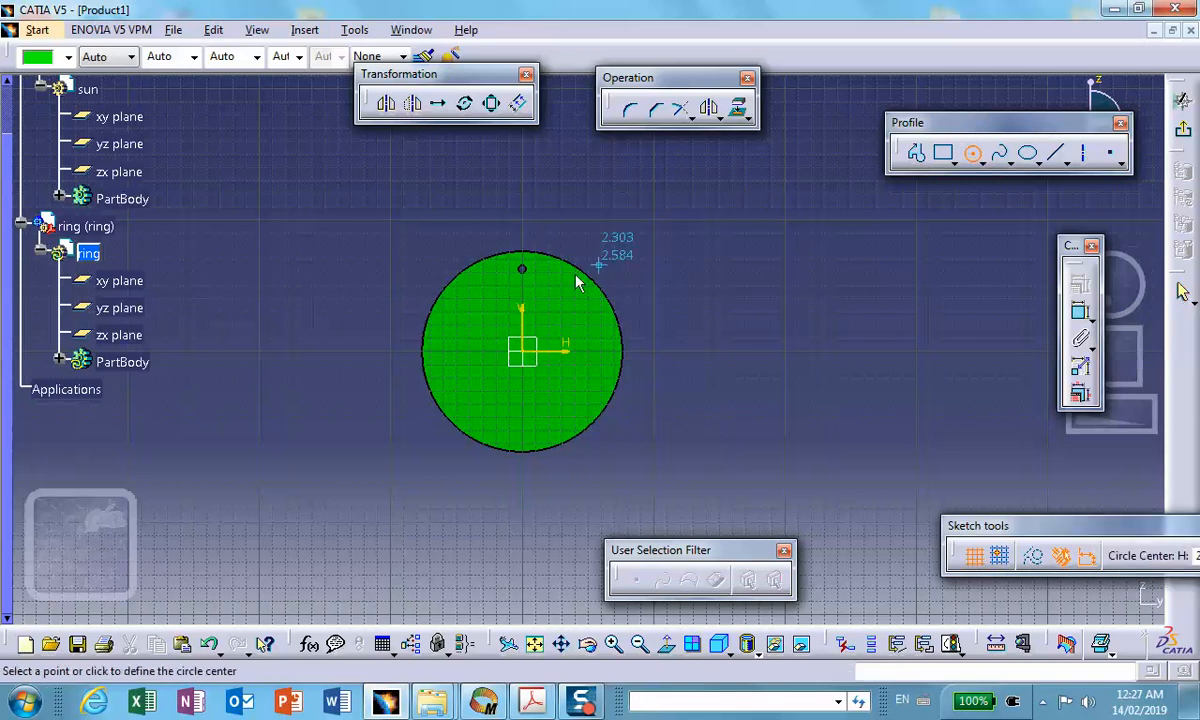
pyautogui.click(533, 360)
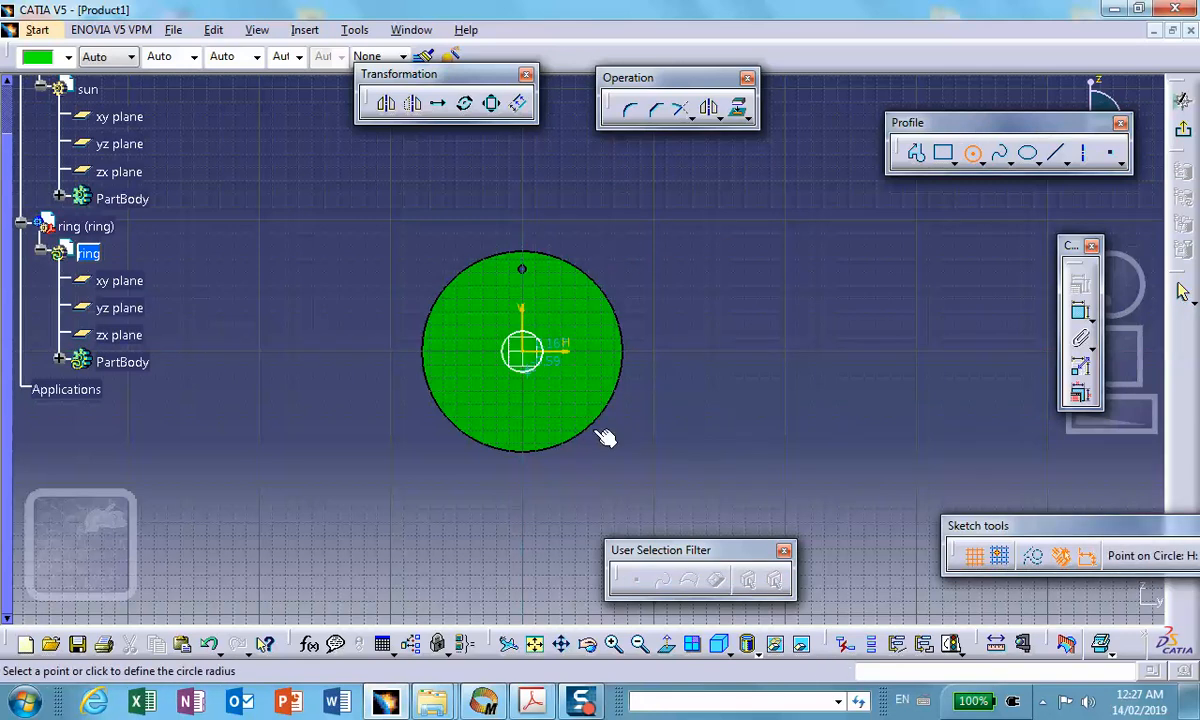
pyautogui.click(685, 488)
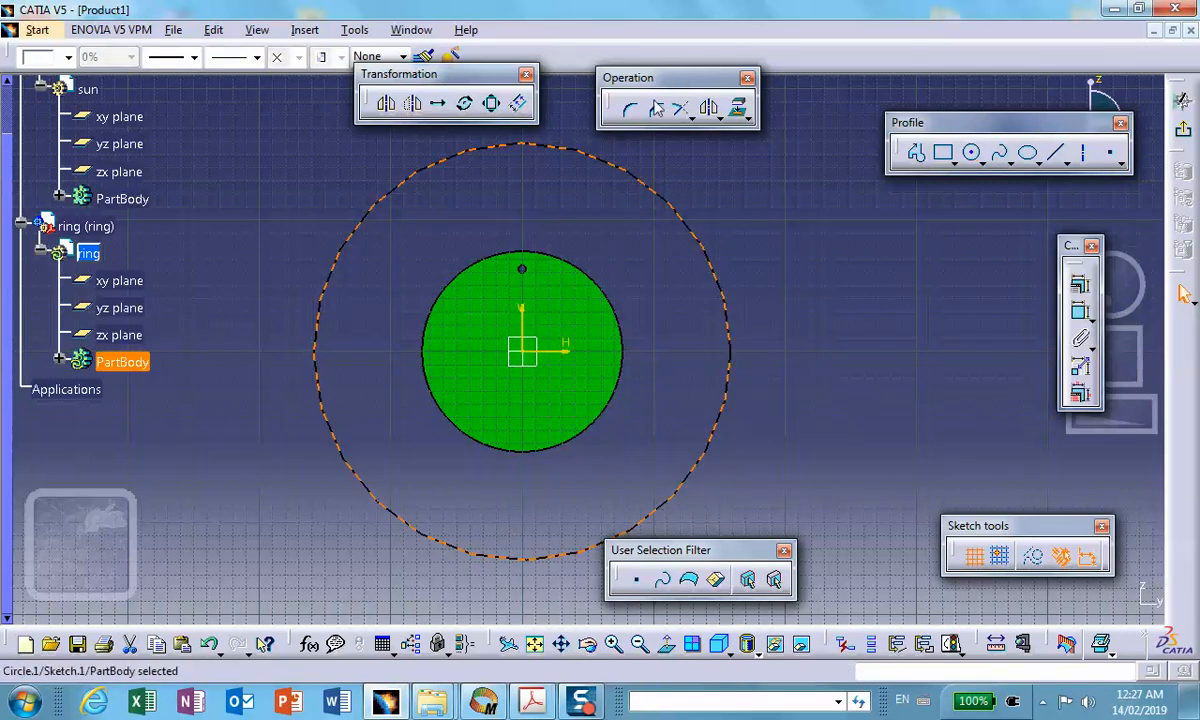
# Dimension the ring circle by radius and set the radius to 7.2 in.
pyautogui.click(1078, 280)
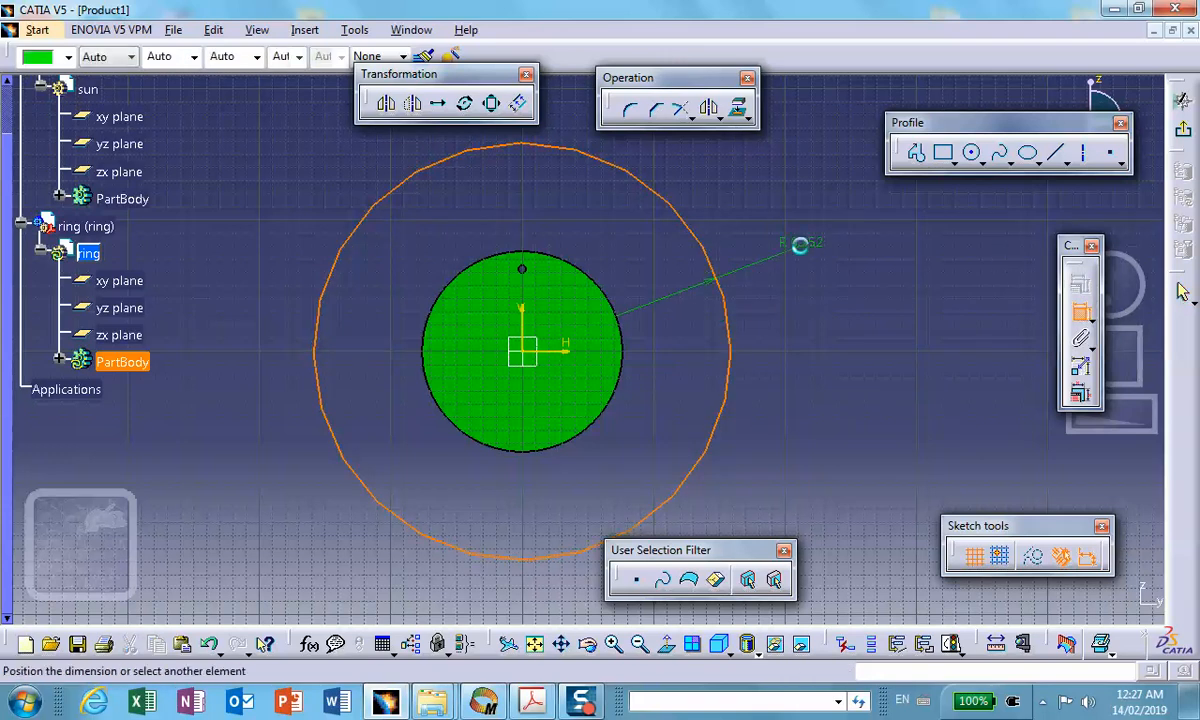
pyautogui.click(804, 244)
pyautogui.doubleClick(807, 242)
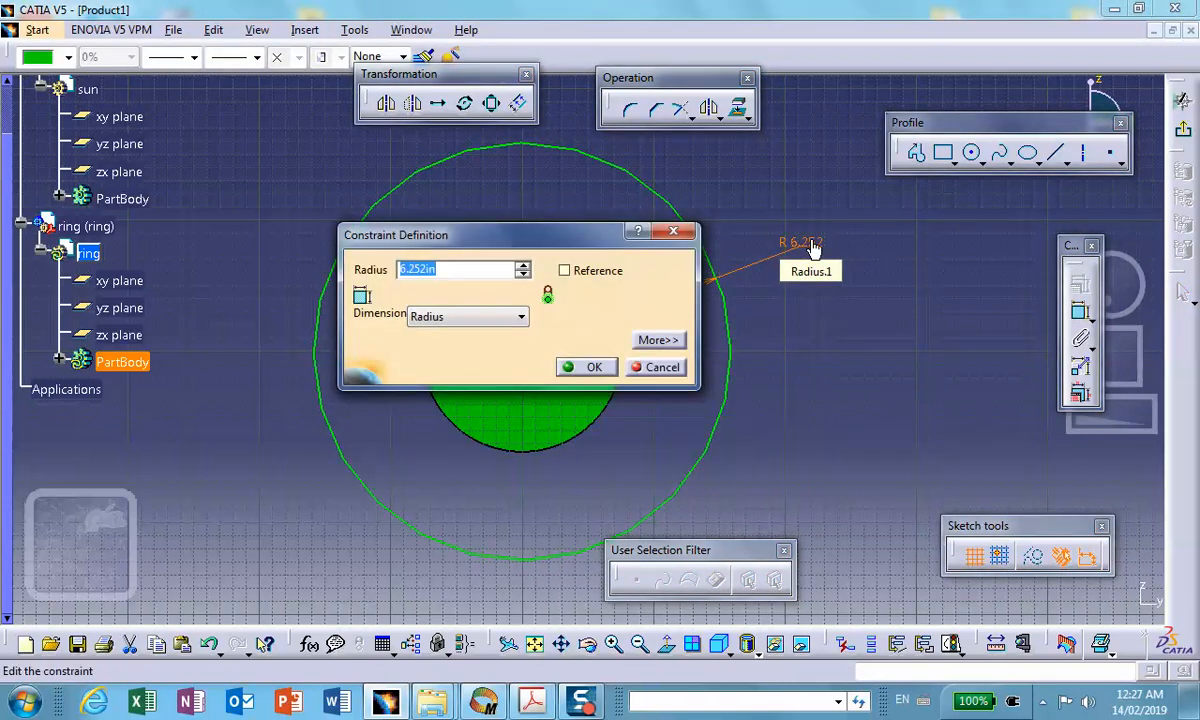
pyautogui.write('7.2')
pyautogui.click(588, 367)
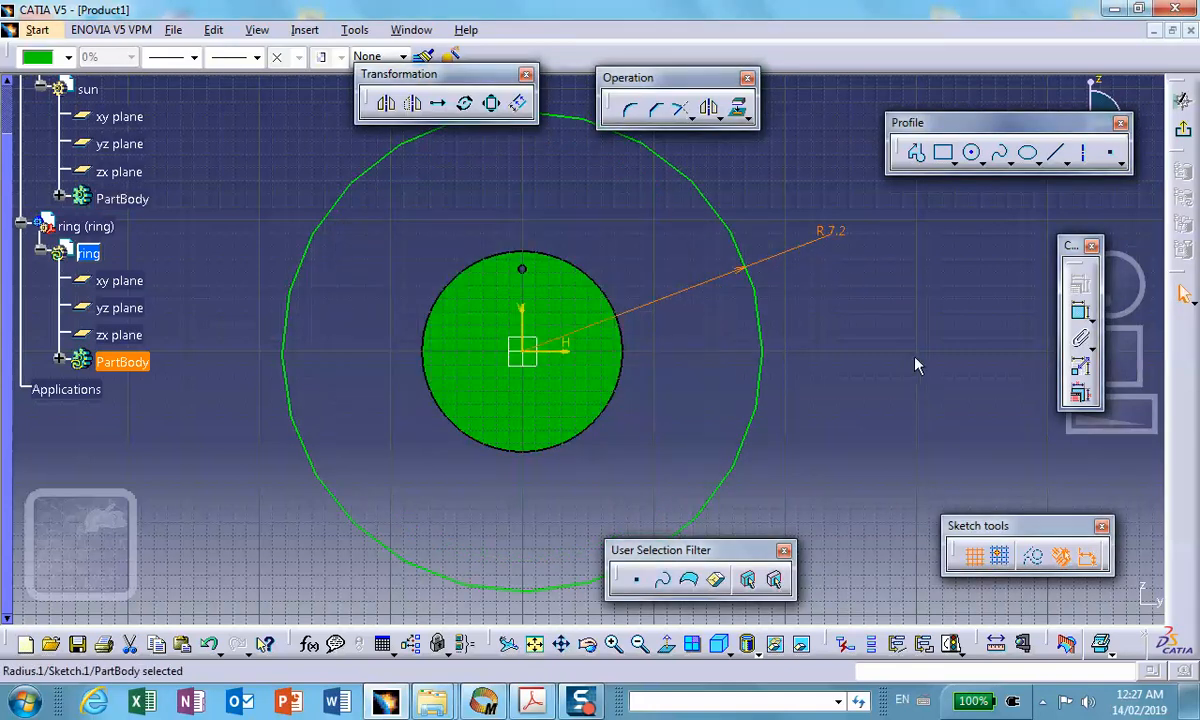
# Sketch a second, slightly larger circle centred on the origin, just outside the 7.2 in circle.
pyautogui.click(975, 155)
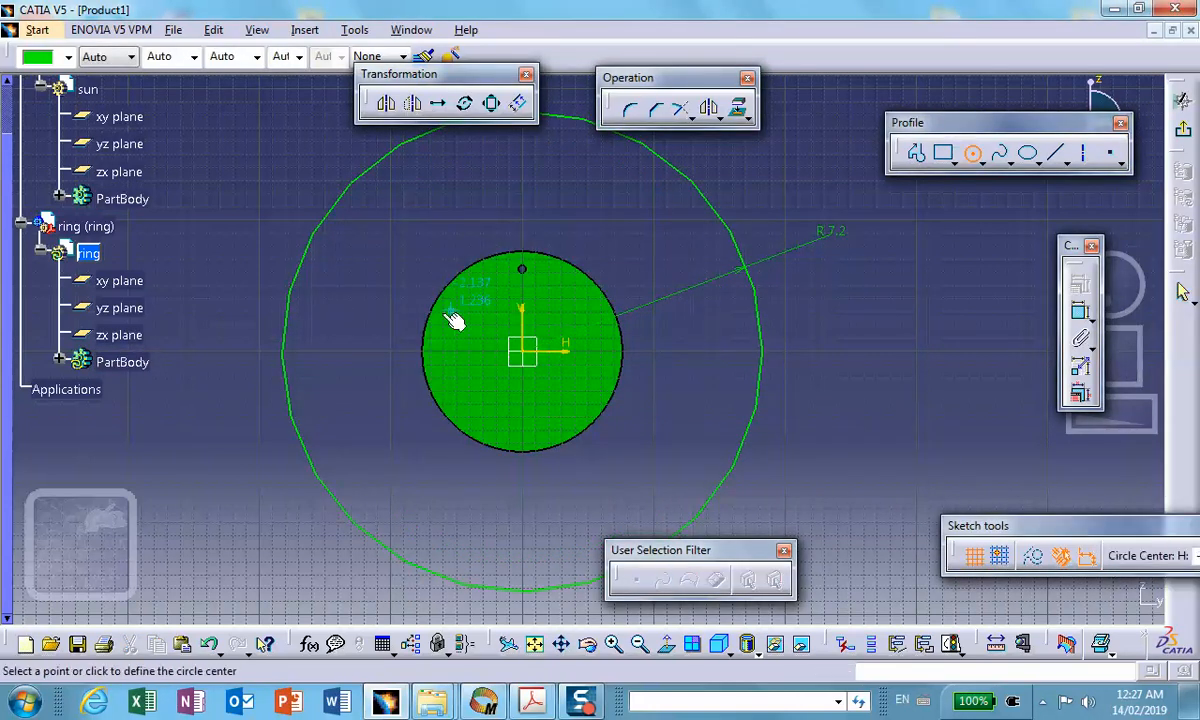
pyautogui.click(522, 350)
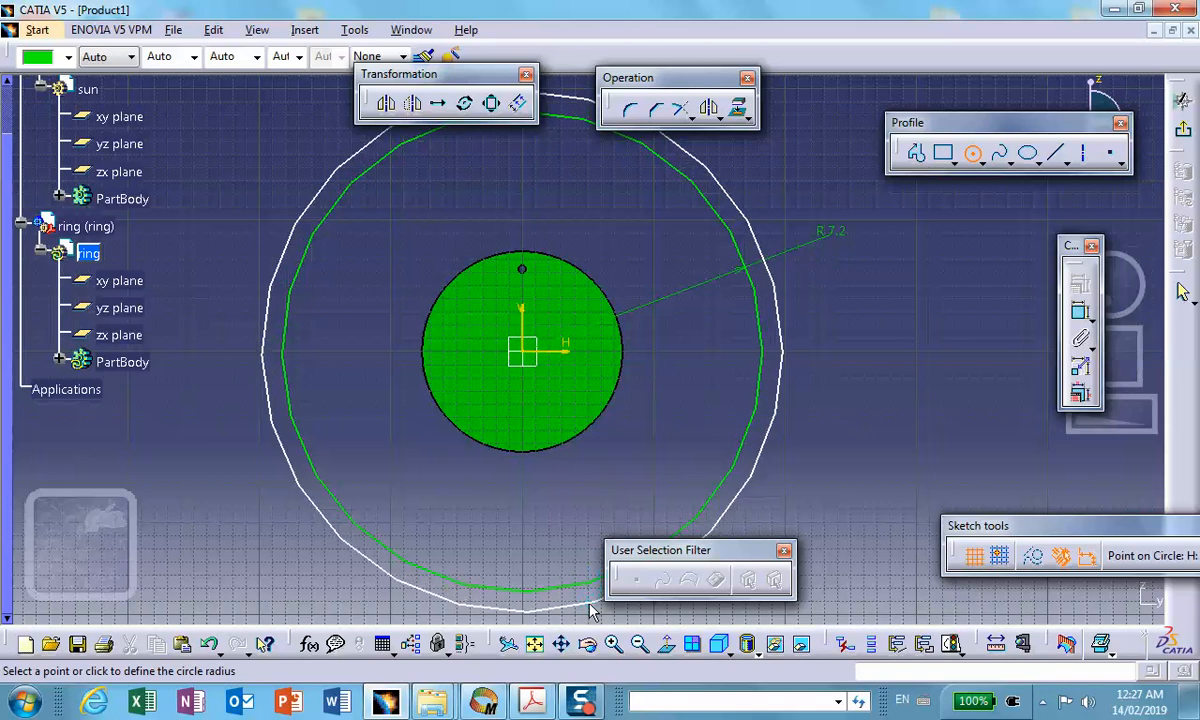
pyautogui.click(590, 607)
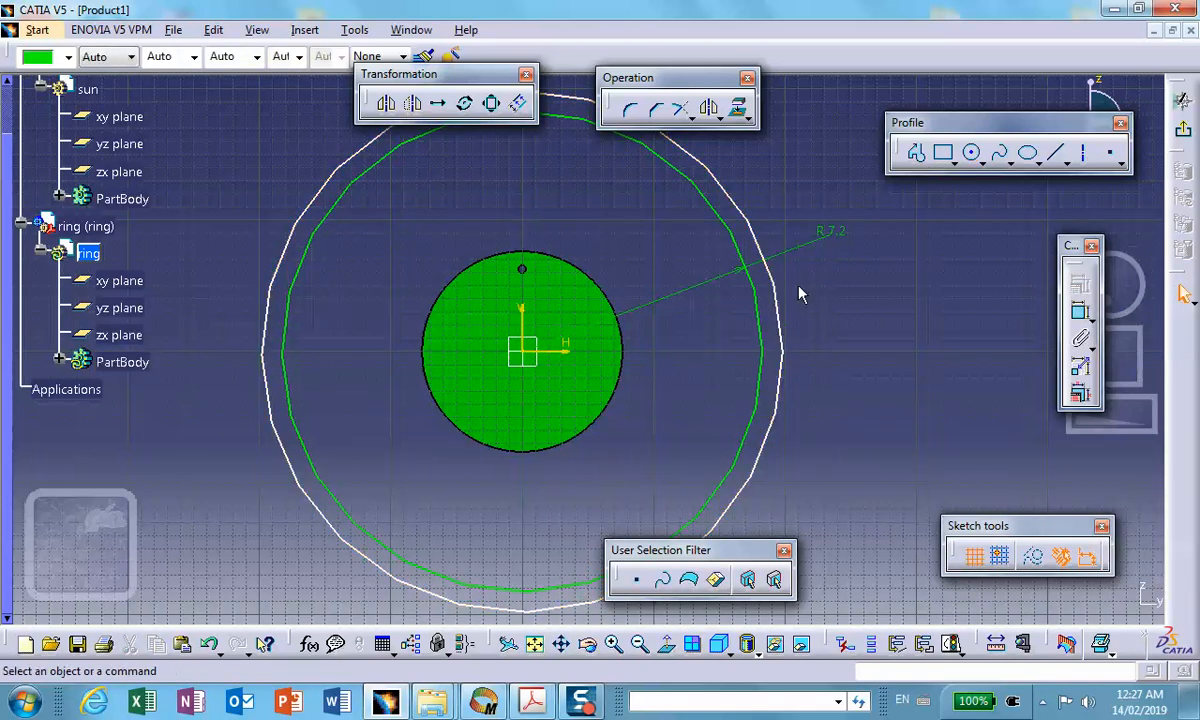
pyautogui.moveTo(900, 372)
pyautogui.keyDown('ctrl'); pyautogui.mouseDown(button='middle')
pyautogui.moveTo(877, 319)
pyautogui.moveTo(880, 259)
pyautogui.mouseUp(button='middle'); pyautogui.keyUp('ctrl')
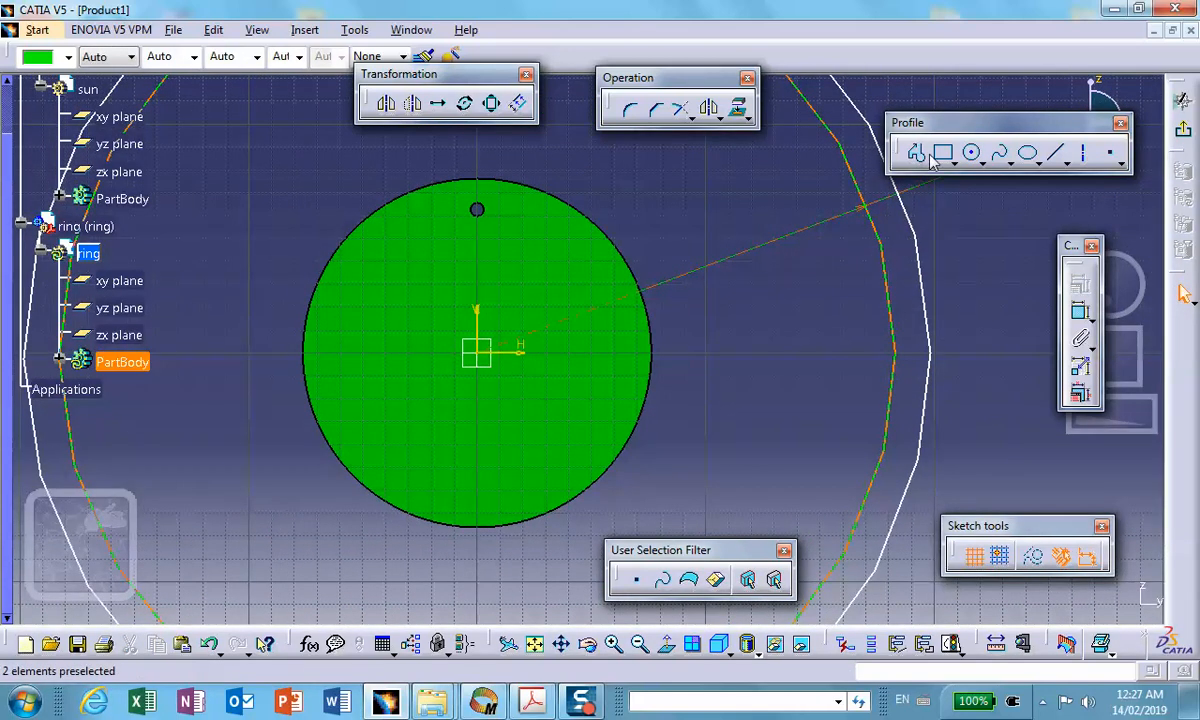
# Sketch a small circle in the gap between the ring's two concentric circles, slightly above the horizontal axis.
pyautogui.click(970, 155)
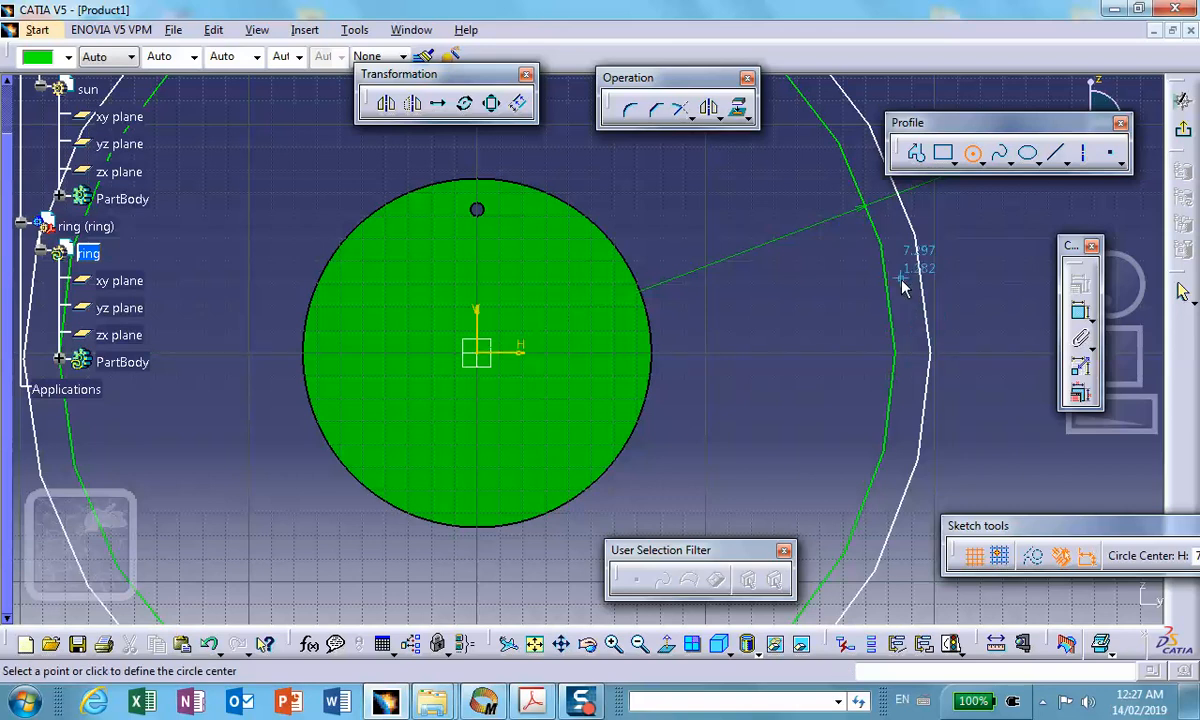
pyautogui.click(901, 283)
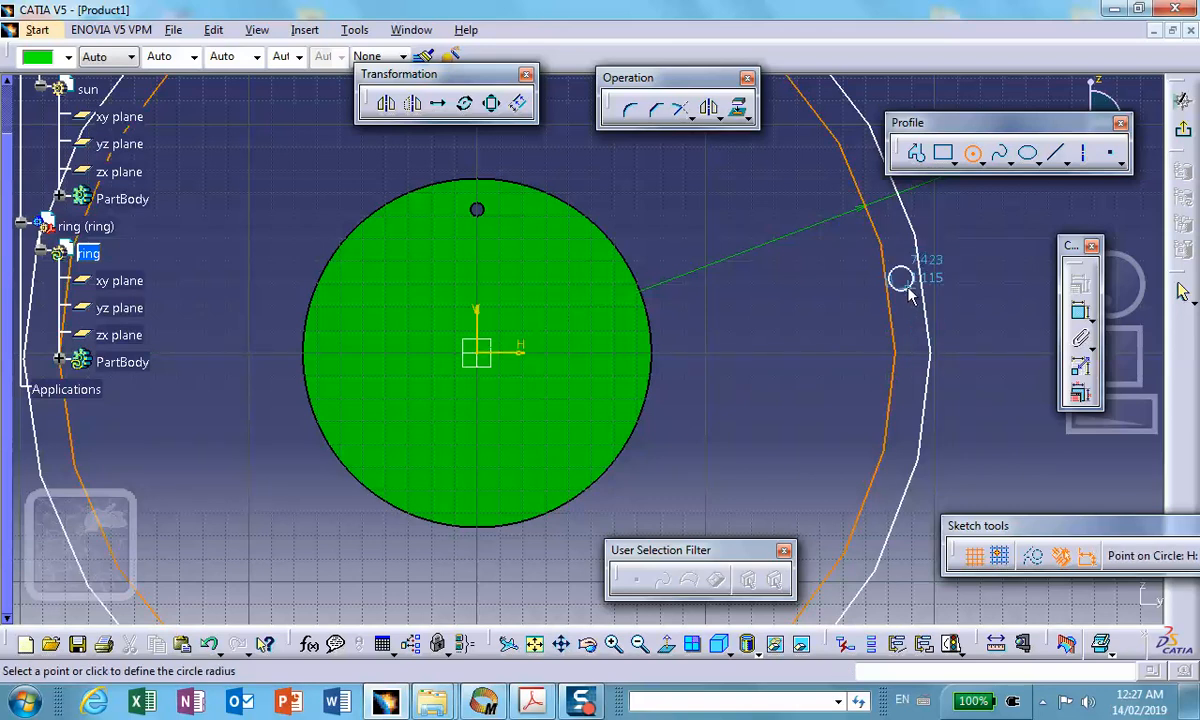
pyautogui.click(908, 288)
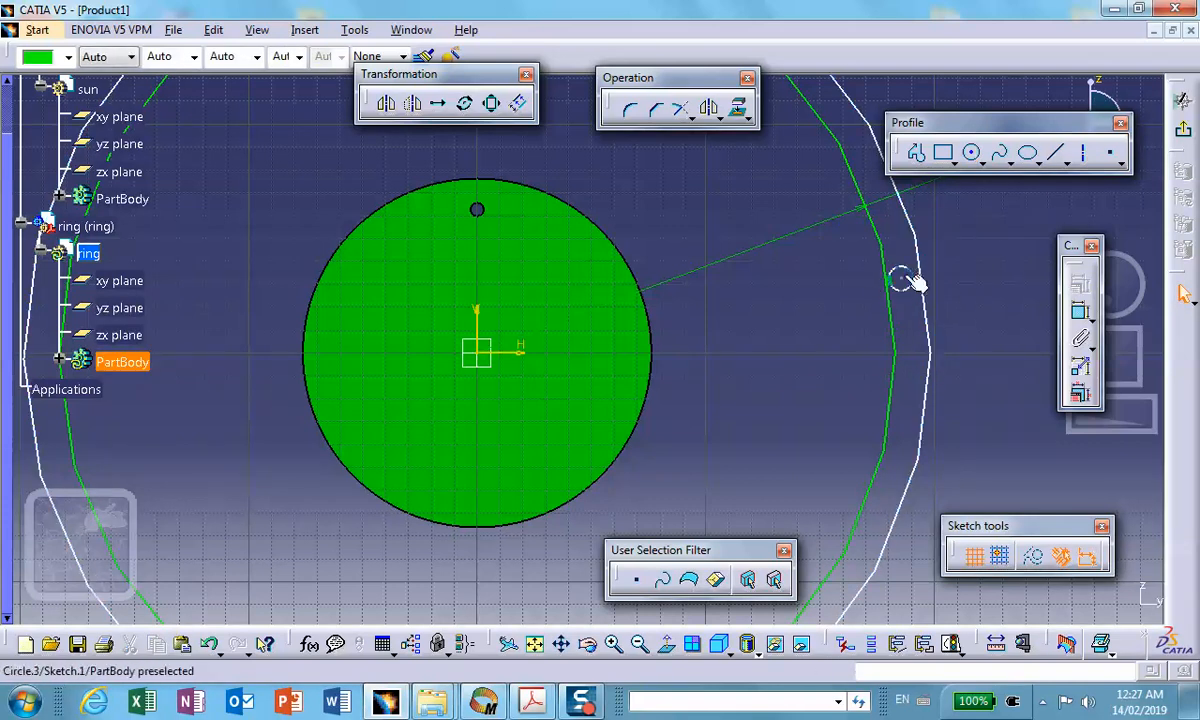
pyautogui.moveTo(892, 282); pyautogui.dragTo(884, 177, button='middle')
pyautogui.moveTo(965, 286); pyautogui.dragTo(180, 412, button='middle')
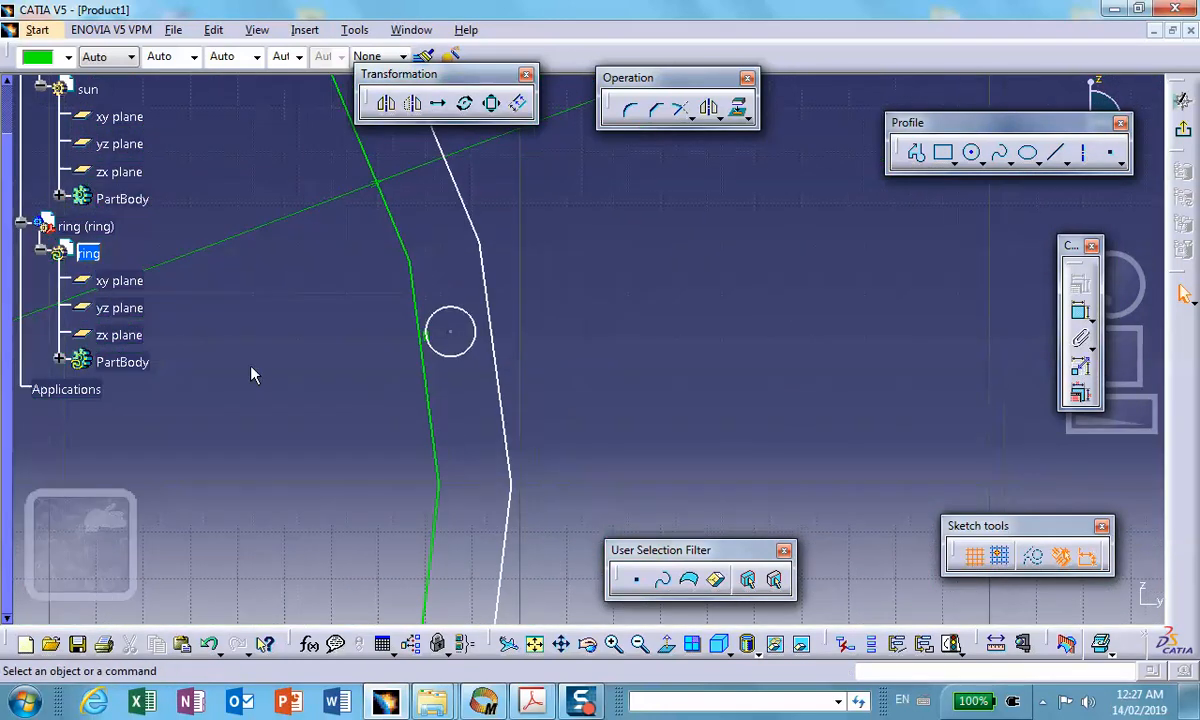
pyautogui.moveTo(500, 292); pyautogui.dragTo(445, 335, button='middle')
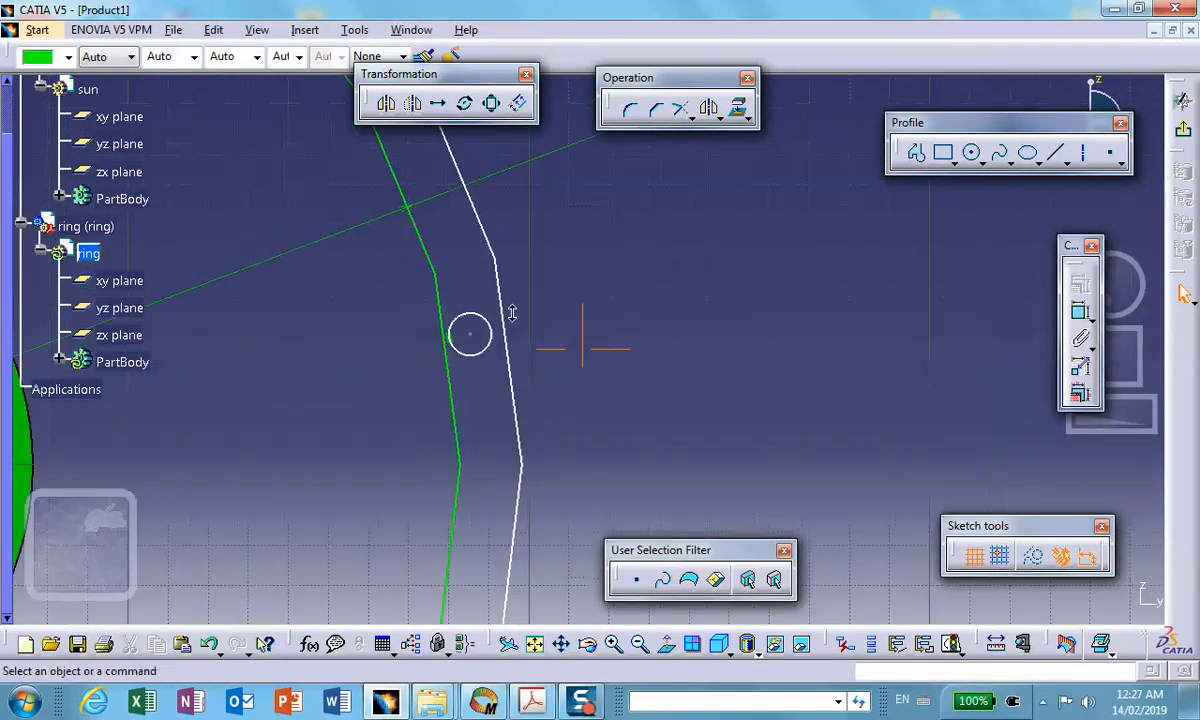
pyautogui.moveTo(660, 236); pyautogui.dragTo(760, 445, button='middle')
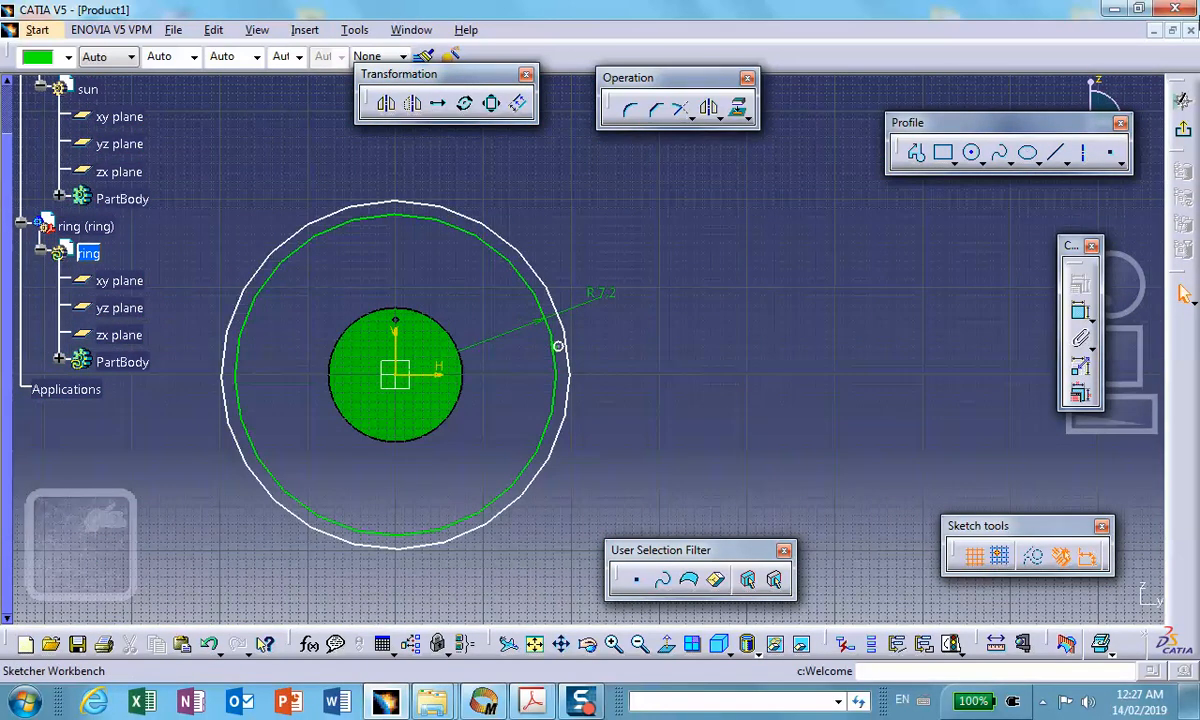
# Exit the sketch and pad the ring profile to a length of 0.5 in.
pyautogui.click(1183, 128)
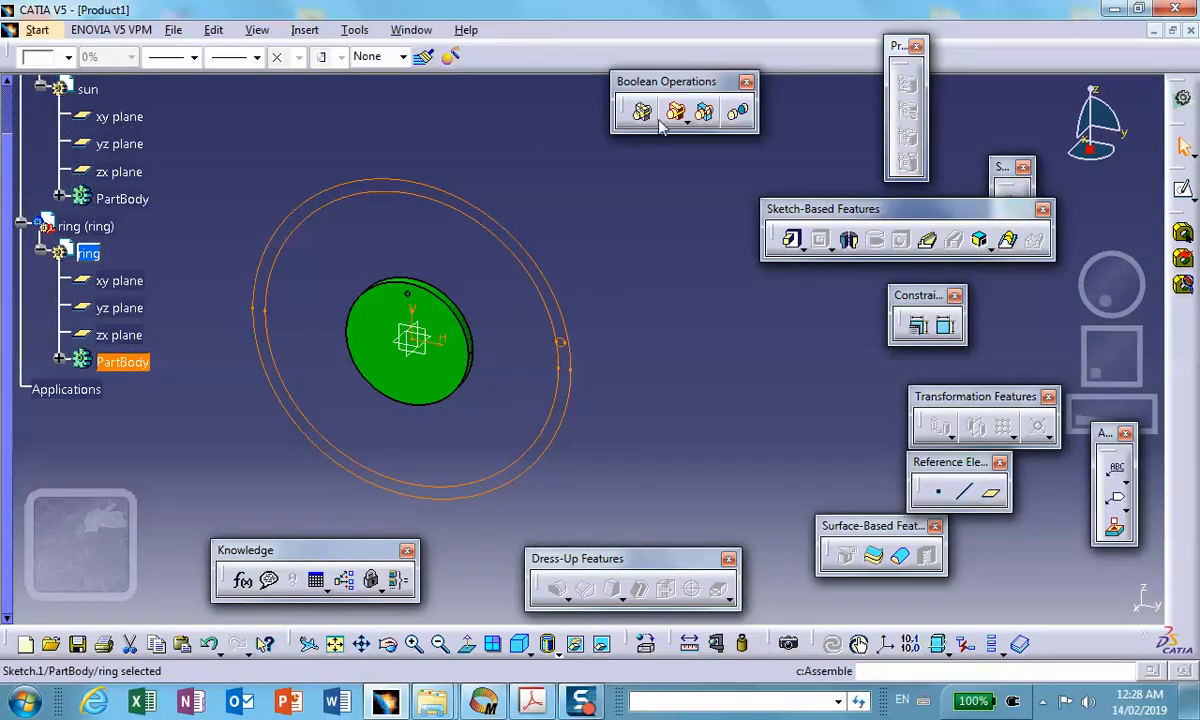
pyautogui.click(792, 240)
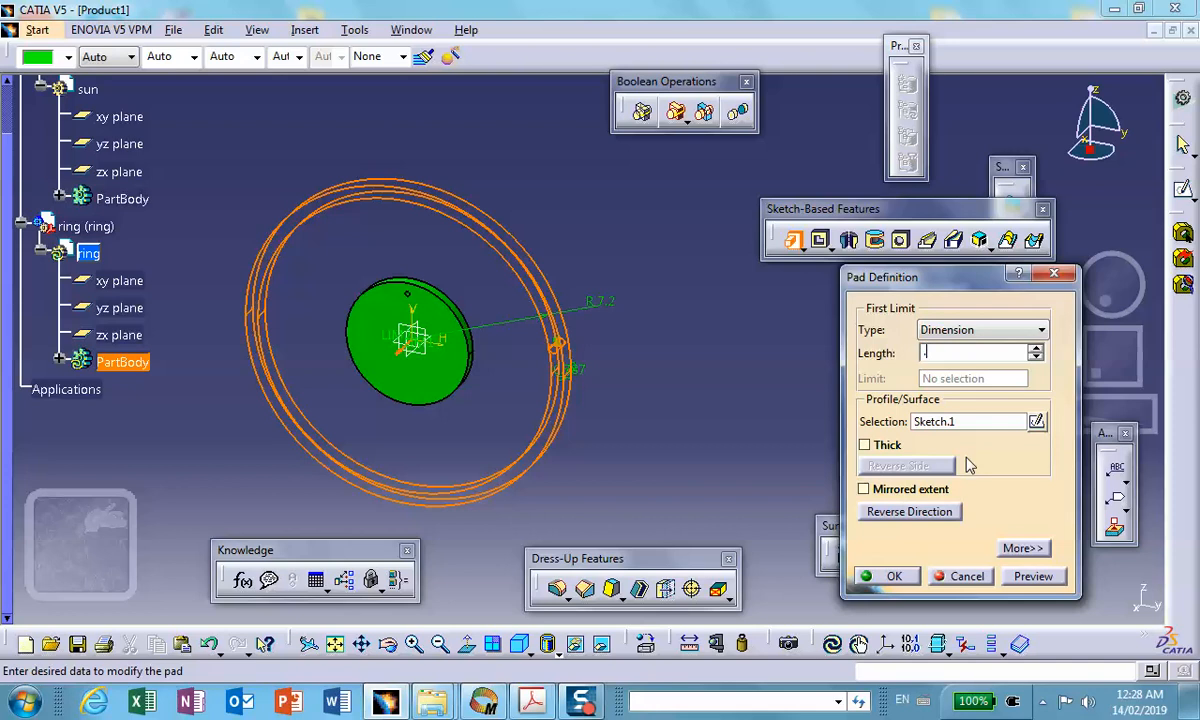
pyautogui.write('.5')
pyautogui.click(887, 575)
pyautogui.moveTo(664, 420); pyautogui.dragTo(570, 400, button='middle')
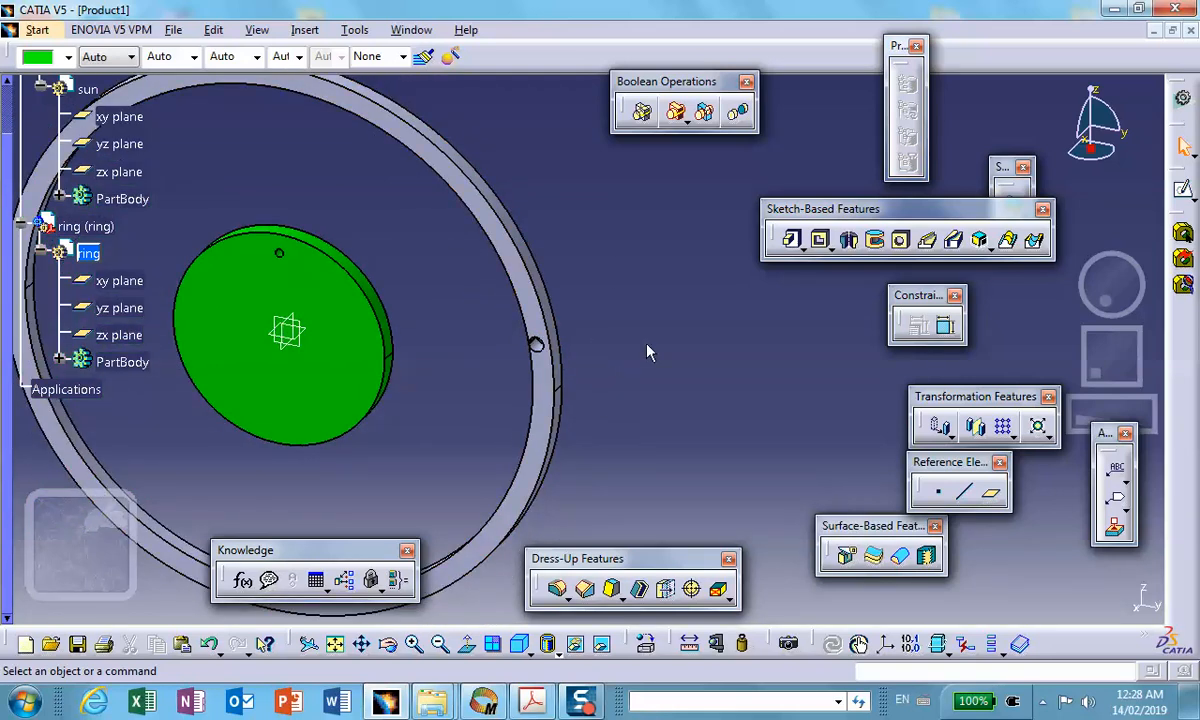
pyautogui.moveTo(655, 348); pyautogui.dragTo(683, 388, button='middle')
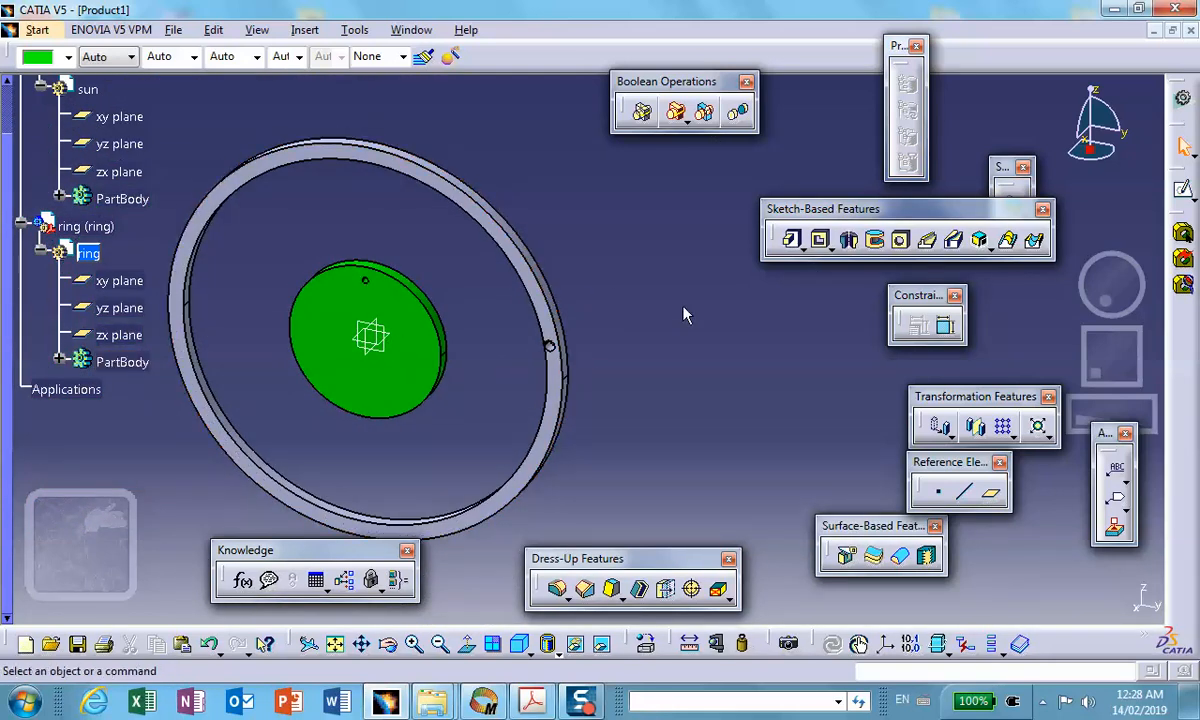
# Reopen the ring's pad sketch and delete the tangency constraint between the small circle and the inner ring circle.
pyautogui.click(59, 360)
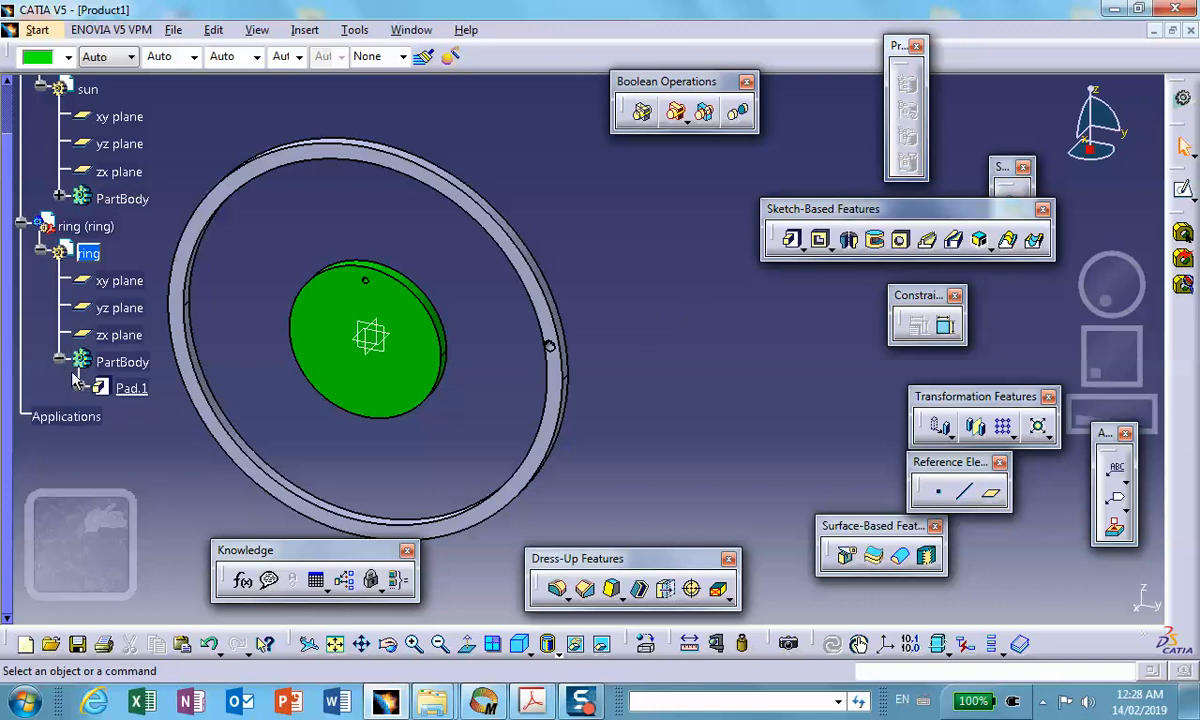
pyautogui.click(80, 388)
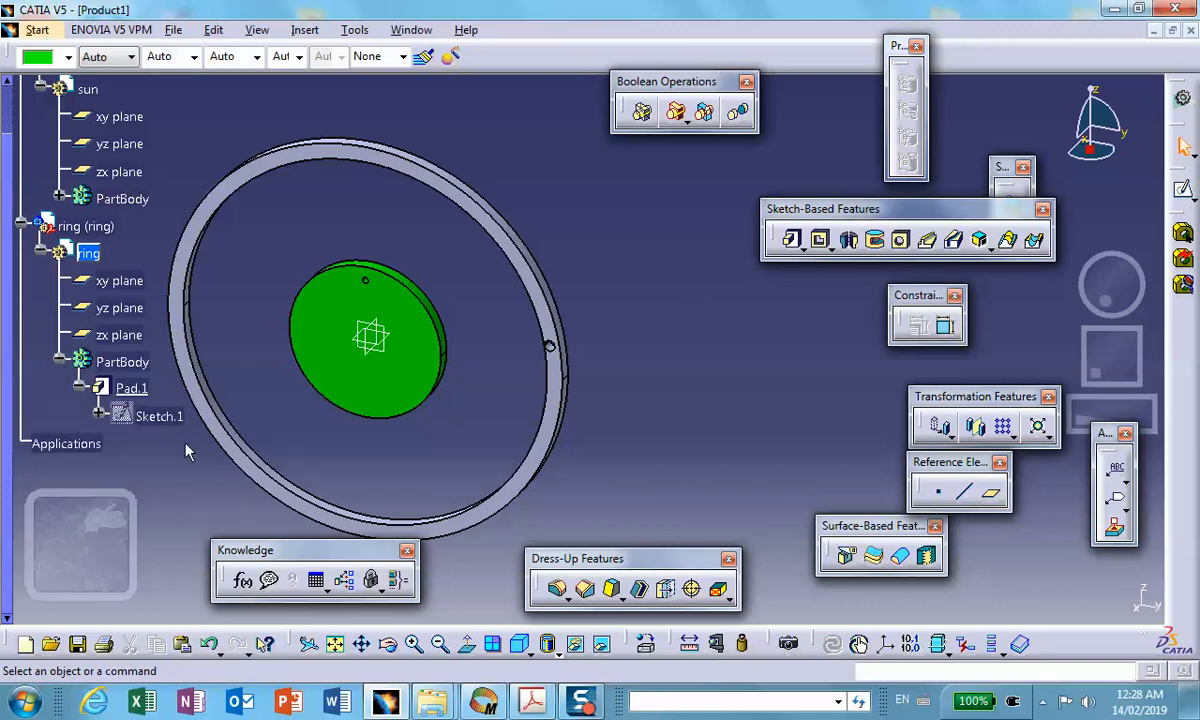
pyautogui.doubleClick(162, 416)
pyautogui.keyDown('ctrl'); pyautogui.moveTo(642, 408); pyautogui.dragTo(564, 180, button='middle'); pyautogui.keyUp('ctrl')
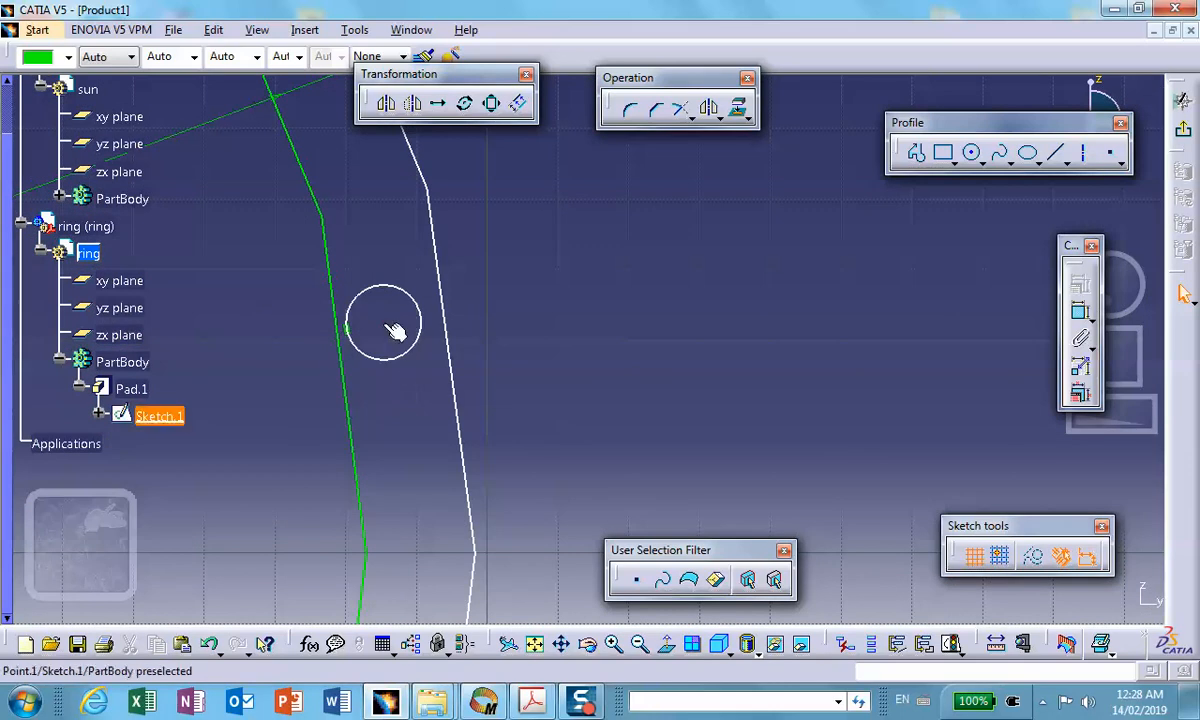
pyautogui.moveTo(392, 323); pyautogui.dragTo(391, 326)
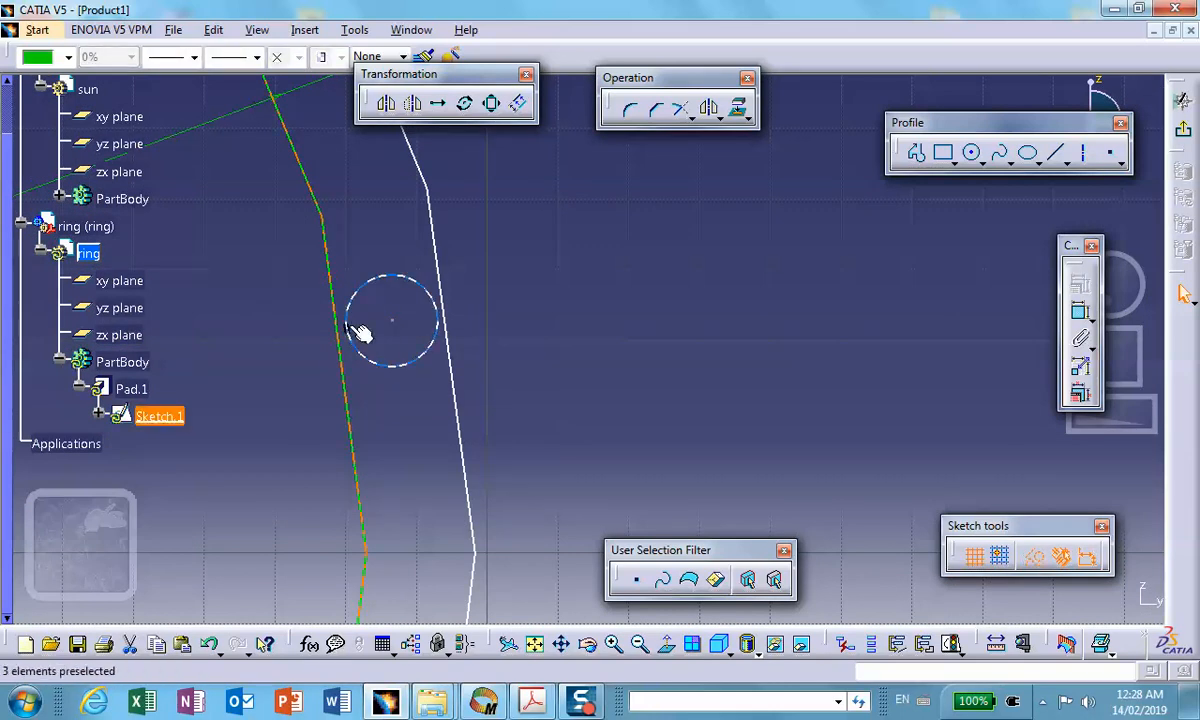
pyautogui.rightClick(350, 327)
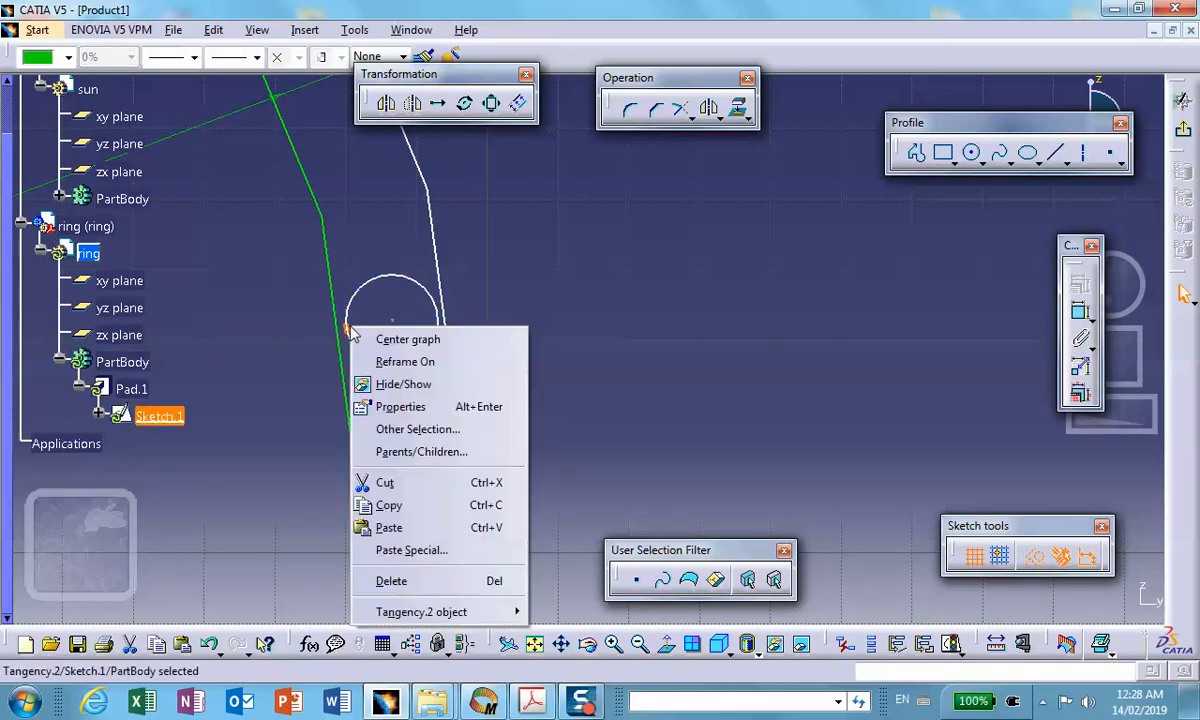
pyautogui.click(393, 586)
# Move the small circle to about midway between the inner and outer ring circles and exit the sketch.
pyautogui.moveTo(350, 336); pyautogui.dragTo(393, 325)
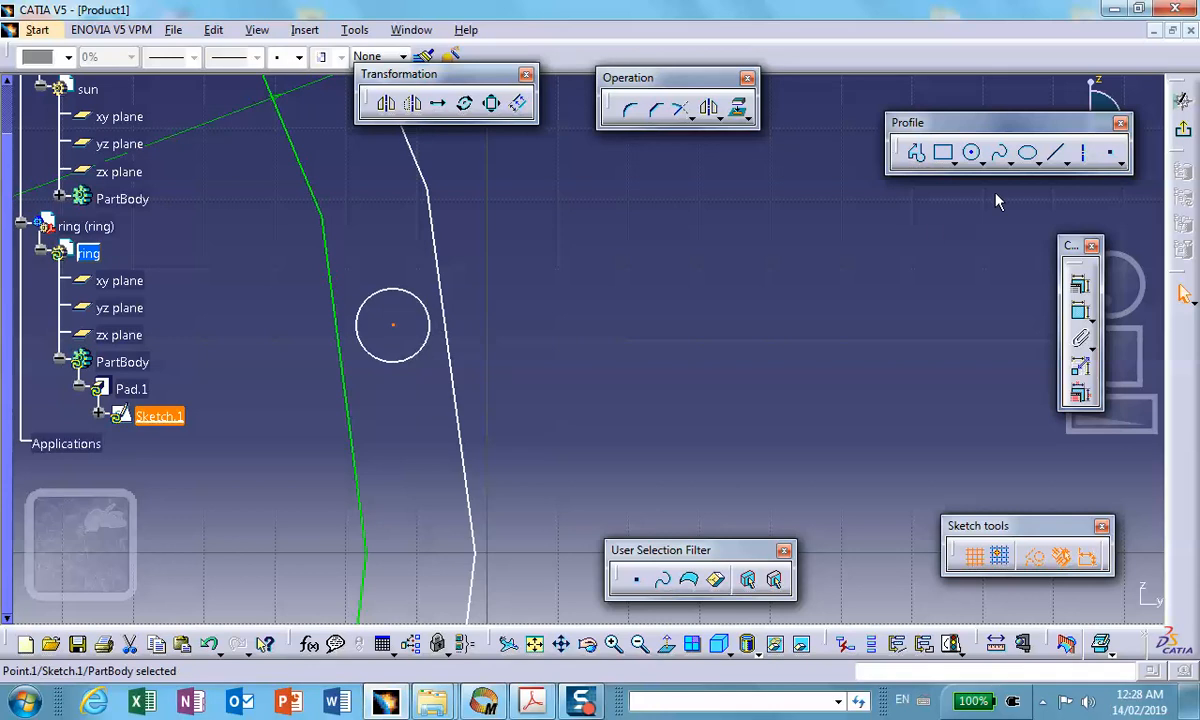
pyautogui.click(1180, 131)
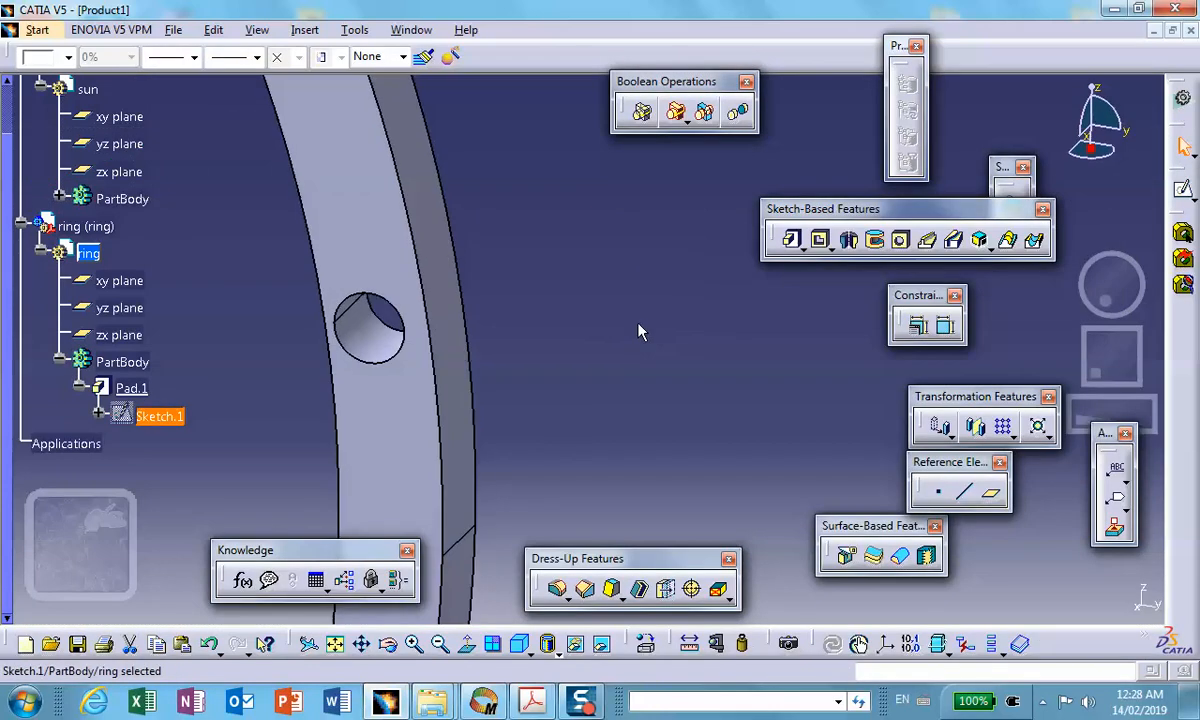
pyautogui.moveTo(586, 265)
pyautogui.mouseDown(button='middle')
pyautogui.moveTo(614, 375)
pyautogui.moveTo(624, 534)
pyautogui.mouseUp(button='middle')
pyautogui.scroll(-1, 624, 534)
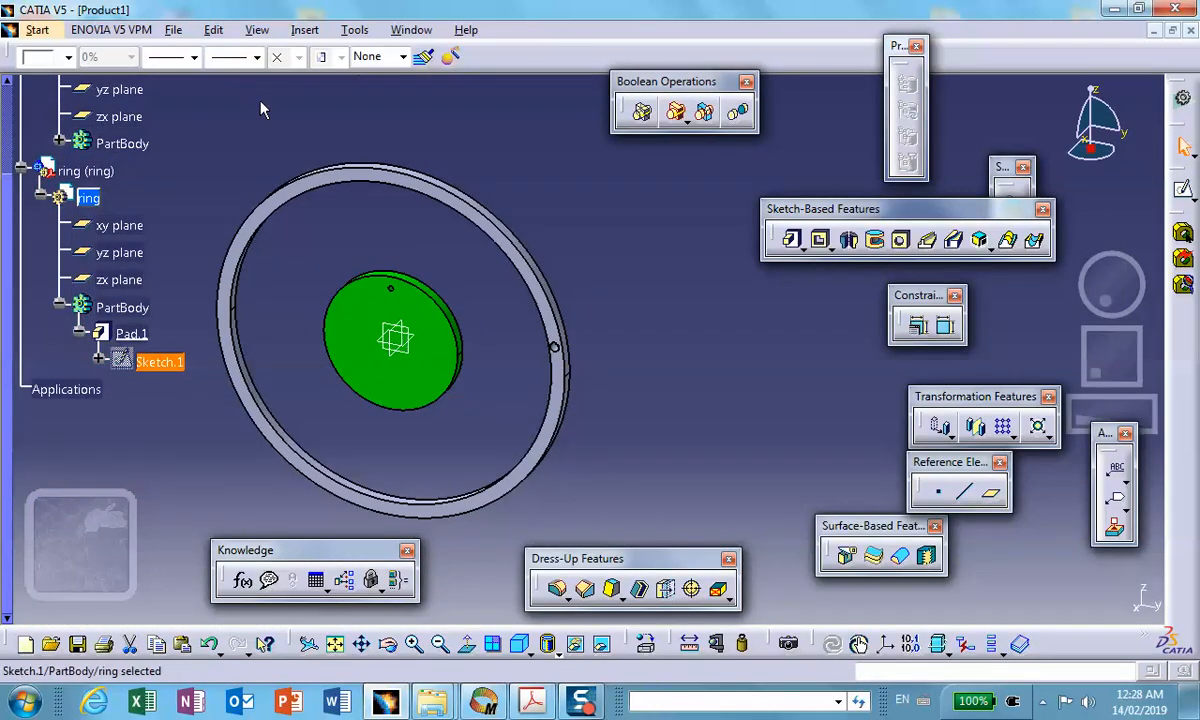
# Colour the ring component yellow.
pyautogui.click(243, 141)
pyautogui.click(85, 171)
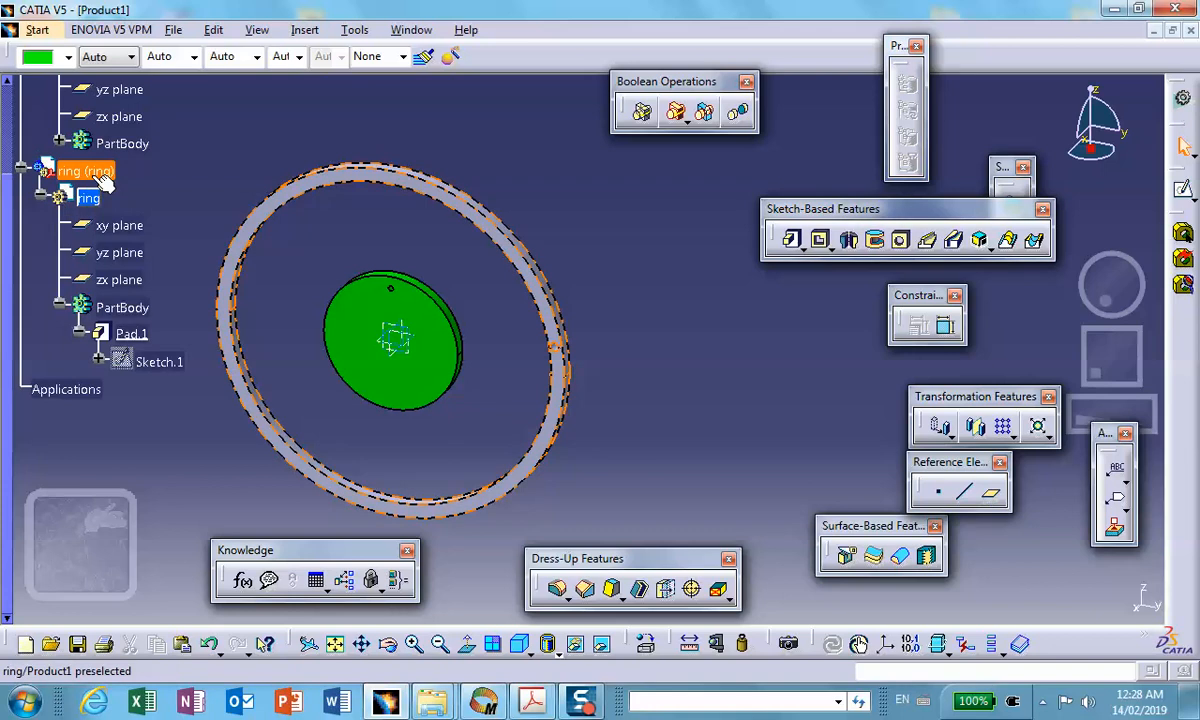
pyautogui.click(68, 57)
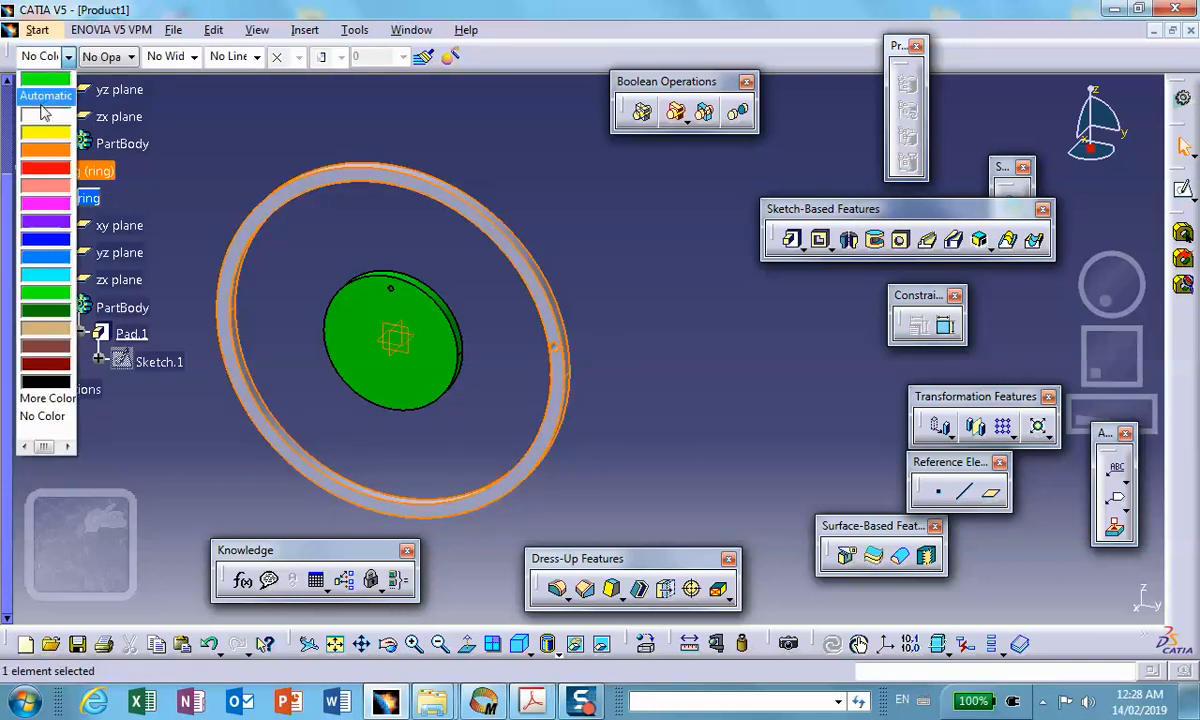
pyautogui.click(35, 110)
pyautogui.click(627, 175)
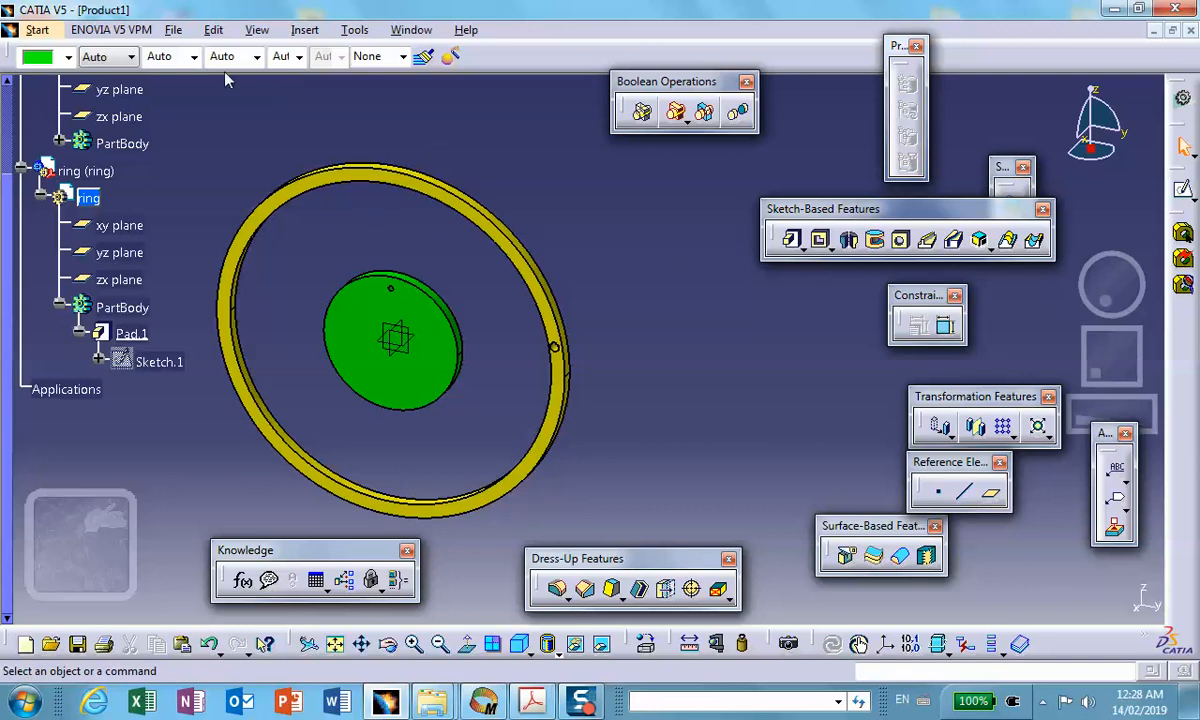
# Activate Product1 and insert a new part that uses the assembly origin as its origin point.
pyautogui.scroll(3, 180, 115)
pyautogui.click(55, 90)
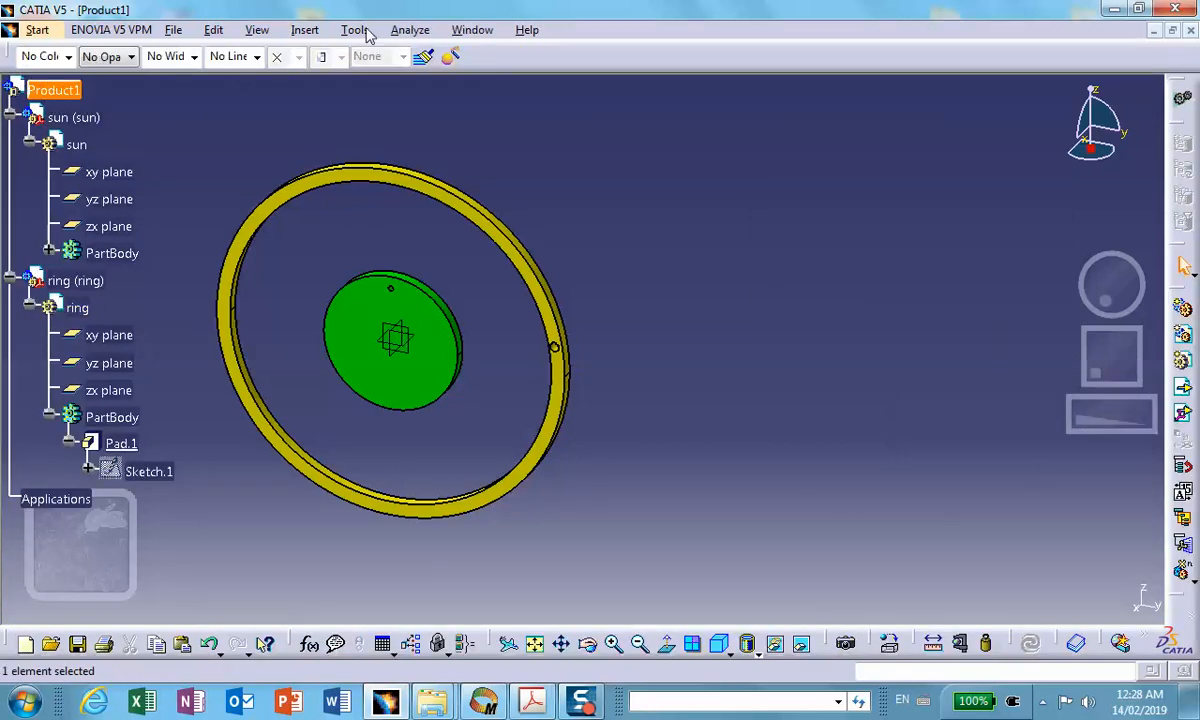
pyautogui.click(305, 30)
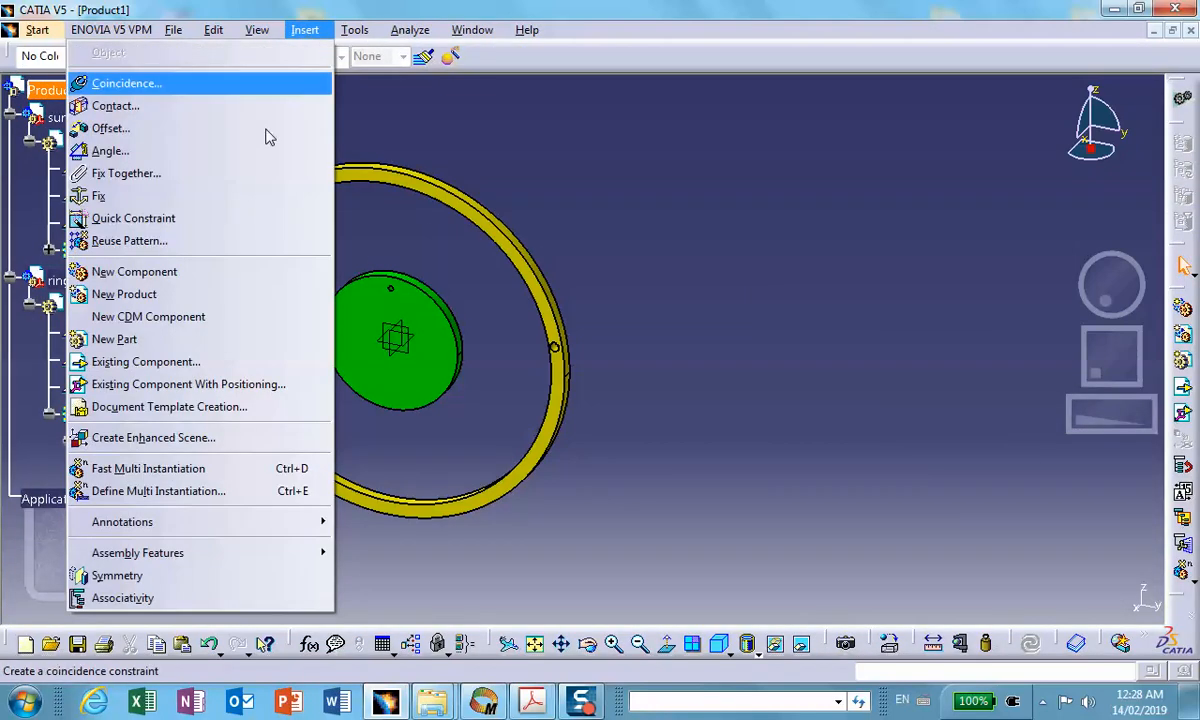
pyautogui.click(130, 341)
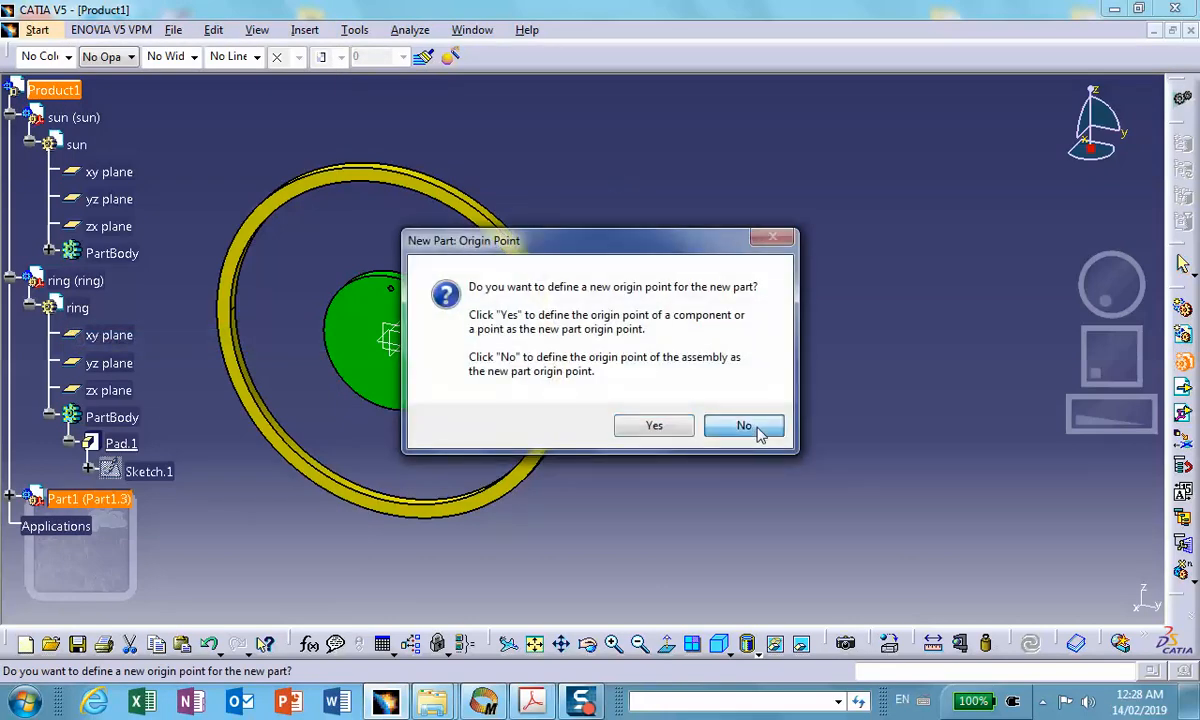
pyautogui.click(700, 408)
# Set both the instance name and the part number of the new part to planet.
pyautogui.scroll(-5, 161, 147)
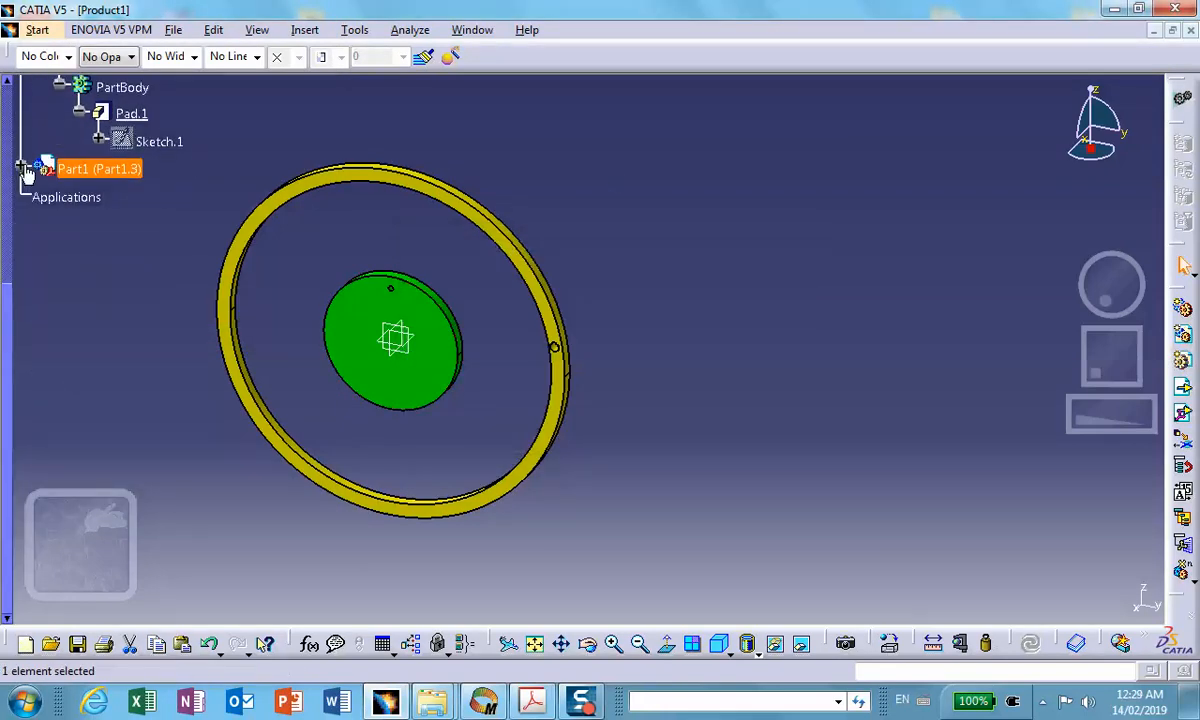
pyautogui.click(22, 167)
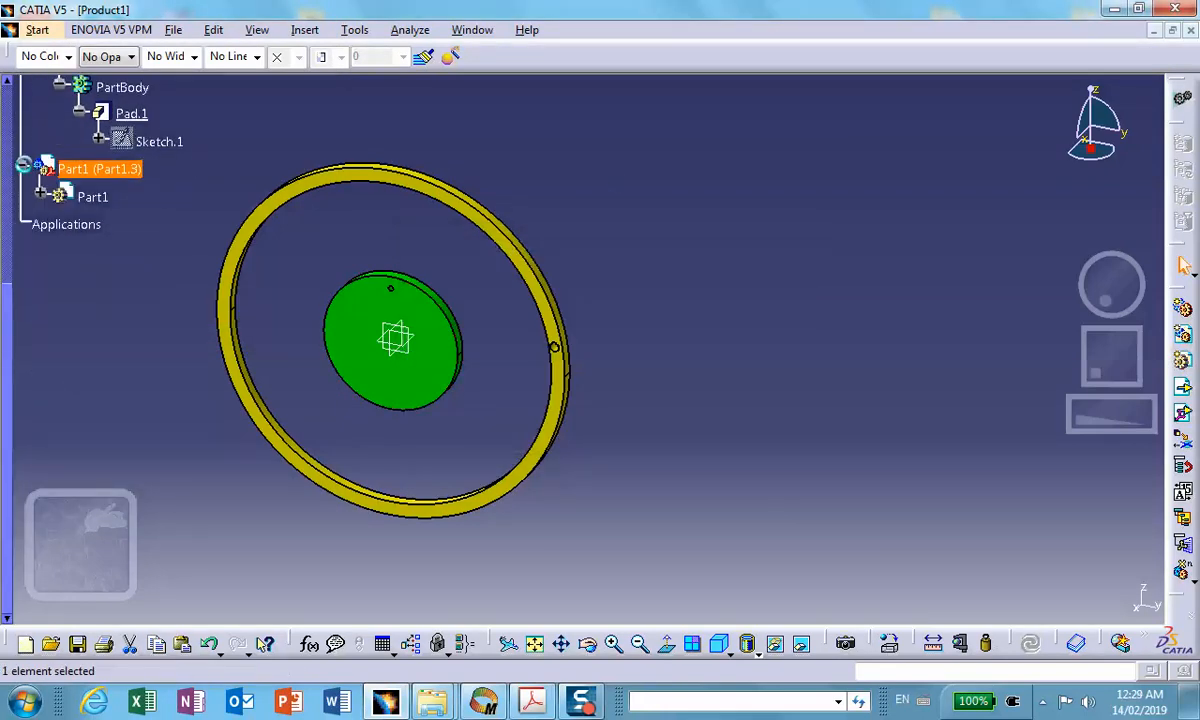
pyautogui.rightClick(101, 168)
pyautogui.click(150, 244)
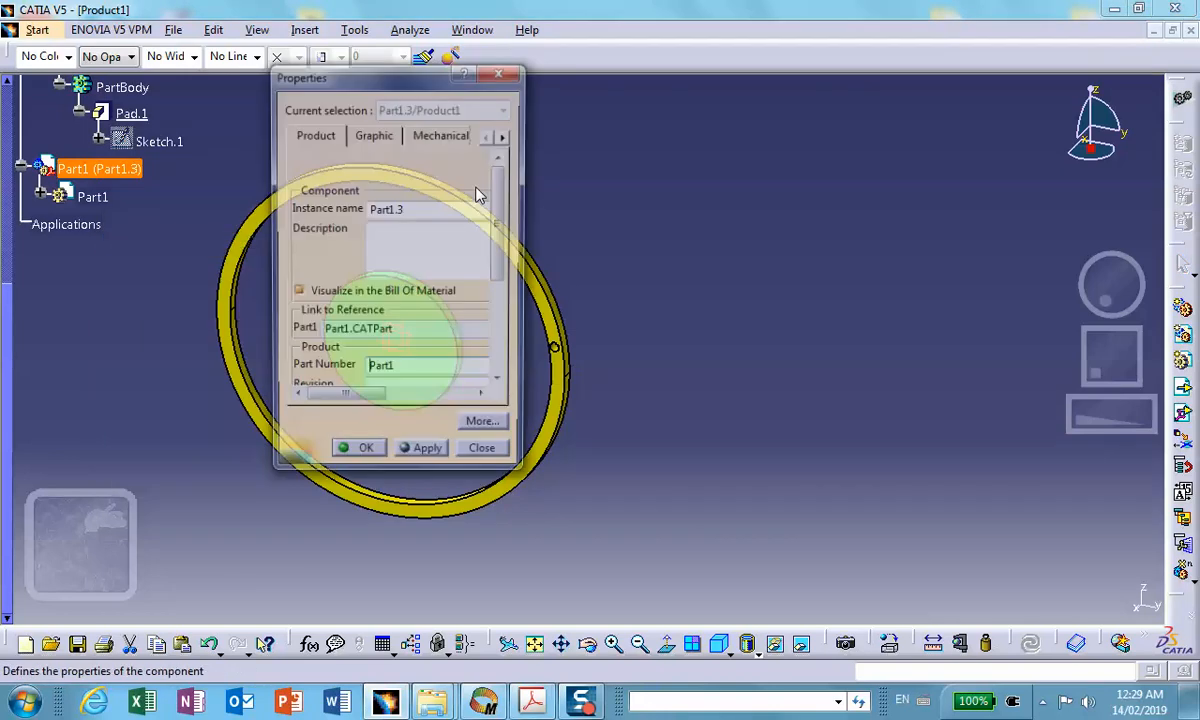
pyautogui.doubleClick(390, 209)
pyautogui.write('planet')
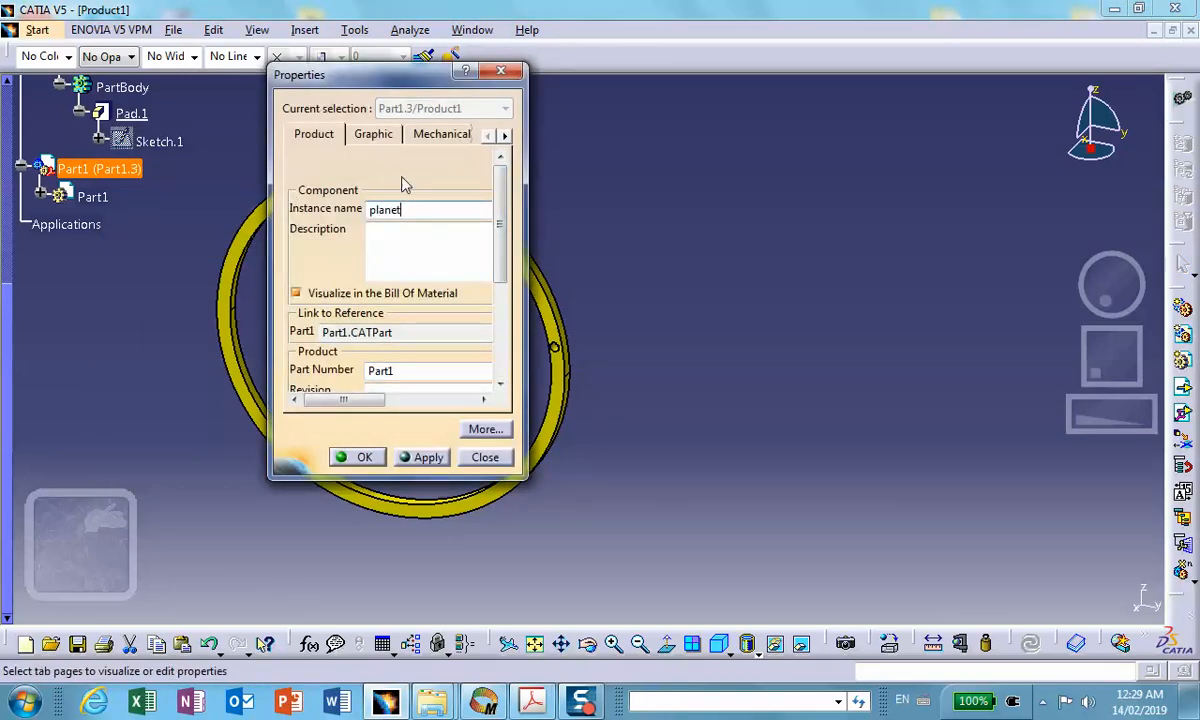
pyautogui.doubleClick(437, 371)
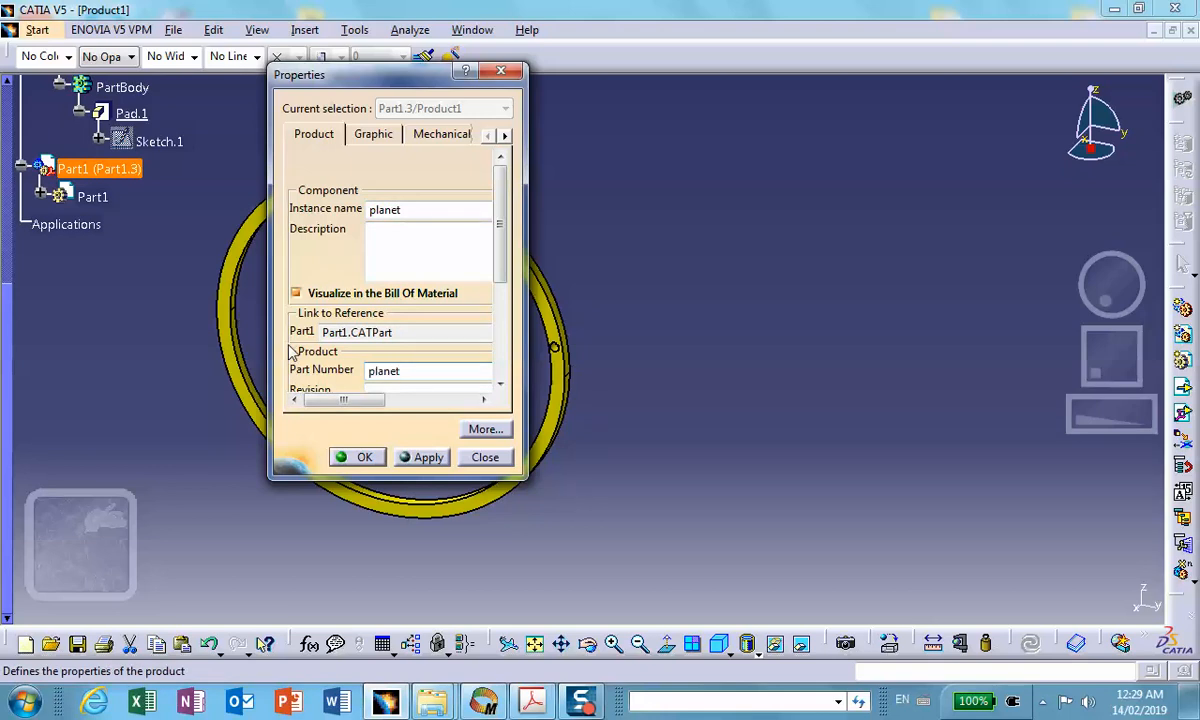
pyautogui.click(352, 457)
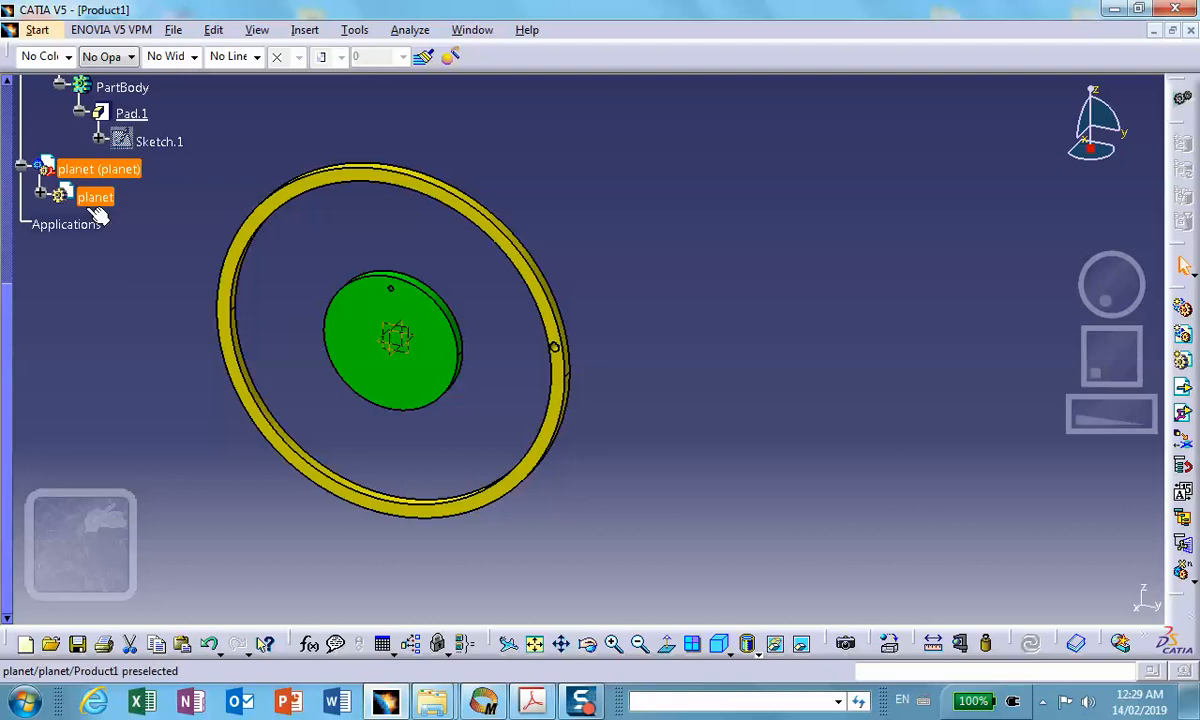
# Open the planet part for editing and start a sketch on its yz plane.
pyautogui.doubleClick(95, 198)
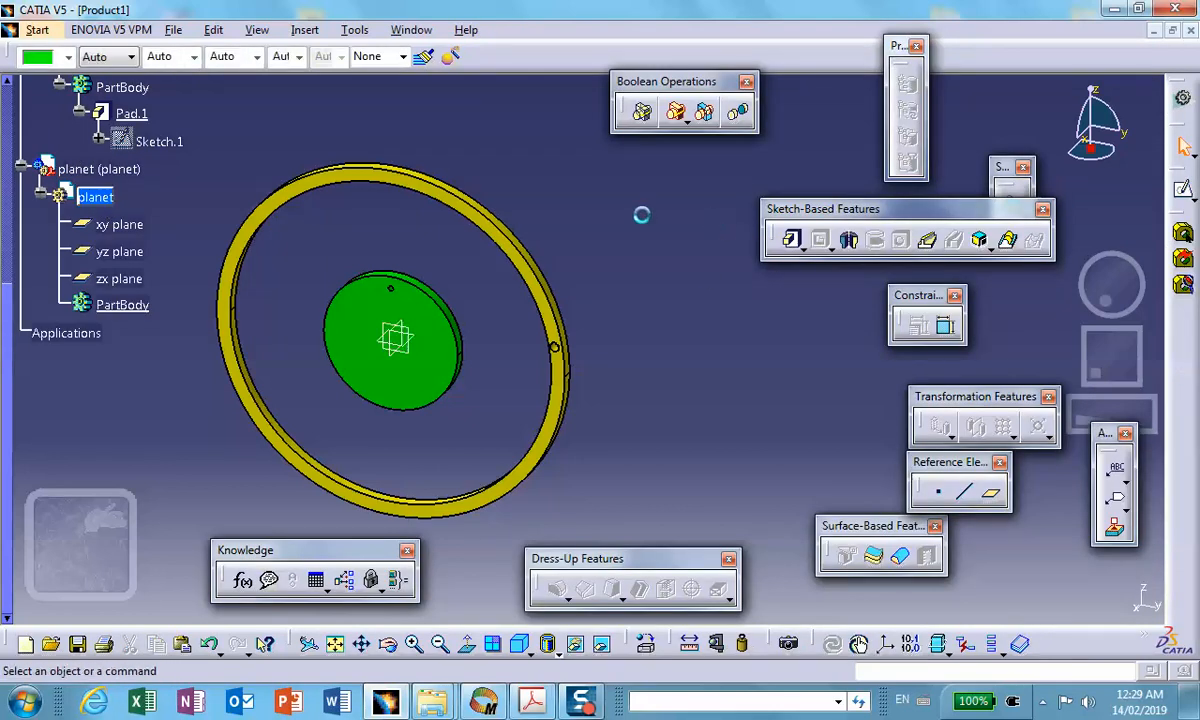
pyautogui.click(420, 332)
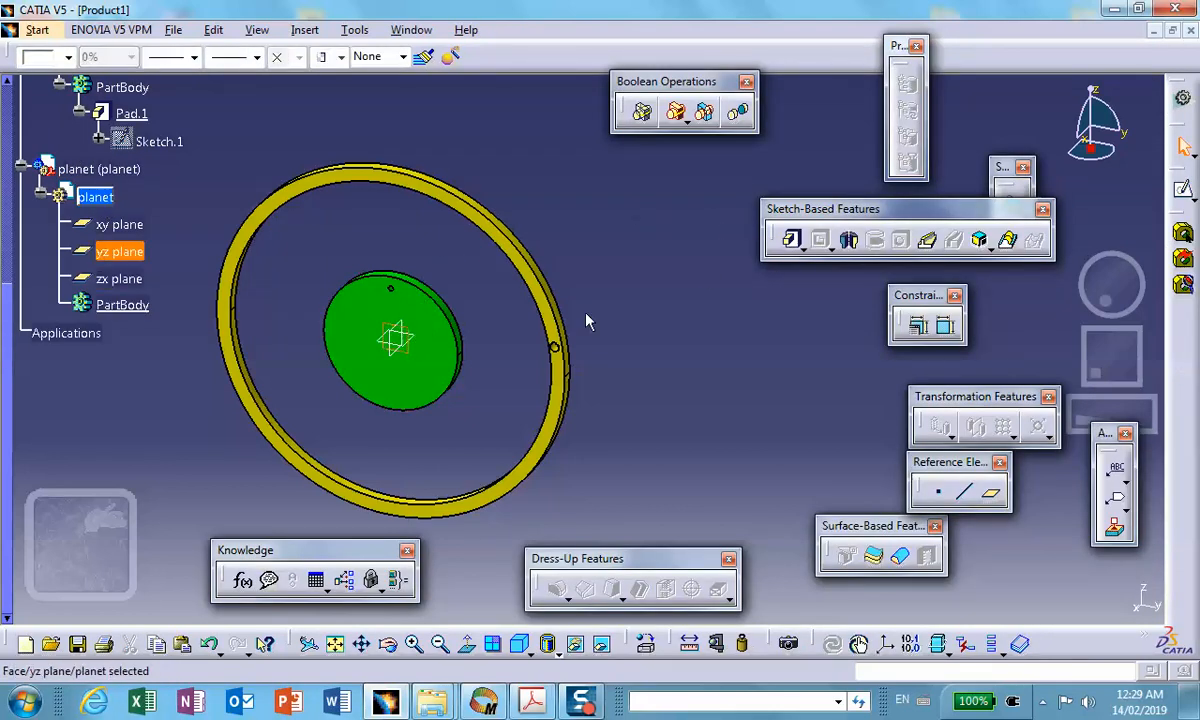
pyautogui.click(1183, 193)
# Sketch a circle centred on the vertical axis in the gap between the sun disc and the top of the ring.
pyautogui.moveTo(522, 209)
pyautogui.mouseDown(button='middle')
pyautogui.moveTo(811, 303)
pyautogui.moveTo(814, 219)
pyautogui.moveTo(509, 155)
pyautogui.mouseUp(button='middle')
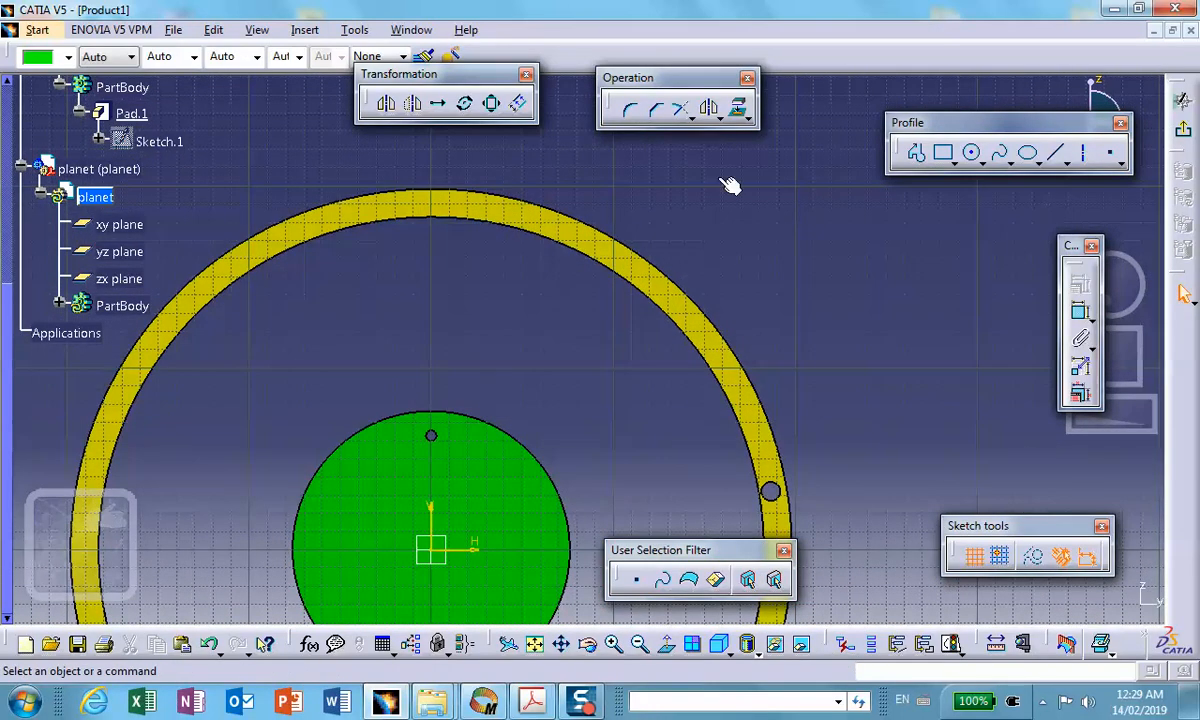
pyautogui.click(971, 152)
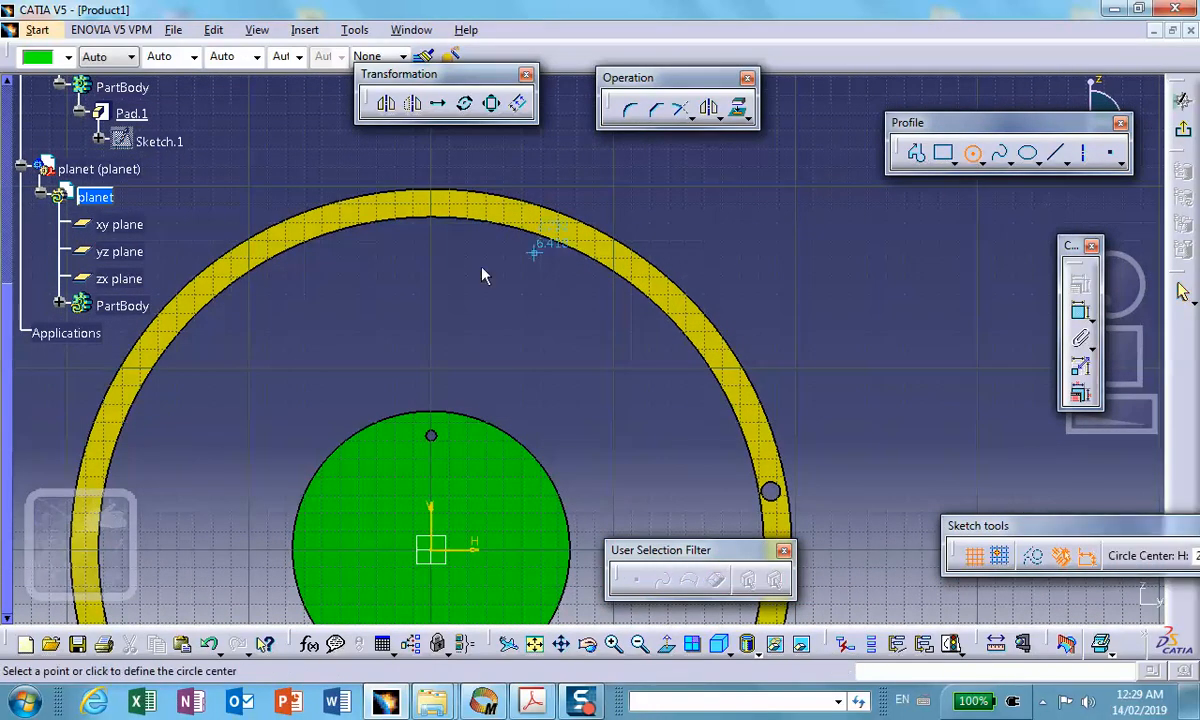
pyautogui.click(437, 312)
pyautogui.click(500, 360)
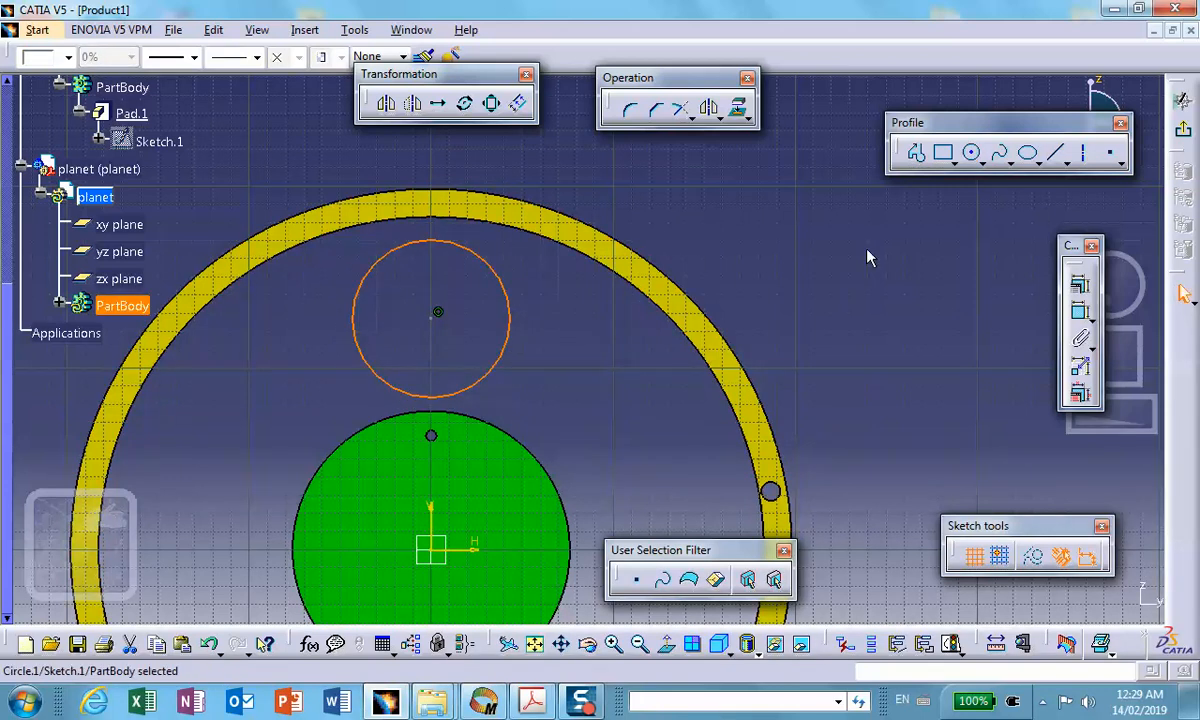
# Constrain the planet circle tangent to the inner edge of the ring.
pyautogui.click(482, 166)
pyautogui.click(424, 238)
pyautogui.keyDown('ctrl'); pyautogui.click(496, 219); pyautogui.keyUp('ctrl')
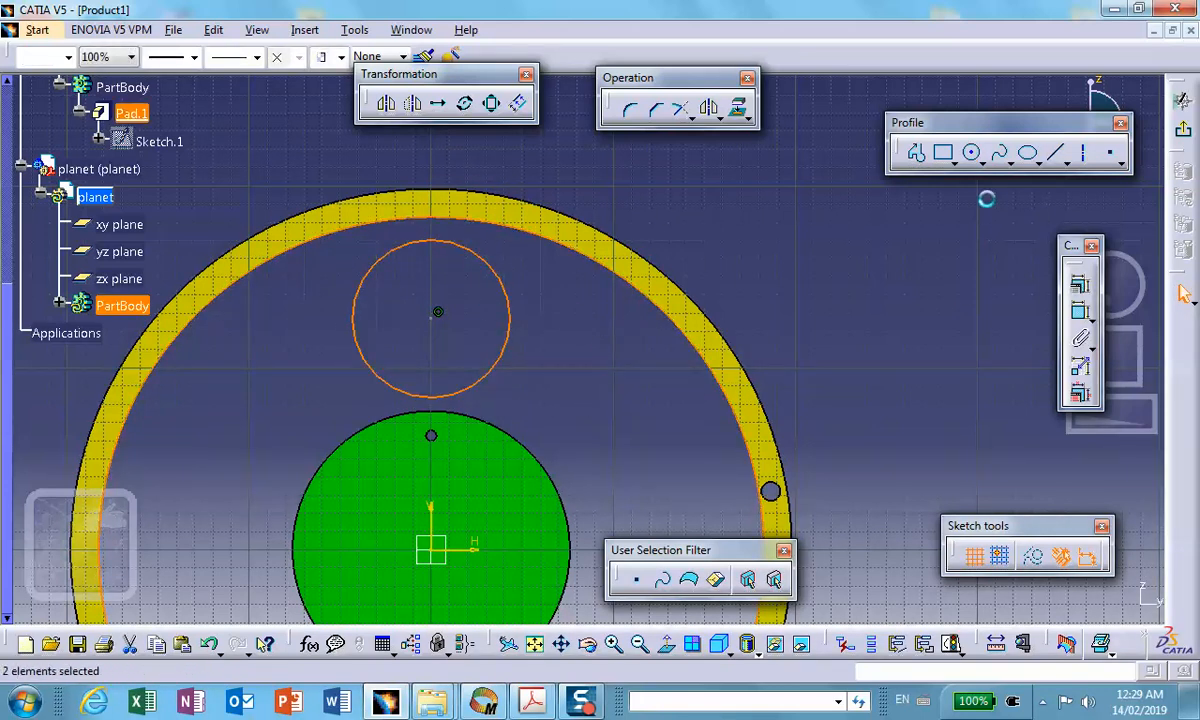
pyautogui.click(1080, 285)
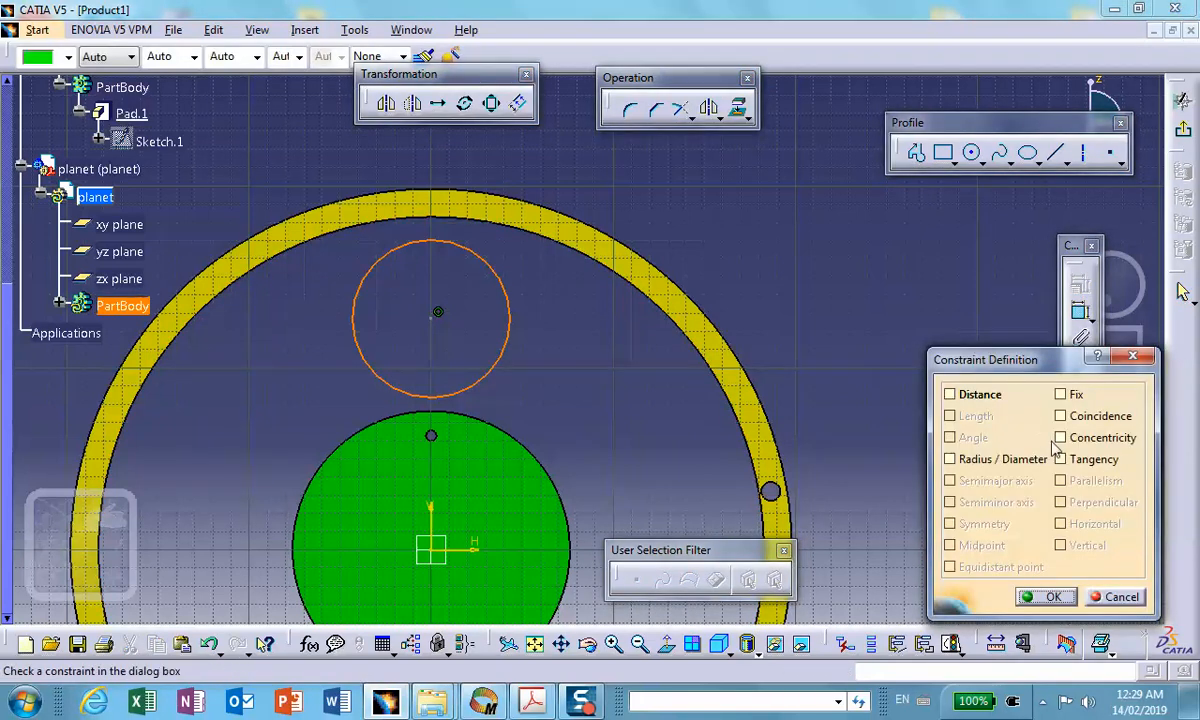
pyautogui.click(1060, 459)
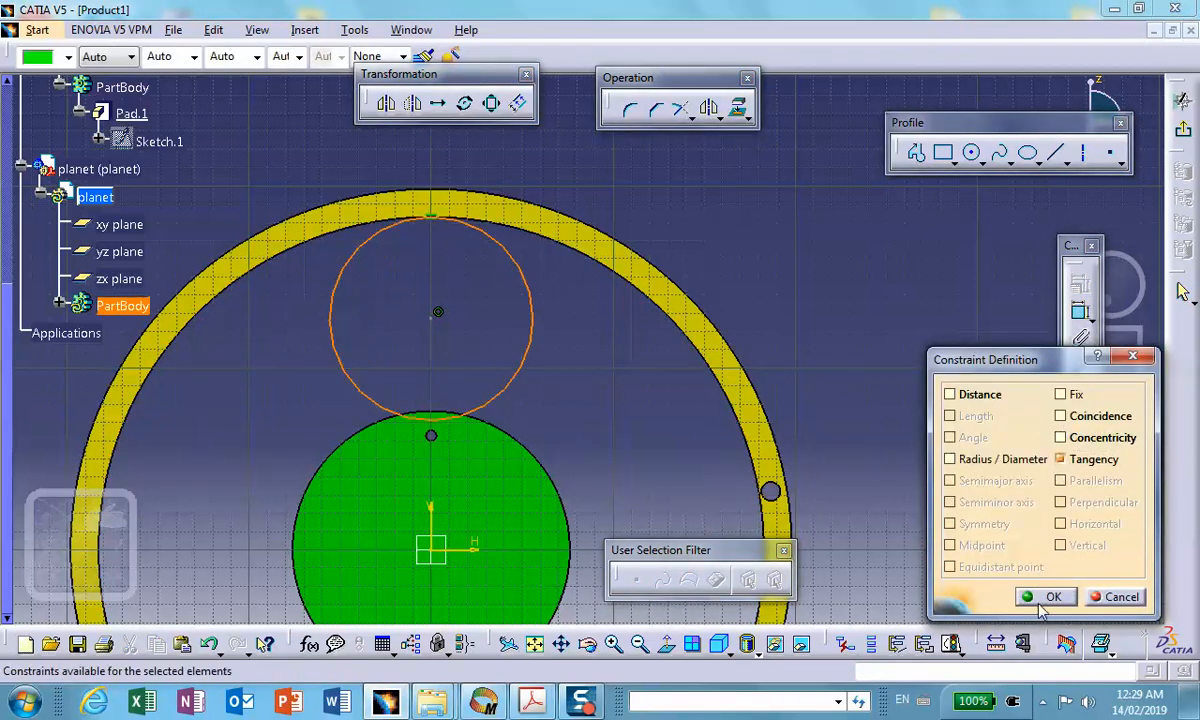
pyautogui.click(1047, 596)
# Constrain the planet circle tangent to the outer edge of the sun disc.
pyautogui.click(489, 372)
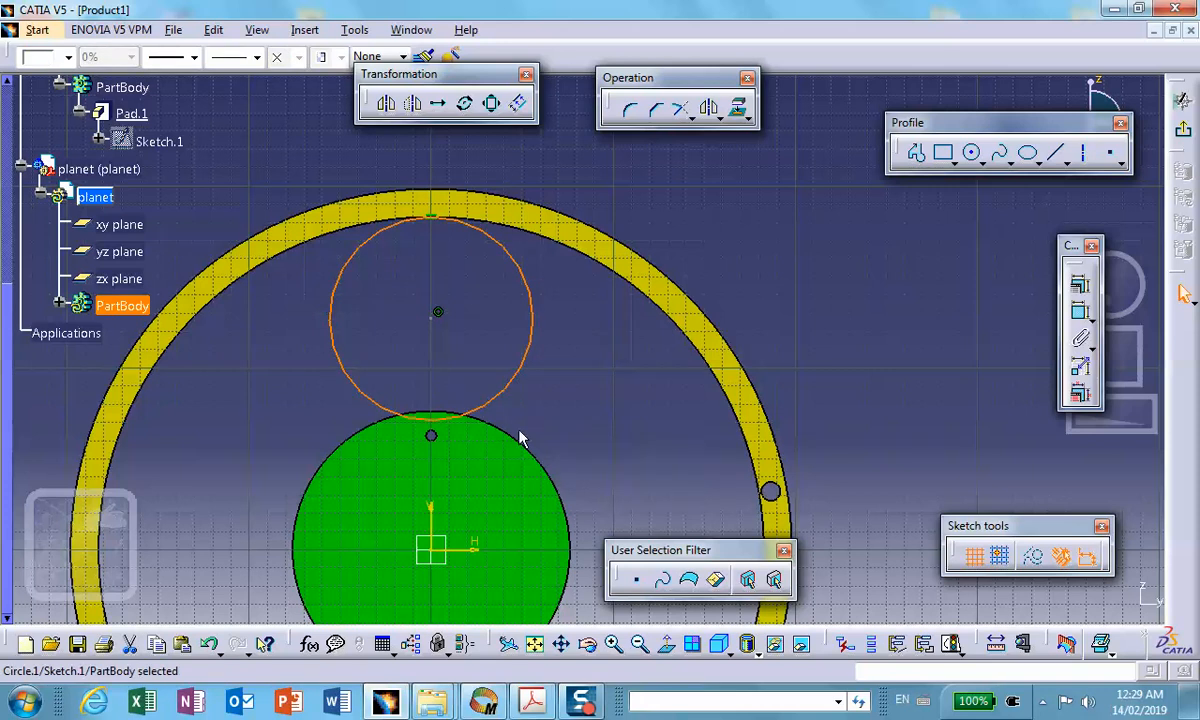
pyautogui.keyDown('ctrl'); pyautogui.click(495, 422); pyautogui.keyUp('ctrl')
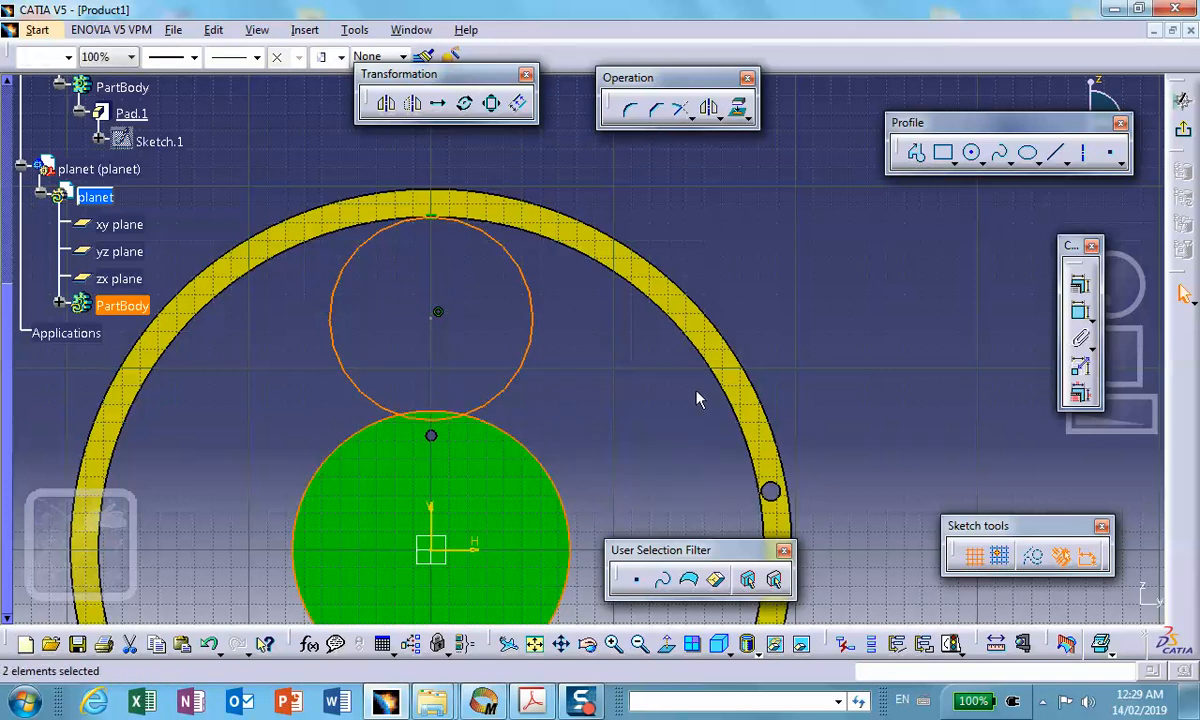
pyautogui.click(1080, 393)
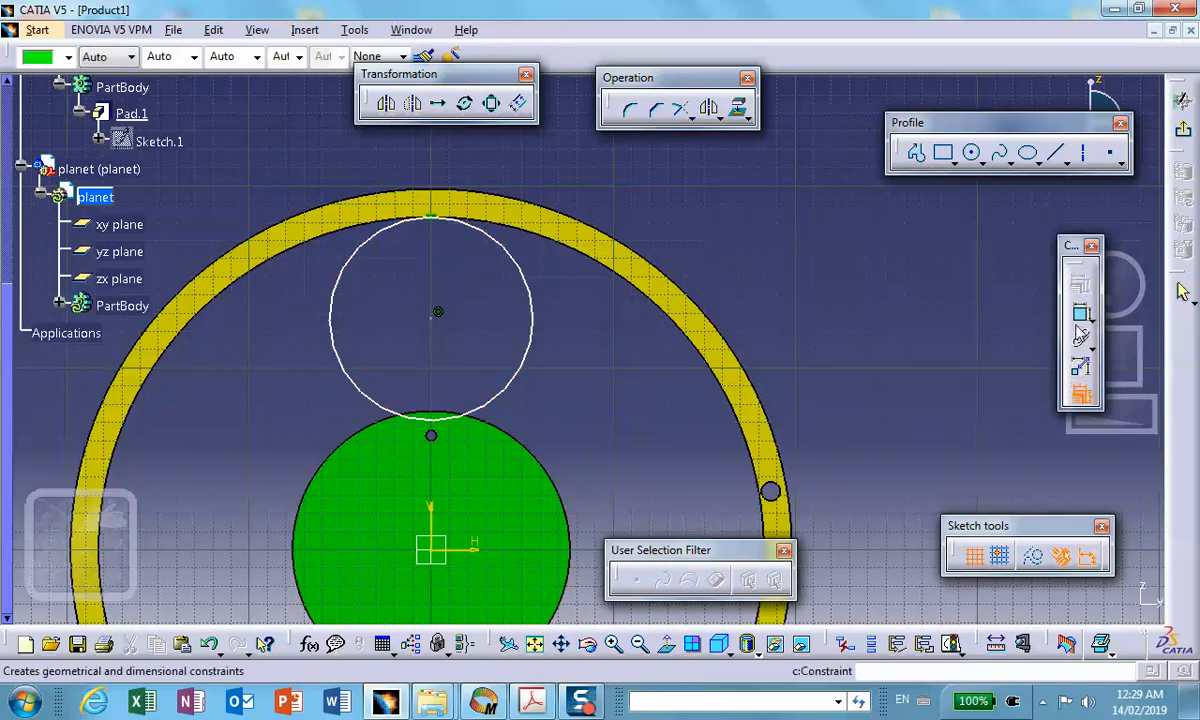
pyautogui.click(1068, 392)
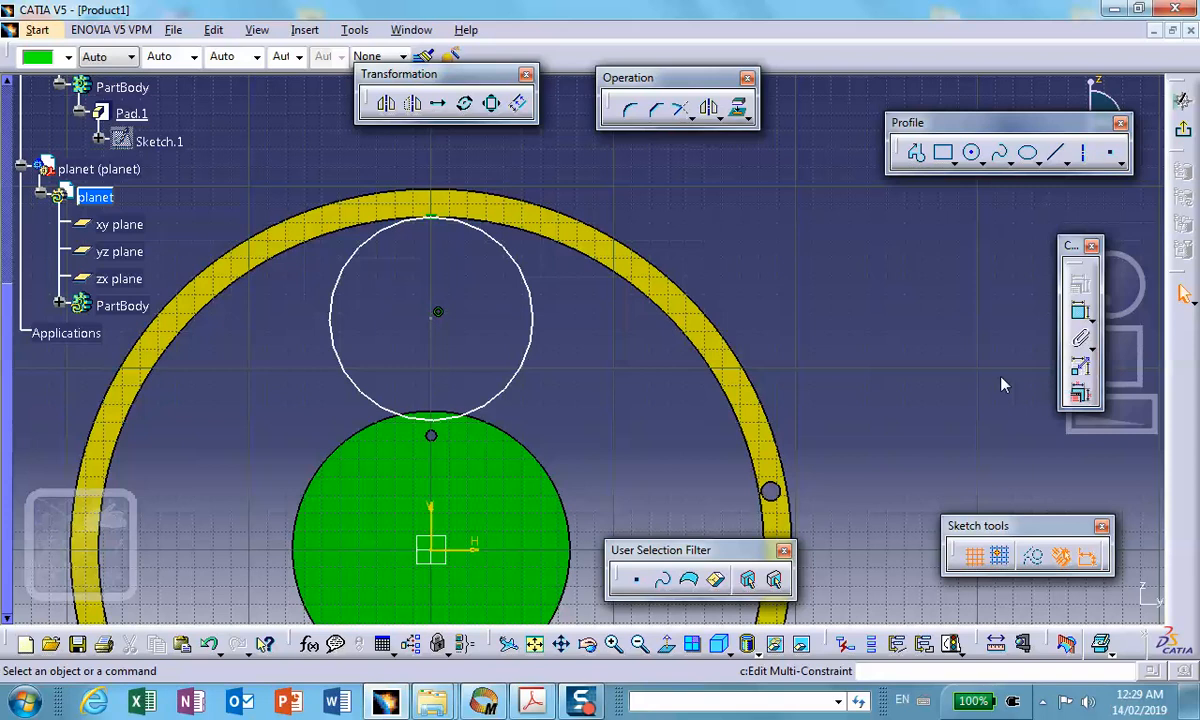
pyautogui.click(530, 375)
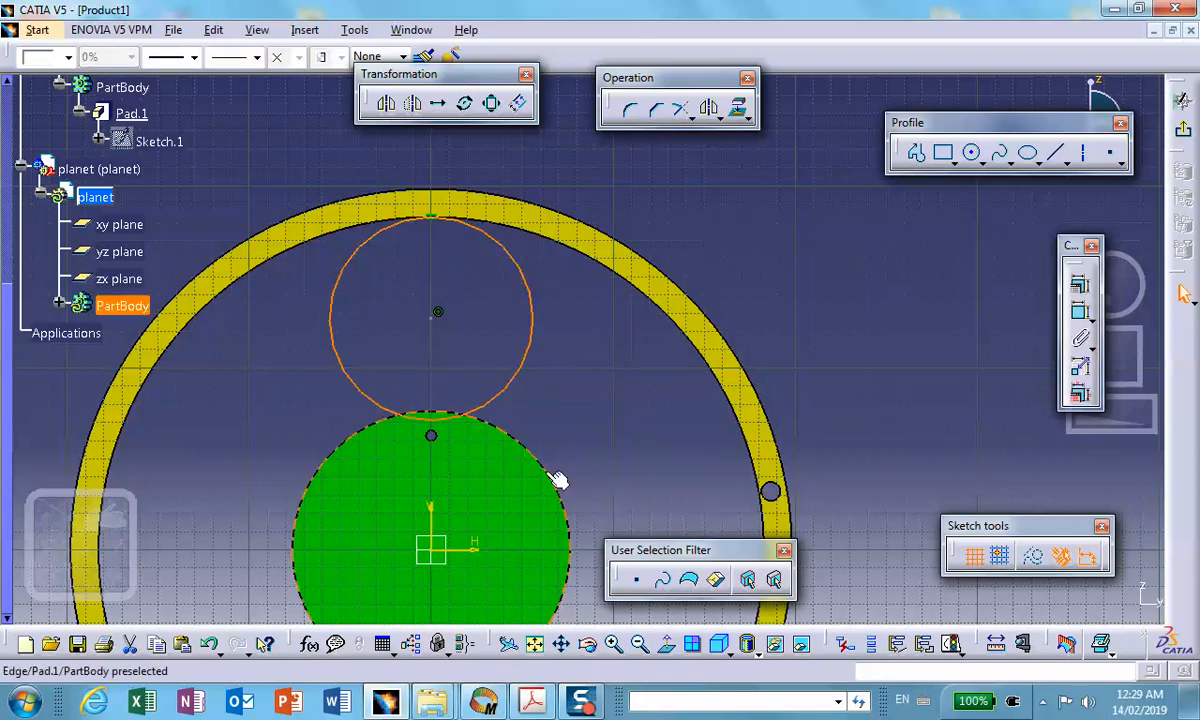
pyautogui.keyDown('ctrl'); pyautogui.click(553, 477); pyautogui.keyUp('ctrl')
pyautogui.click(1077, 284)
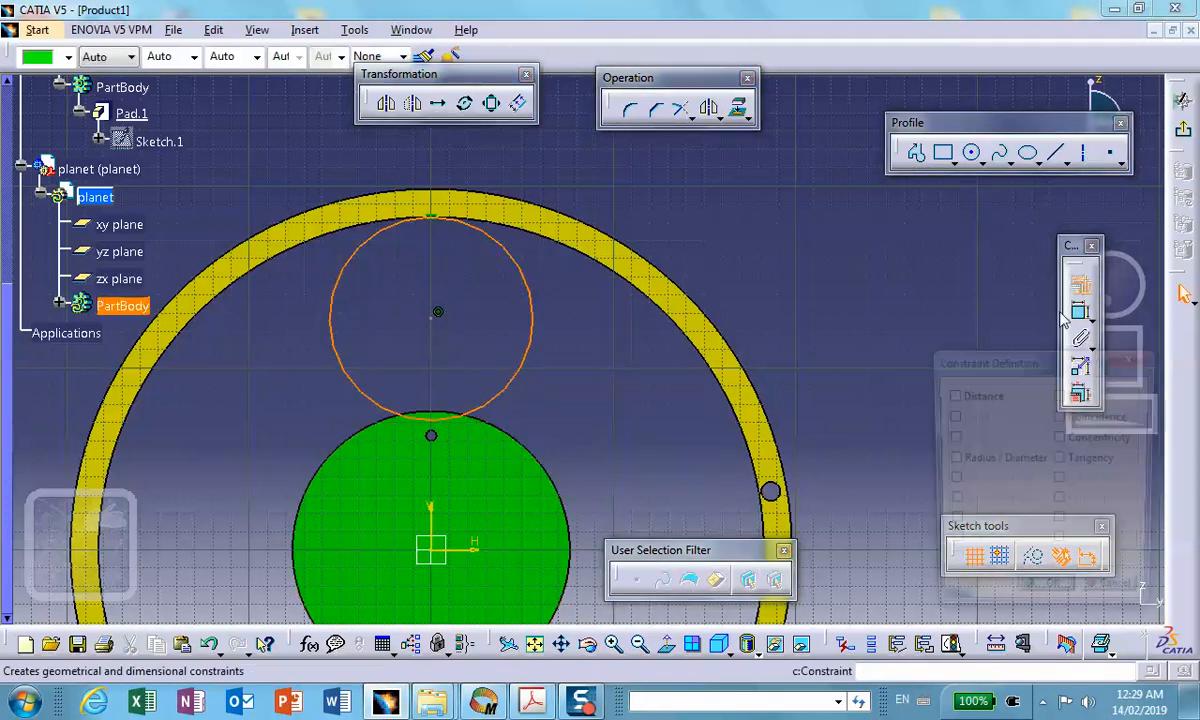
pyautogui.click(1061, 459)
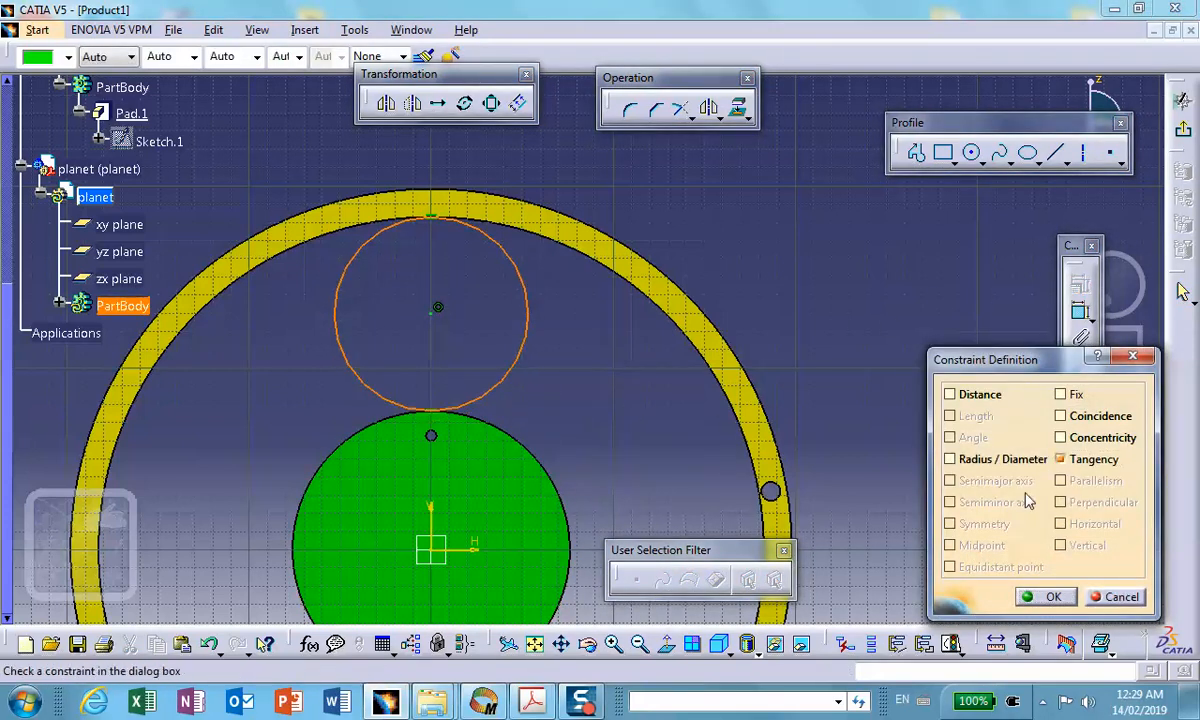
pyautogui.click(1043, 597)
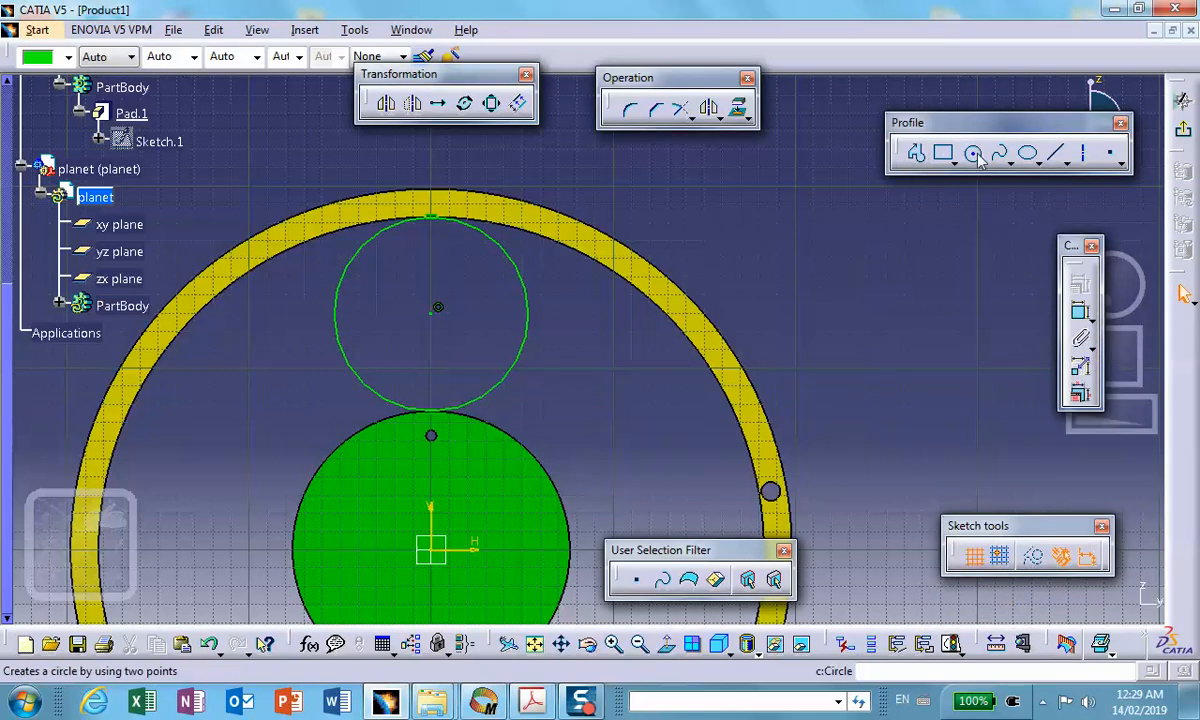
# Sketch a small hole circle on the vertical axis near the top of the planet circle and finish the sketch.
pyautogui.click(972, 152)
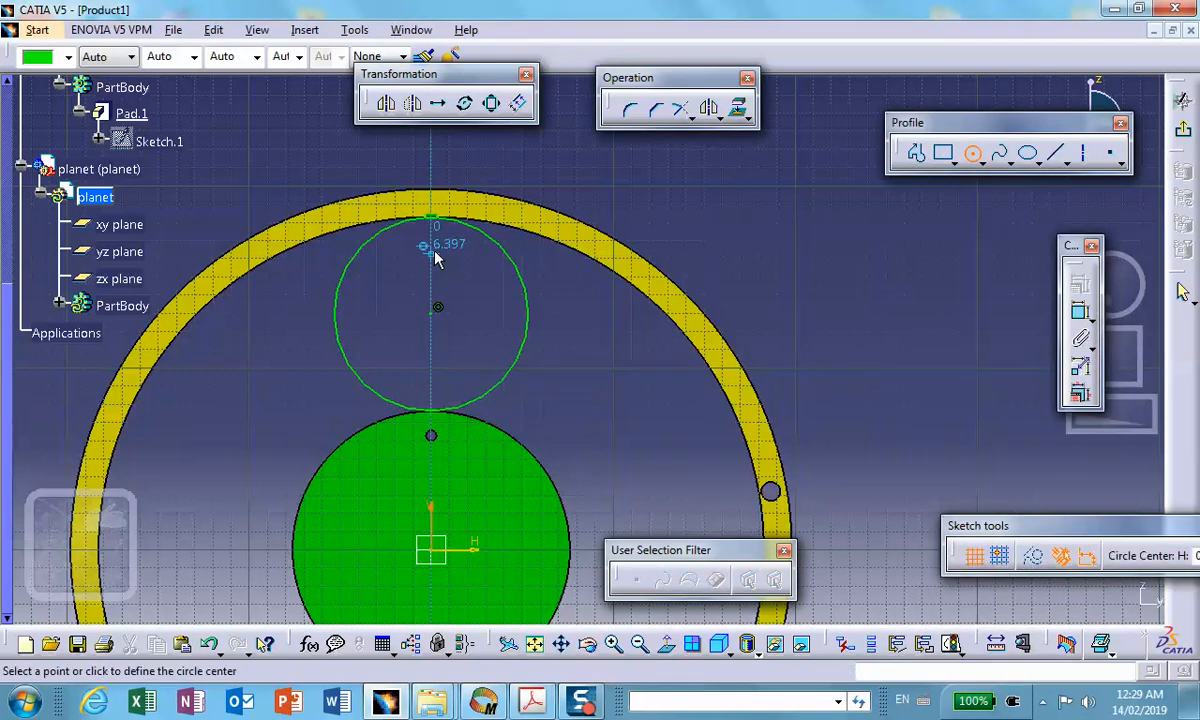
pyautogui.click(431, 245)
pyautogui.click(437, 253)
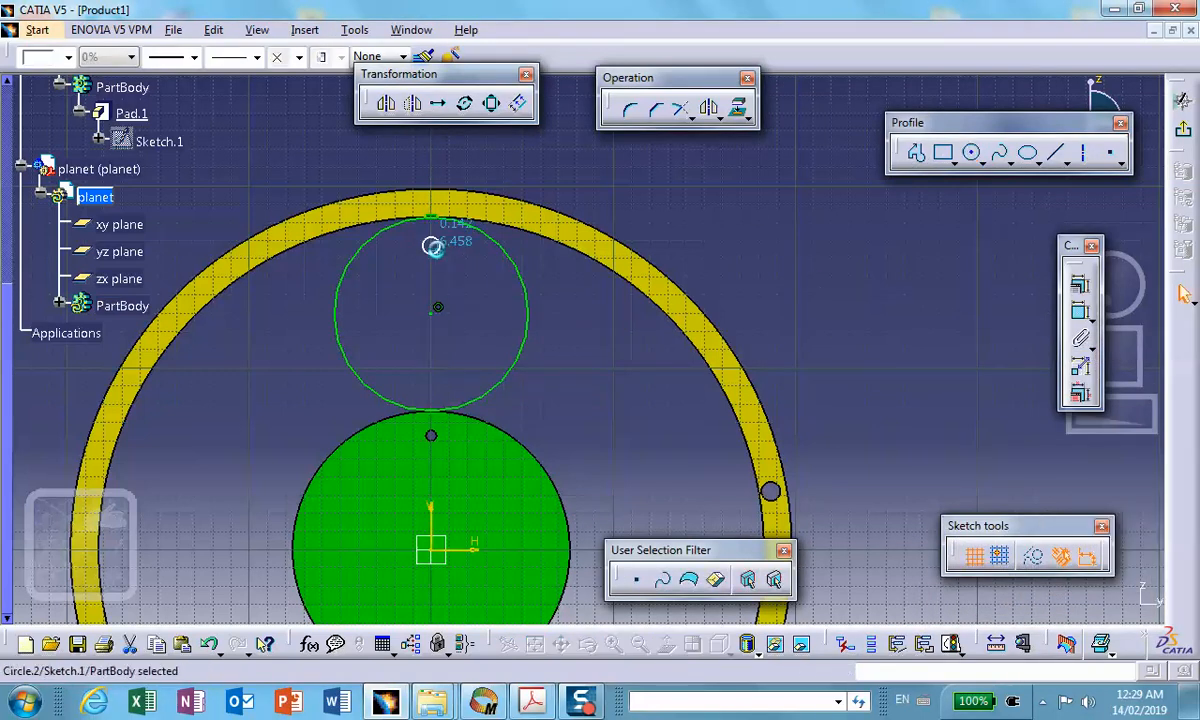
pyautogui.click(1186, 136)
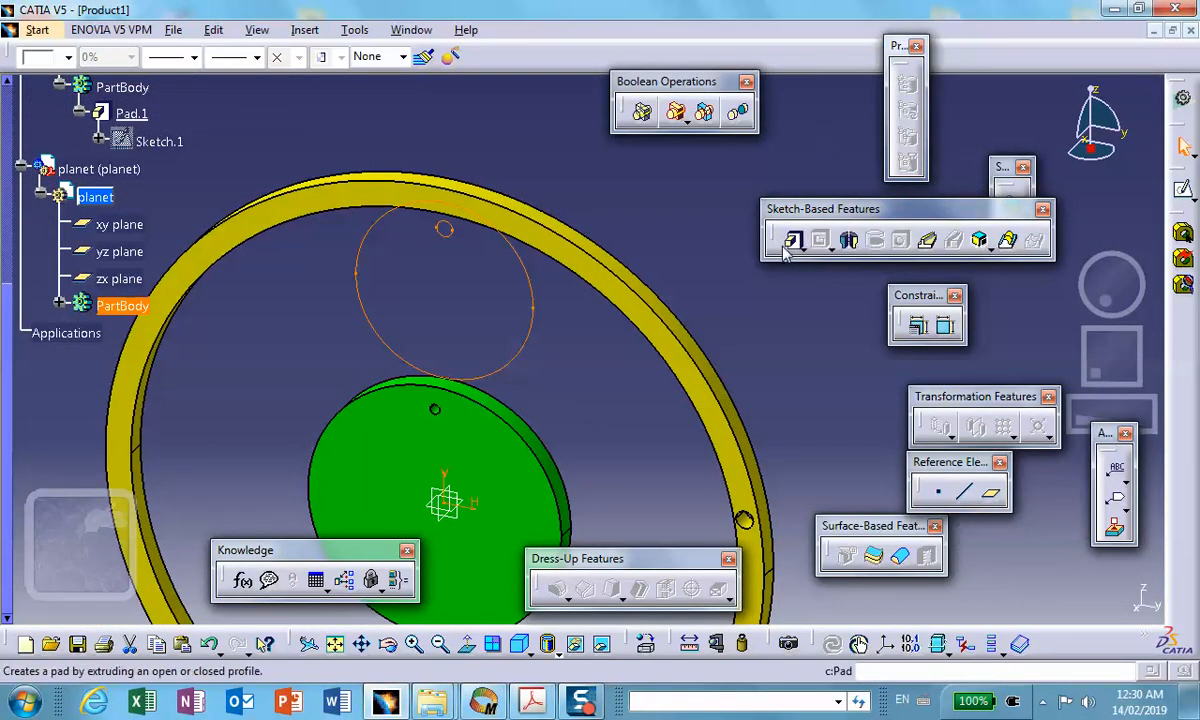
# Pad the planet sketch with a length of 0.5 in.
pyautogui.click(789, 239)
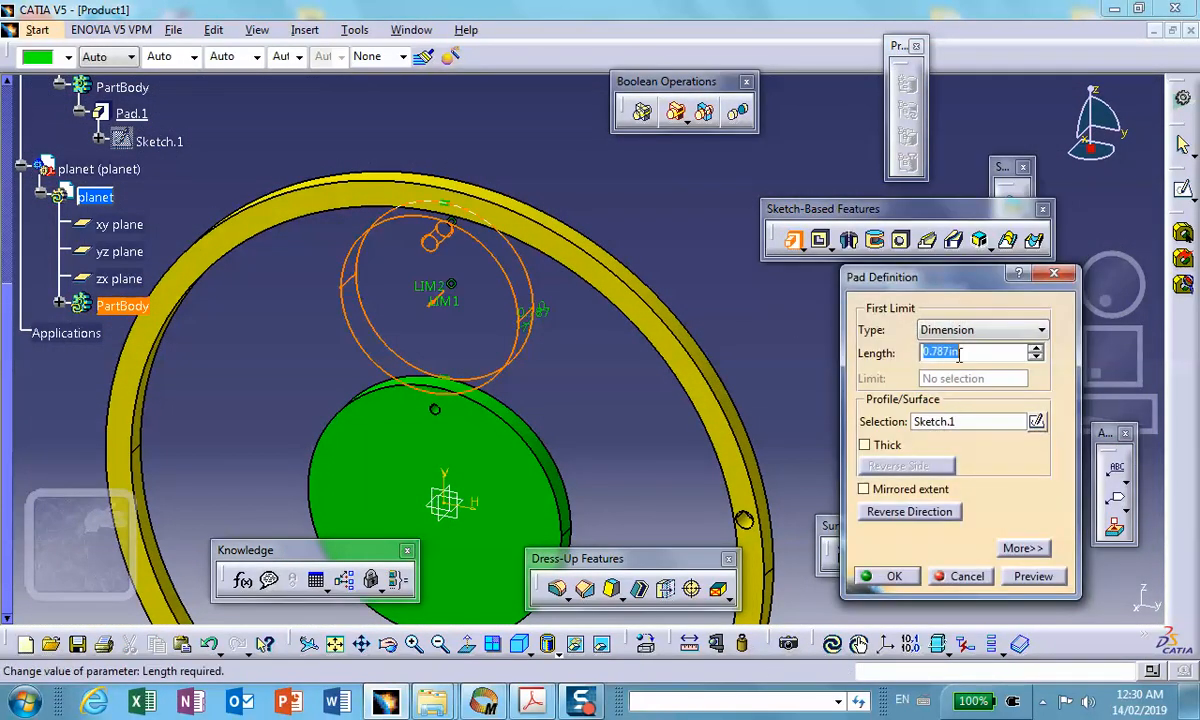
pyautogui.write('.5')
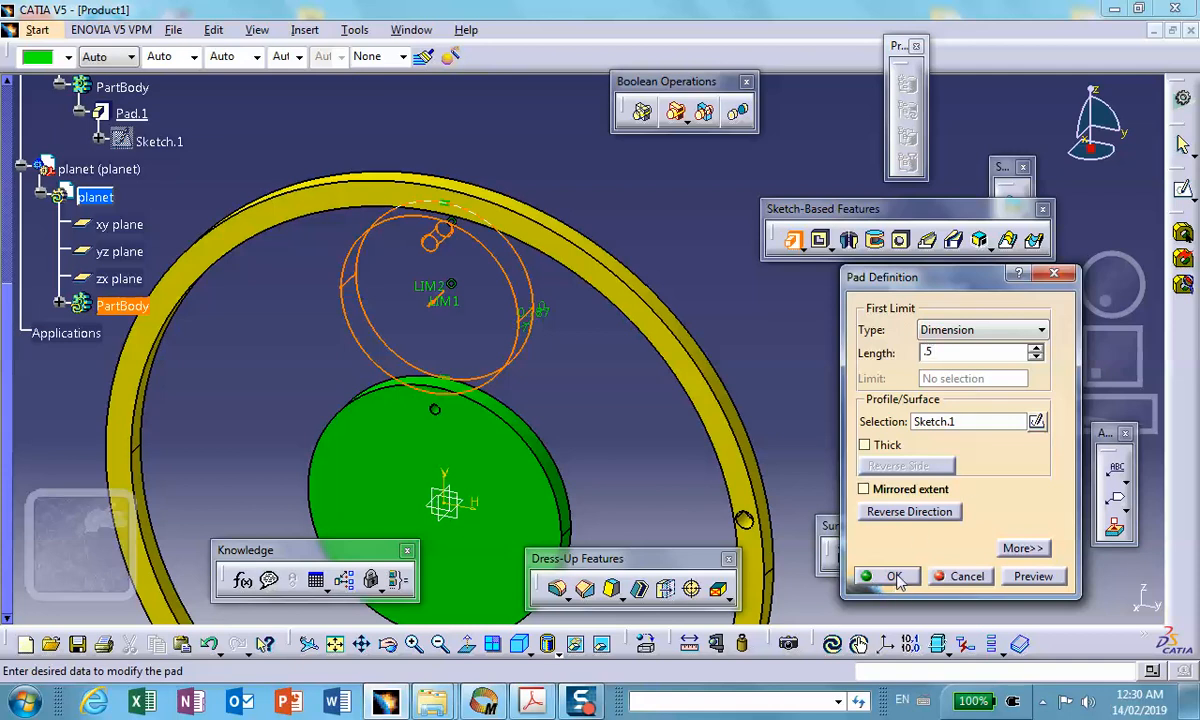
pyautogui.click(893, 577)
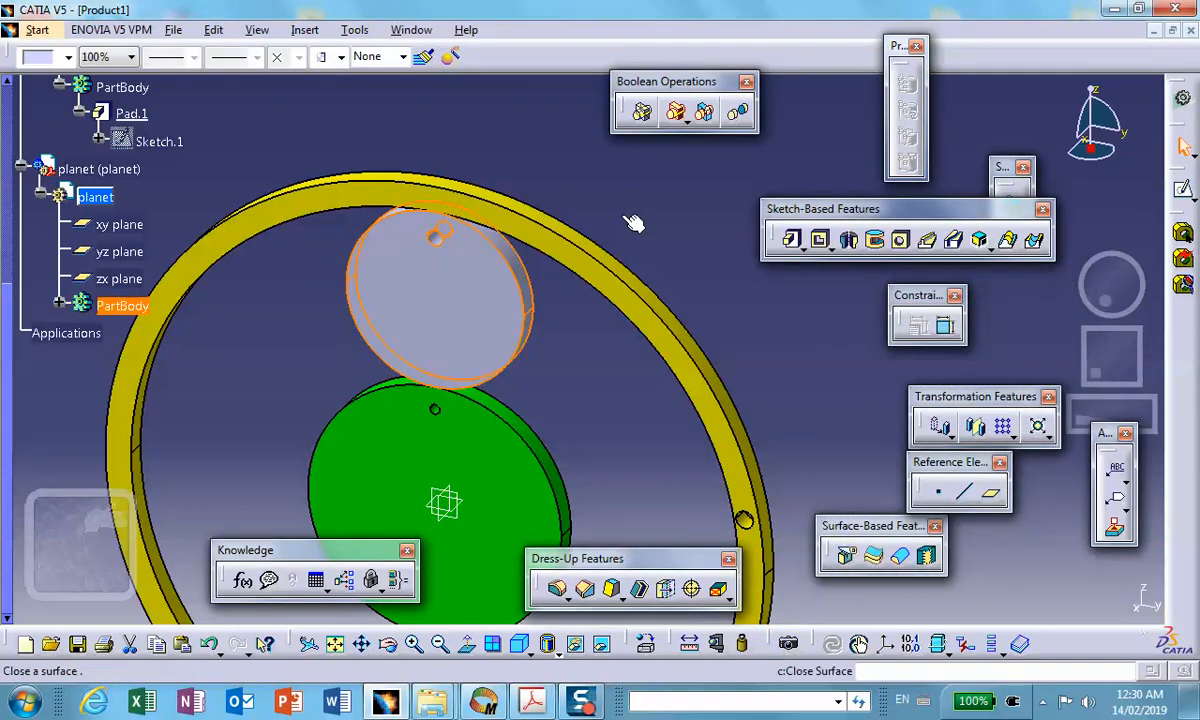
# Colour the planet component orange.
pyautogui.click(93, 170)
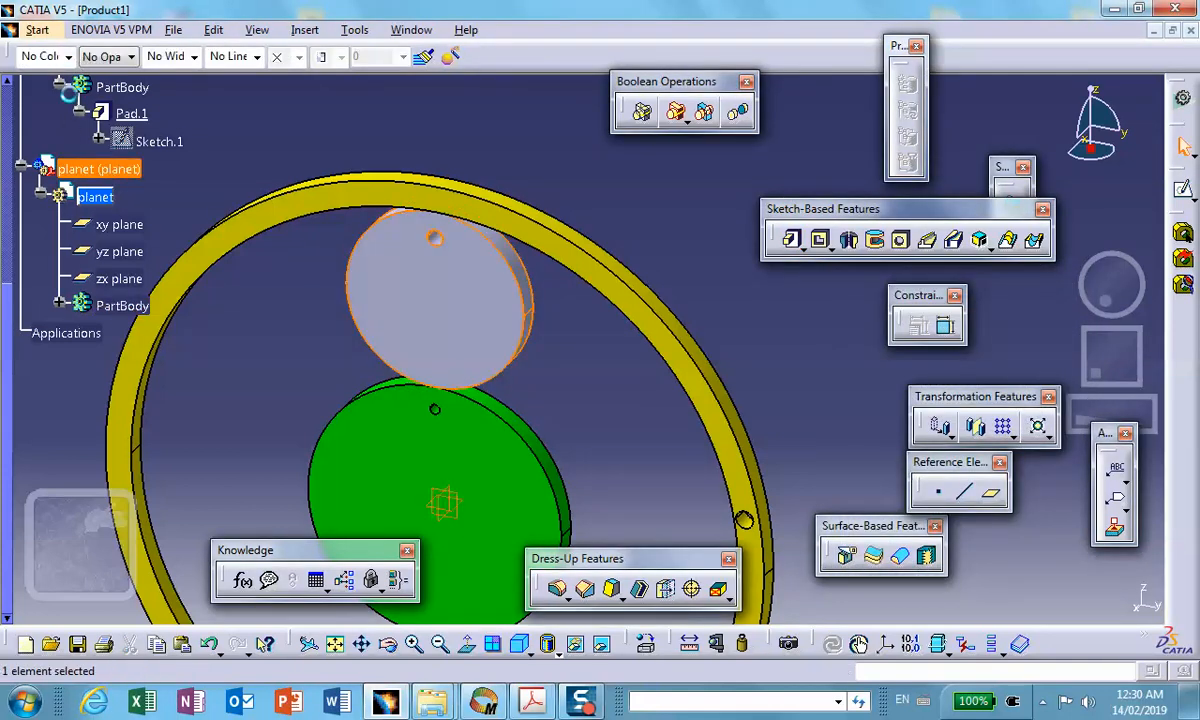
pyautogui.click(69, 57)
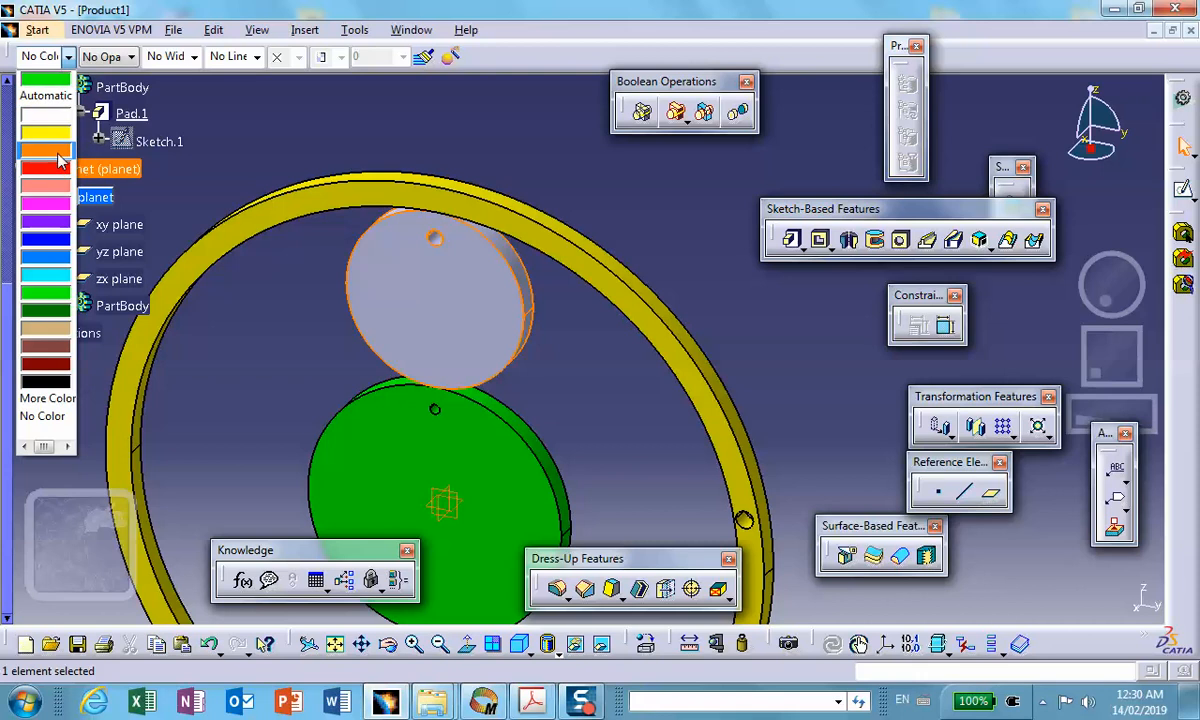
pyautogui.click(58, 155)
pyautogui.click(333, 147)
# Activate Product1 and insert another new part, using the assembly origin as the part's origin point.
pyautogui.moveTo(458, 124); pyautogui.dragTo(481, 165, button='middle')
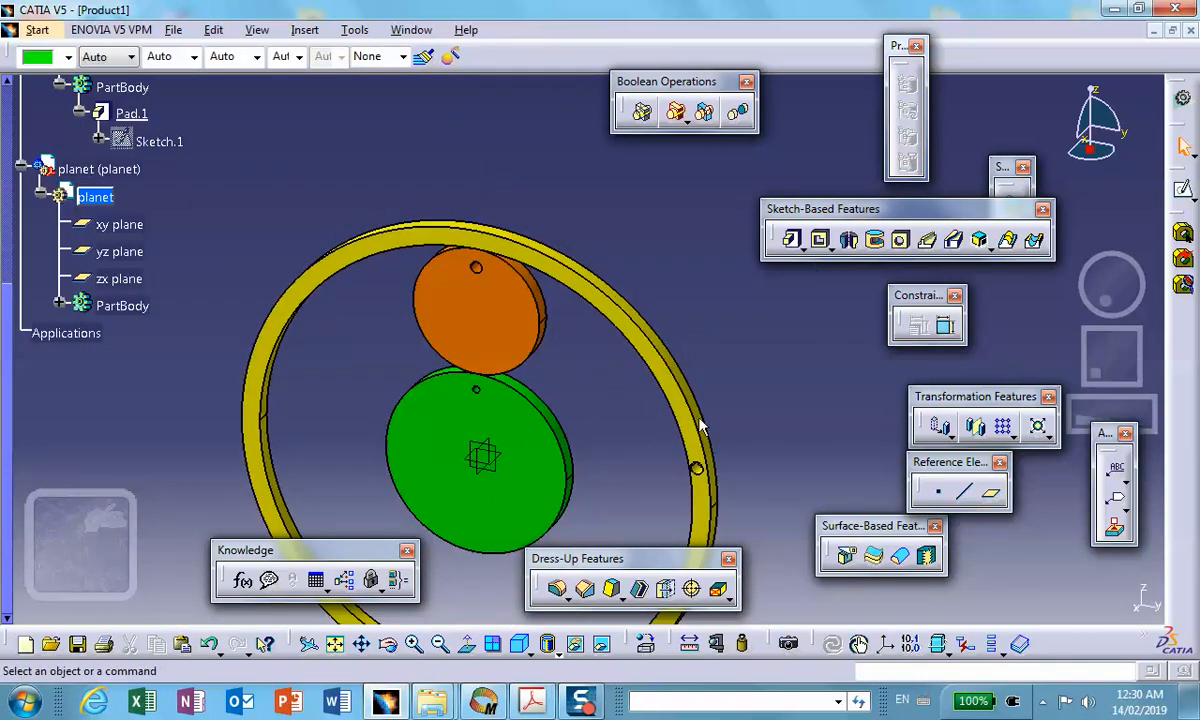
pyautogui.moveTo(764, 383)
pyautogui.mouseDown(button='middle')
pyautogui.moveTo(359, 461)
pyautogui.moveTo(323, 437)
pyautogui.moveTo(674, 398)
pyautogui.moveTo(420, 340)
pyautogui.mouseUp(button='middle')
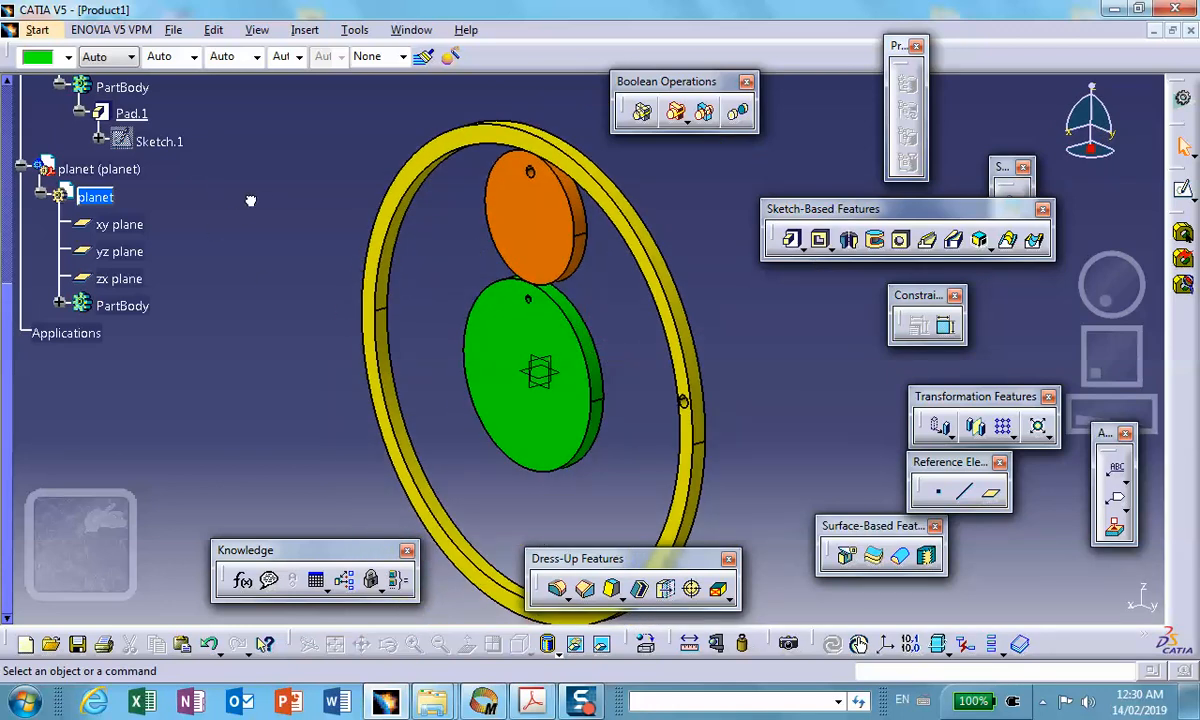
pyautogui.scroll(3, 243, 226)
pyautogui.scroll(3, 243, 226)
pyautogui.doubleClick(62, 200)
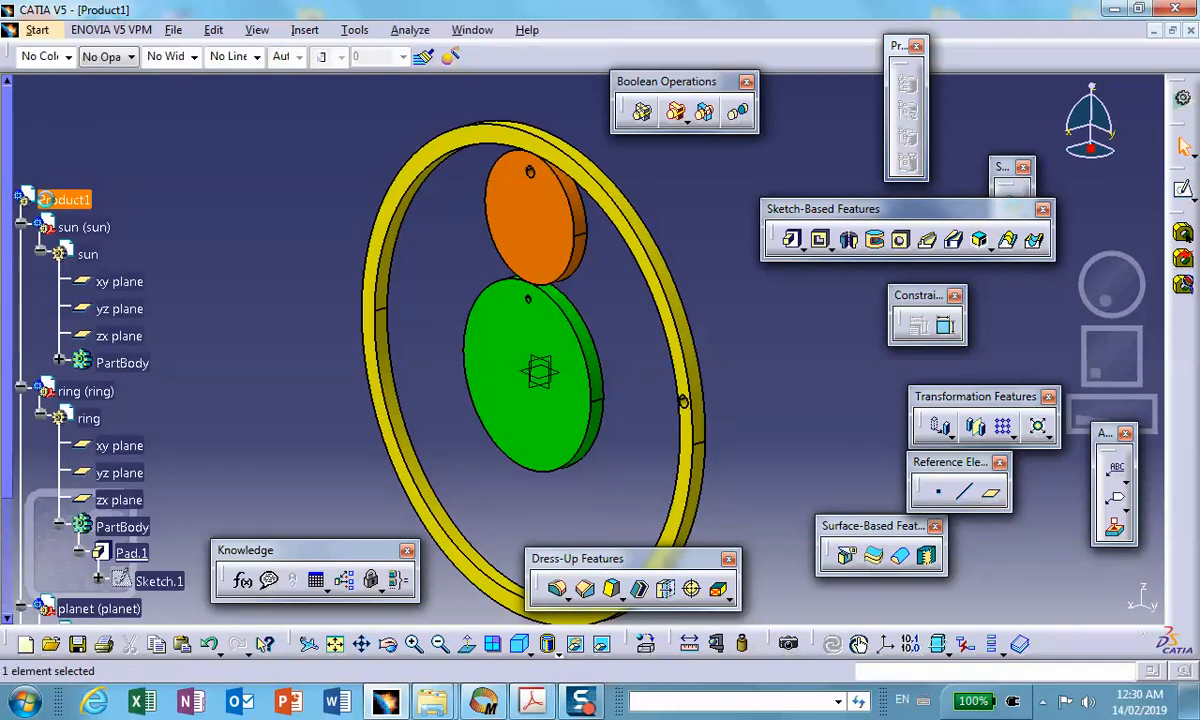
pyautogui.click(305, 30)
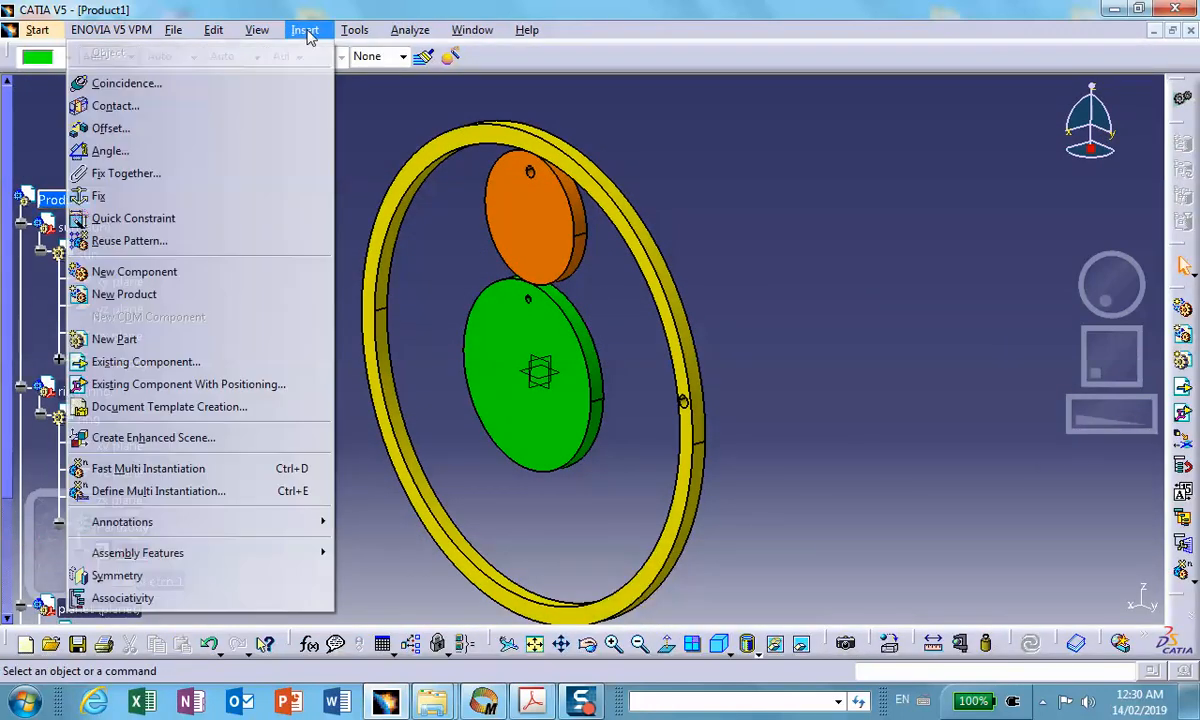
pyautogui.click(150, 339)
pyautogui.click(64, 200)
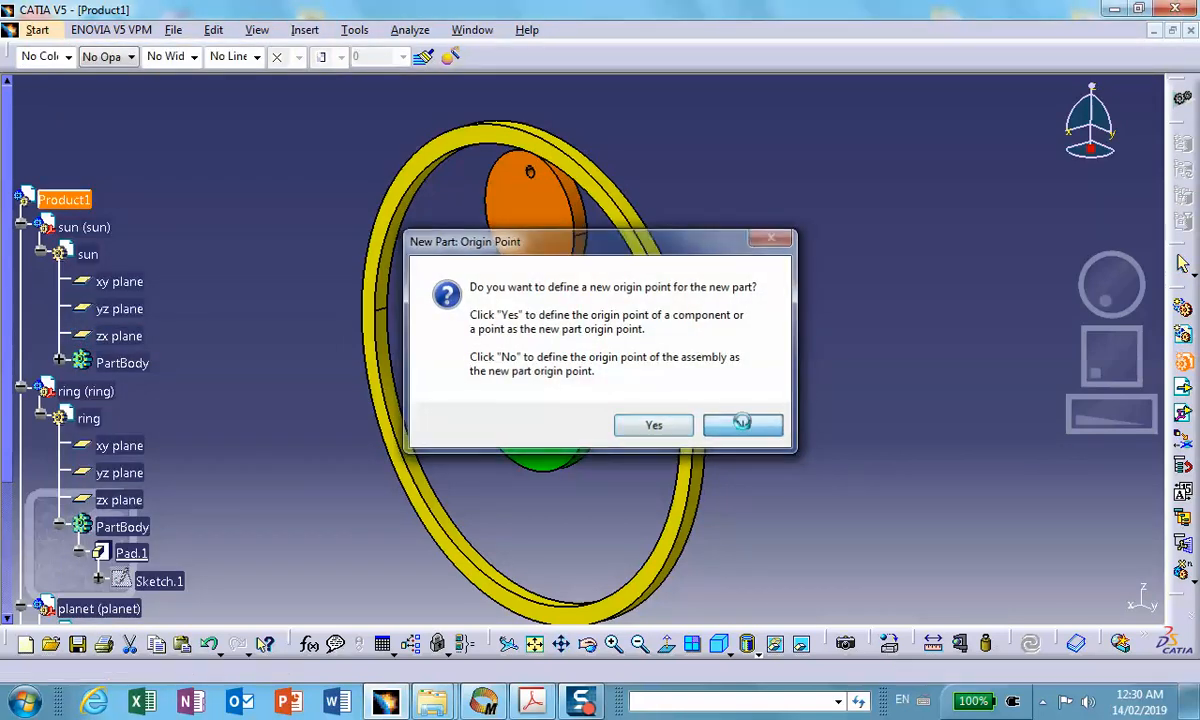
pyautogui.click(743, 424)
# Set both the instance name and the part number of the newly inserted part to shaft.
pyautogui.press('F3')
pyautogui.press('F3')
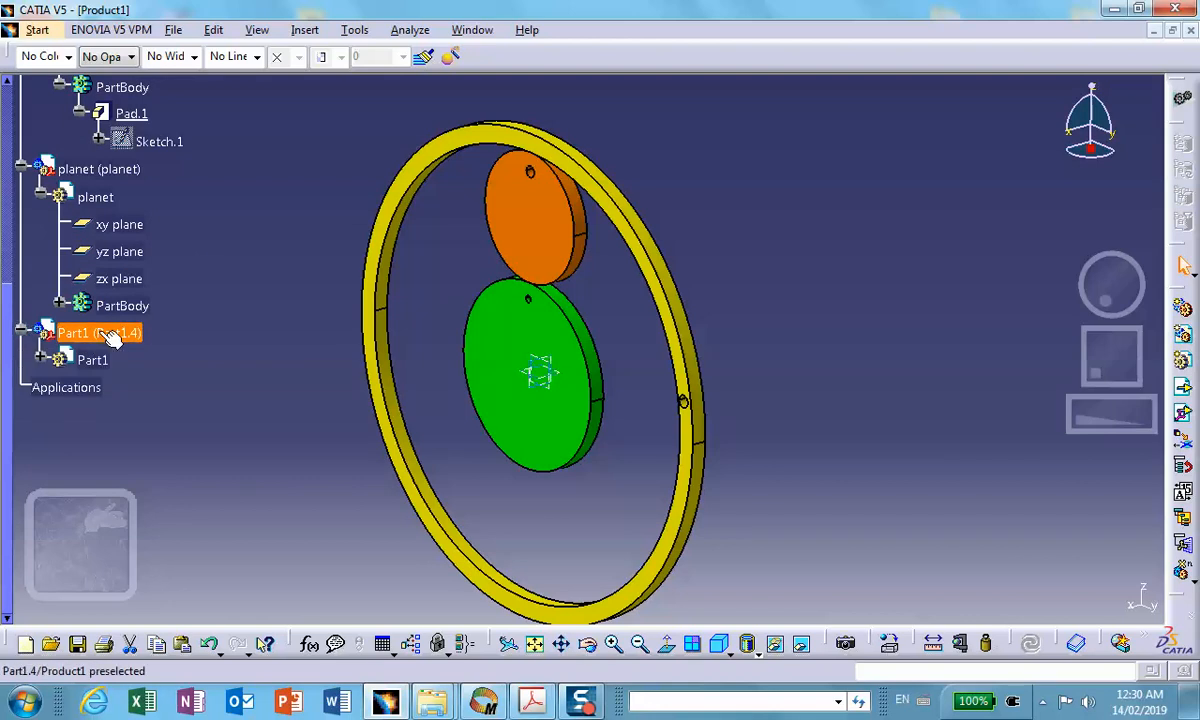
pyautogui.rightClick(110, 337)
pyautogui.click(150, 386)
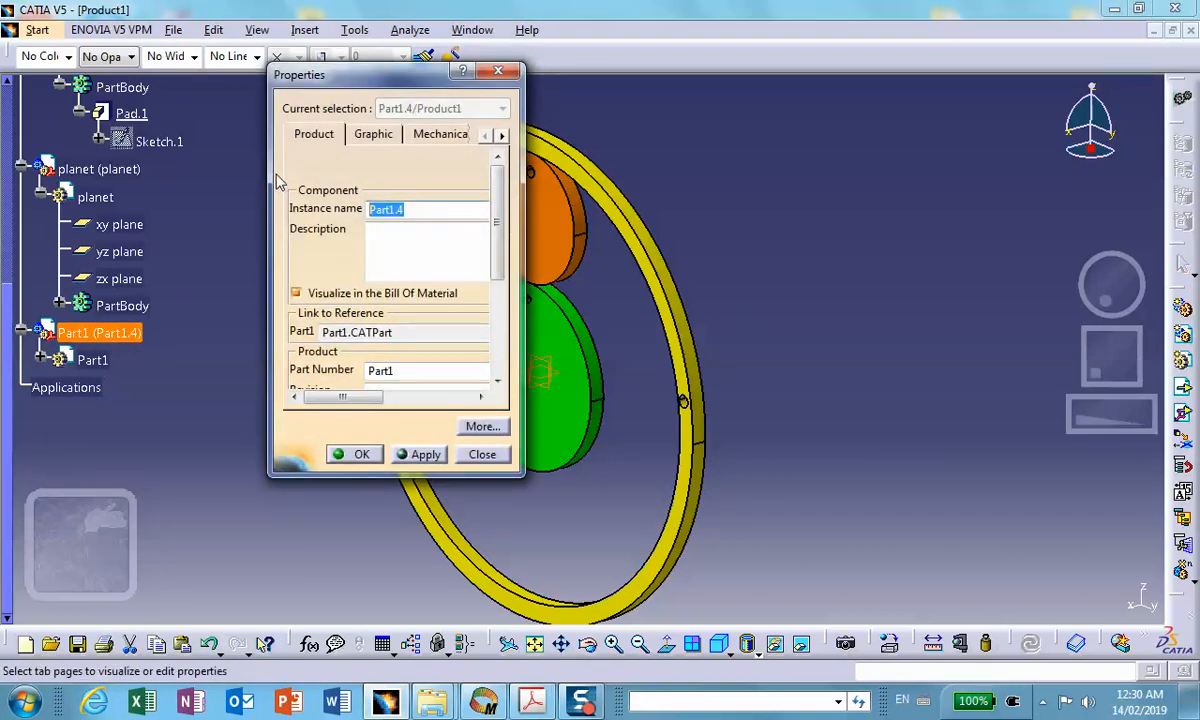
pyautogui.write('sha')
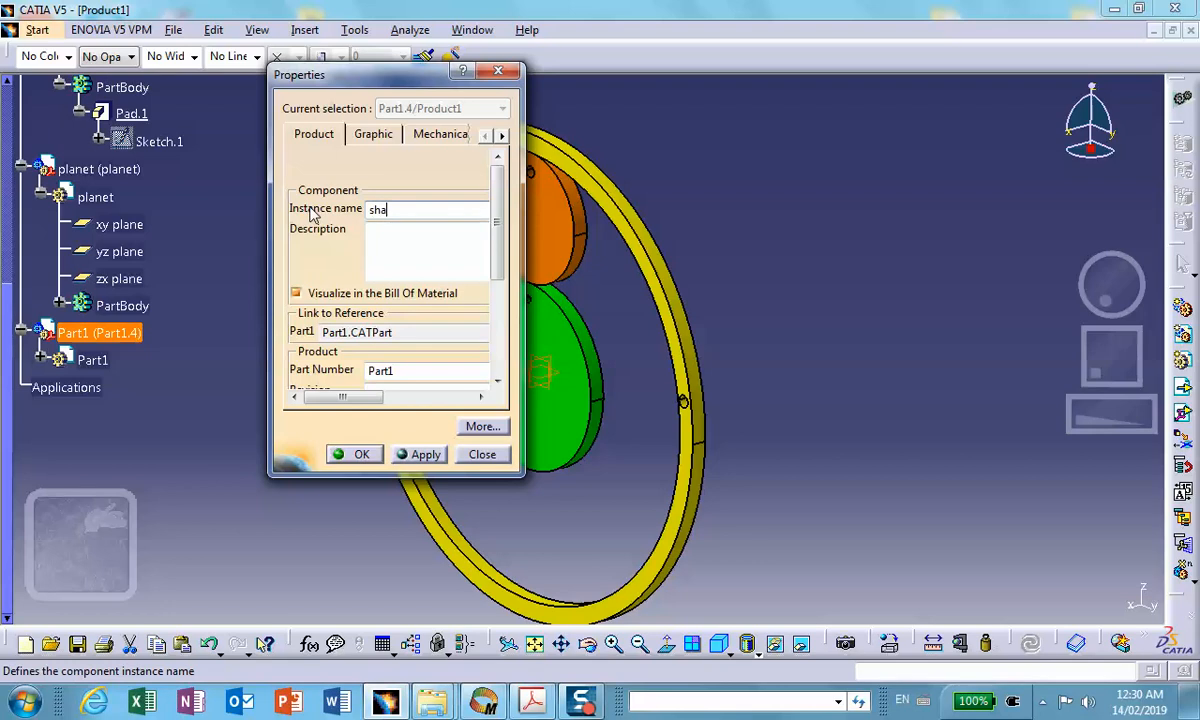
pyautogui.write('ft')
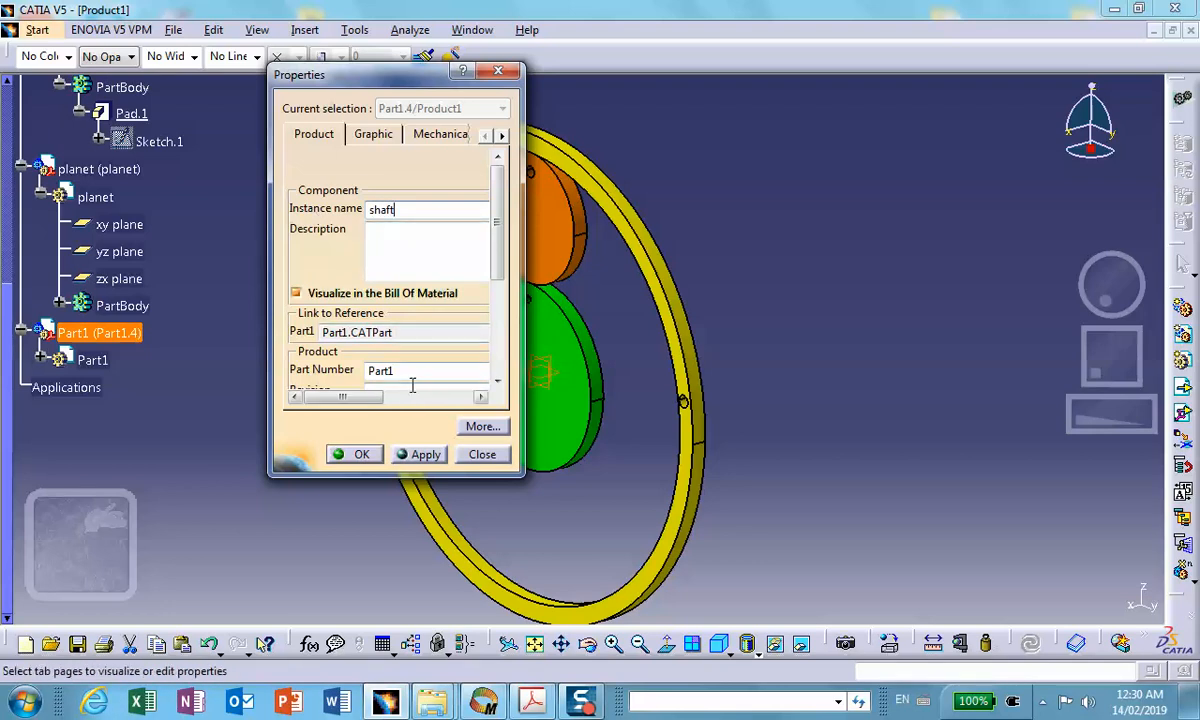
pyautogui.doubleClick(400, 369)
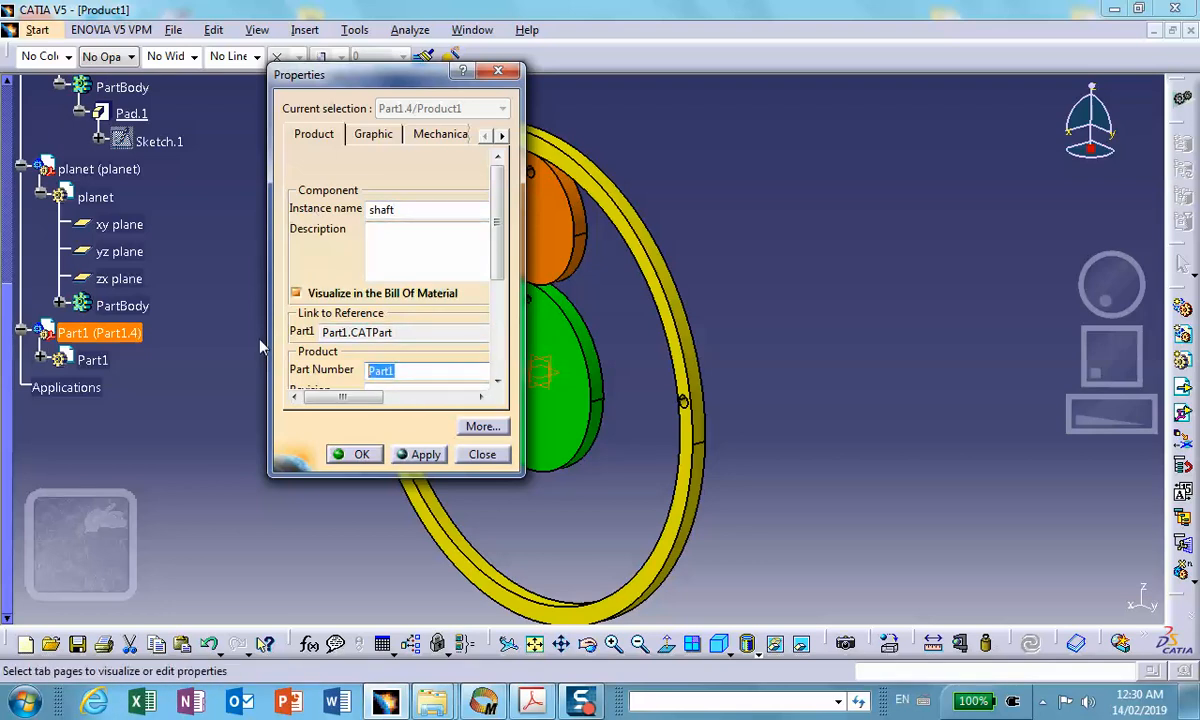
pyautogui.write('shaft')
pyautogui.click(350, 453)
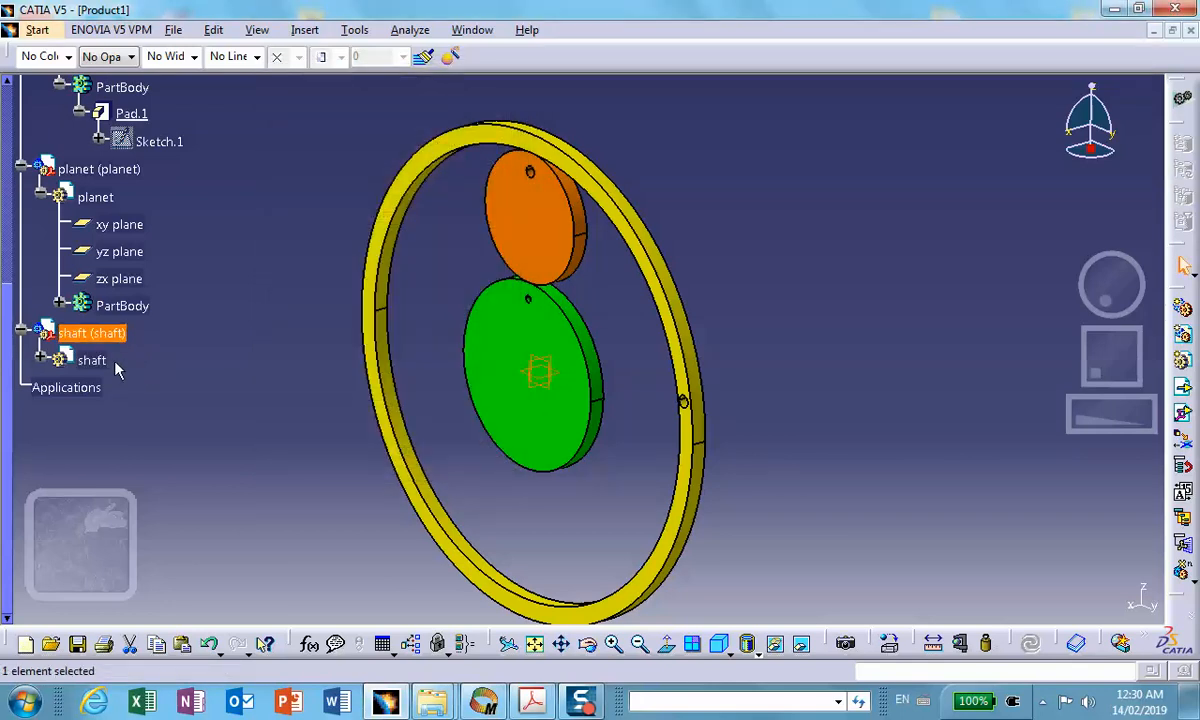
# Open the shaft part for editing and start a sketch on the rear face of the sun disc.
pyautogui.doubleClick(92, 361)
pyautogui.moveTo(795, 331); pyautogui.dragTo(528, 347, button='middle')
pyautogui.click(704, 306)
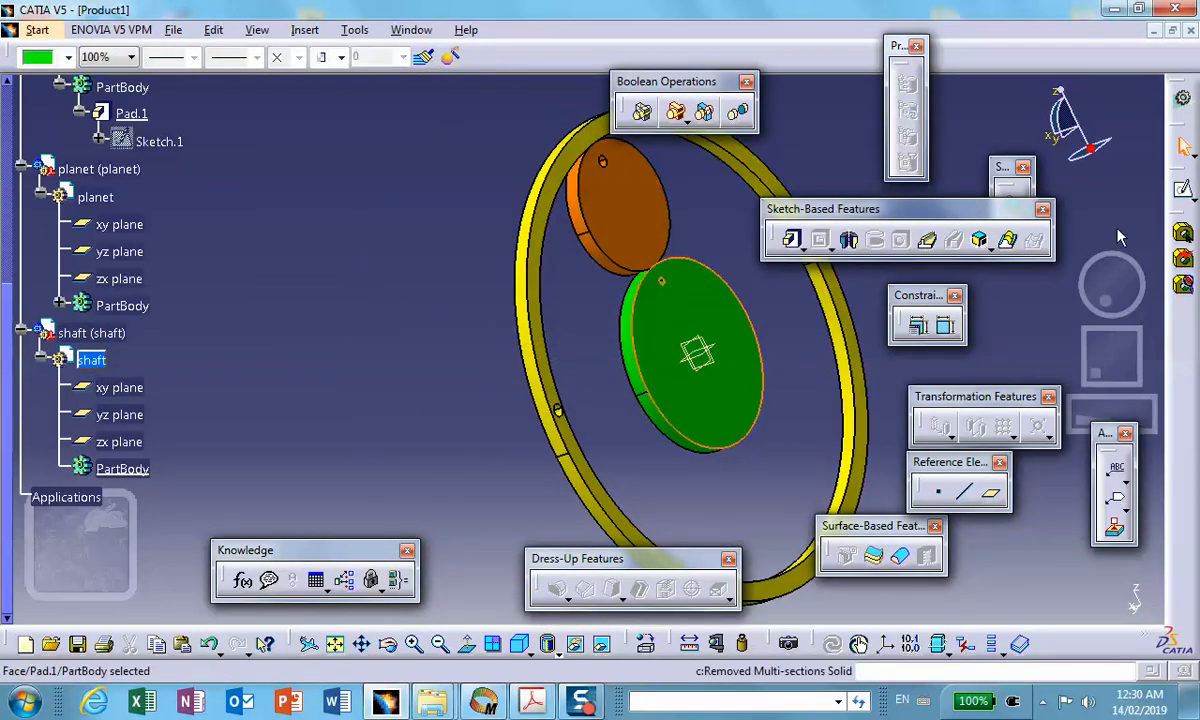
pyautogui.click(1180, 192)
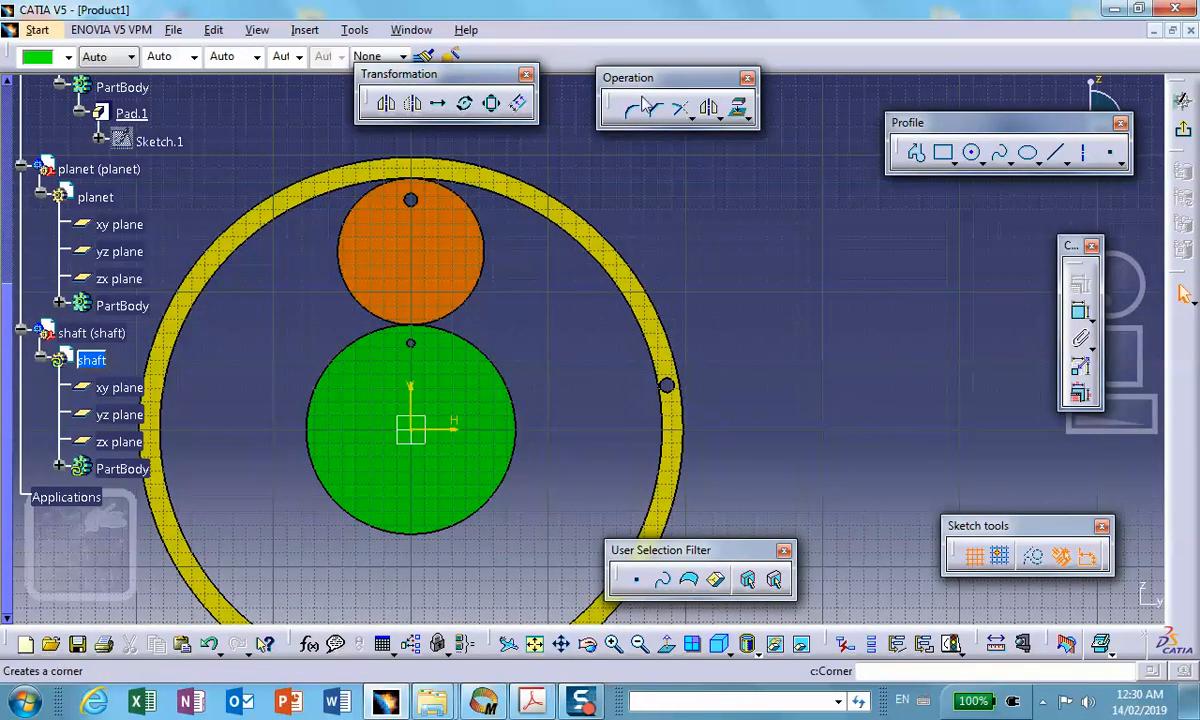
# Sketch a small circle centred on the origin for the shaft and finish the sketch.
pyautogui.click(971, 153)
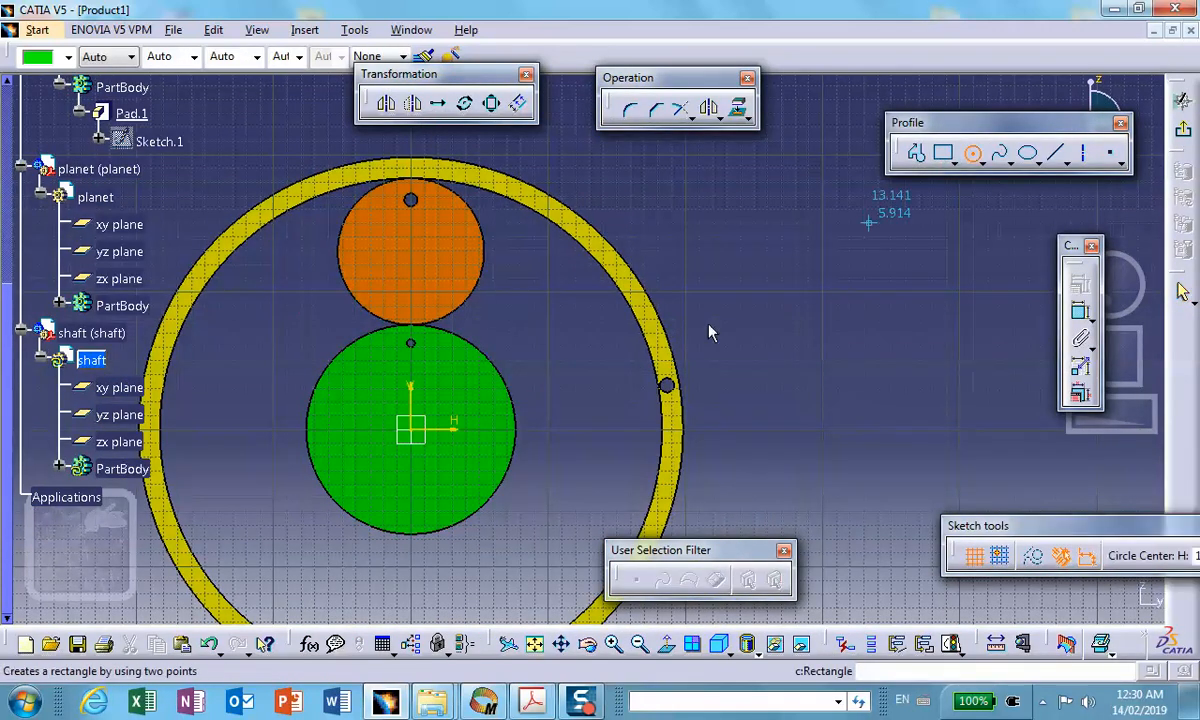
pyautogui.click(414, 430)
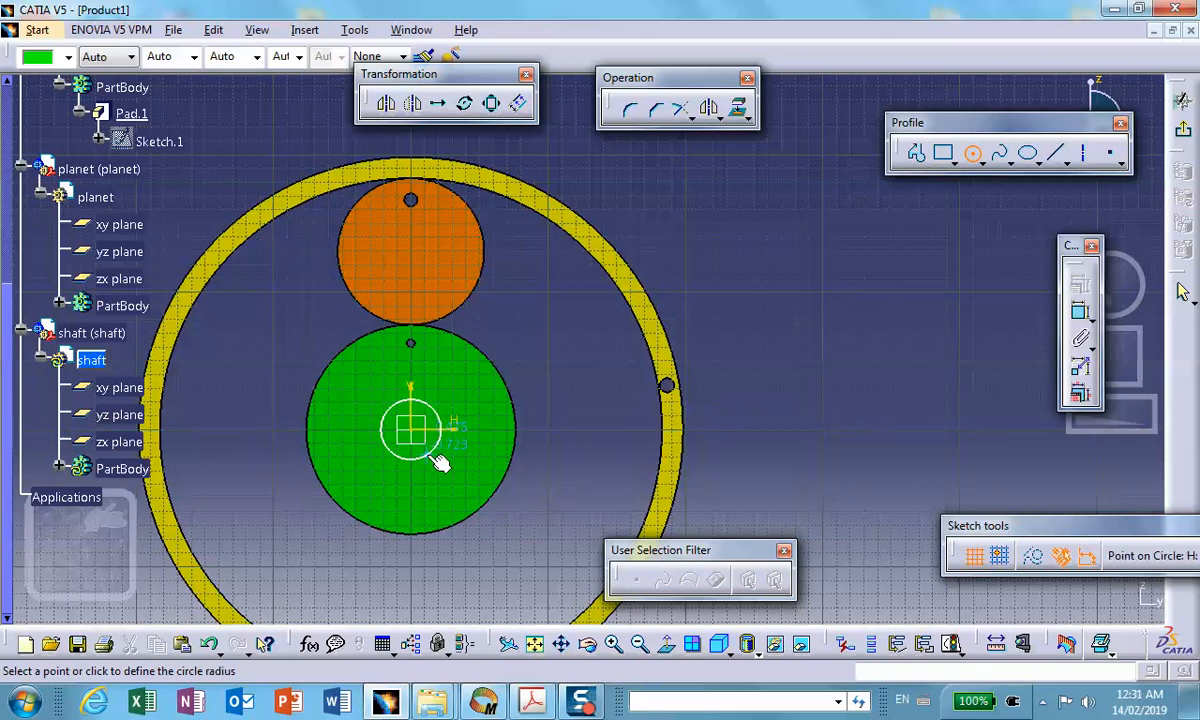
pyautogui.click(430, 449)
pyautogui.click(1183, 140)
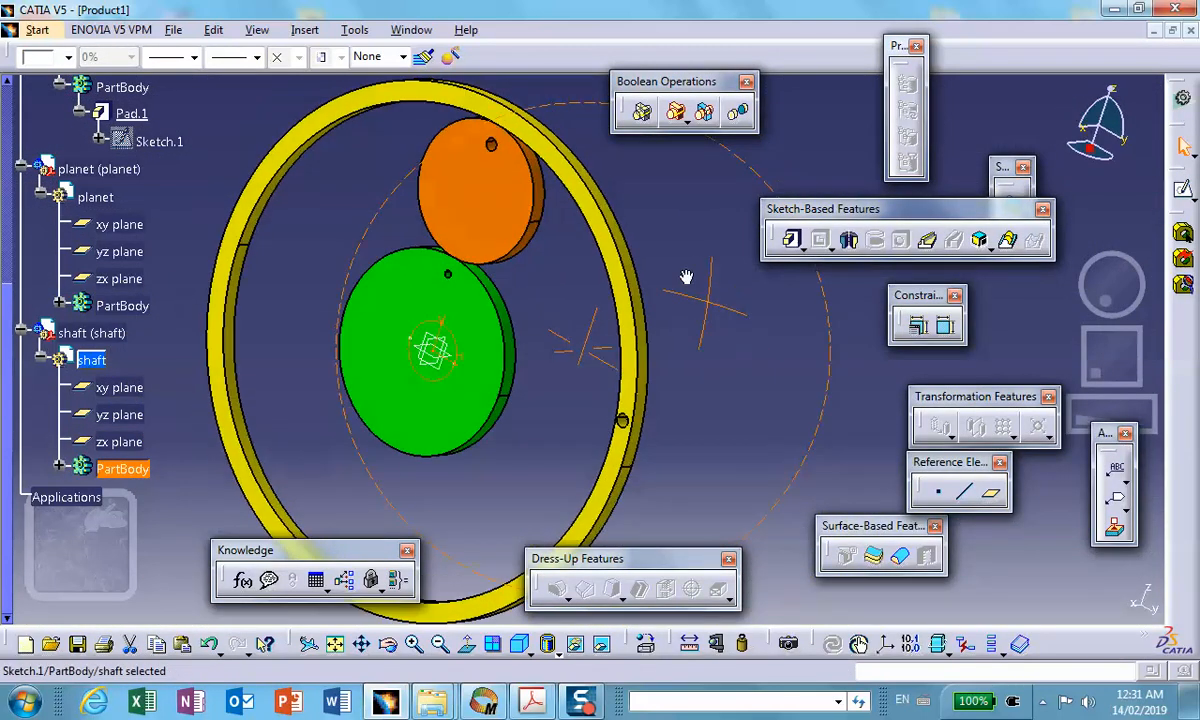
# Pad the shaft's circle sketch to a length of 2.787 in.
pyautogui.click(793, 242)
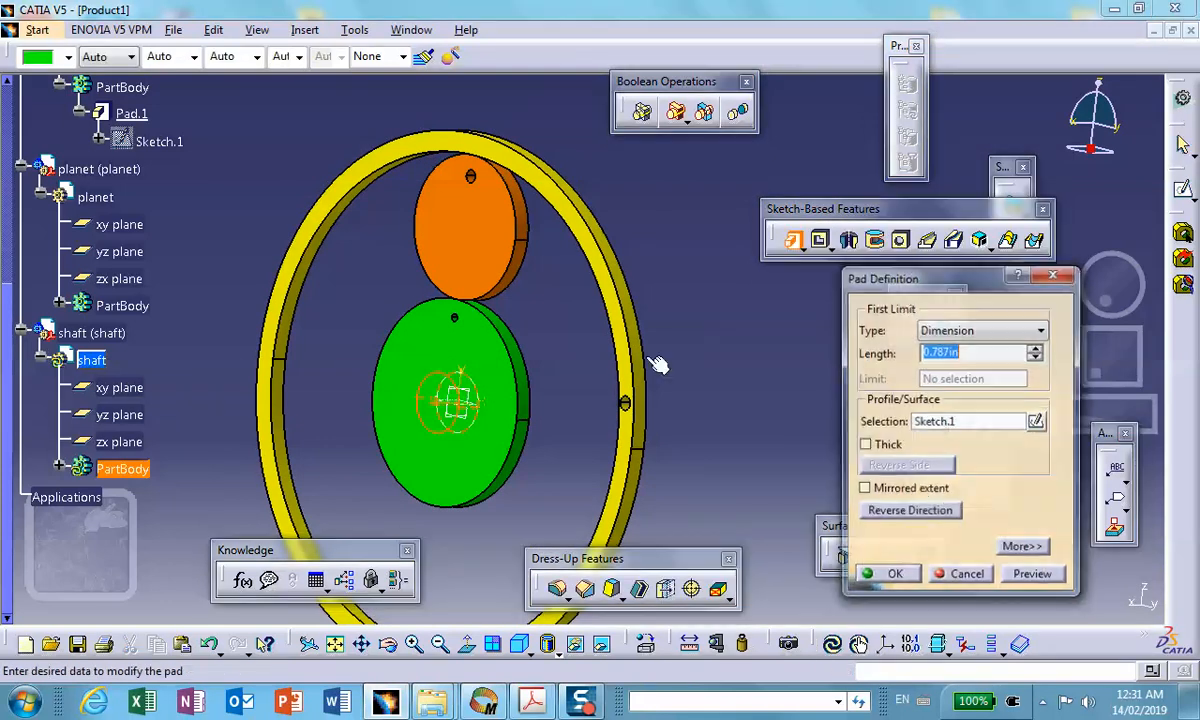
pyautogui.moveTo(595, 399); pyautogui.dragTo(497, 408, button='middle')
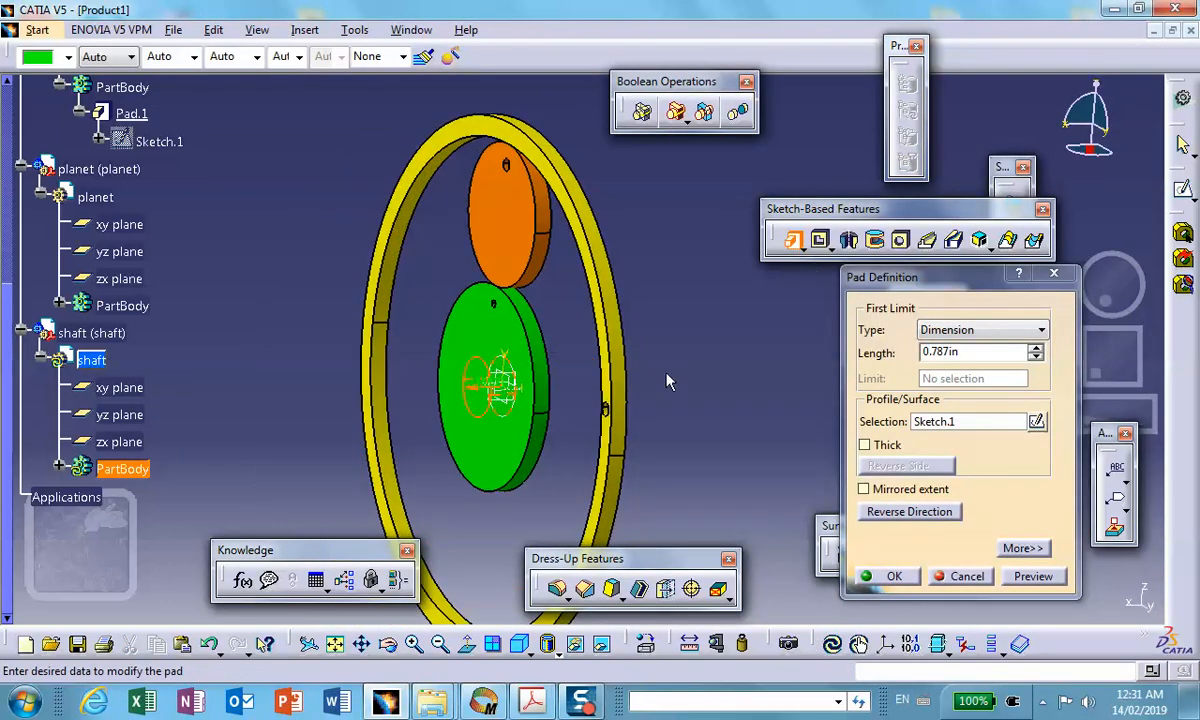
pyautogui.moveTo(669, 381); pyautogui.dragTo(420, 400, button='middle')
pyautogui.moveTo(691, 384); pyautogui.dragTo(540, 267, button='middle')
pyautogui.scroll(-2, 680, 392)
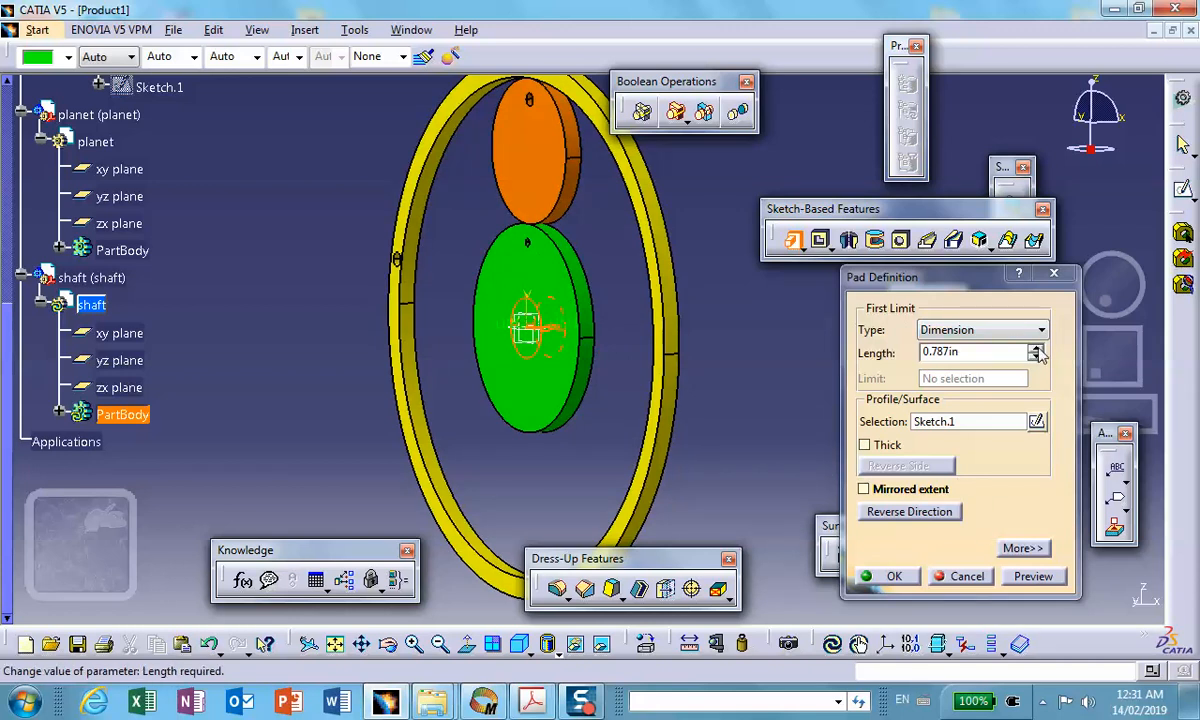
pyautogui.click(1036, 348)
pyautogui.click(1036, 348)
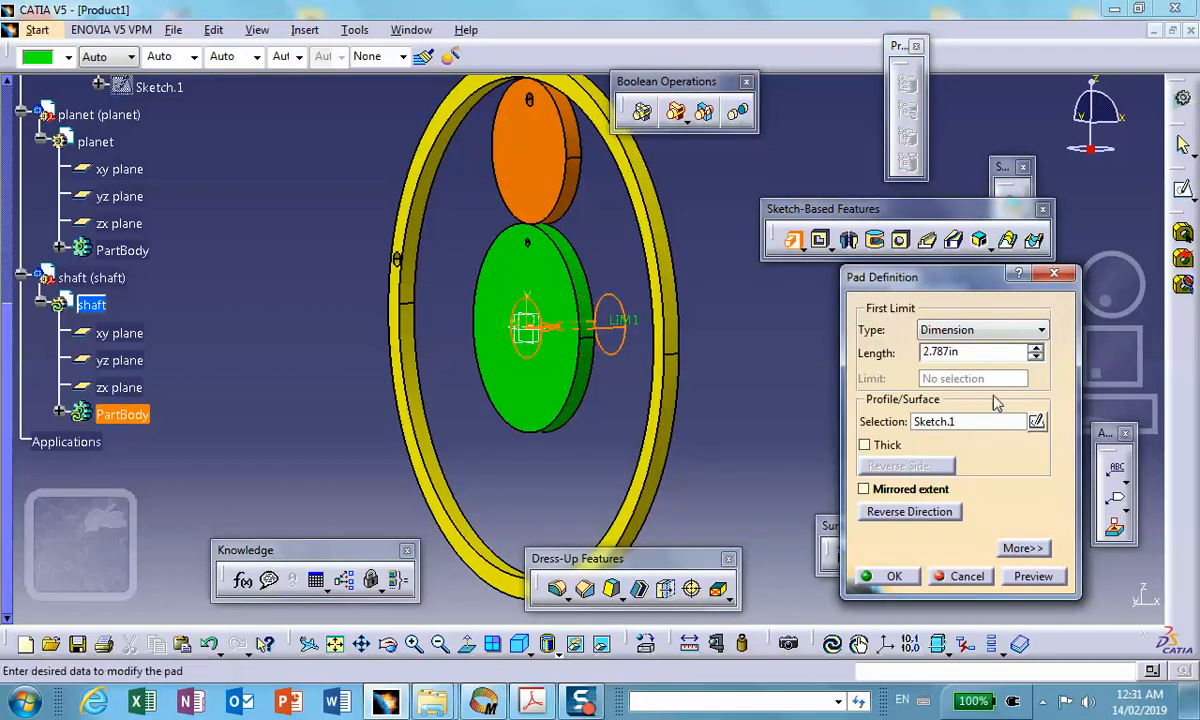
pyautogui.click(914, 579)
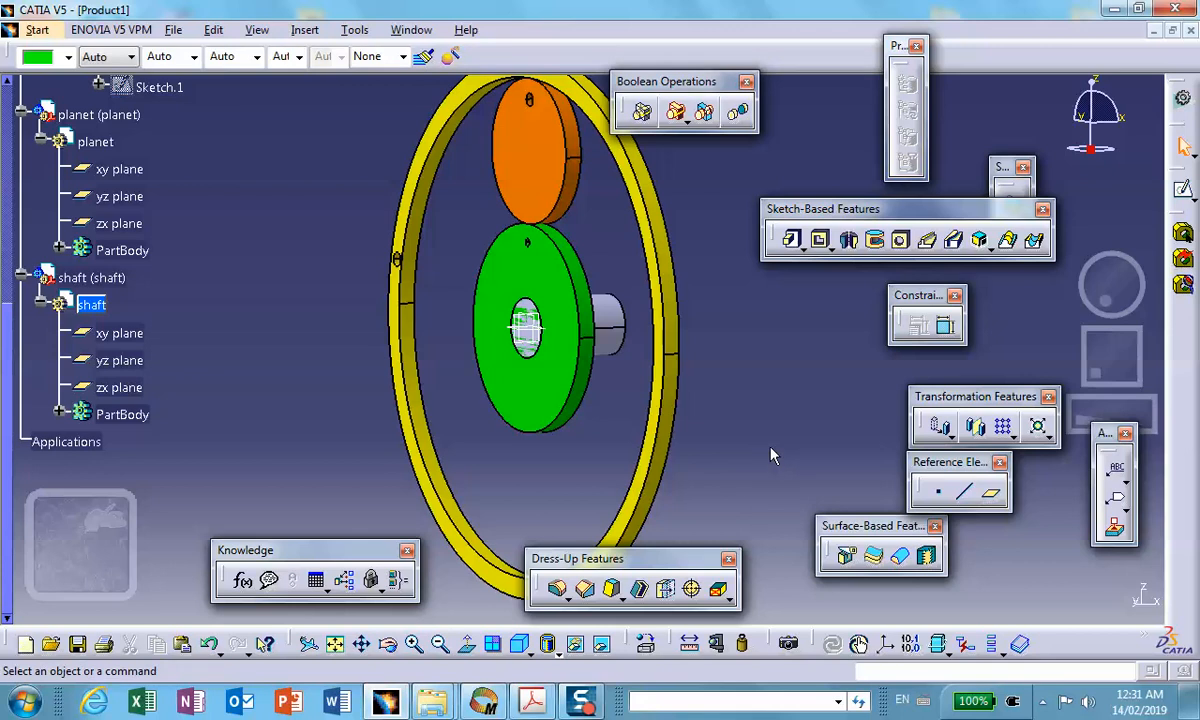
# Edit the shaft pad and reverse its extrusion direction so it extends away from the sun disc.
pyautogui.doubleClick(613, 322)
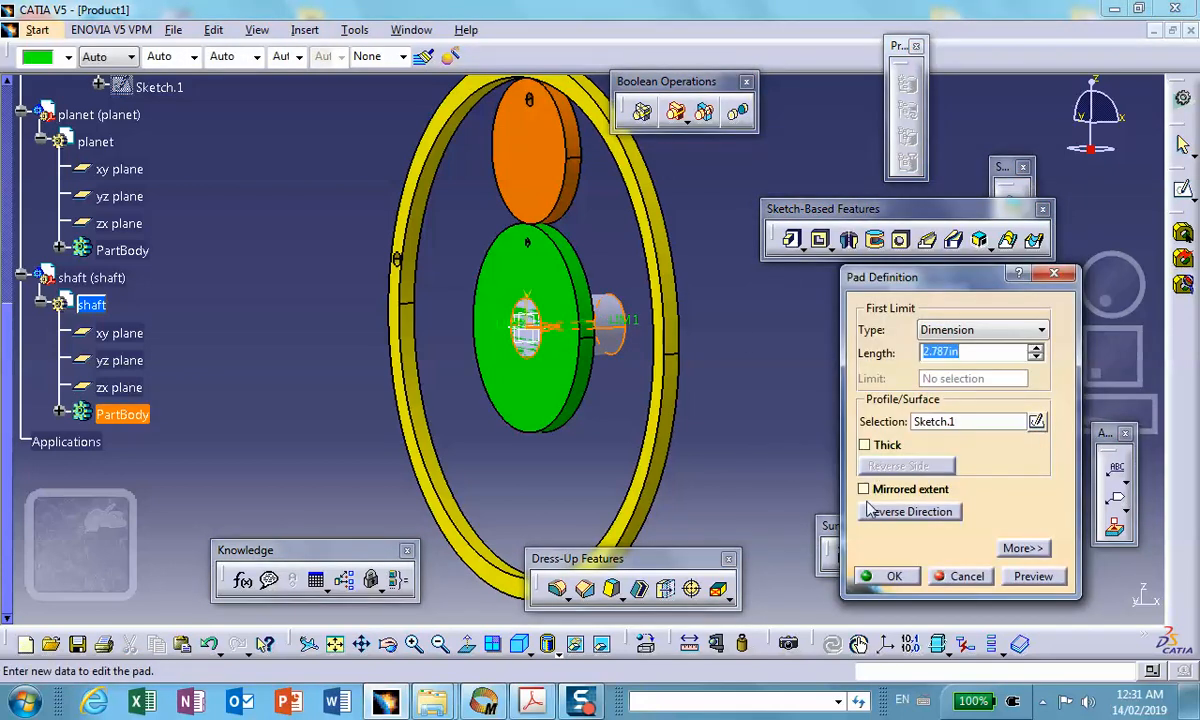
pyautogui.click(876, 513)
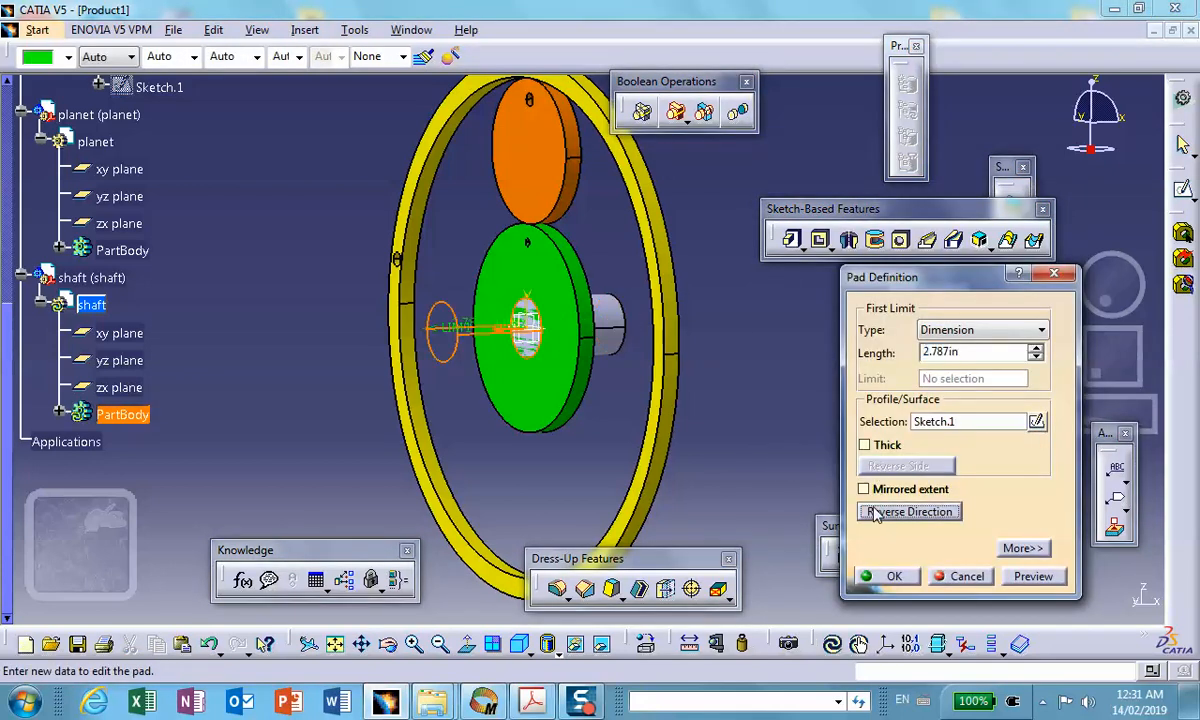
pyautogui.click(893, 577)
pyautogui.moveTo(777, 434); pyautogui.dragTo(306, 352, button='middle')
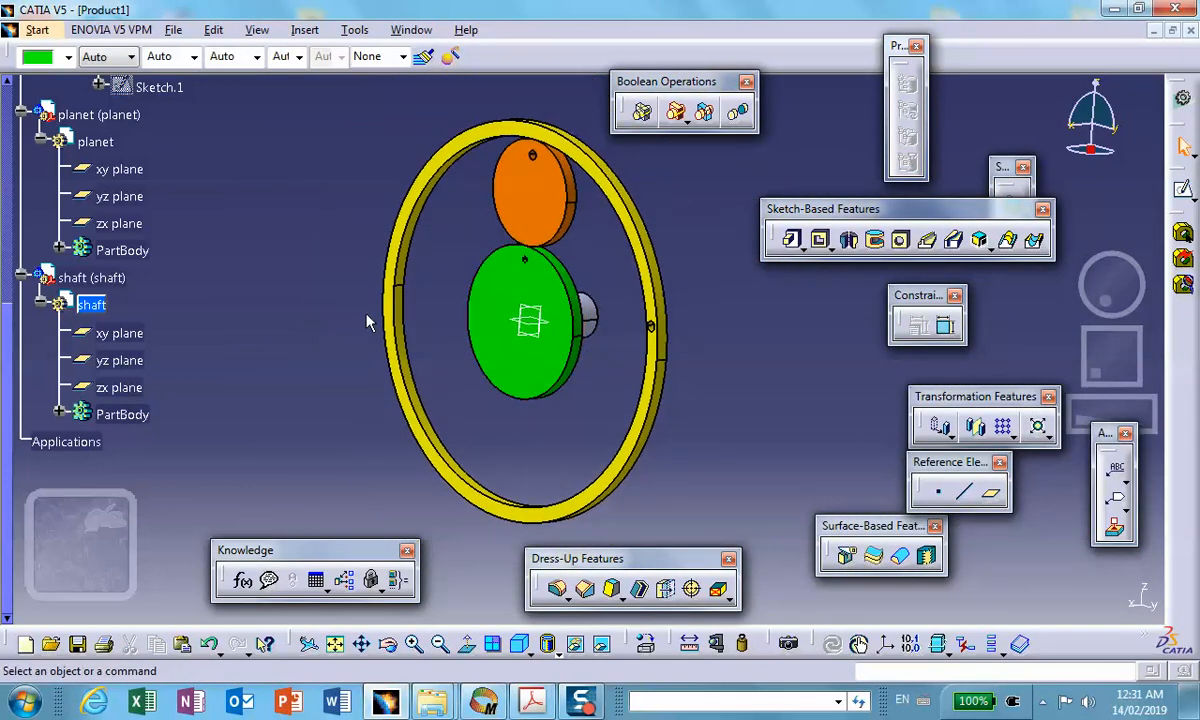
# Activate Product1 and insert a new part after the shaft, with the assembly origin as its origin point.
pyautogui.scroll(5, 228, 278)
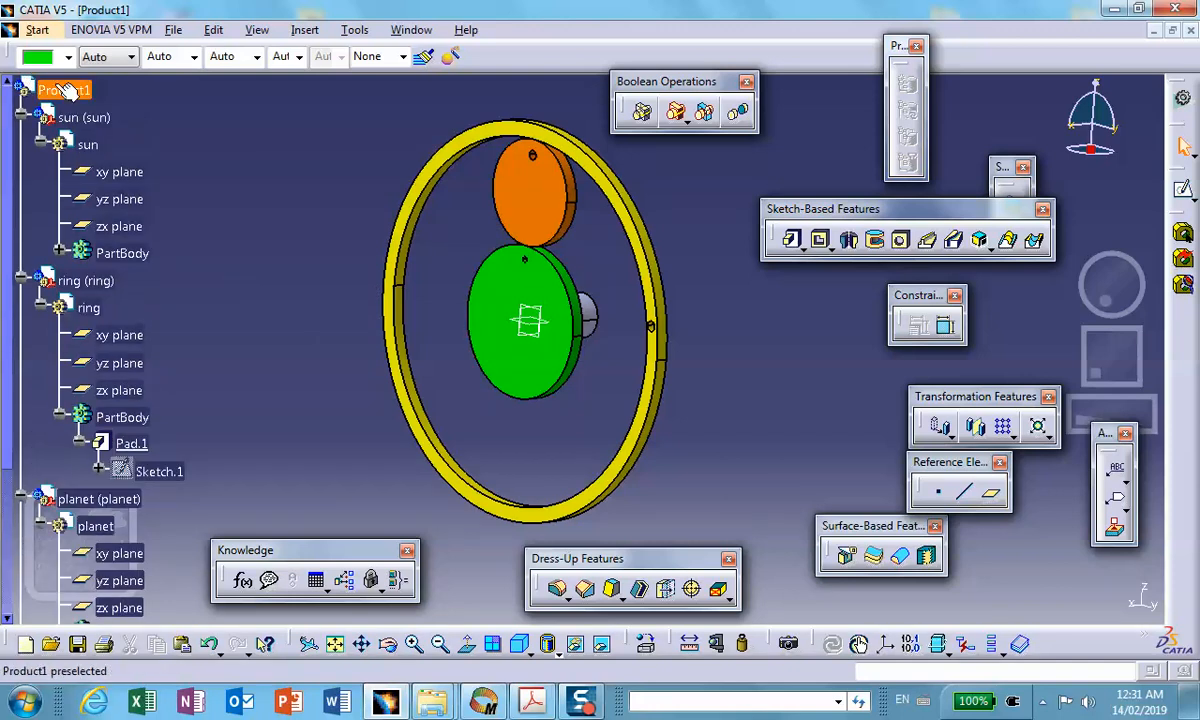
pyautogui.doubleClick(64, 90)
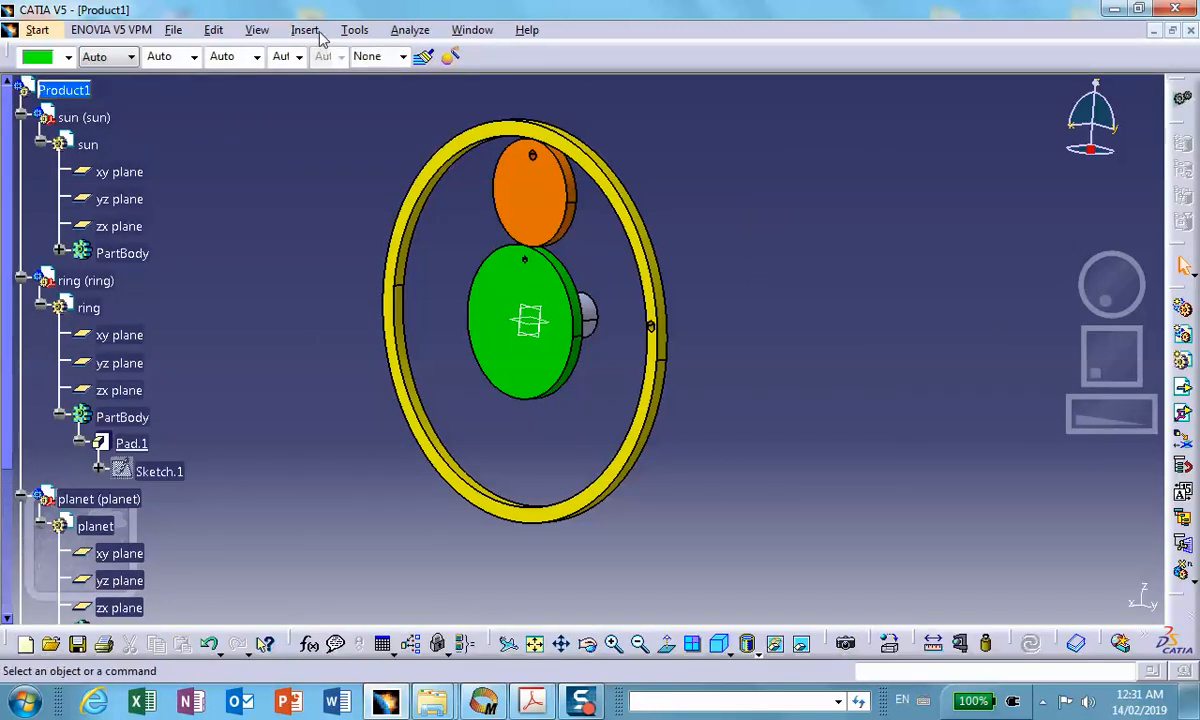
pyautogui.click(308, 31)
pyautogui.click(126, 340)
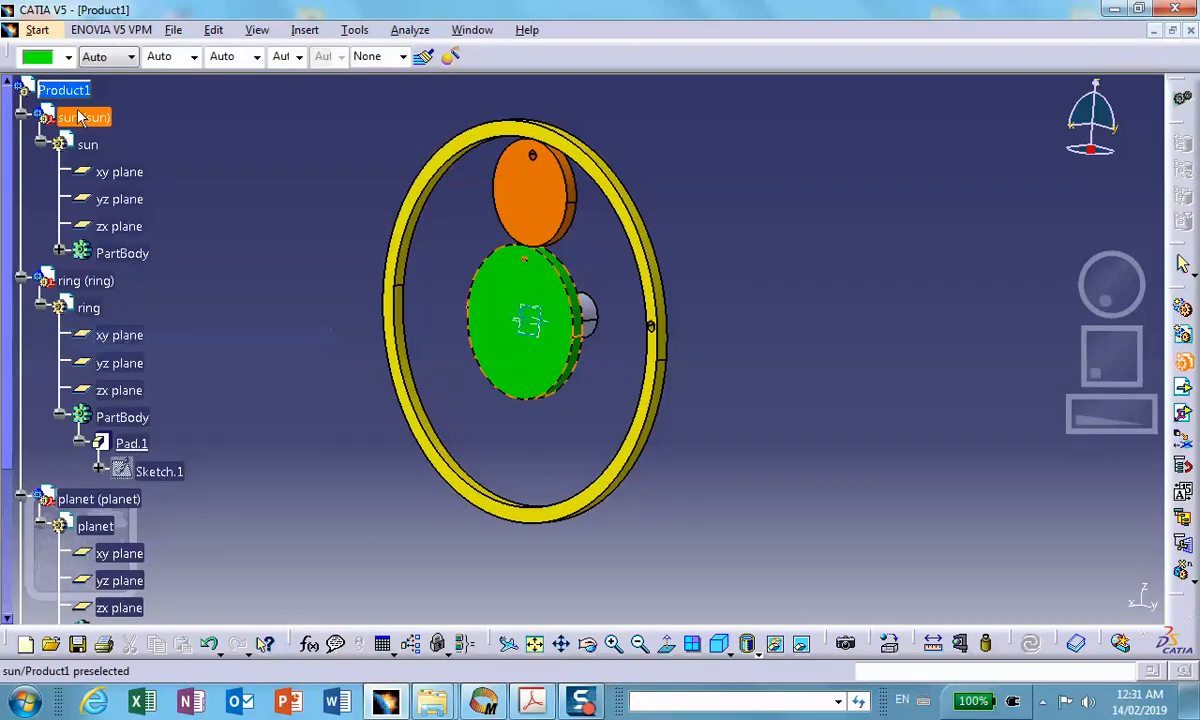
pyautogui.click(60, 90)
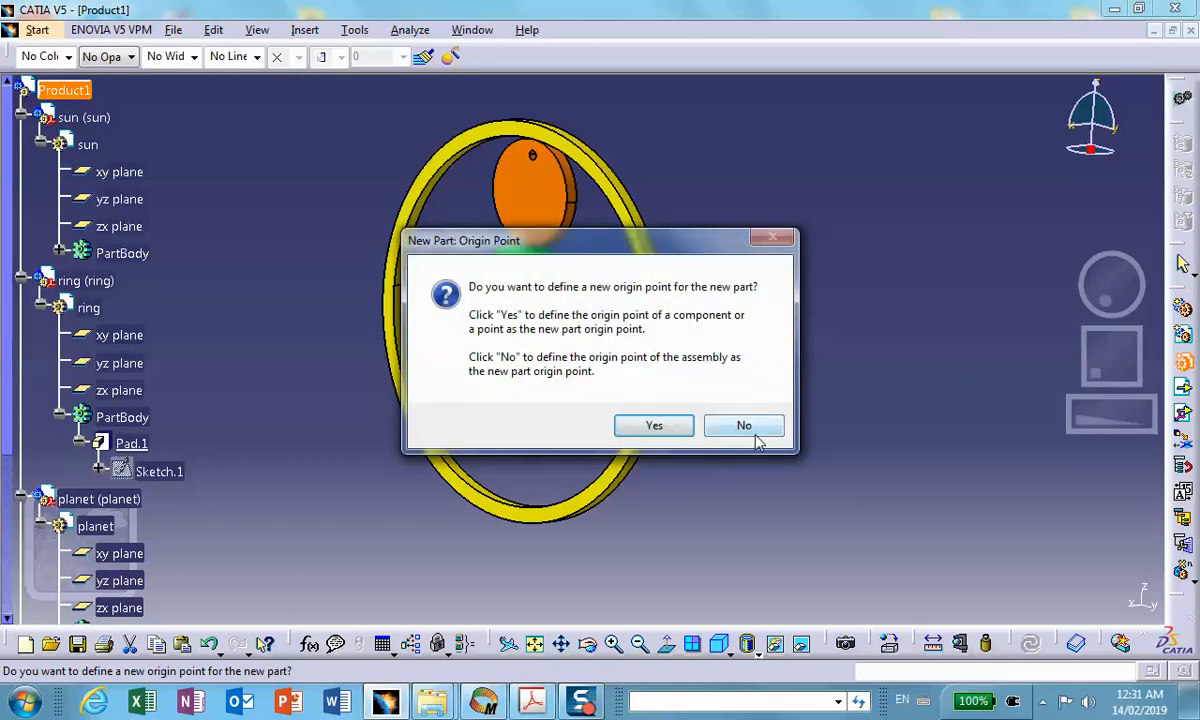
pyautogui.click(745, 427)
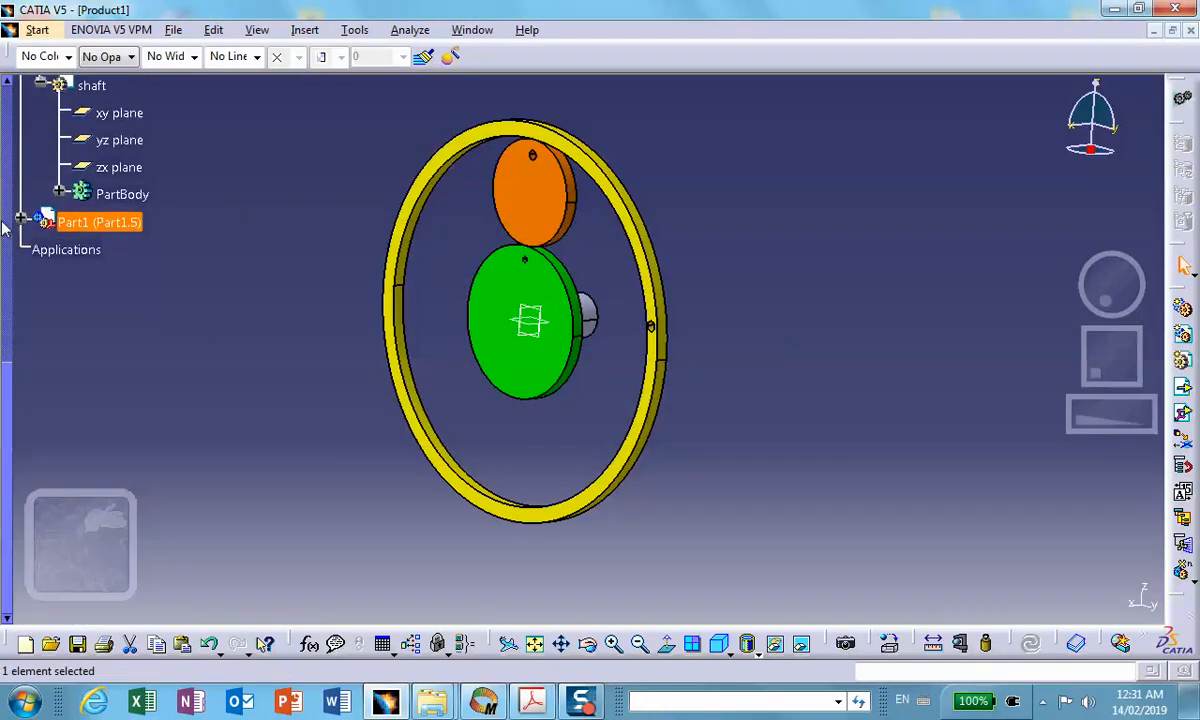
# Set both the instance name and the part number of the new part to carrier.
pyautogui.click(20, 217)
pyautogui.rightClick(100, 222)
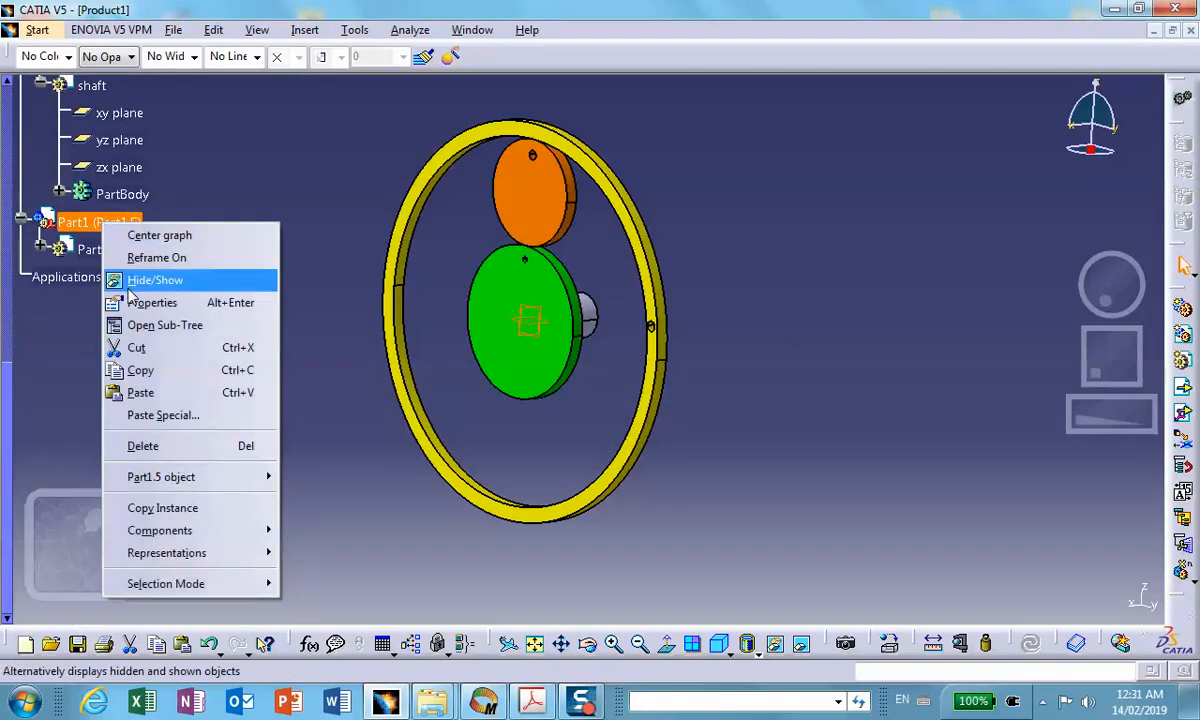
pyautogui.click(160, 301)
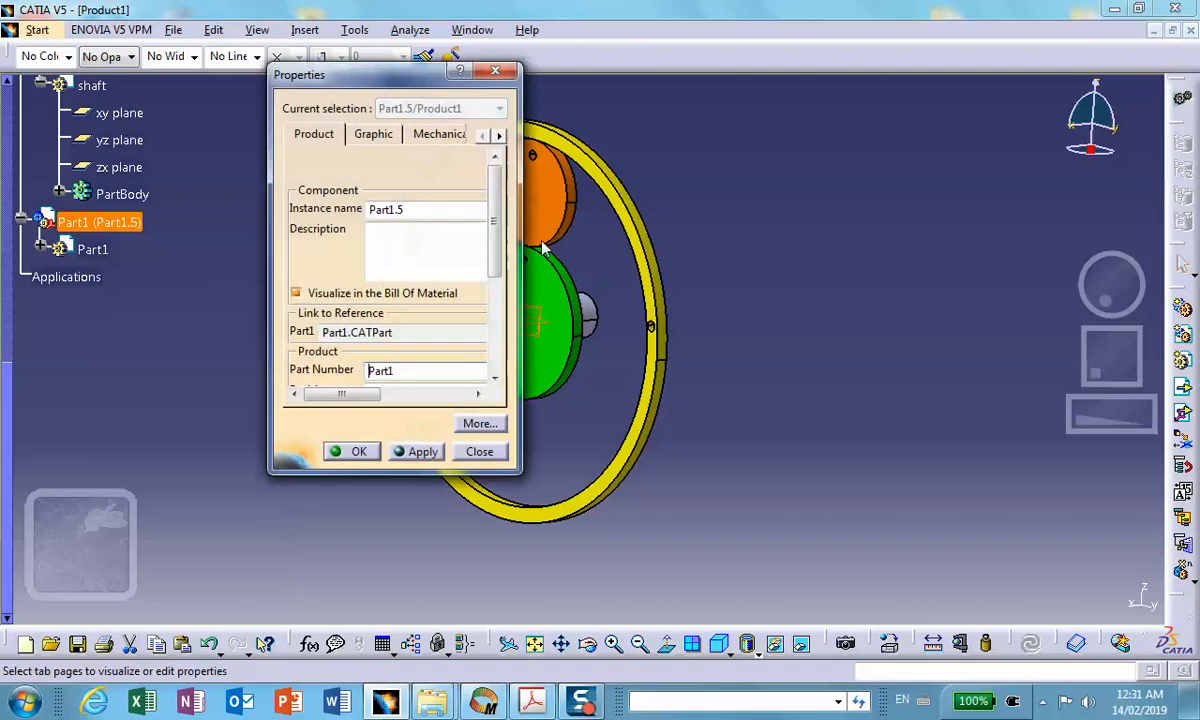
pyautogui.doubleClick(423, 209)
pyautogui.write('carrier')
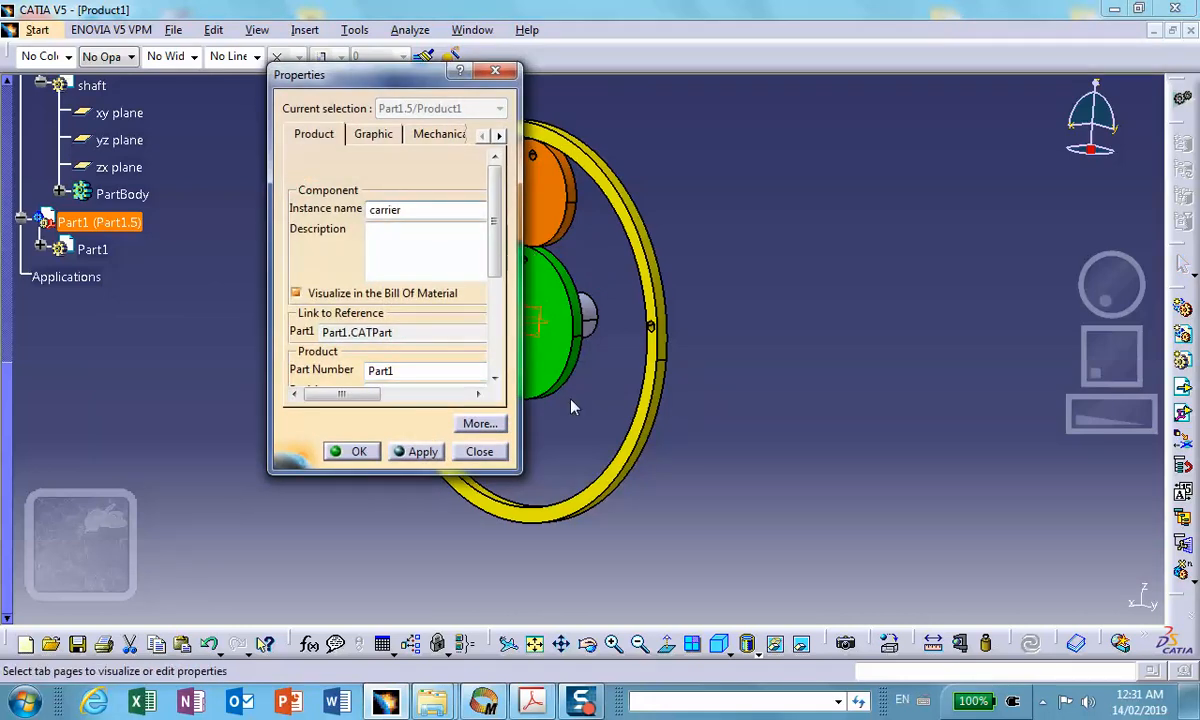
pyautogui.doubleClick(404, 372)
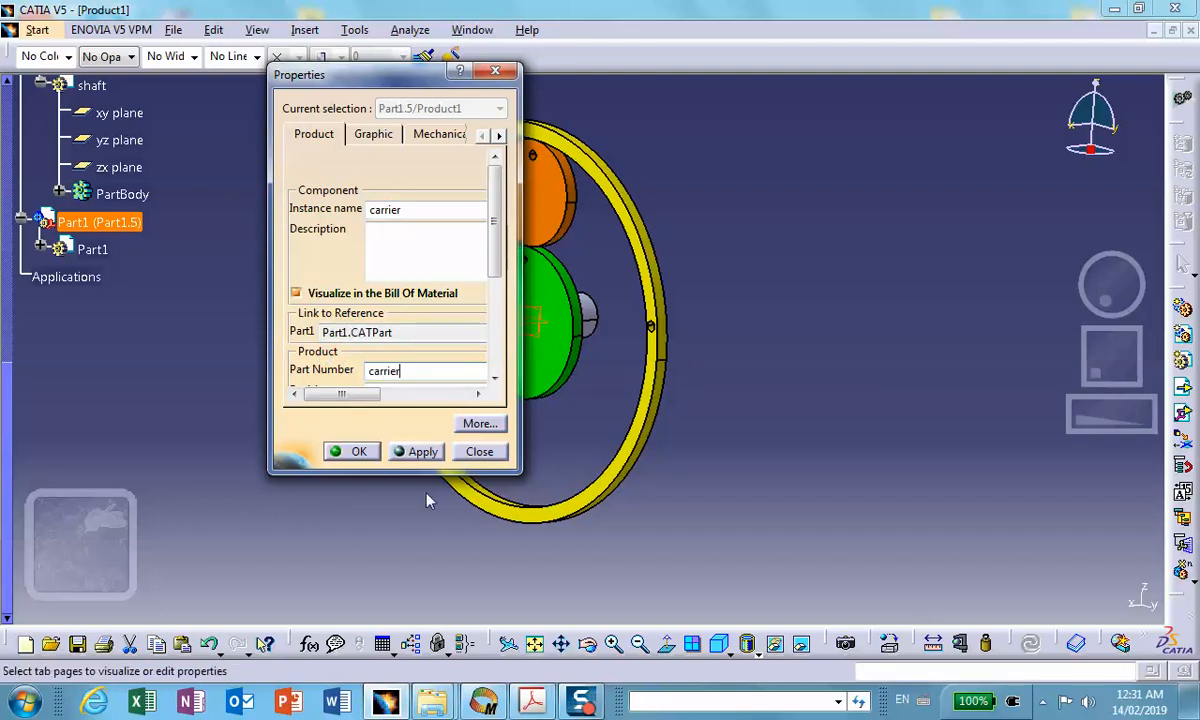
pyautogui.click(358, 452)
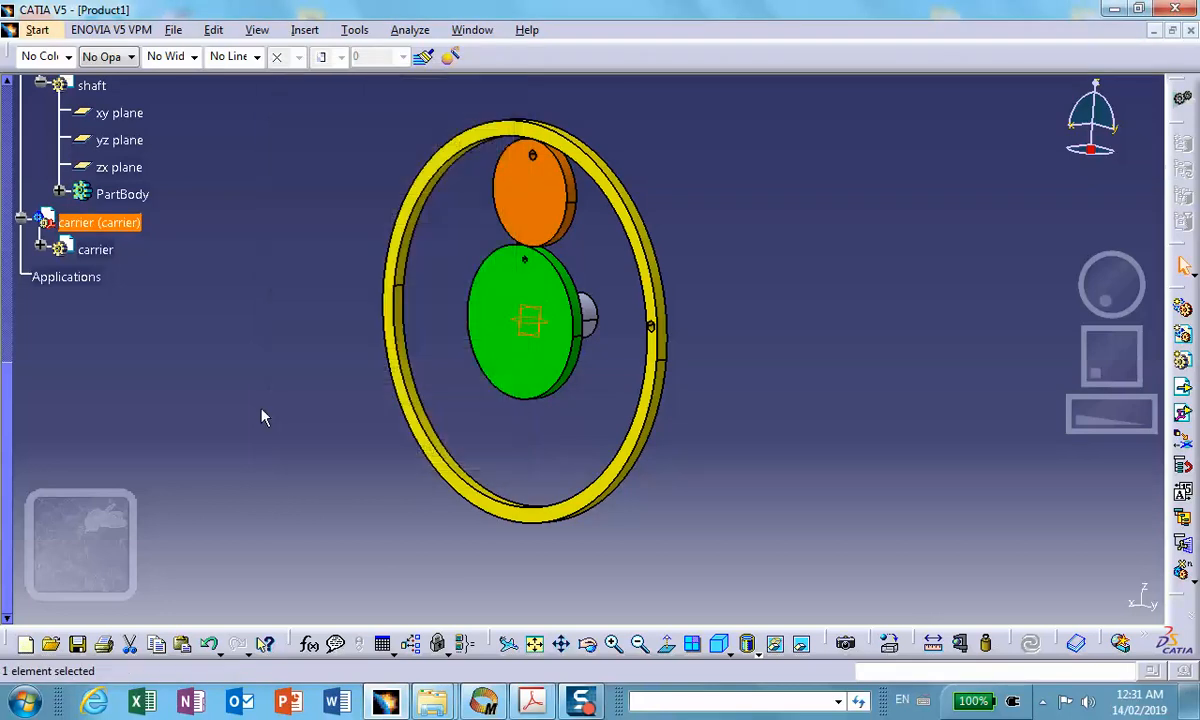
# Open the carrier part for editing and start a sketch on the front face of the planet disc.
pyautogui.doubleClick(110, 250)
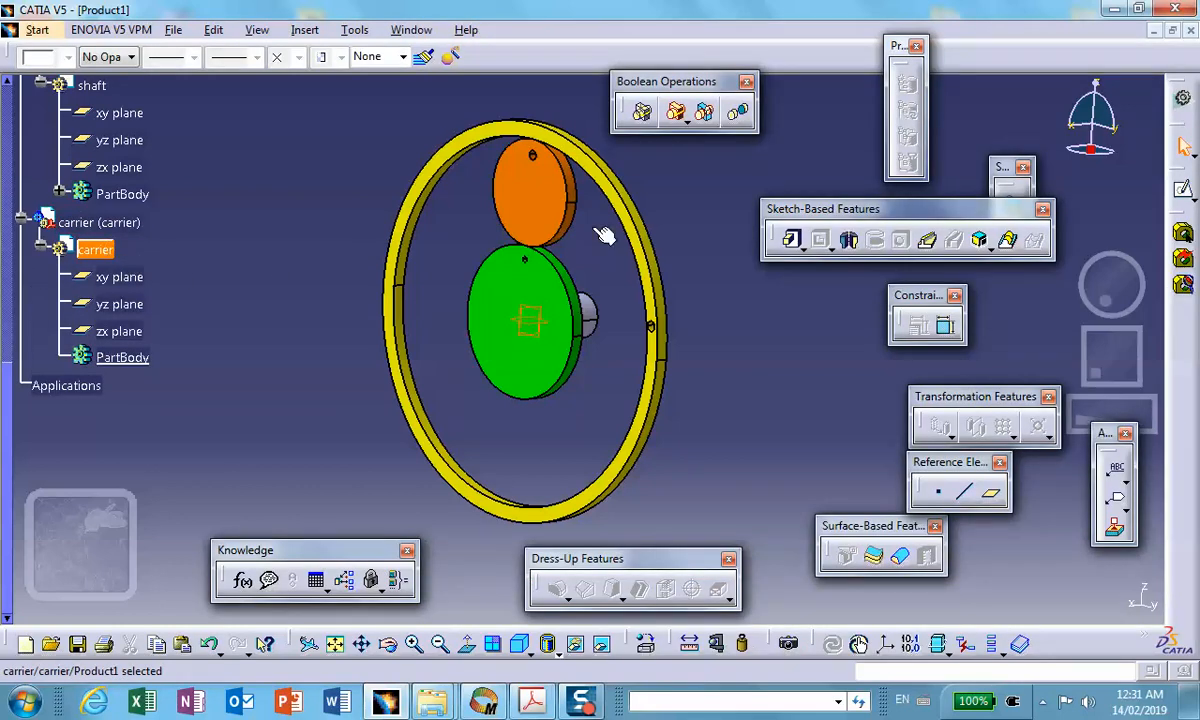
pyautogui.moveTo(603, 251); pyautogui.dragTo(606, 220, button='middle')
pyautogui.click(603, 251)
pyautogui.click(503, 166)
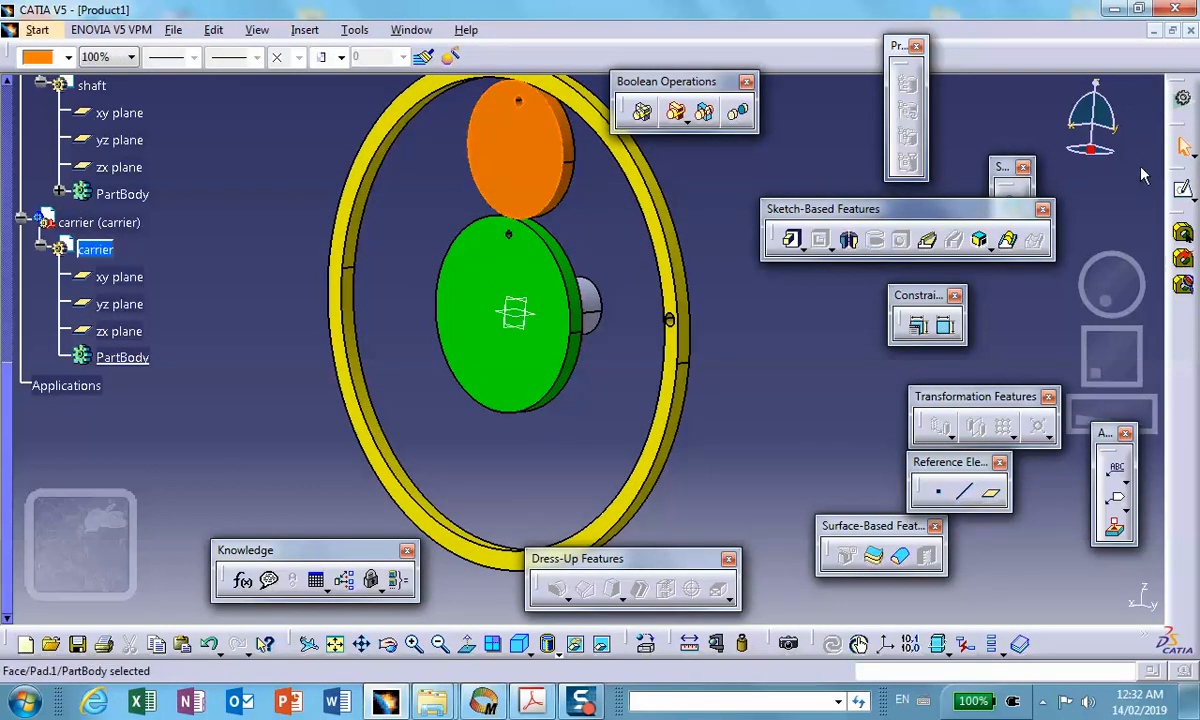
pyautogui.click(1184, 190)
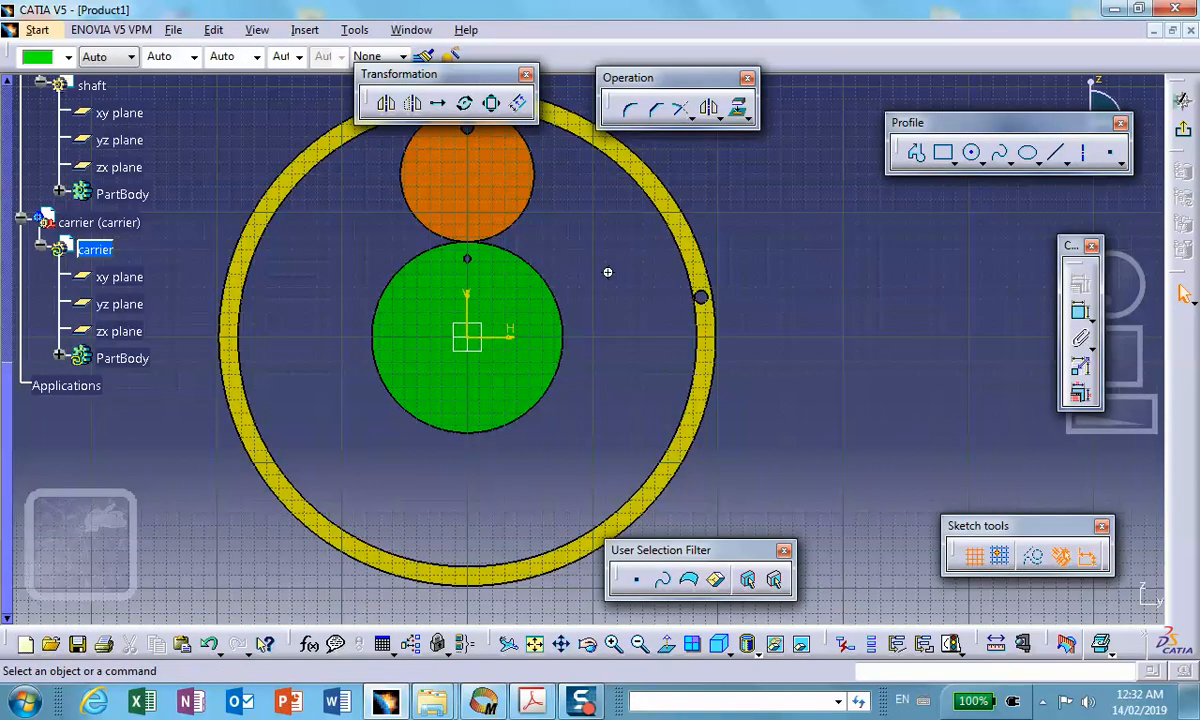
# Sketch a closed vertical round-ended profile from the sun's centre to the planet's centre, about 1.8 in wide with arc centres about 5.16 in apart.
pyautogui.moveTo(608, 273)
pyautogui.mouseDown(button='middle')
pyautogui.moveTo(603, 335)
pyautogui.moveTo(610, 325)
pyautogui.mouseUp(button='middle')
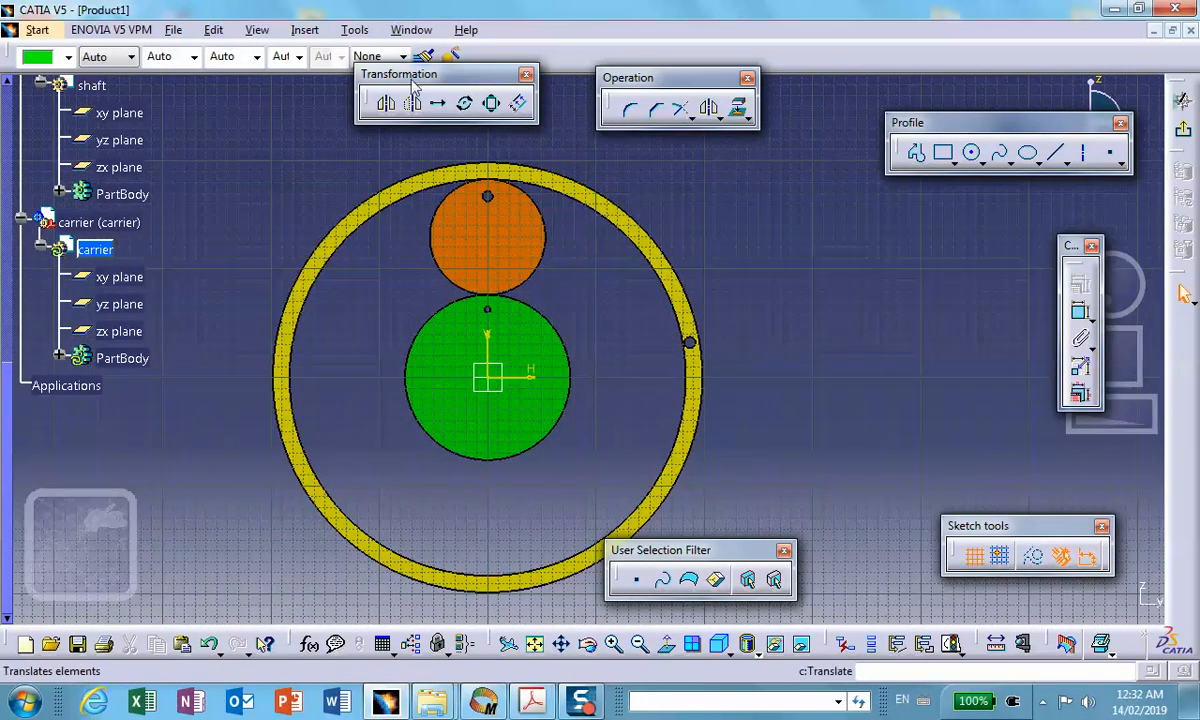
pyautogui.click(916, 152)
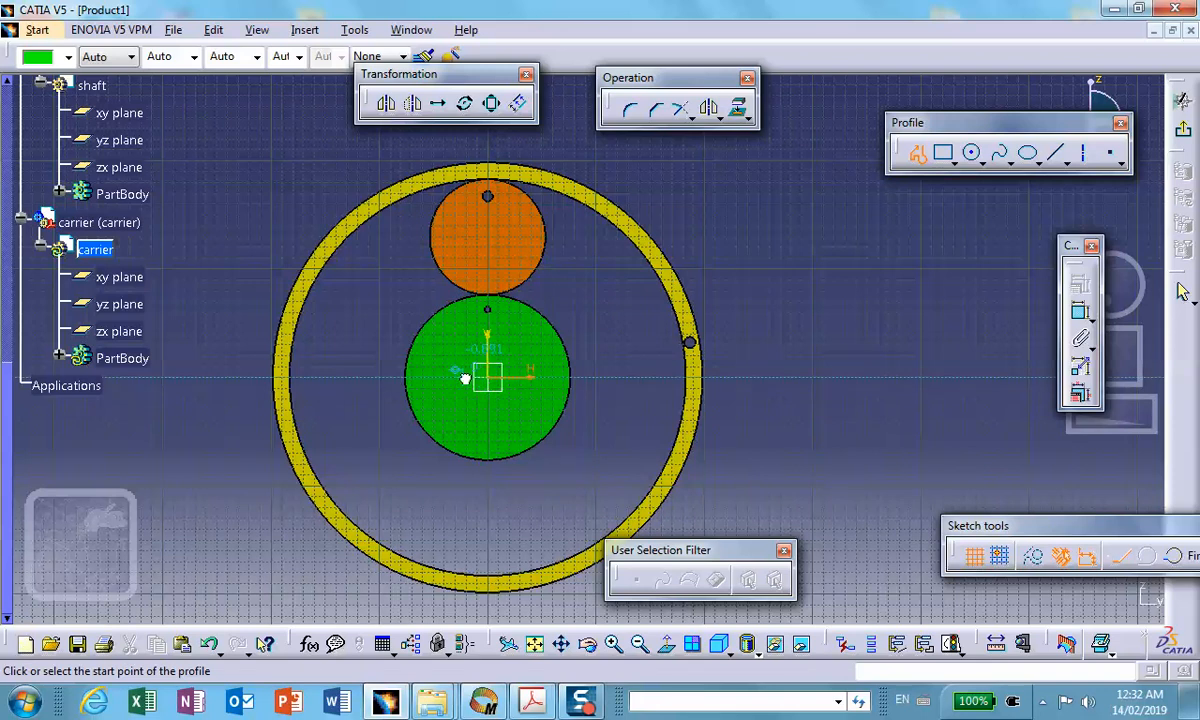
pyautogui.click(468, 372)
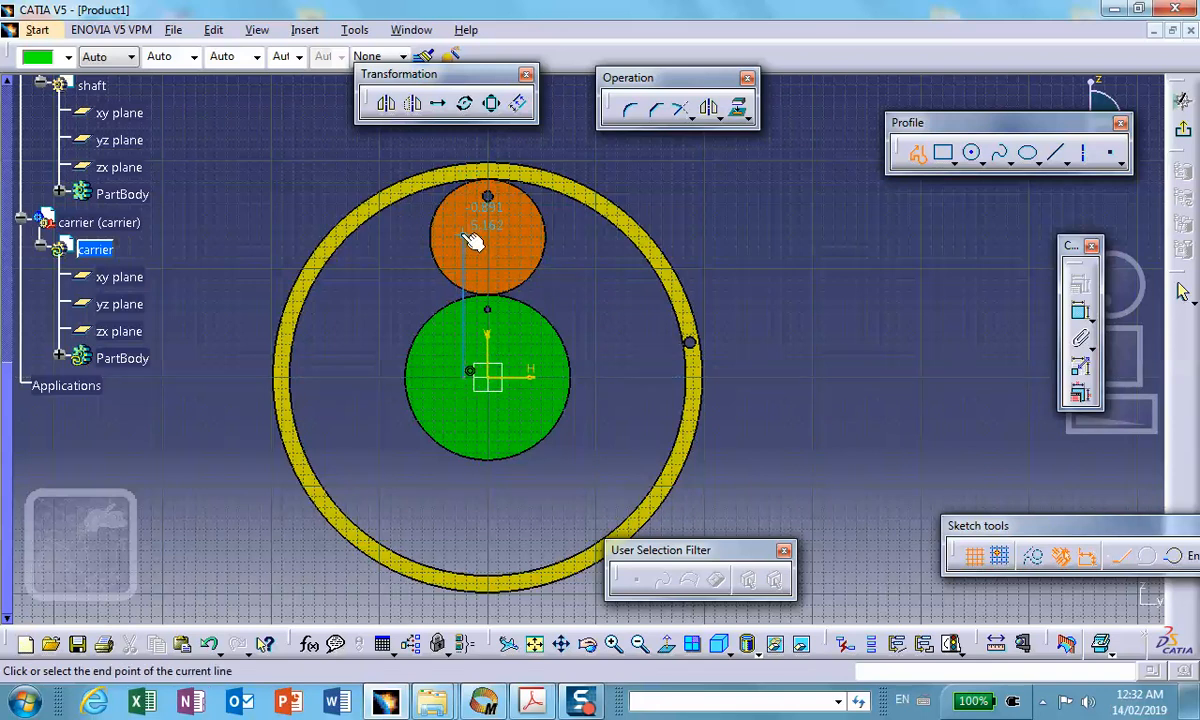
pyautogui.click(465, 236)
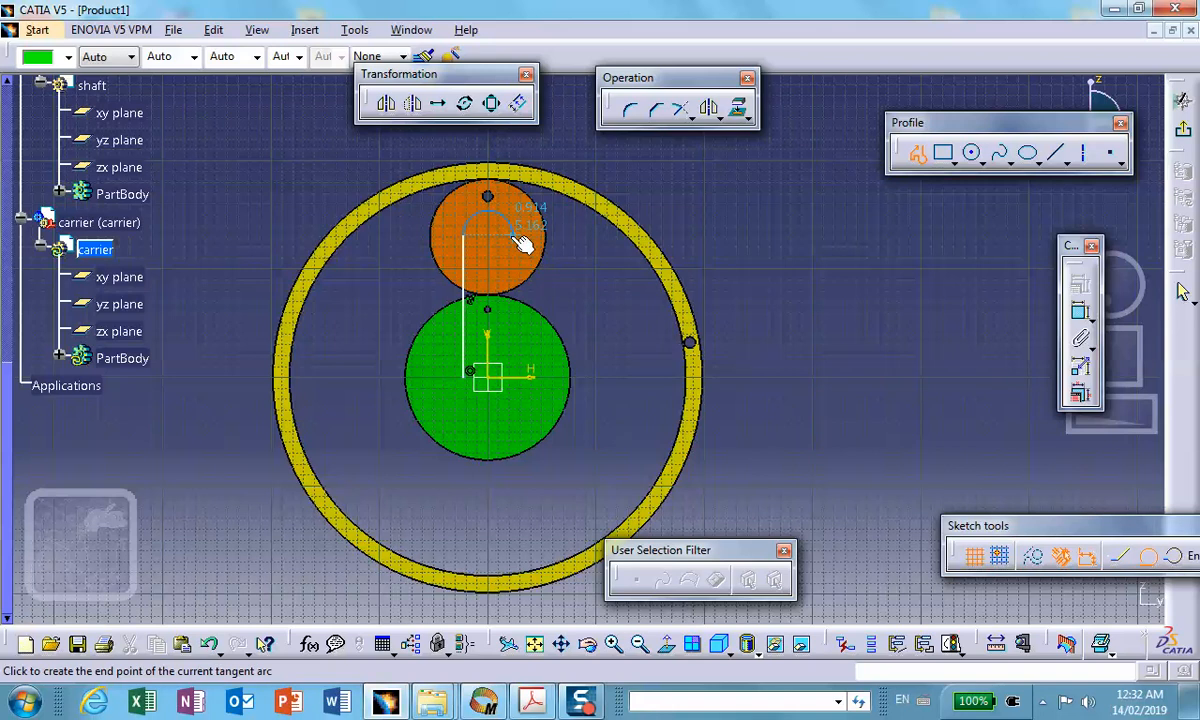
pyautogui.click(512, 237)
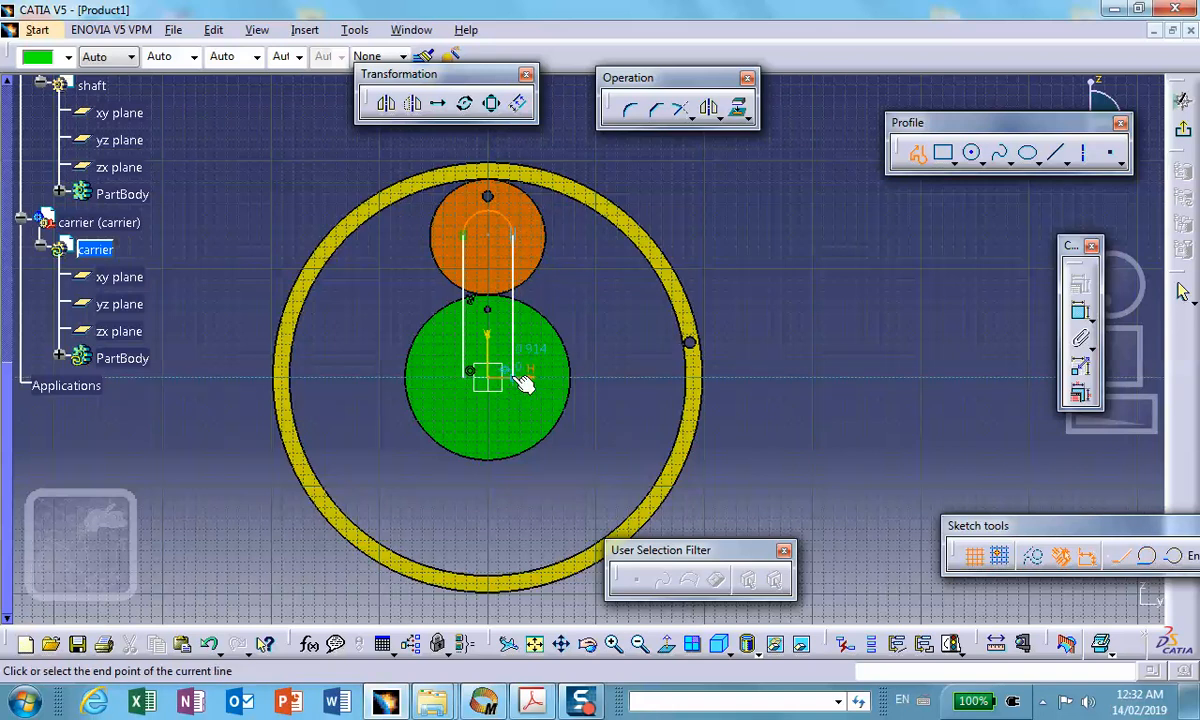
pyautogui.click(512, 372)
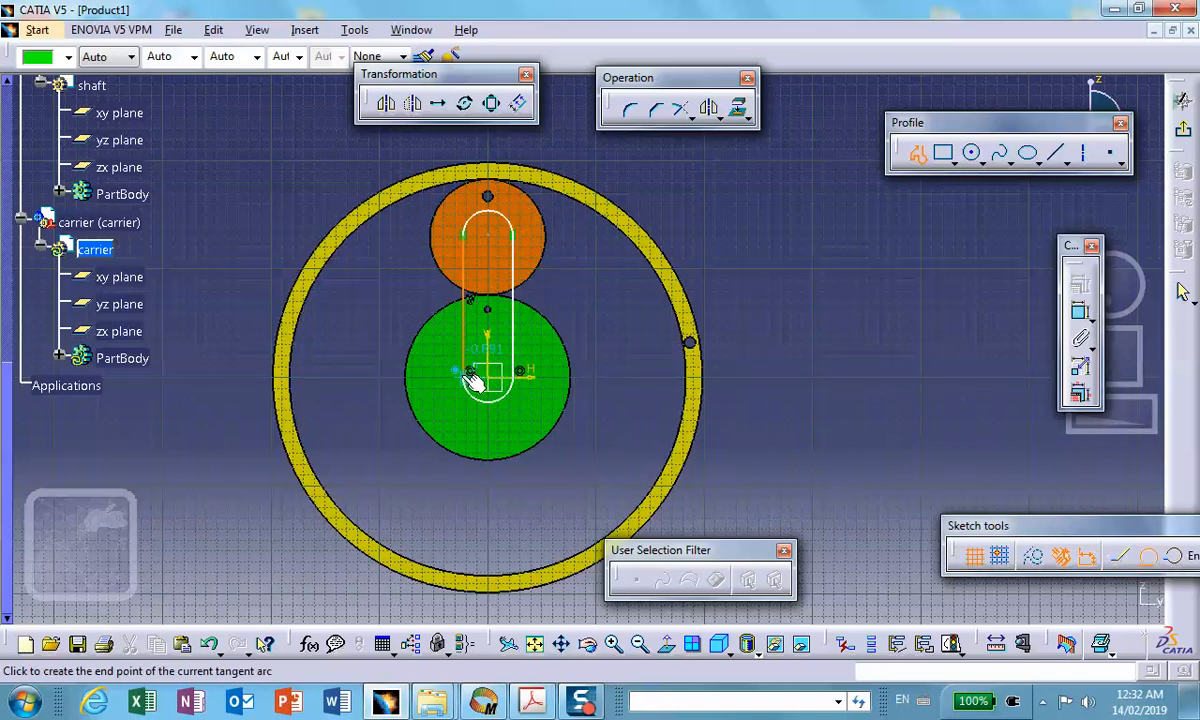
pyautogui.click(466, 372)
pyautogui.moveTo(713, 289); pyautogui.dragTo(729, 236, button='middle')
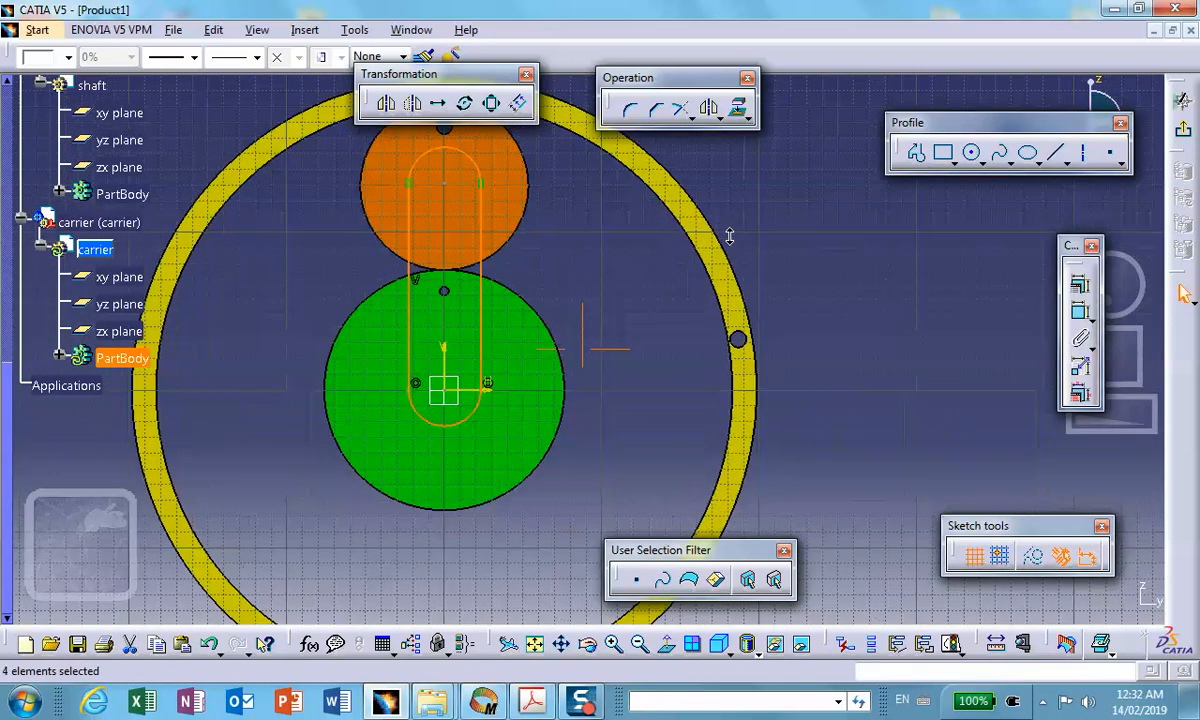
pyautogui.click(281, 278)
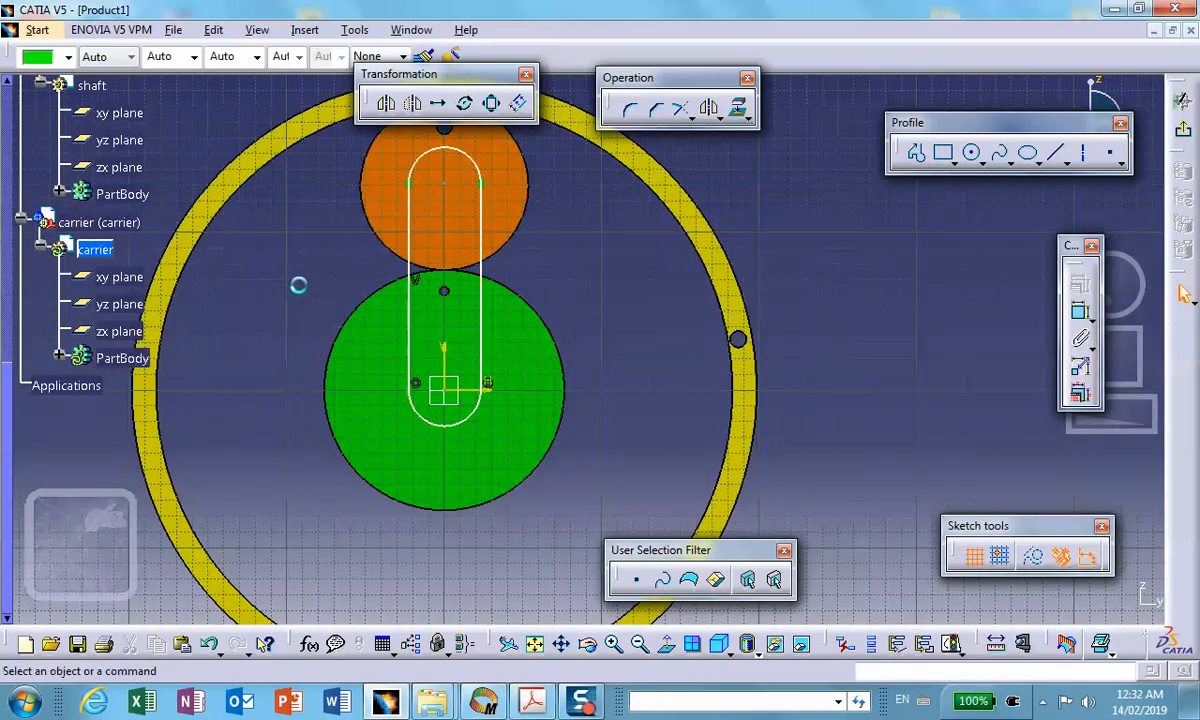
# Constrain the two straight sides of the carrier profile to be symmetric about the sketch's vertical axis.
pyautogui.click(420, 276)
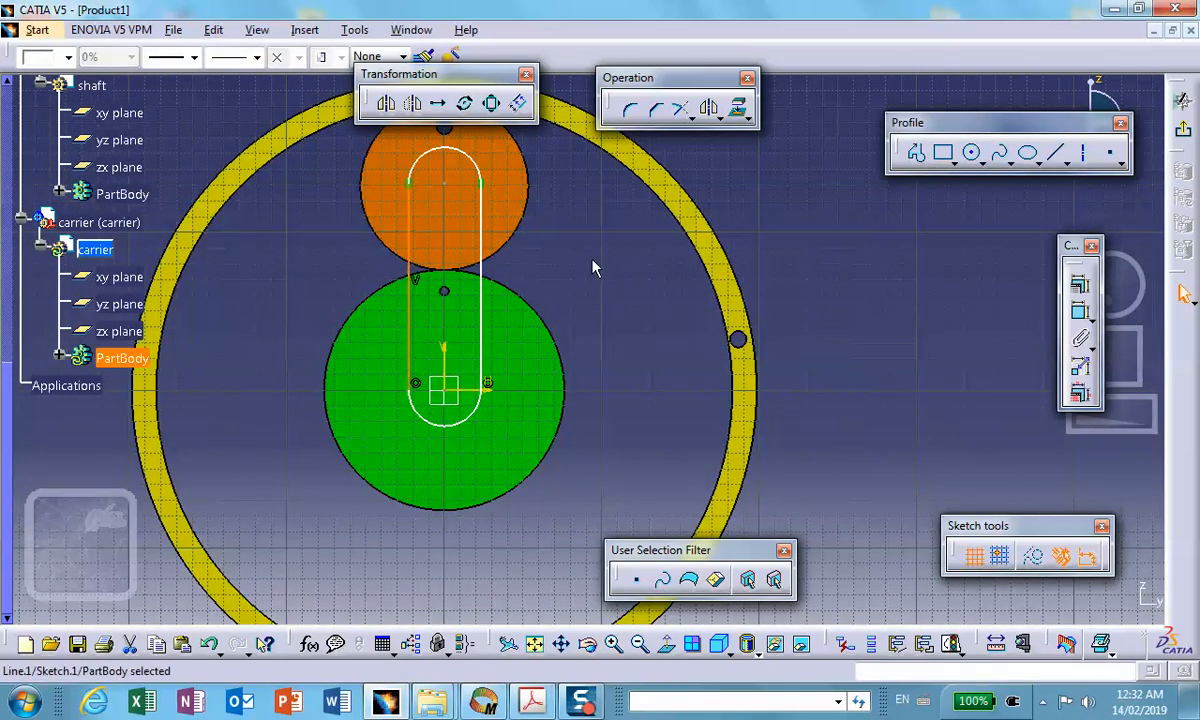
pyautogui.keyDown('ctrl'); pyautogui.click(483, 277); pyautogui.keyUp('ctrl')
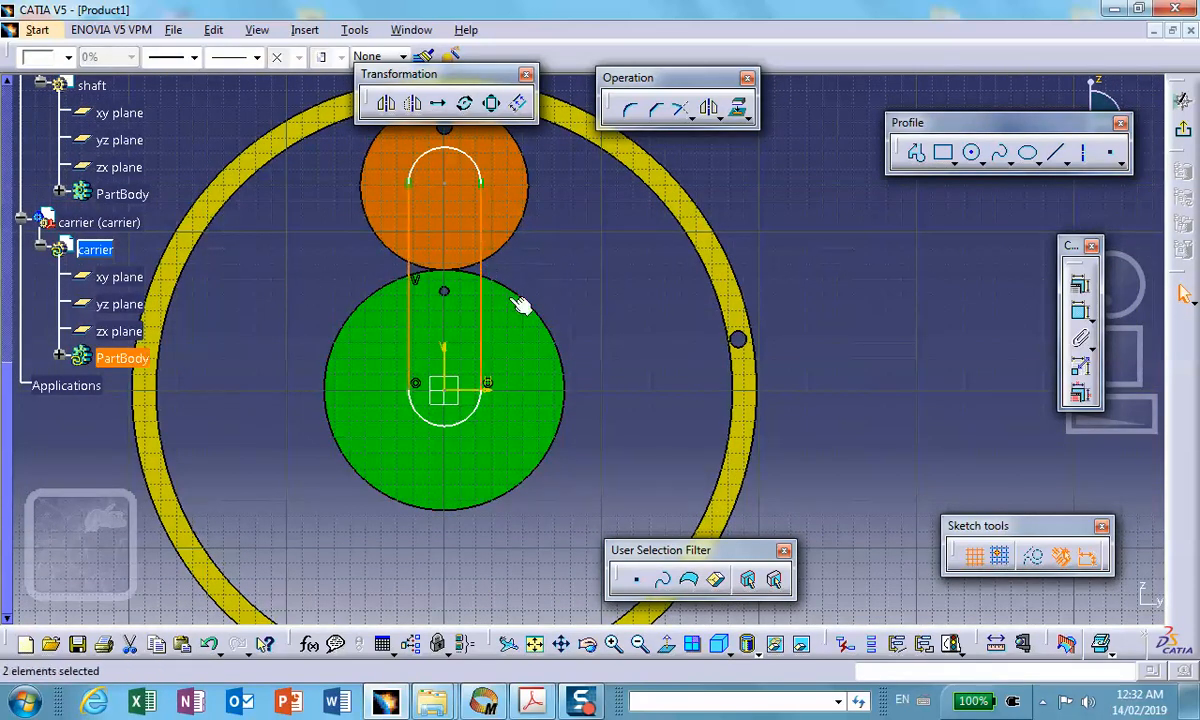
pyautogui.keyDown('ctrl'); pyautogui.click(446, 350); pyautogui.keyUp('ctrl')
pyautogui.click(1079, 284)
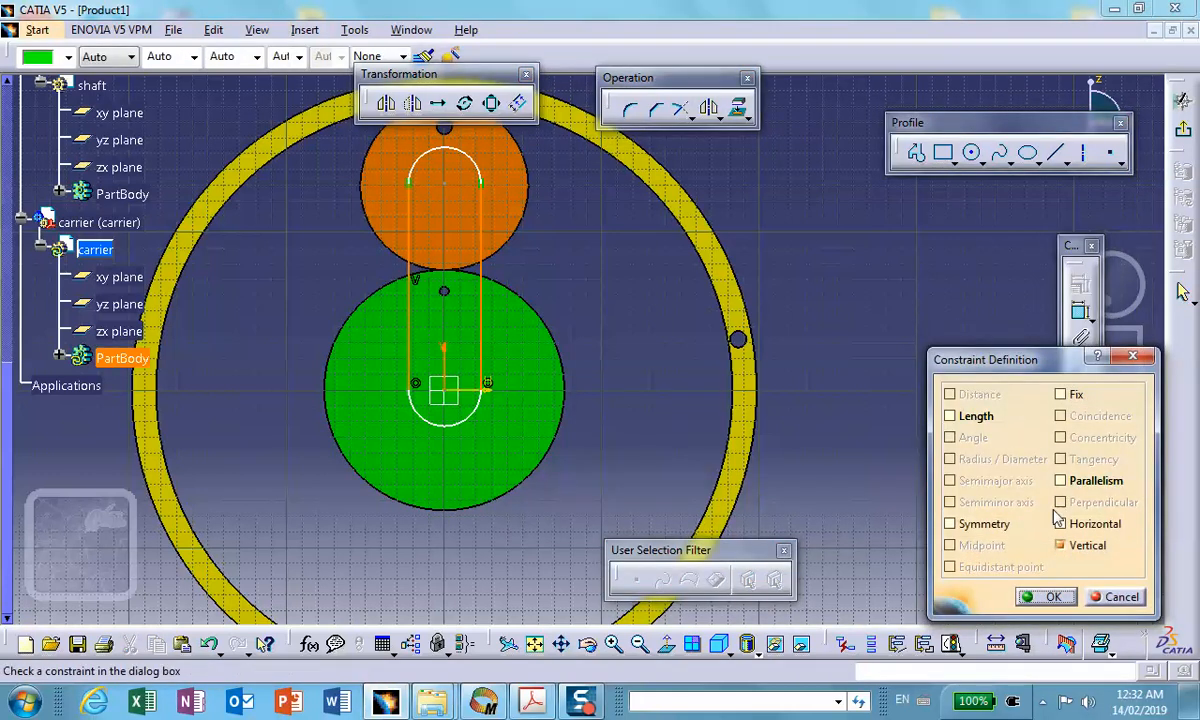
pyautogui.click(949, 526)
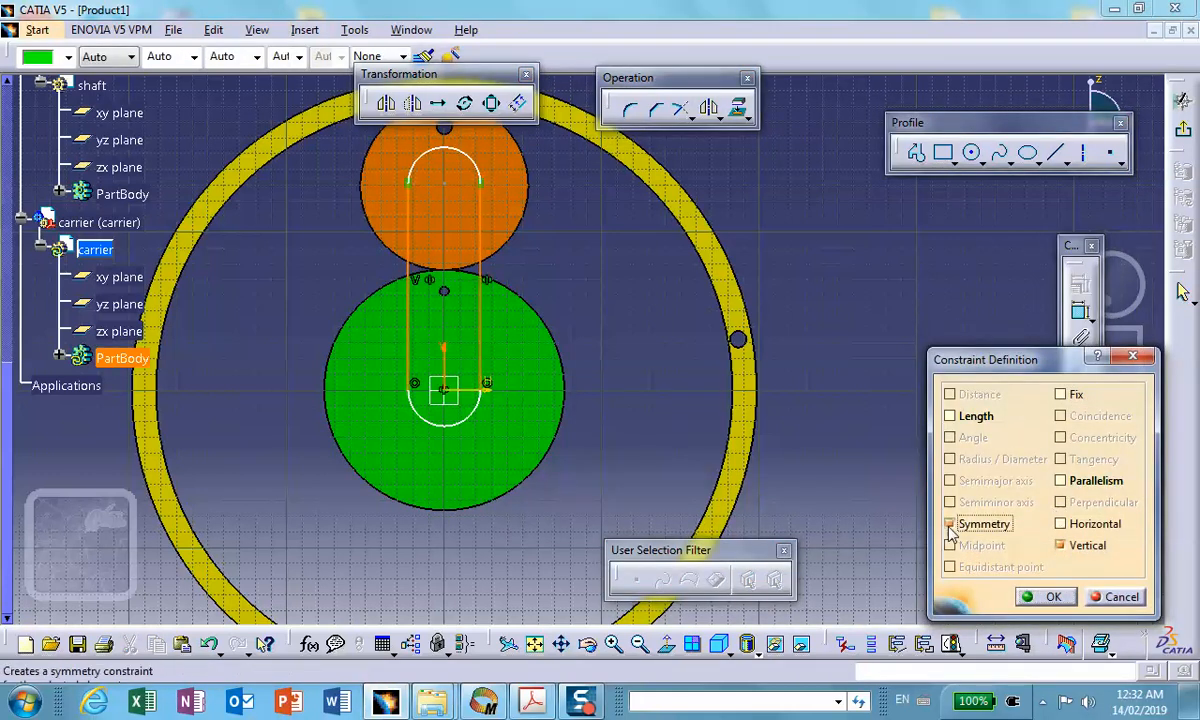
pyautogui.click(1050, 595)
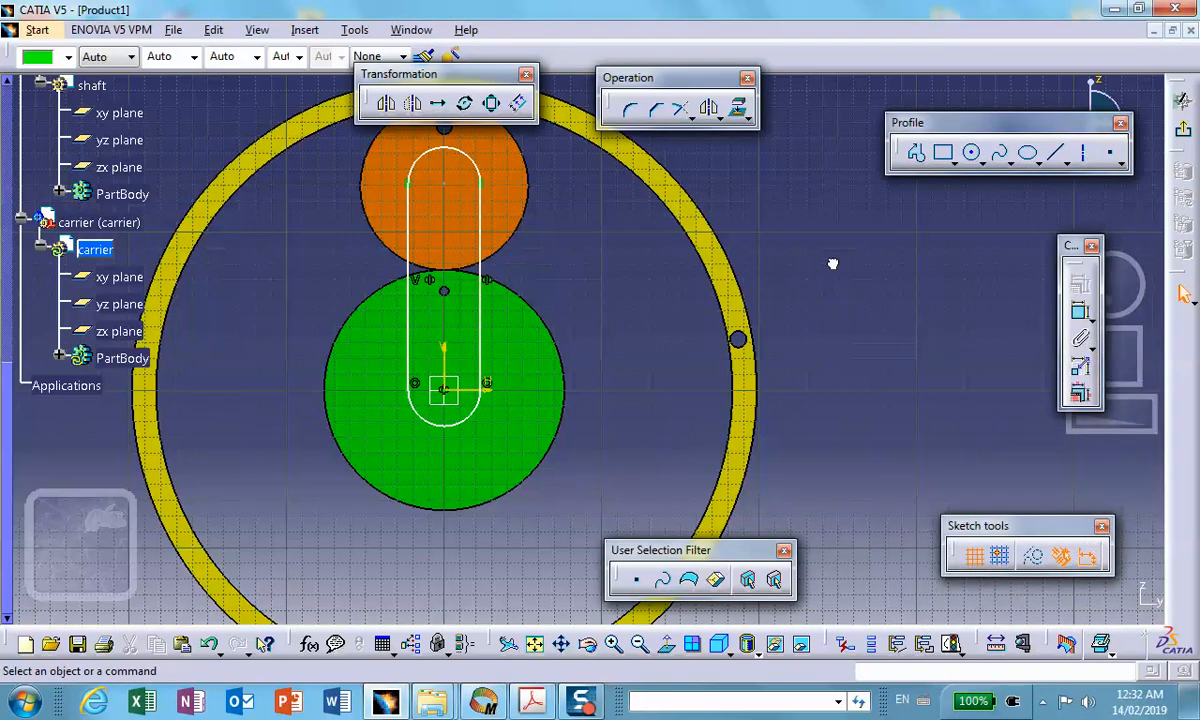
# Constrain the carrier profile's upper arc to be concentric with the planet disc's edge.
pyautogui.click(443, 149)
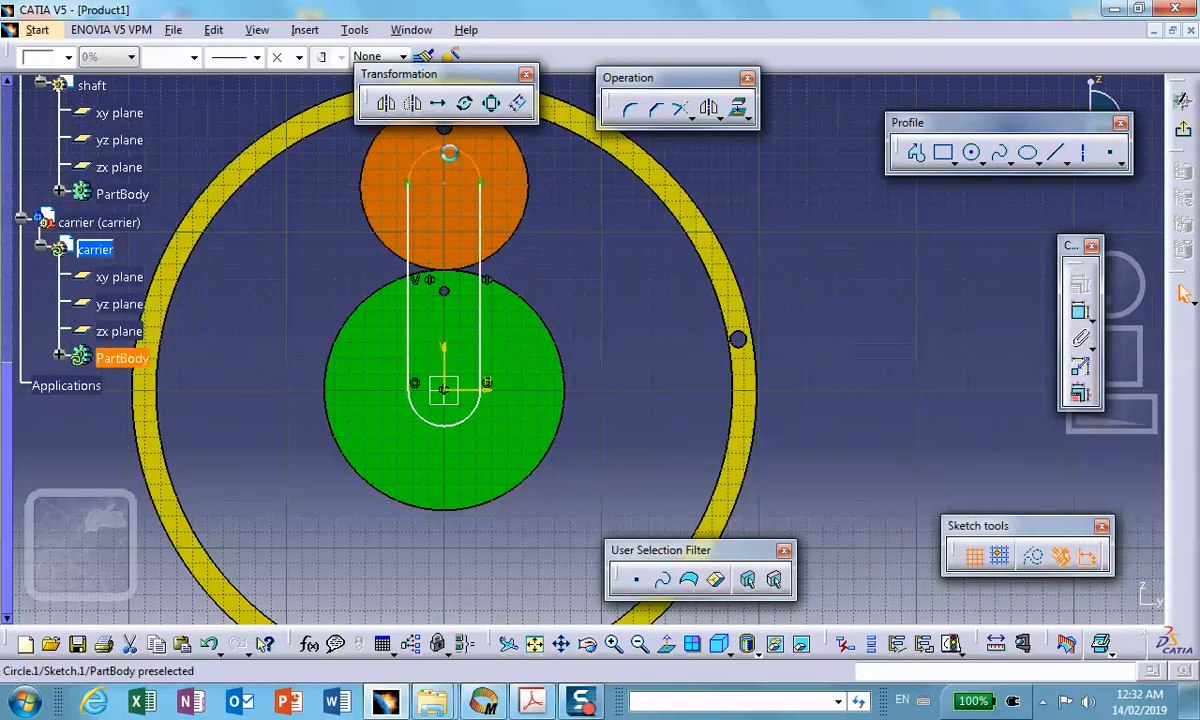
pyautogui.keyDown('ctrl'); pyautogui.click(523, 207); pyautogui.keyUp('ctrl')
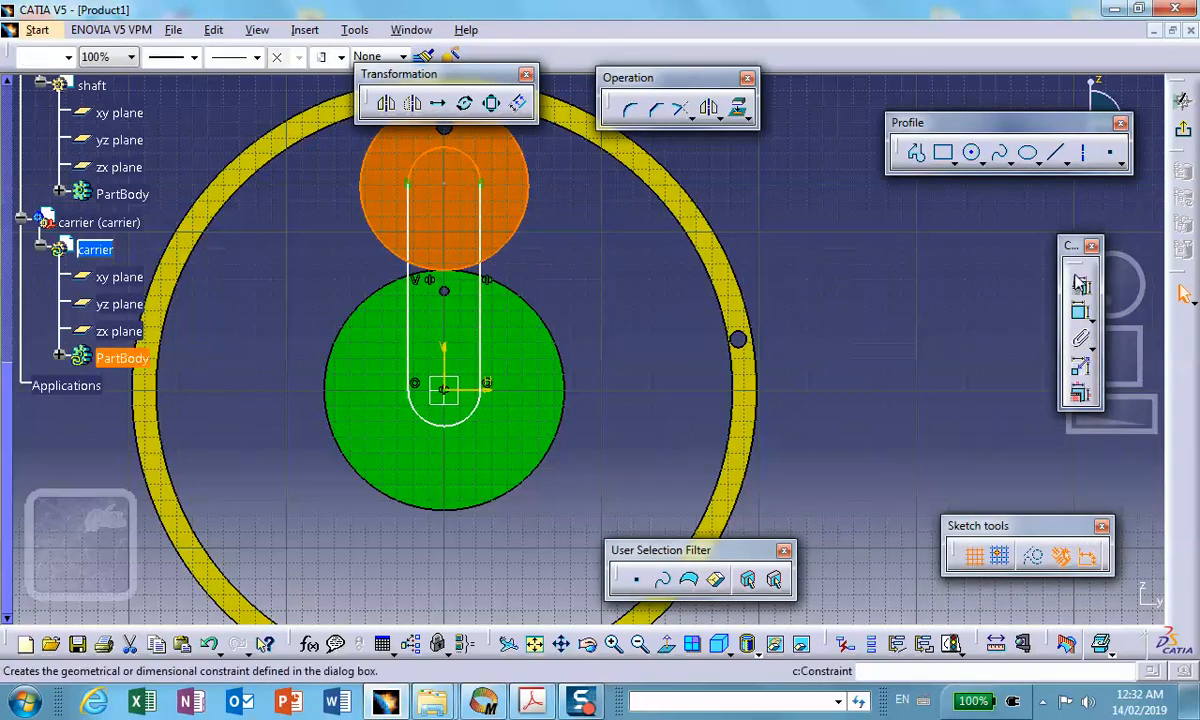
pyautogui.click(1076, 282)
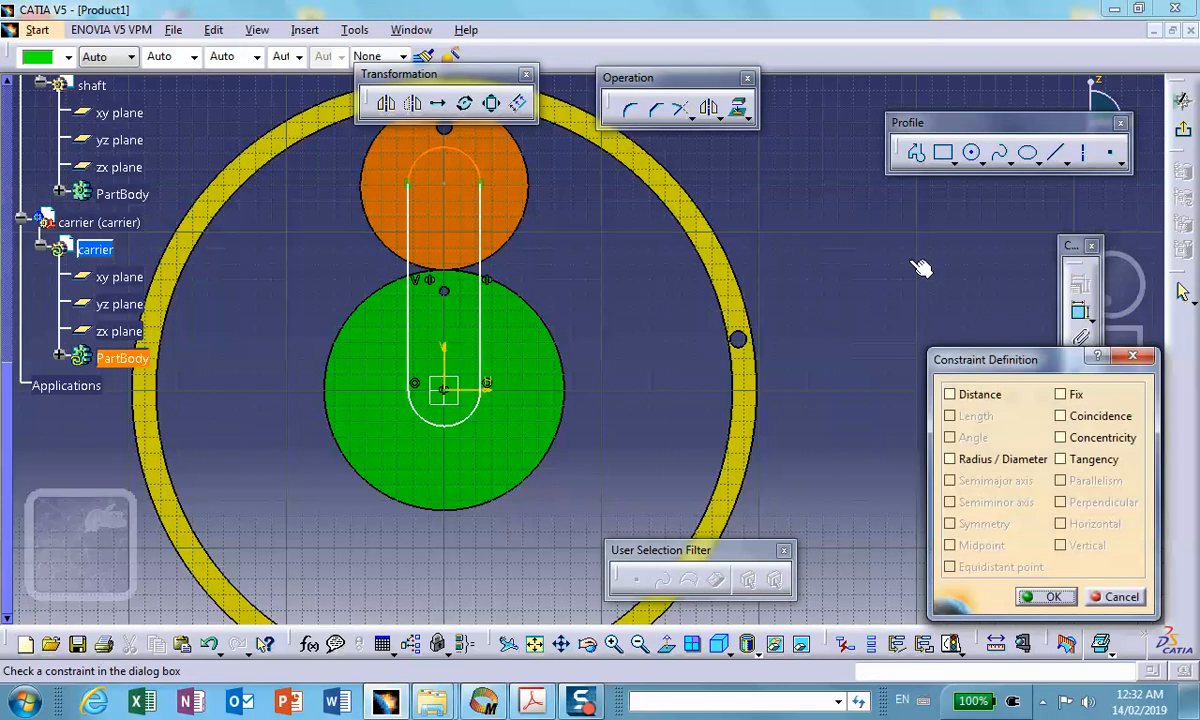
pyautogui.click(1060, 437)
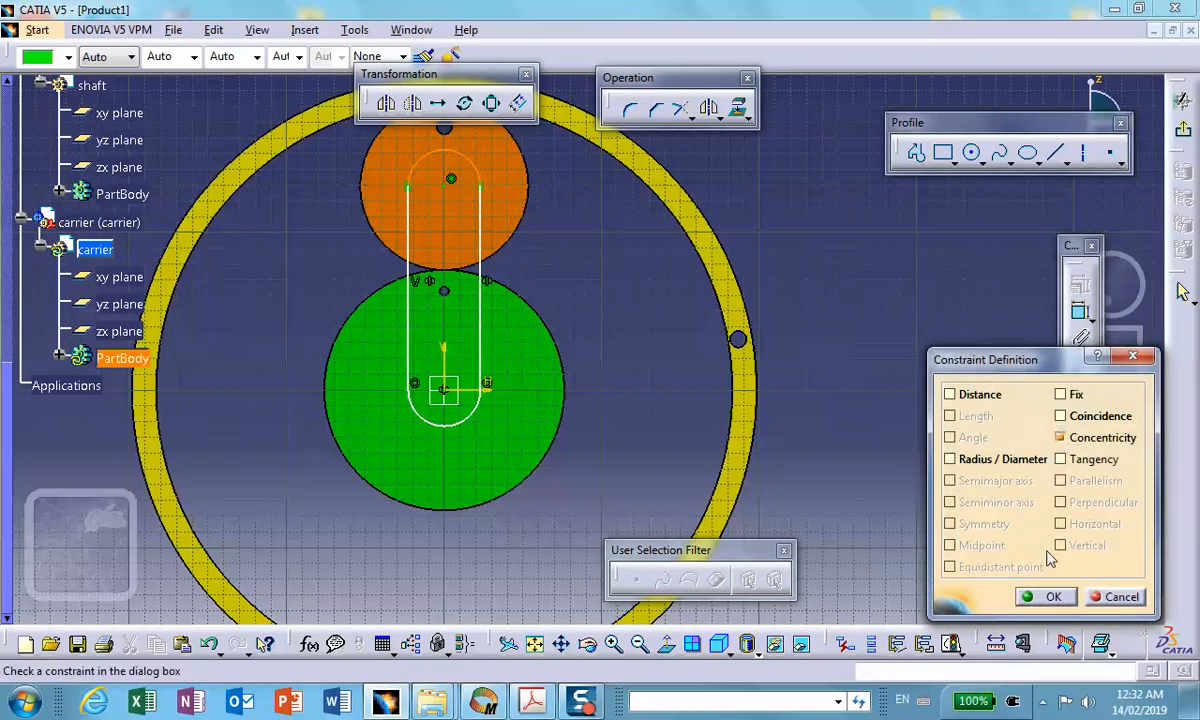
pyautogui.click(1050, 598)
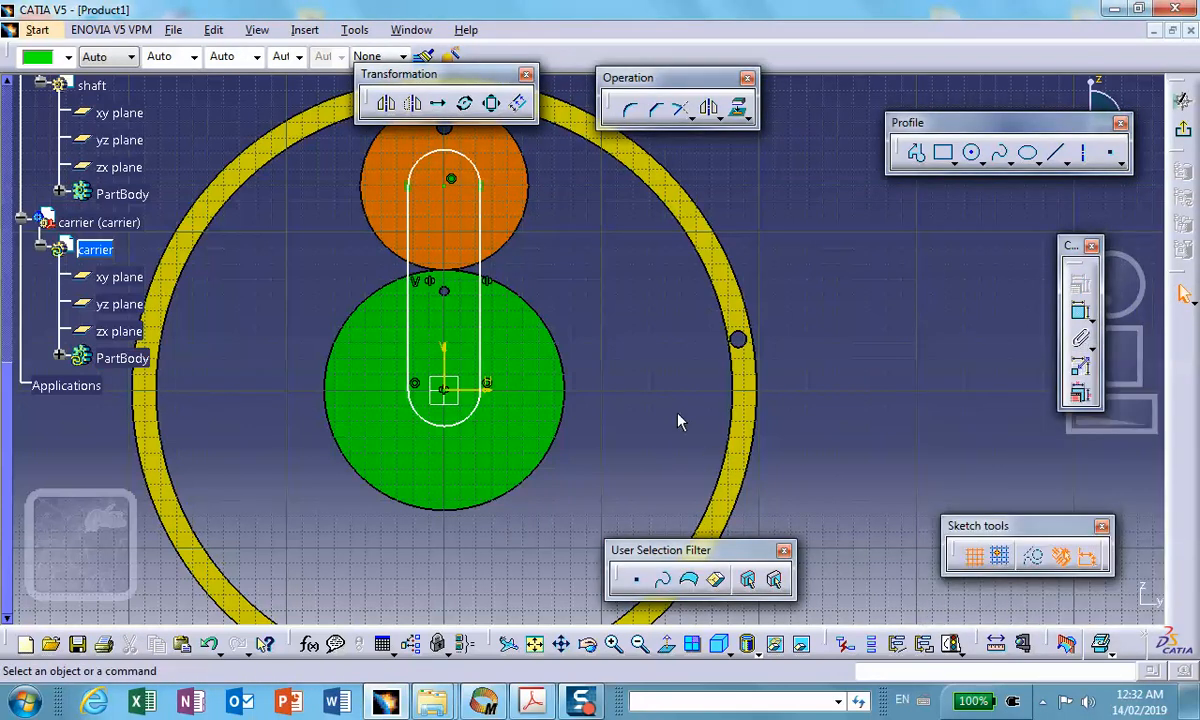
# Constrain the carrier profile's lower arc to be concentric with the sun disc's edge.
pyautogui.click(478, 408)
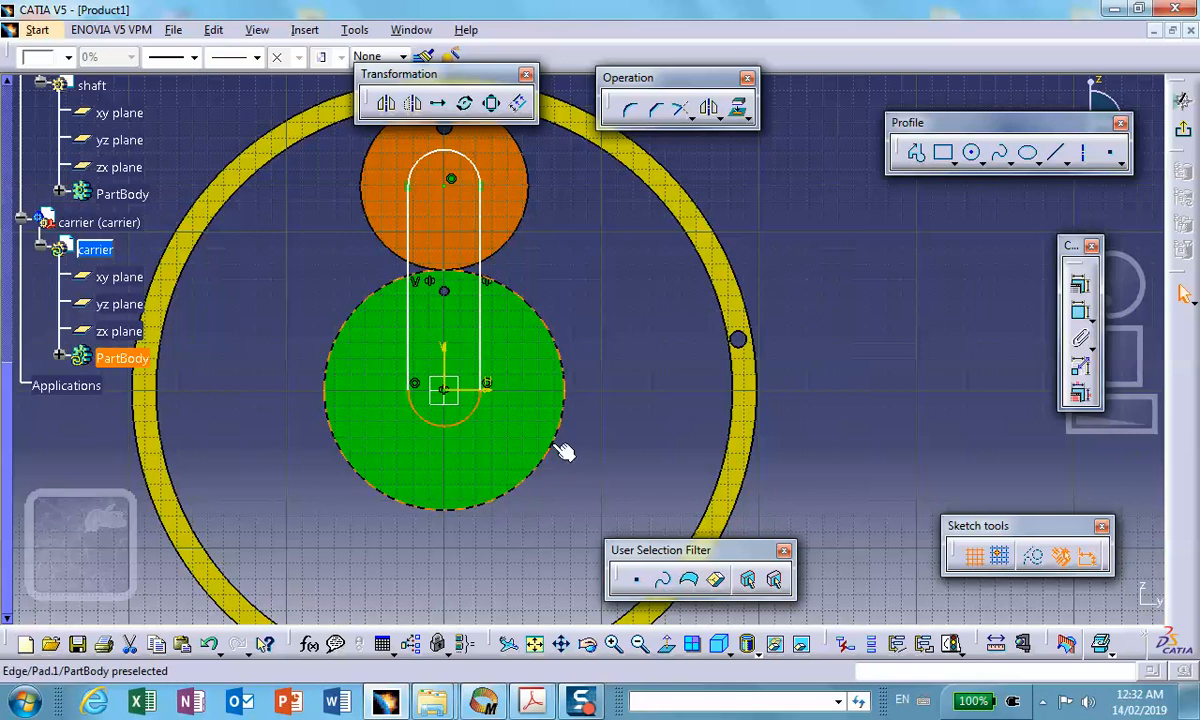
pyautogui.keyDown('ctrl'); pyautogui.click(563, 451); pyautogui.keyUp('ctrl')
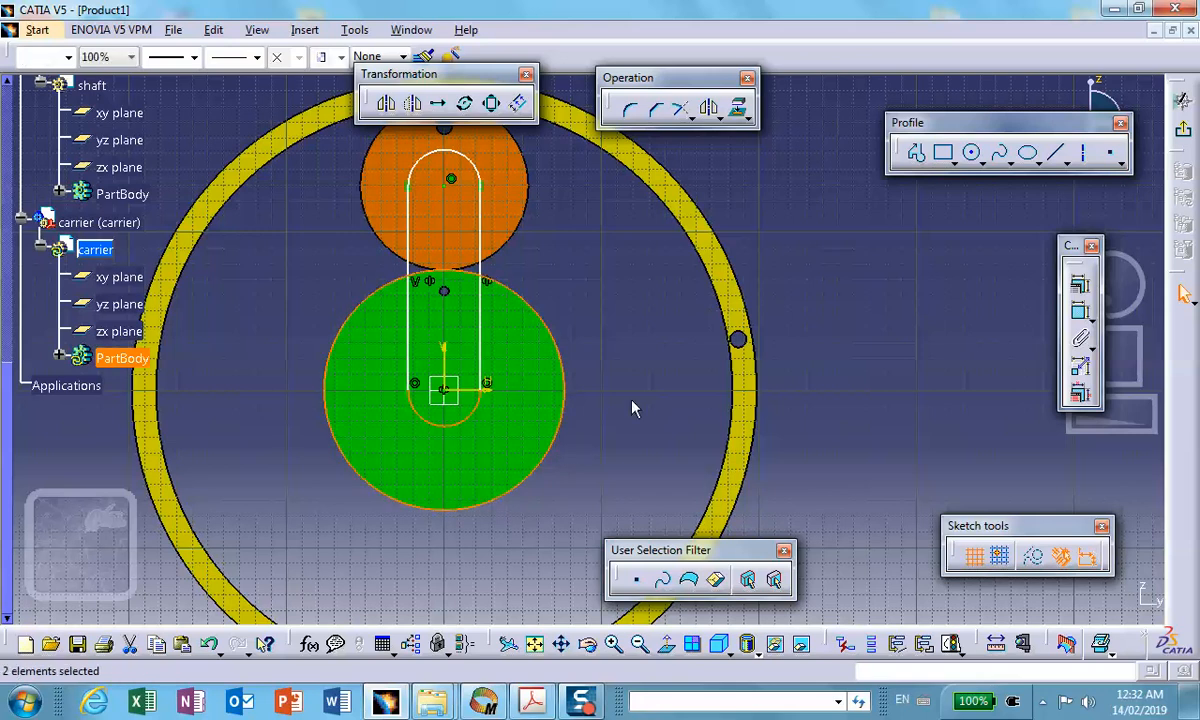
pyautogui.click(1079, 284)
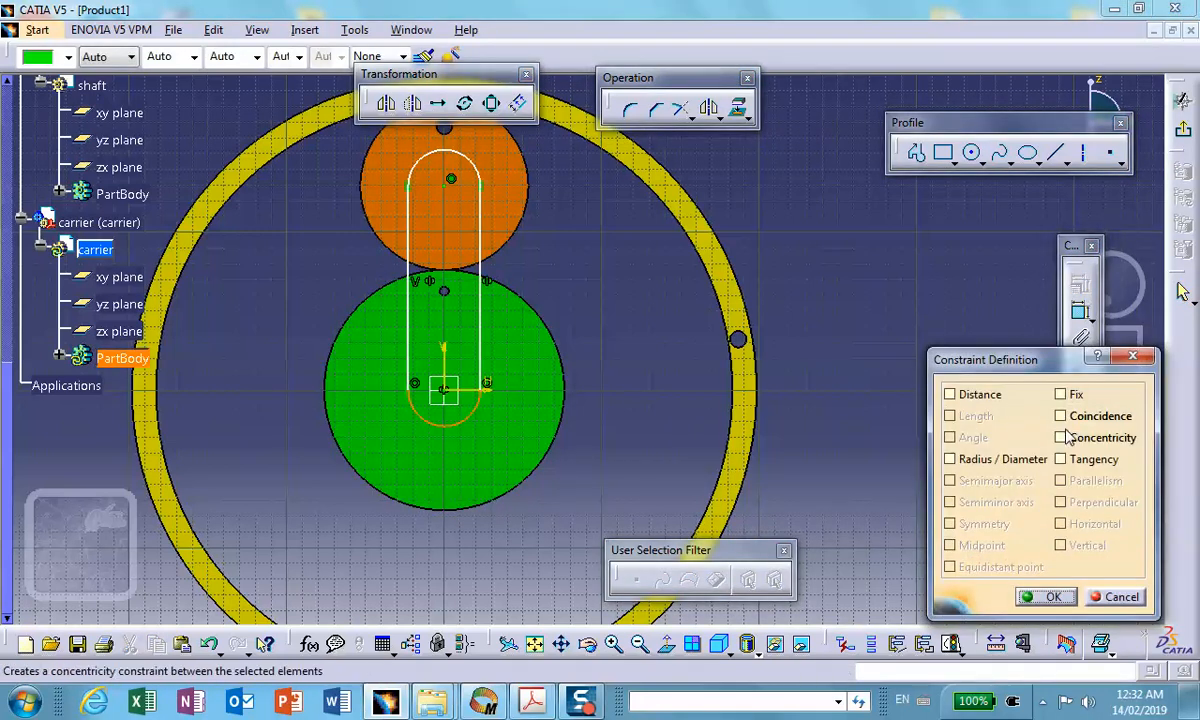
pyautogui.click(1061, 437)
pyautogui.click(1054, 597)
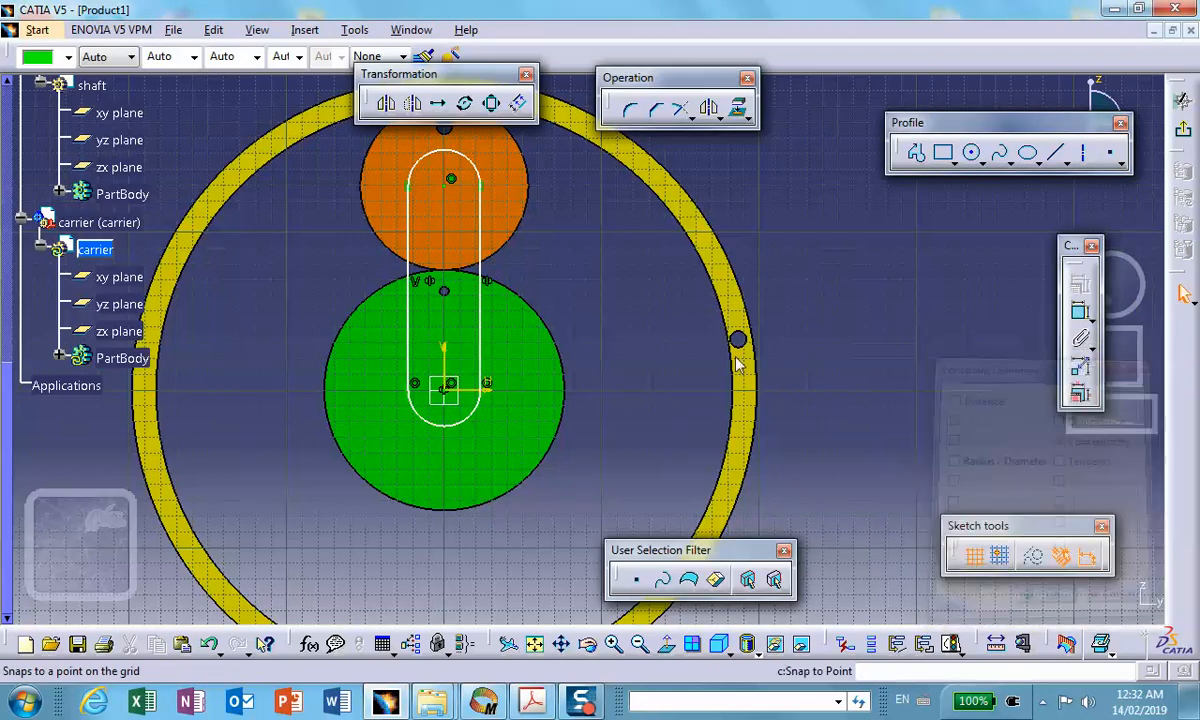
# Narrow the carrier profile by moving its straight side inward, and draw a small circle inside it just below the planet's centre.
pyautogui.moveTo(490, 277); pyautogui.dragTo(467, 271)
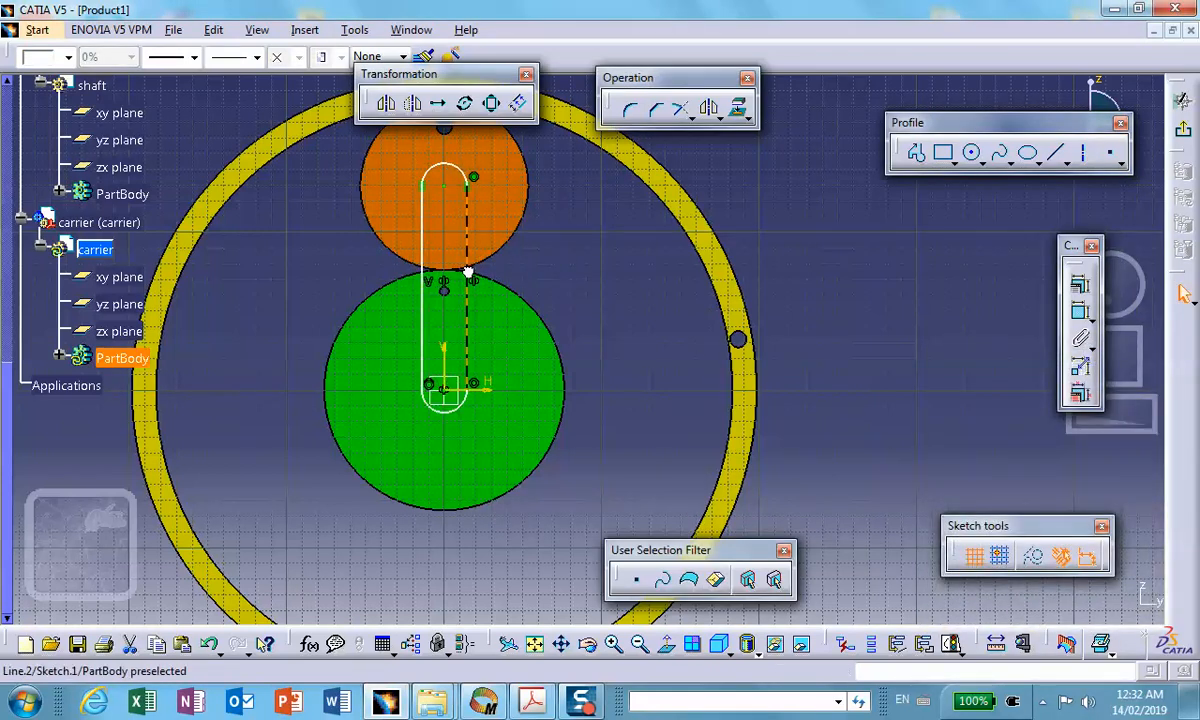
pyautogui.click(770, 217)
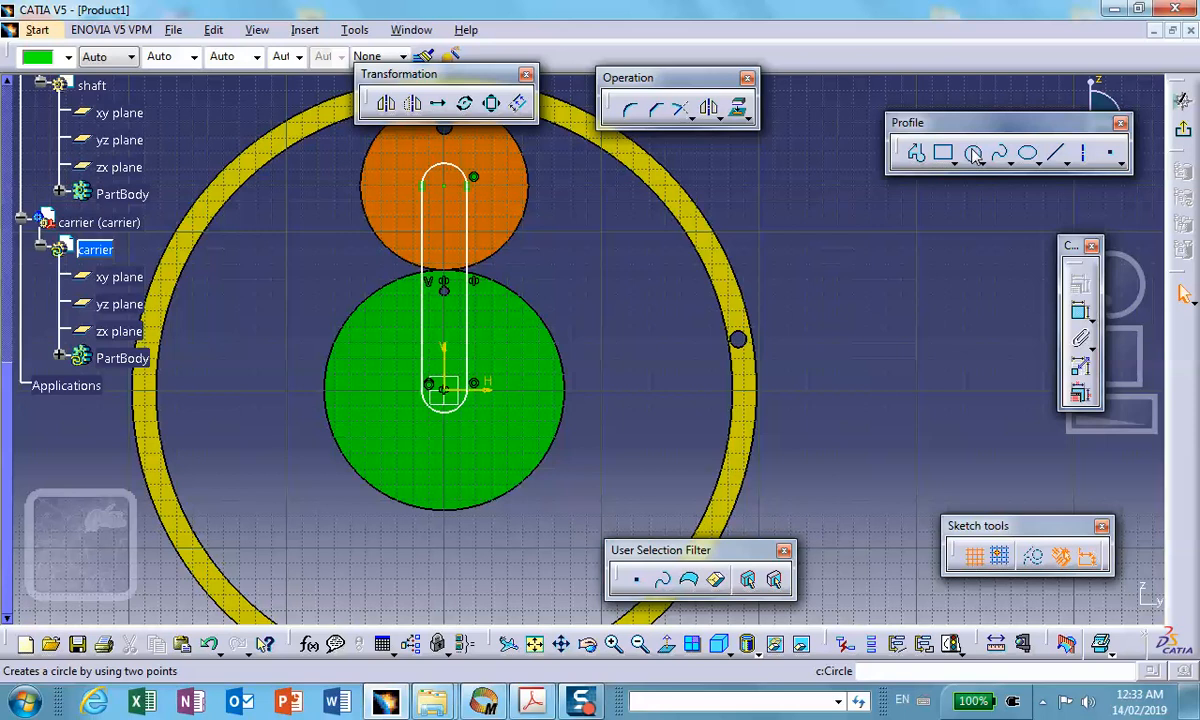
pyautogui.click(974, 156)
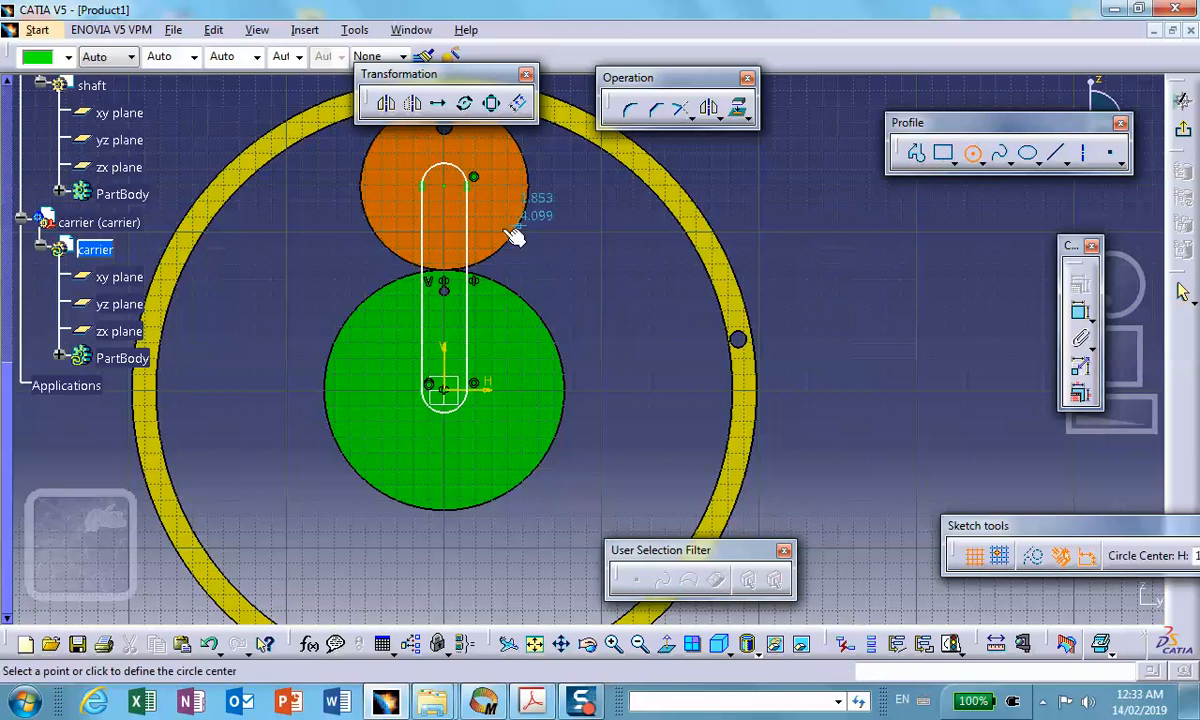
pyautogui.click(446, 213)
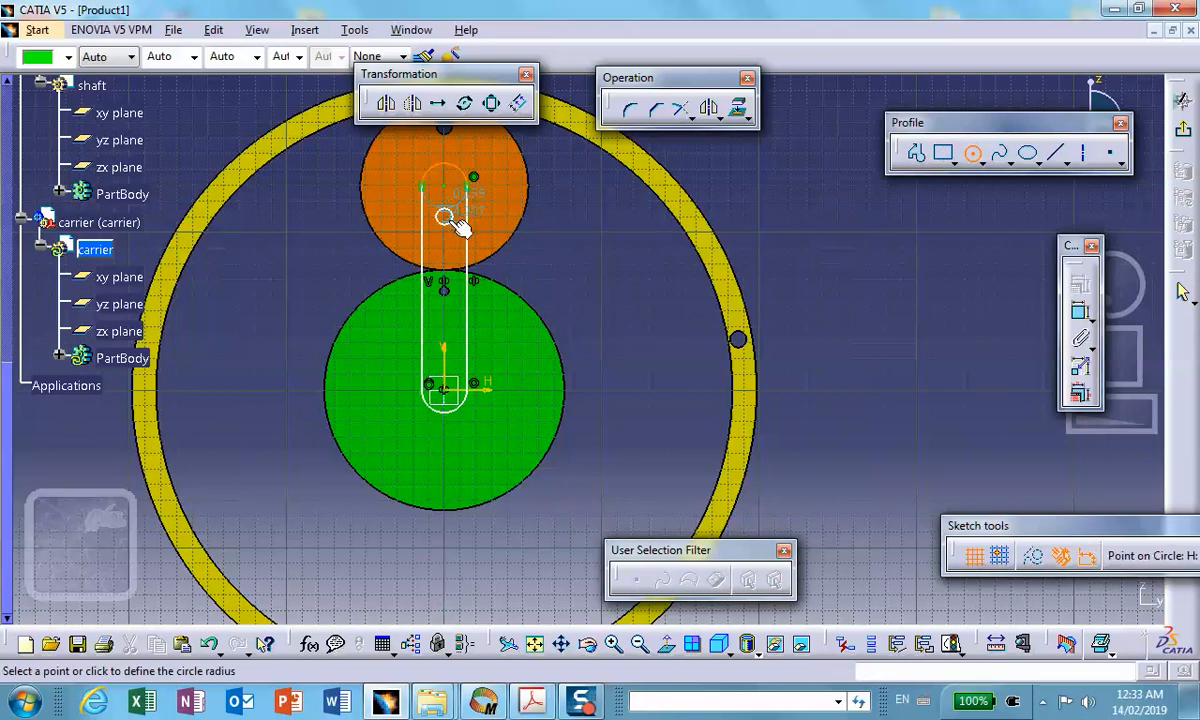
pyautogui.click(452, 216)
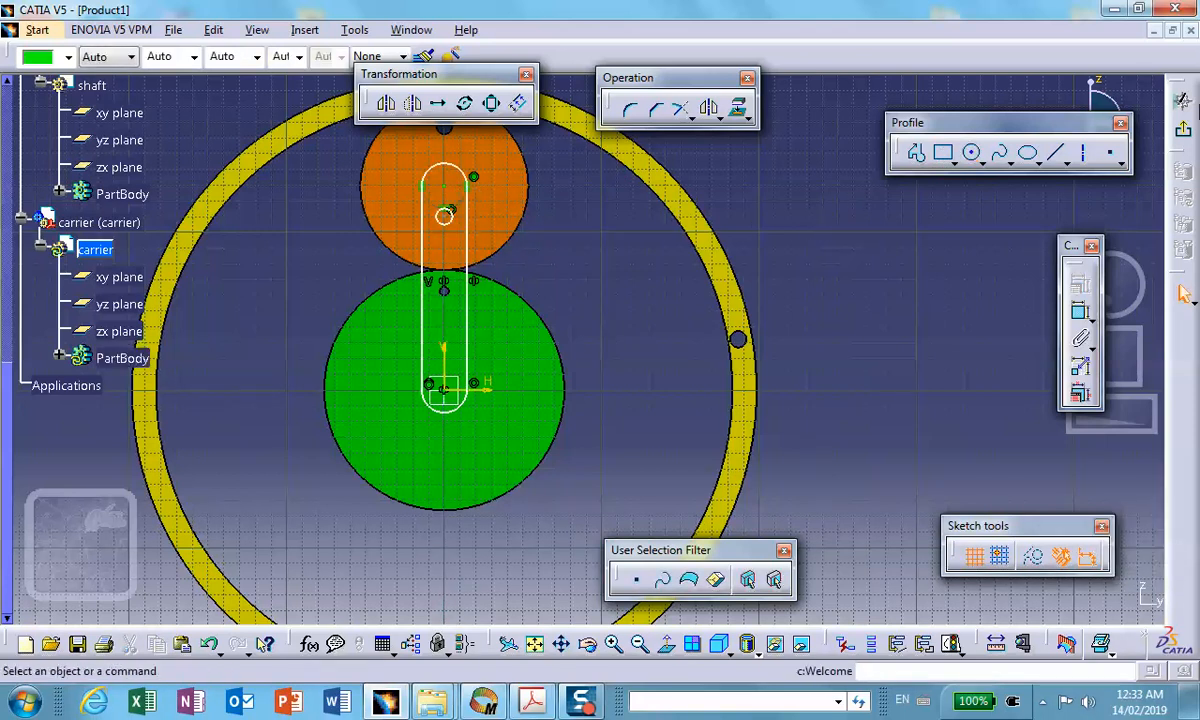
# Finish the carrier sketch and extrude it as a 0.5 in pad.
pyautogui.click(1183, 128)
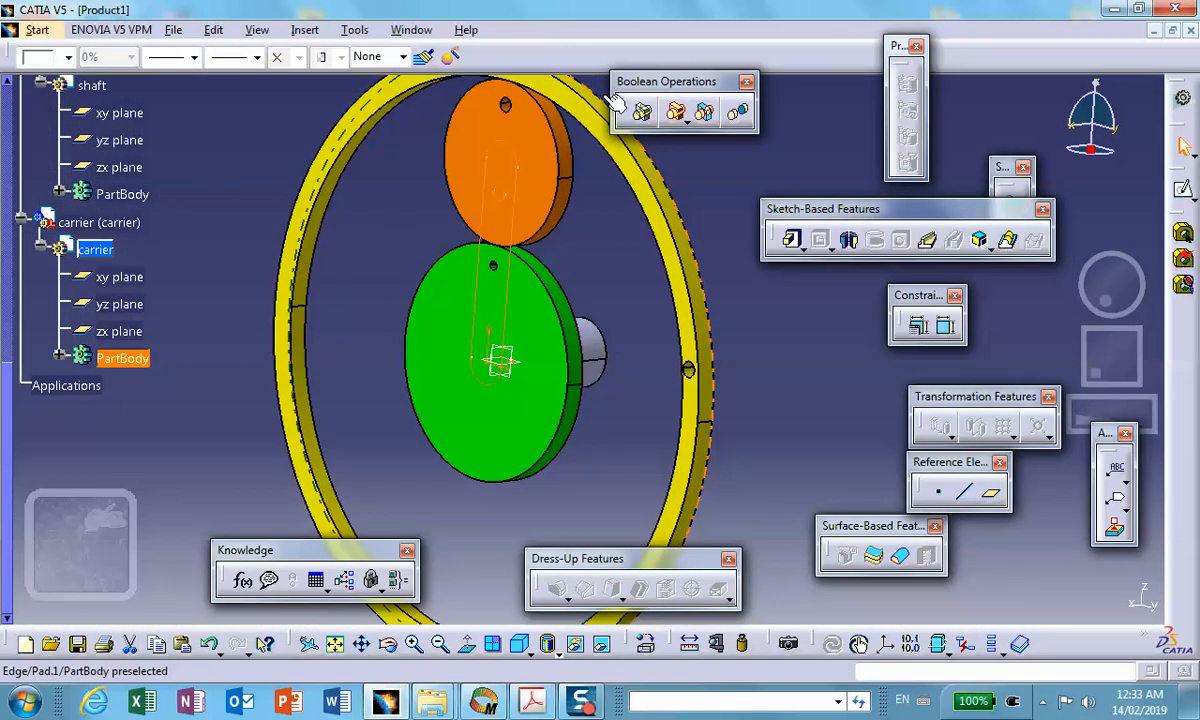
pyautogui.click(793, 241)
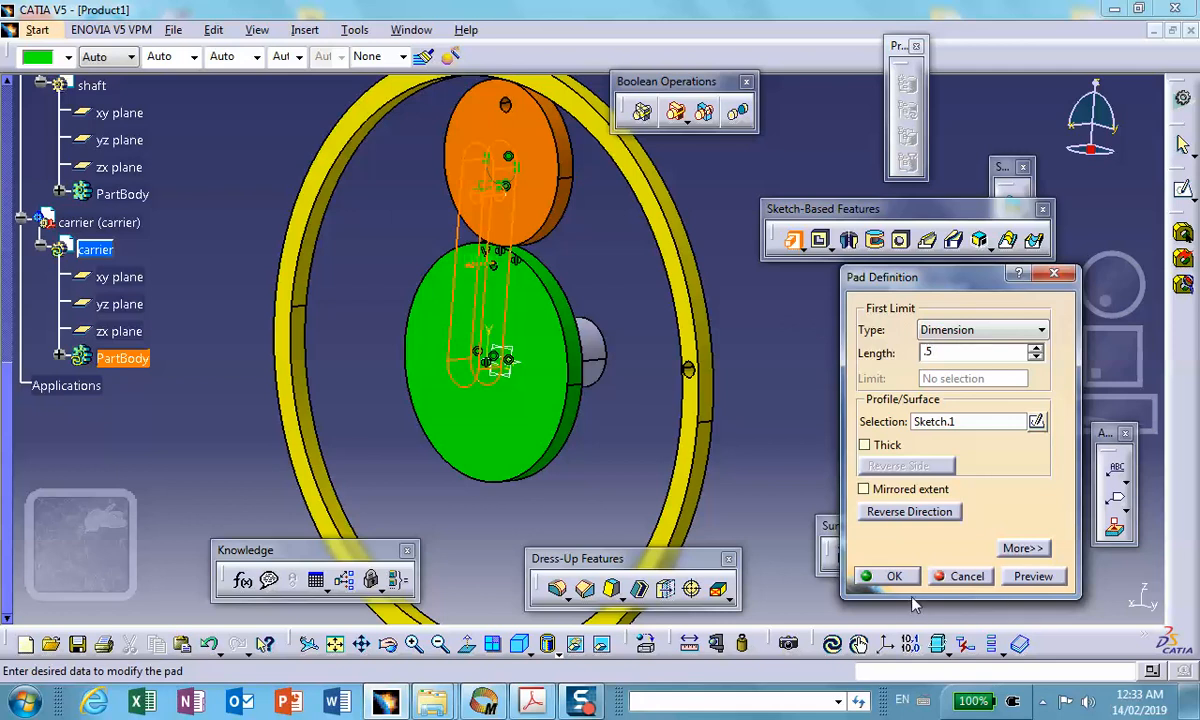
pyautogui.click(885, 576)
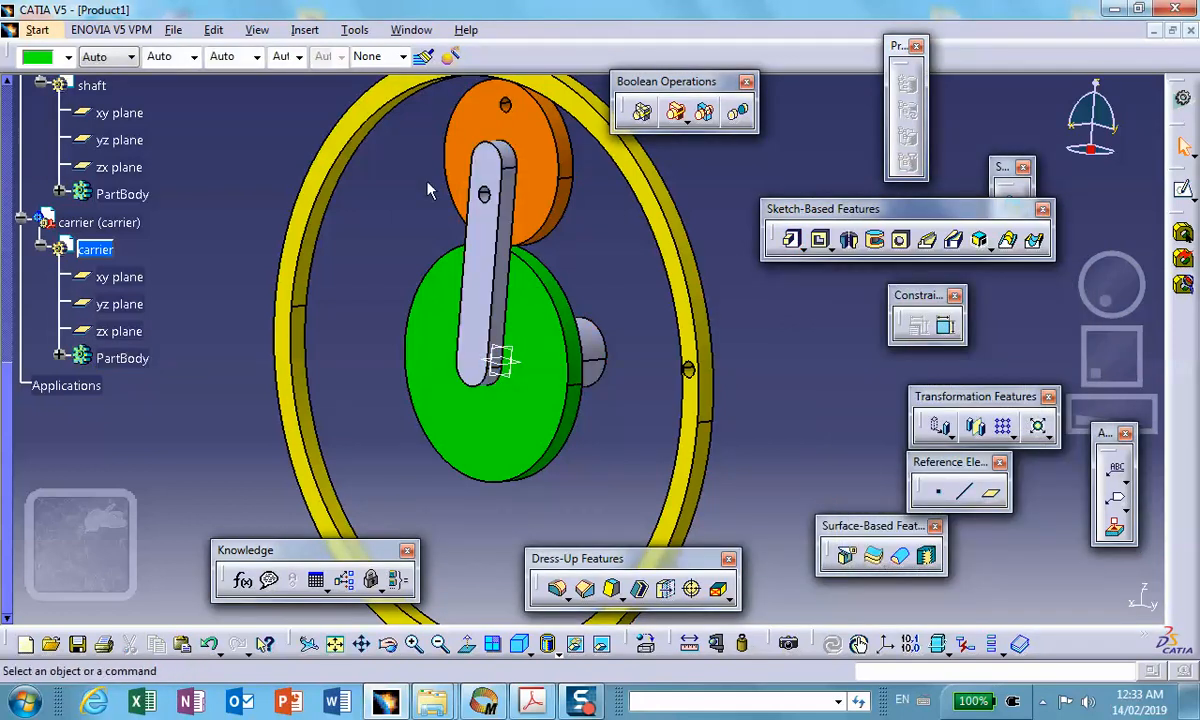
# Color the whole carrier component salmon pink.
pyautogui.click(68, 57)
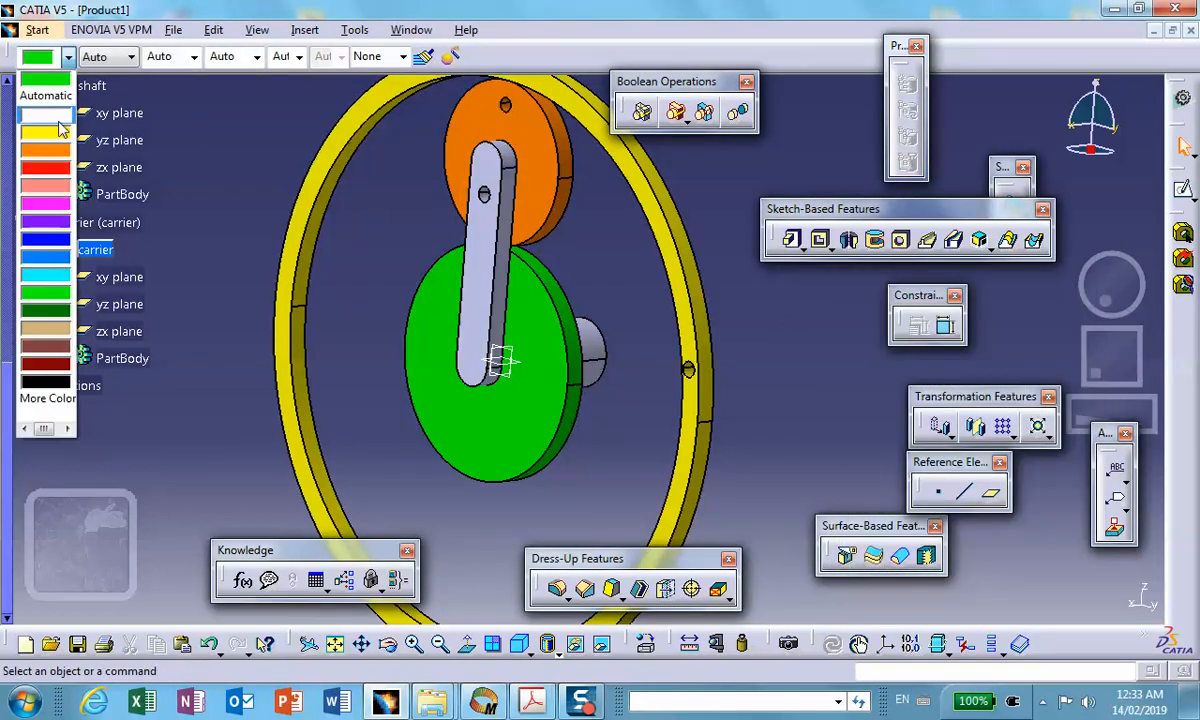
pyautogui.click(46, 192)
pyautogui.click(92, 224)
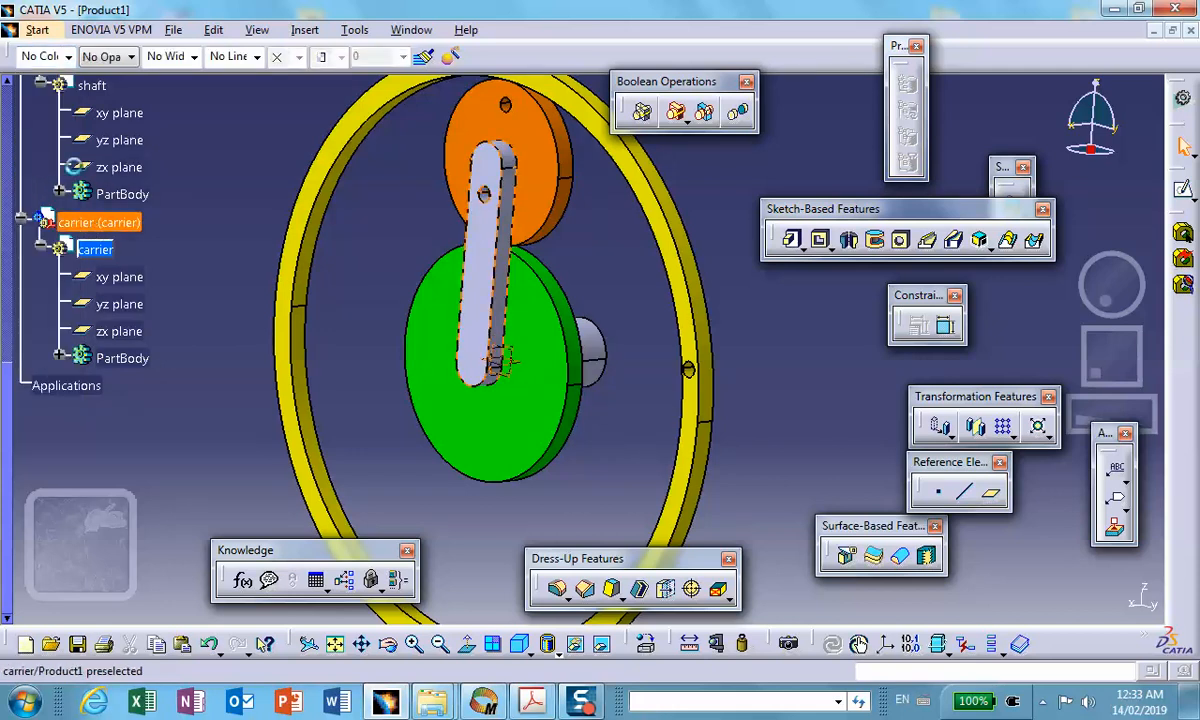
pyautogui.click(66, 57)
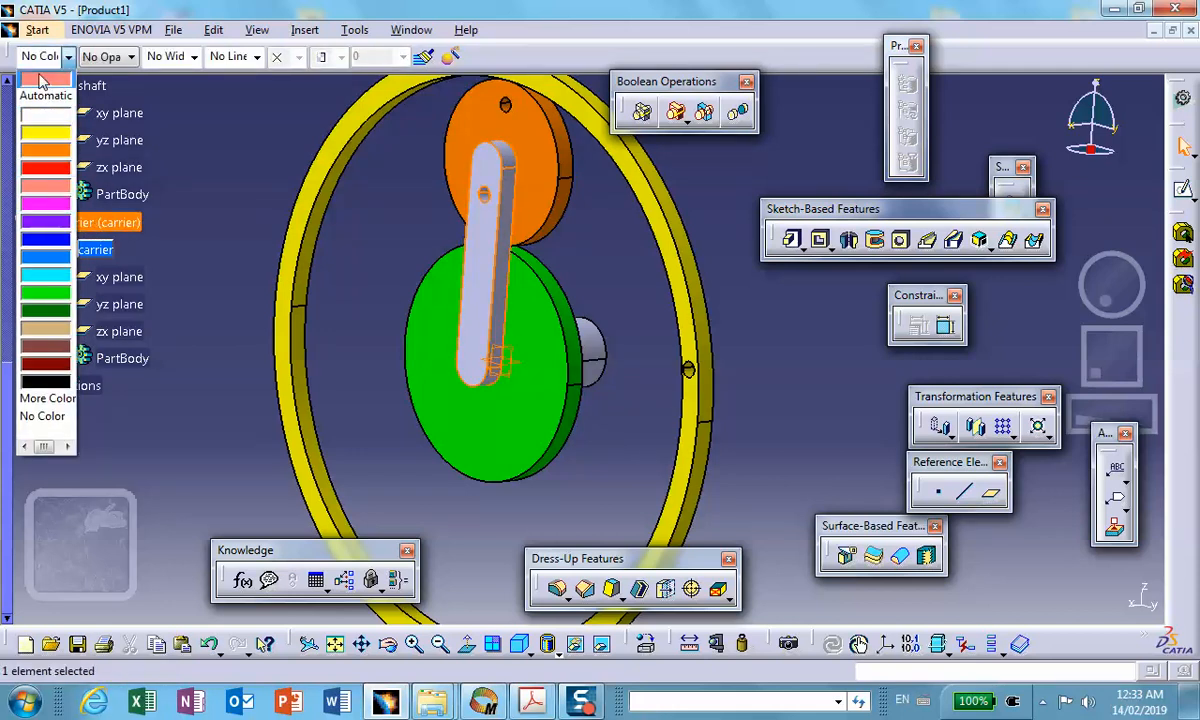
pyautogui.click(40, 80)
pyautogui.click(208, 146)
# Make the planet part active for editing.
pyautogui.moveTo(315, 205); pyautogui.dragTo(336, 240, button='middle')
pyautogui.moveTo(554, 276); pyautogui.dragTo(584, 362, button='middle')
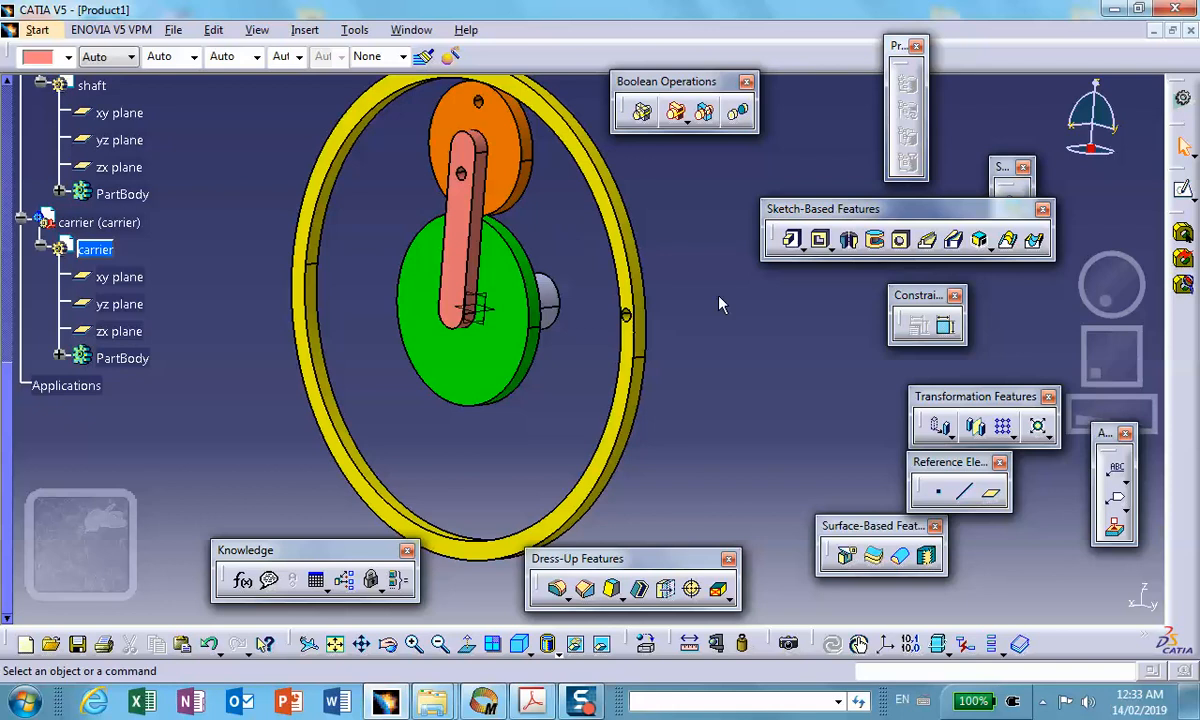
pyautogui.moveTo(663, 270); pyautogui.dragTo(655, 318, button='middle')
pyautogui.moveTo(622, 236); pyautogui.dragTo(650, 294, button='middle')
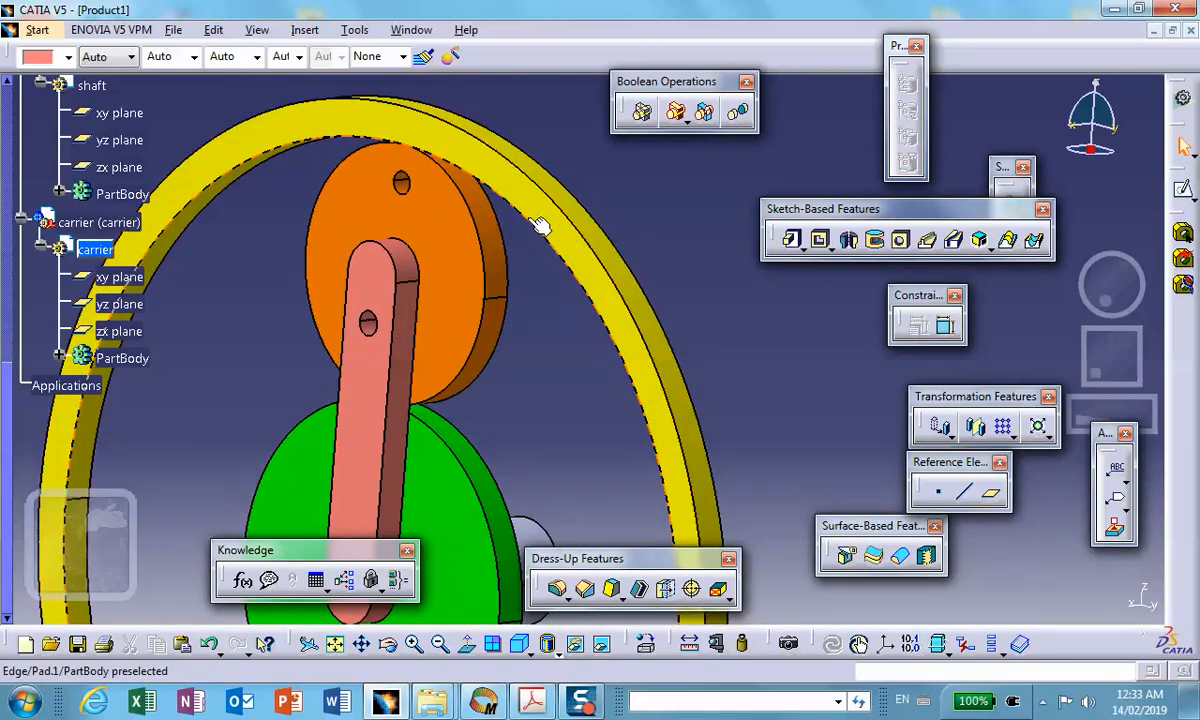
pyautogui.click(448, 225)
pyautogui.click(453, 226)
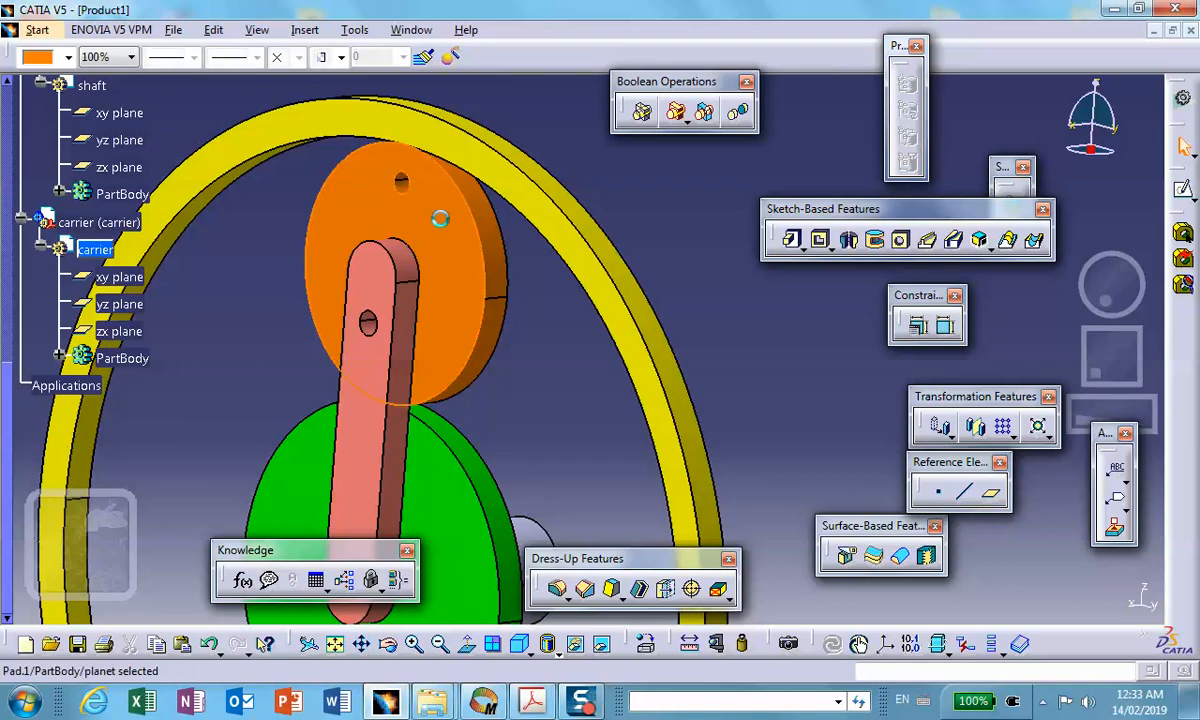
pyautogui.click(655, 200)
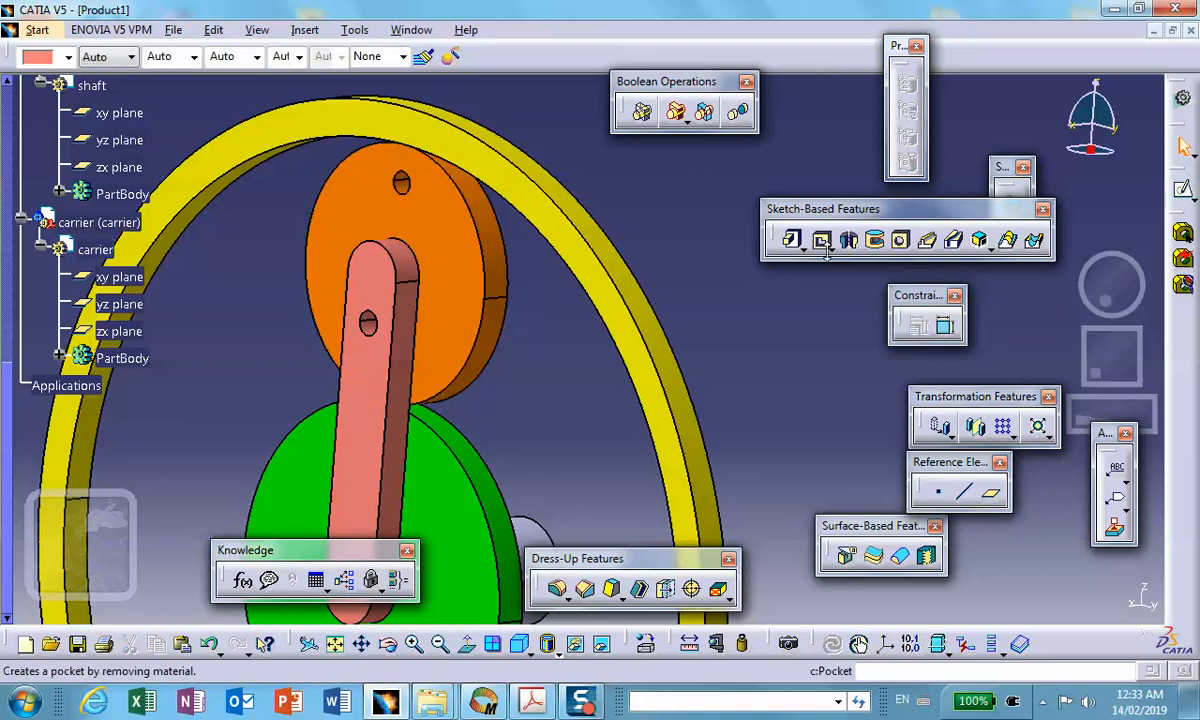
# Create a reference point at the centre of the planet's small hole, using the Circle / Sphere / Ellipse center point type.
pyautogui.click(938, 490)
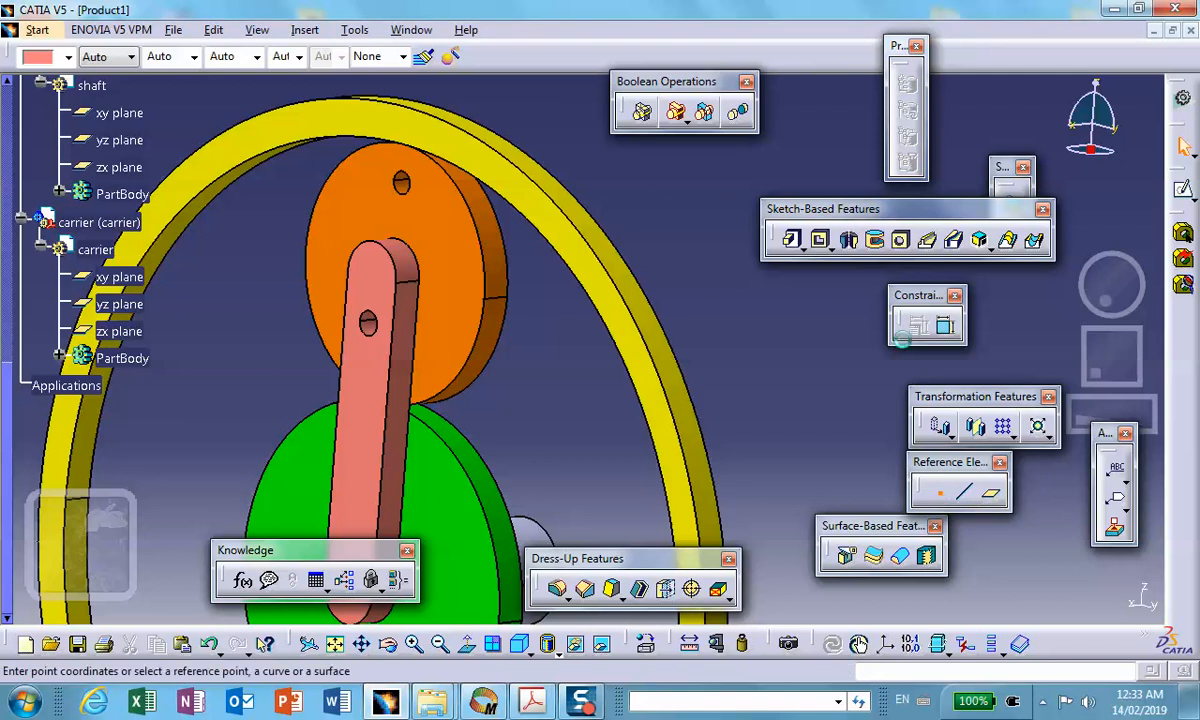
pyautogui.click(955, 128)
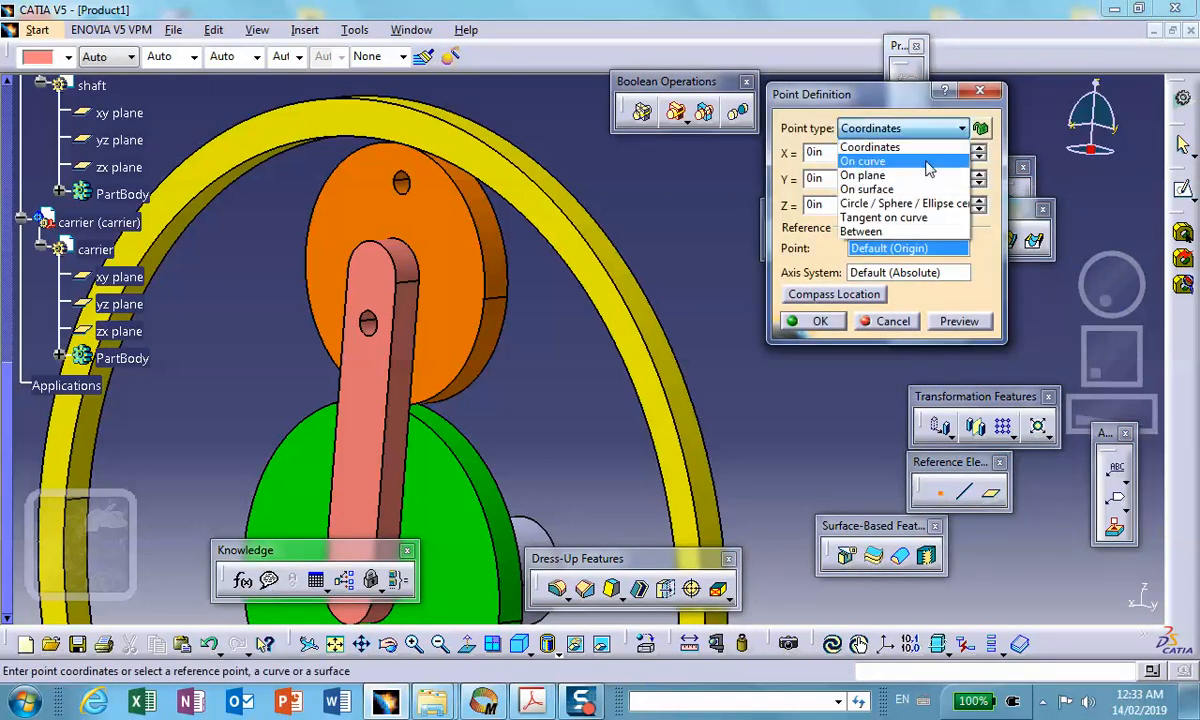
pyautogui.click(880, 199)
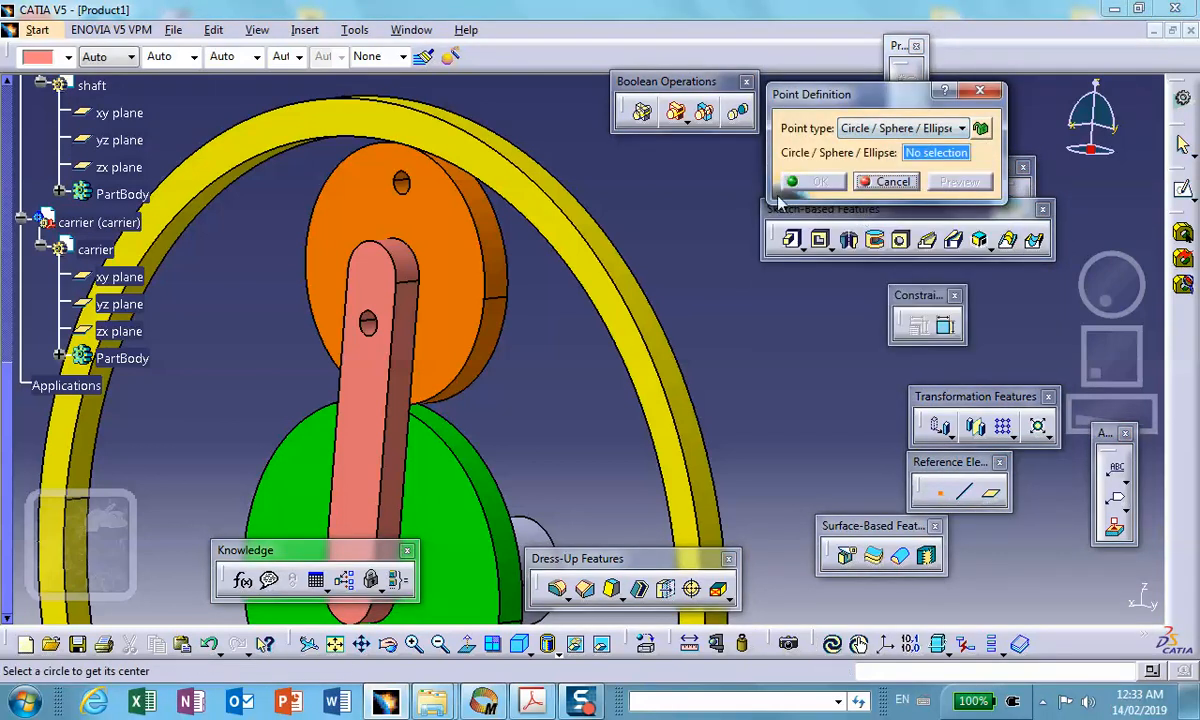
pyautogui.click(408, 183)
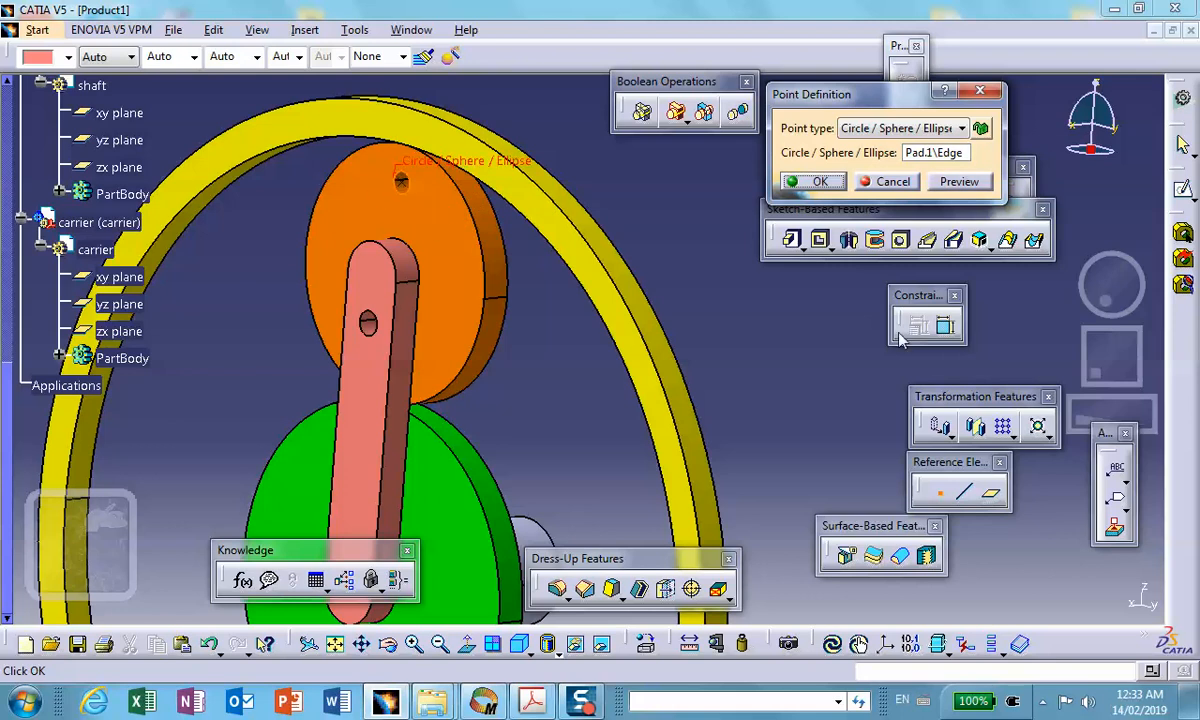
pyautogui.click(823, 183)
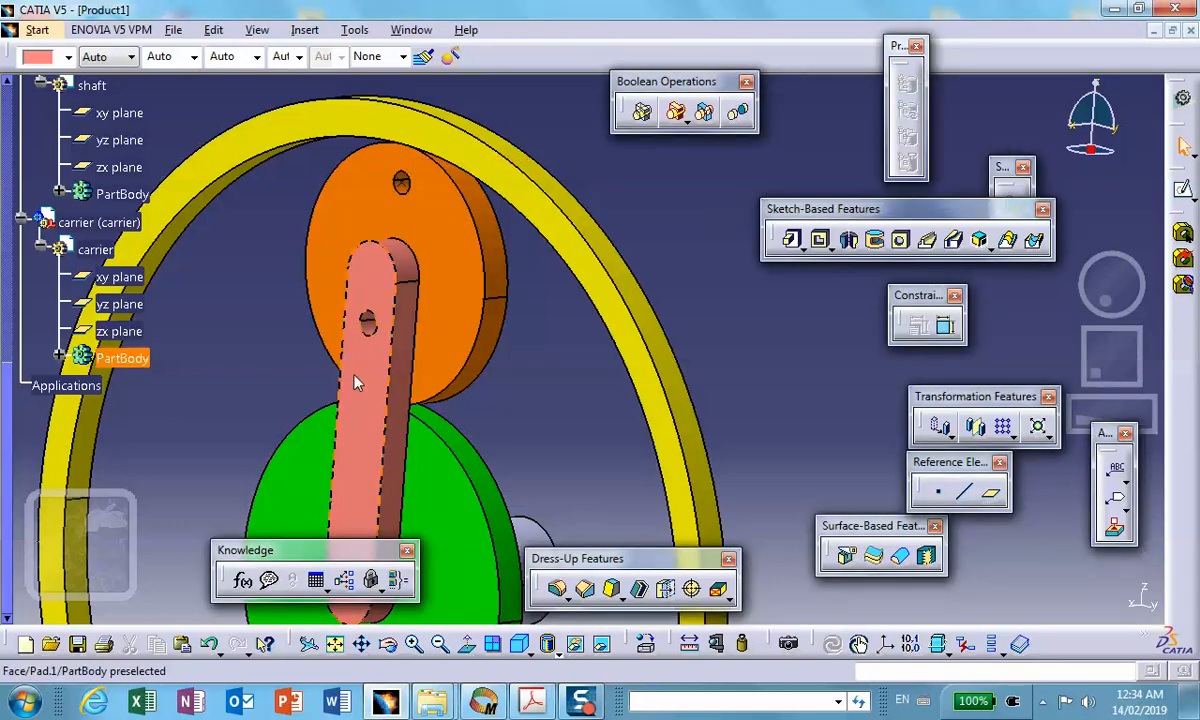
# Copy the carrier's pad onto its own front face.
pyautogui.moveTo(358, 404); pyautogui.dragTo(363, 397)
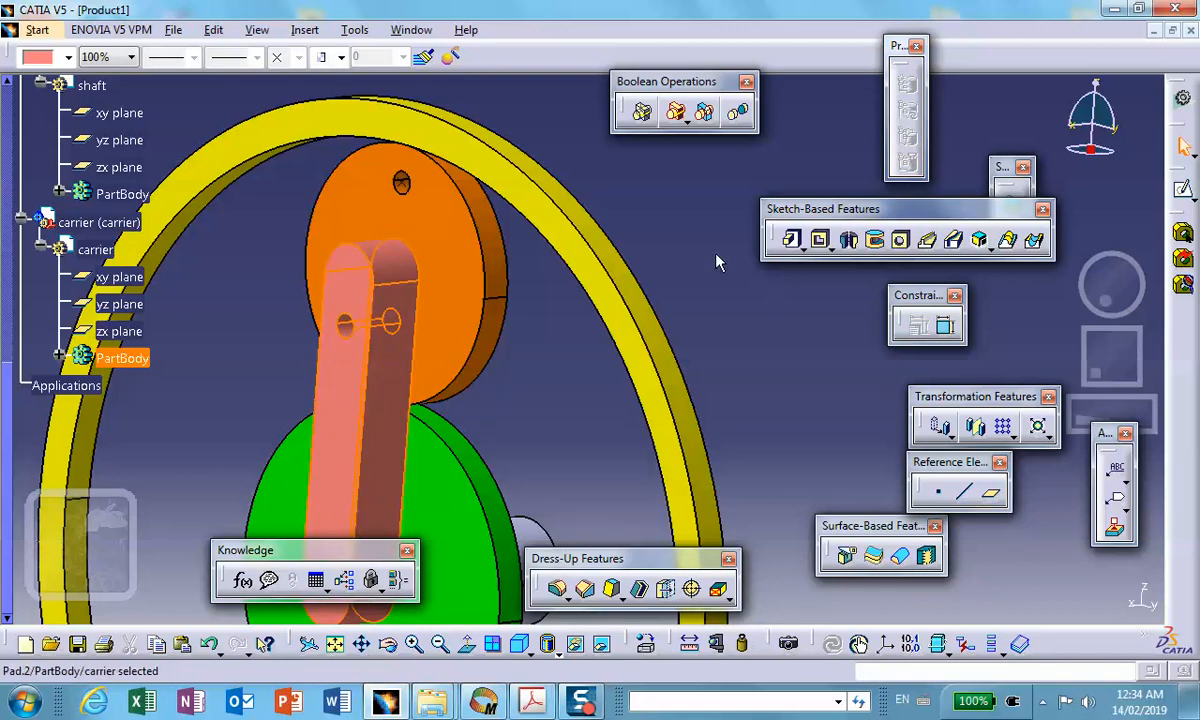
pyautogui.click(654, 205)
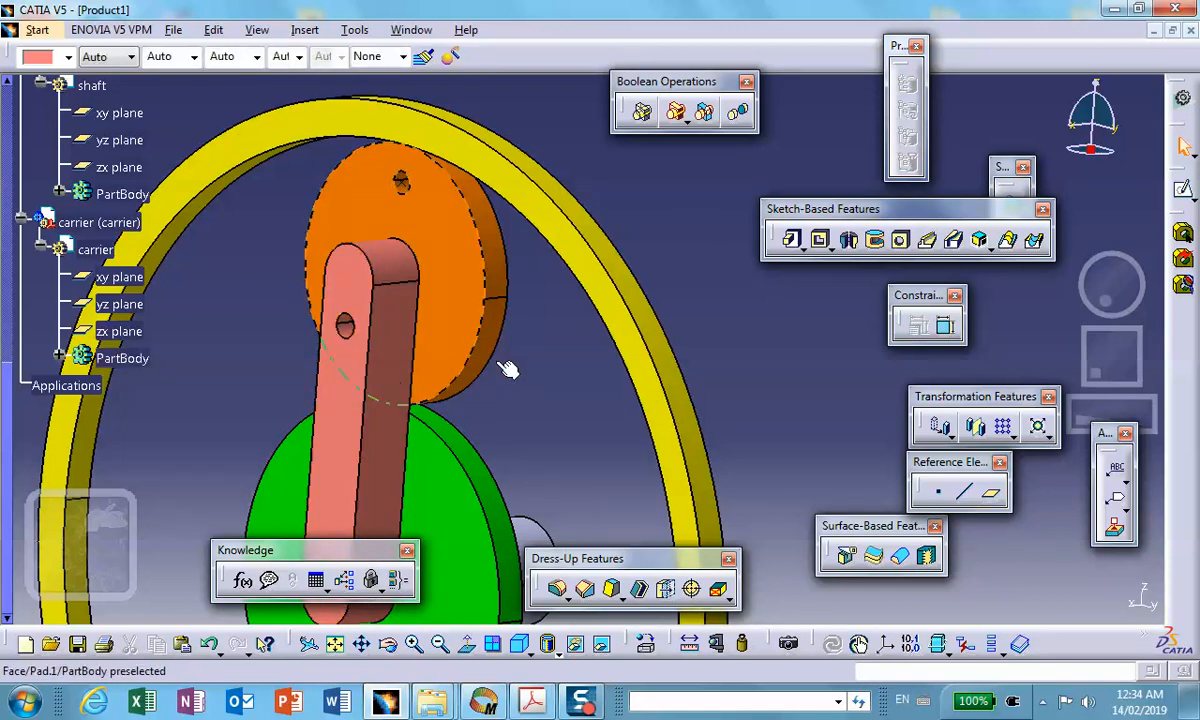
# Make the carrier part active for editing and check the length in its original pad's definition.
pyautogui.moveTo(715, 249); pyautogui.dragTo(392, 333, button='middle')
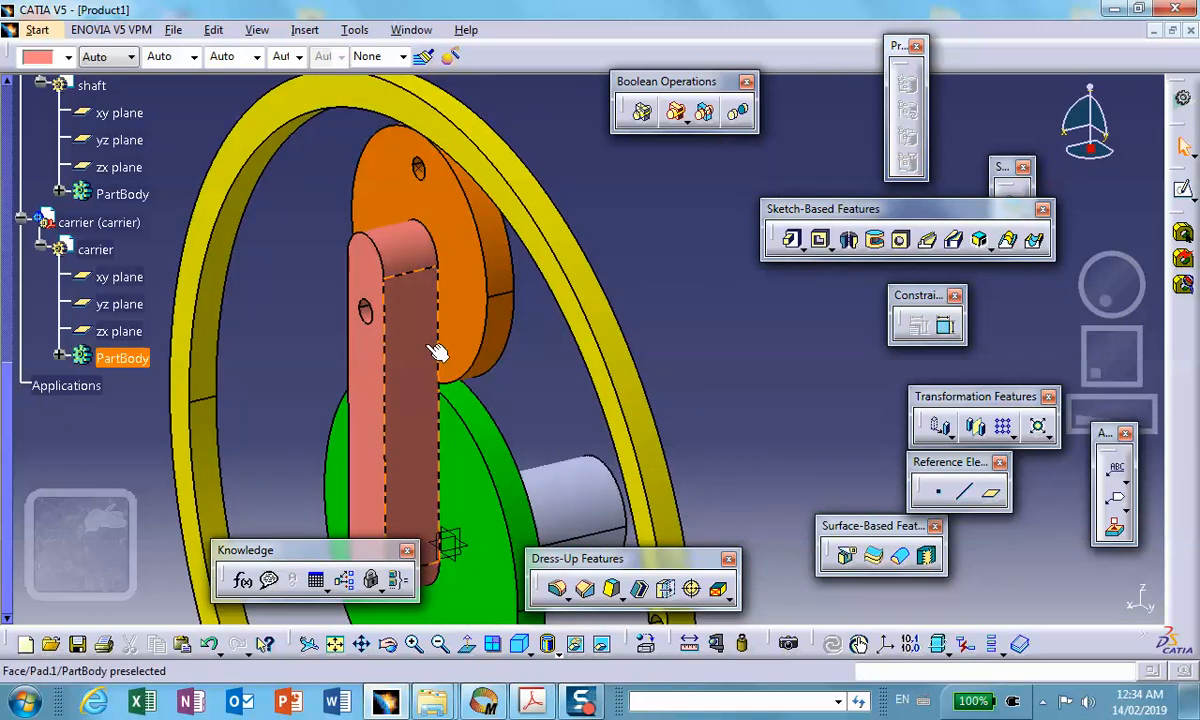
pyautogui.click(411, 358)
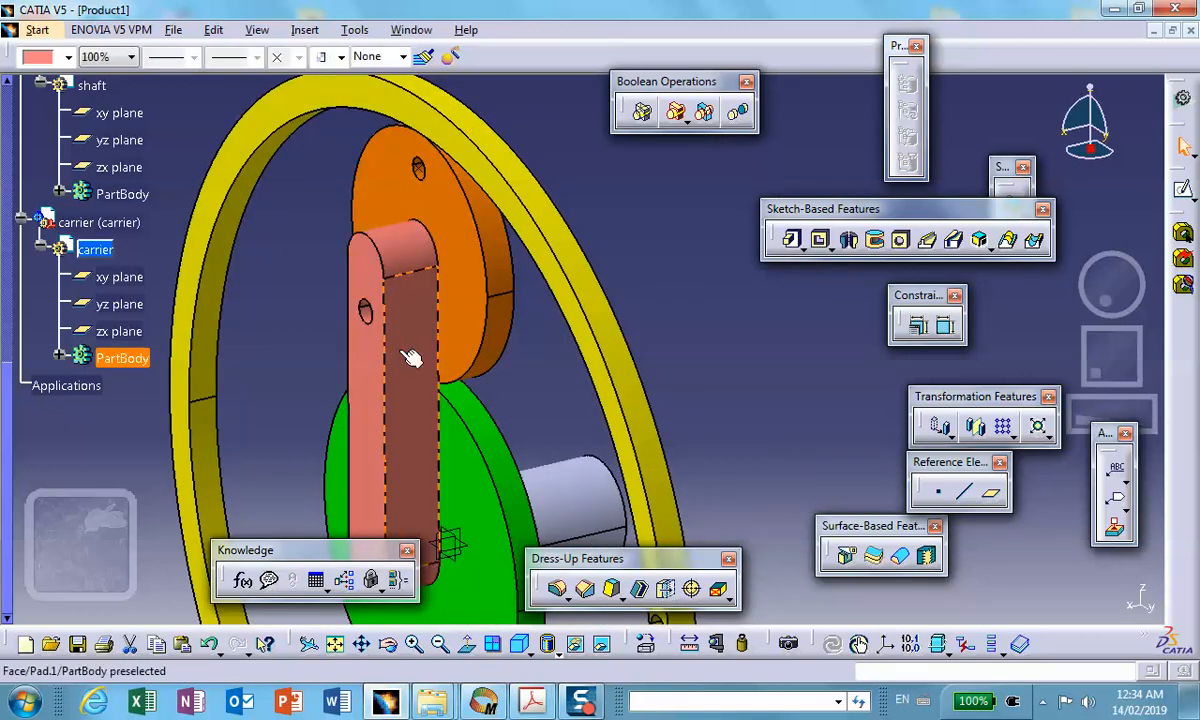
pyautogui.doubleClick(421, 408)
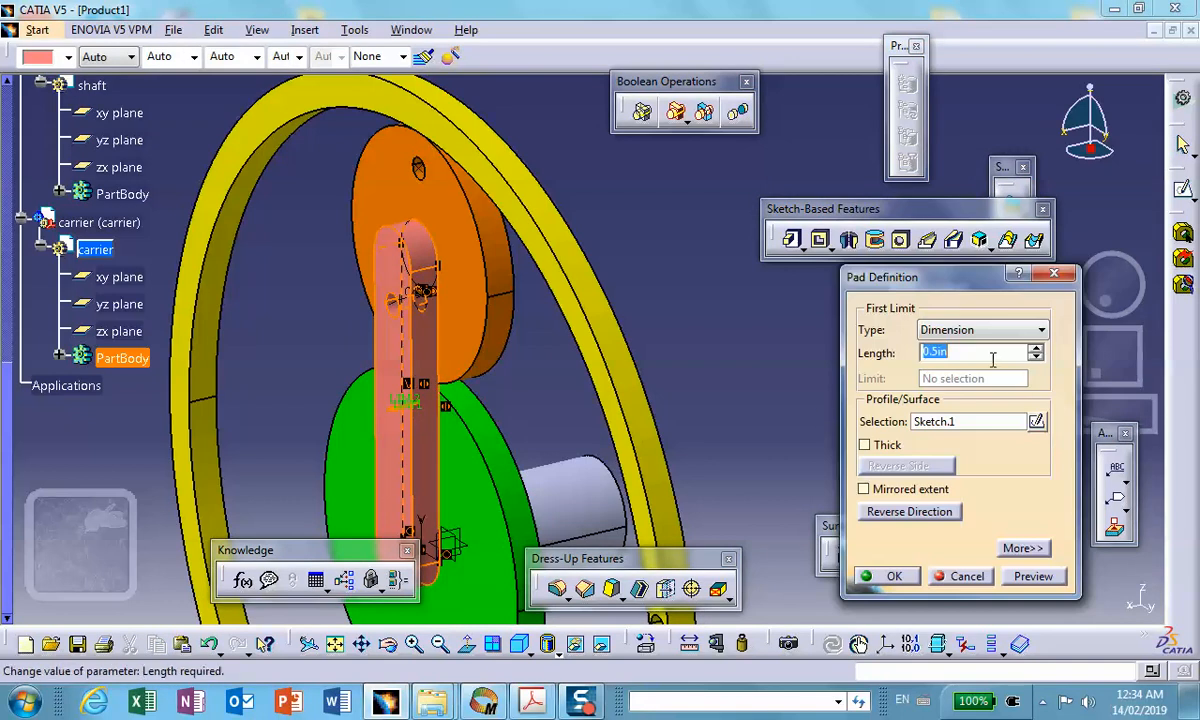
pyautogui.click(893, 577)
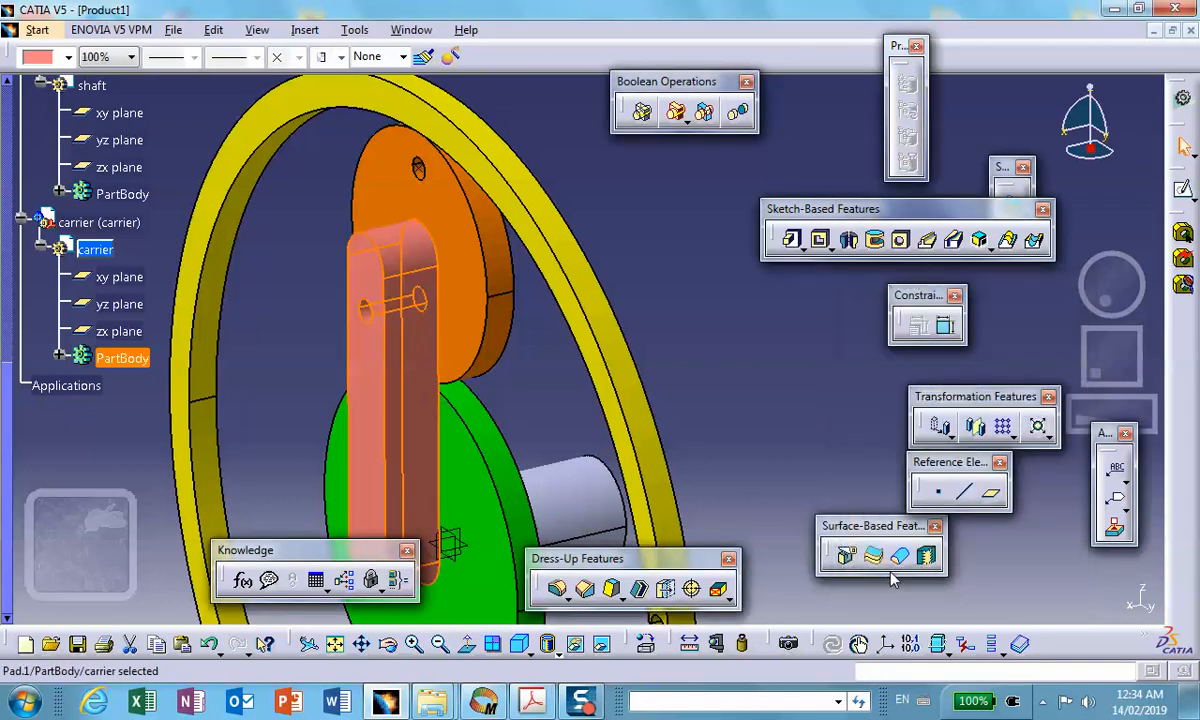
# Set the length of the carrier's original pad to .25 in.
pyautogui.doubleClick(415, 396)
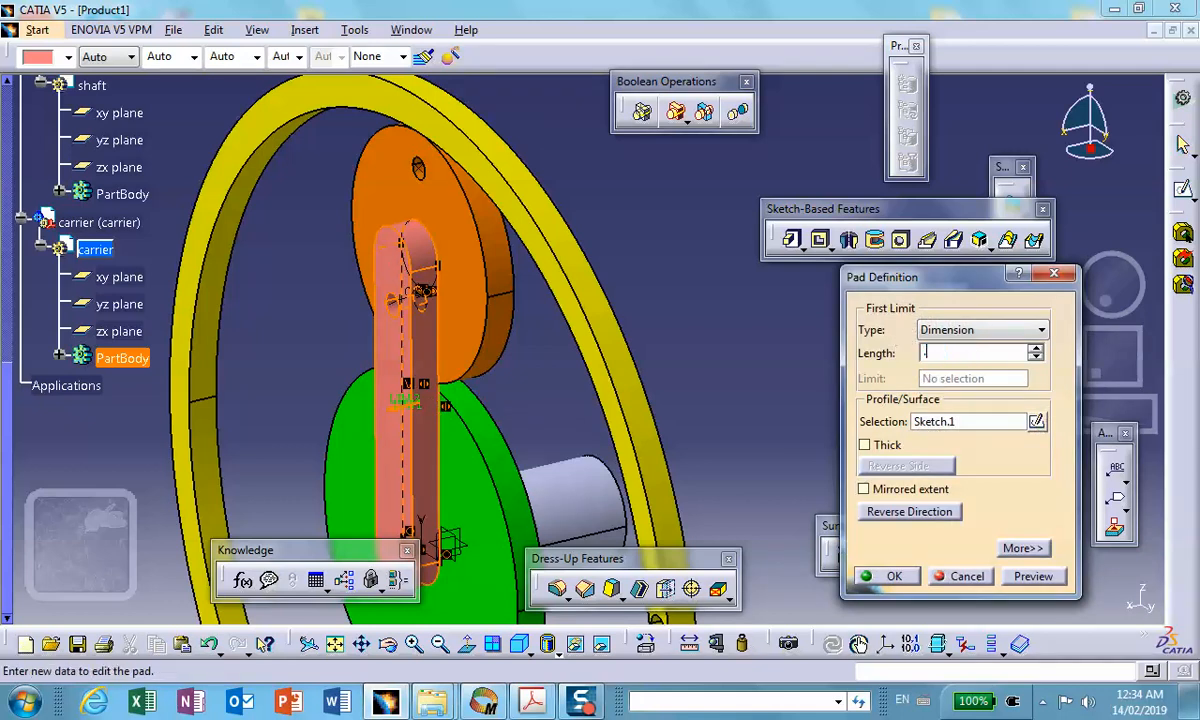
pyautogui.write('.25')
pyautogui.click(895, 575)
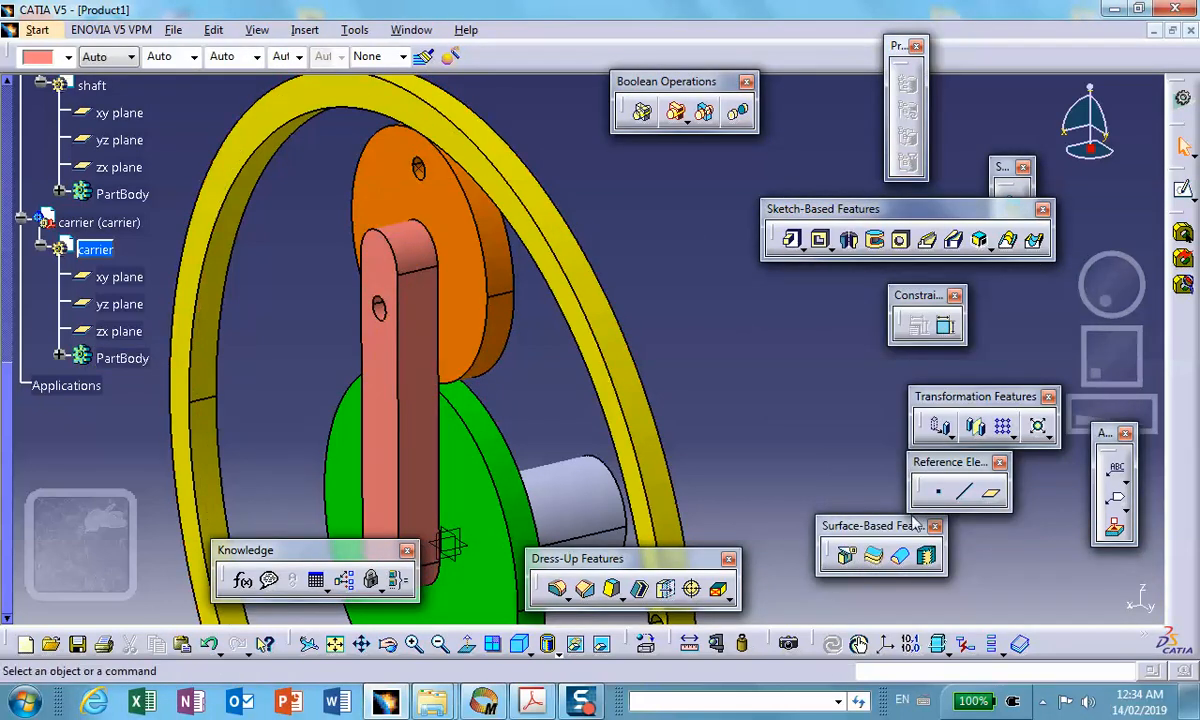
# Create a reference point at the centre of the carrier's small hole, using the Circle / Sphere / Ellipse center point type.
pyautogui.moveTo(721, 368)
pyautogui.mouseDown(button='middle')
pyautogui.moveTo(647, 423)
pyautogui.moveTo(735, 400)
pyautogui.mouseUp(button='middle')
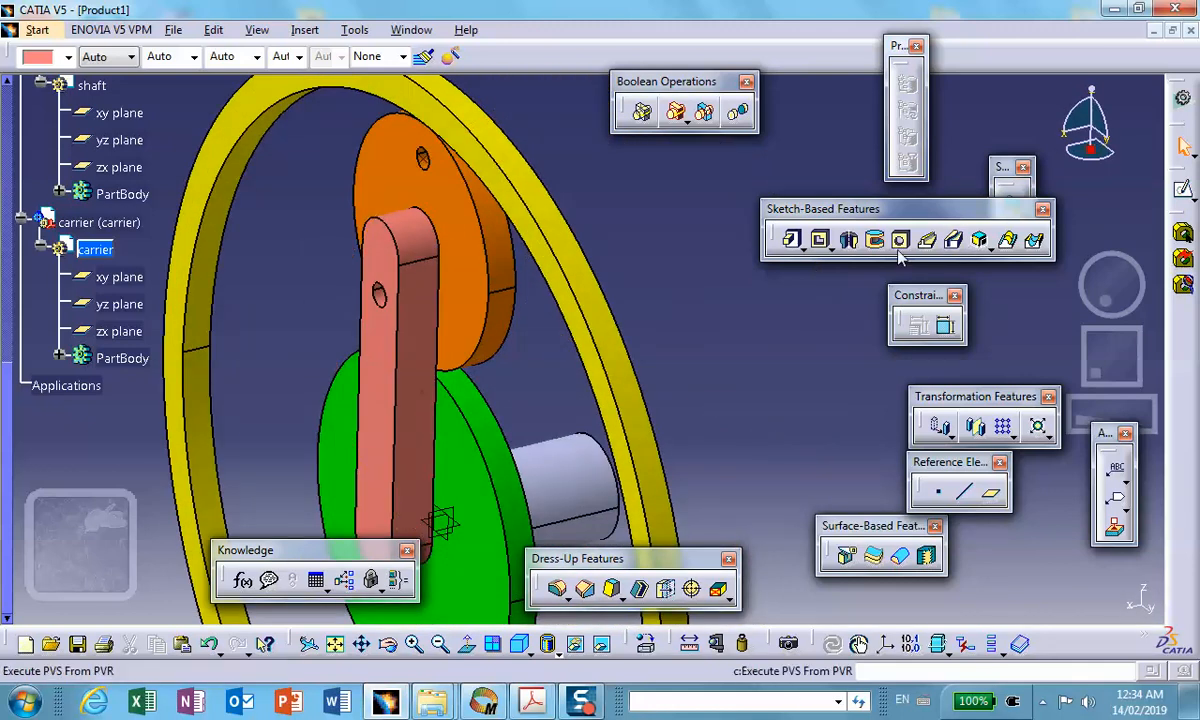
pyautogui.click(938, 491)
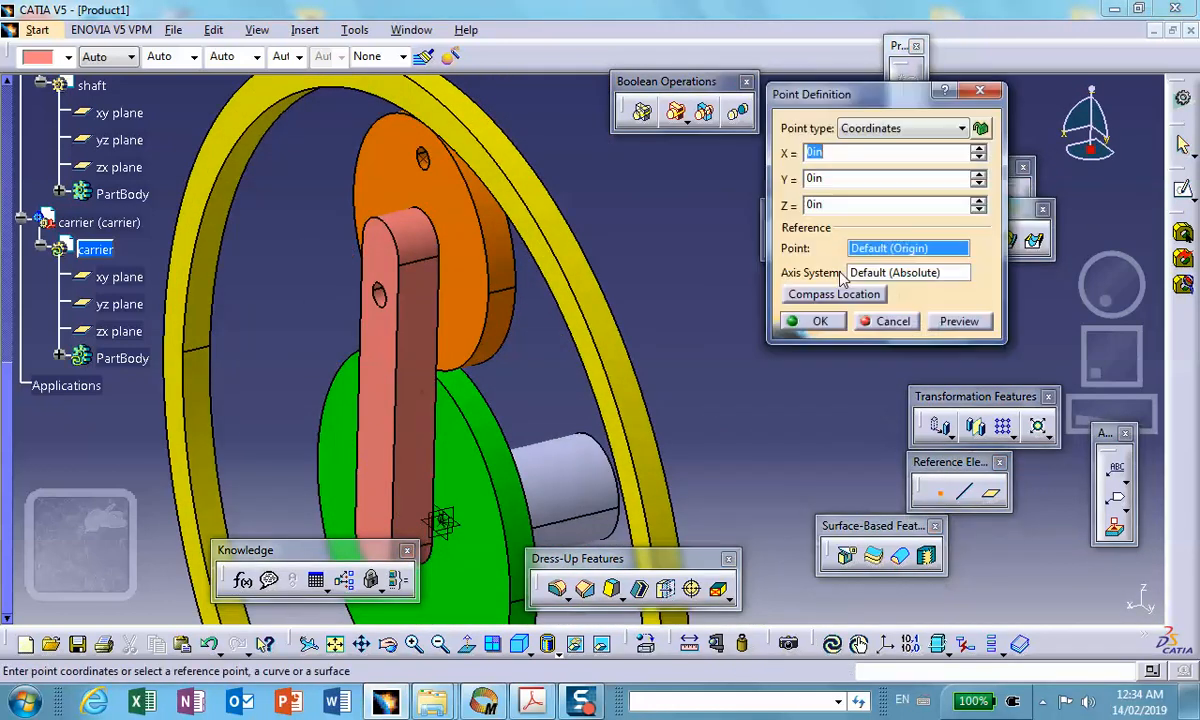
pyautogui.click(920, 127)
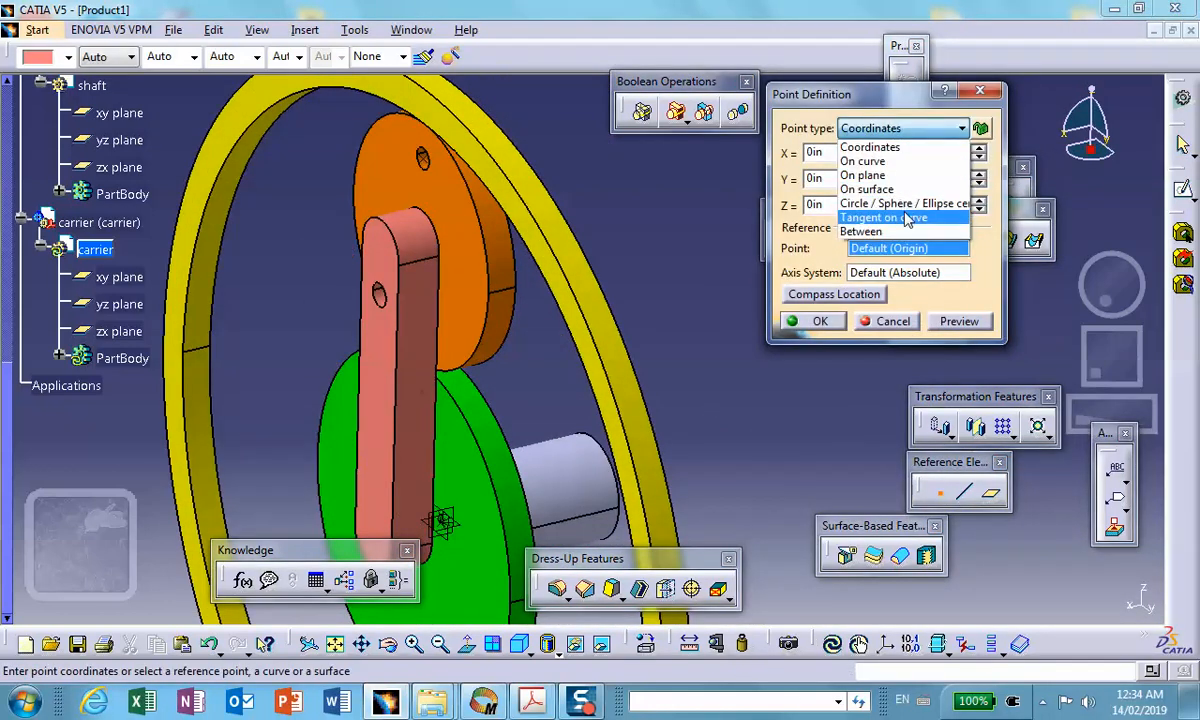
pyautogui.click(857, 203)
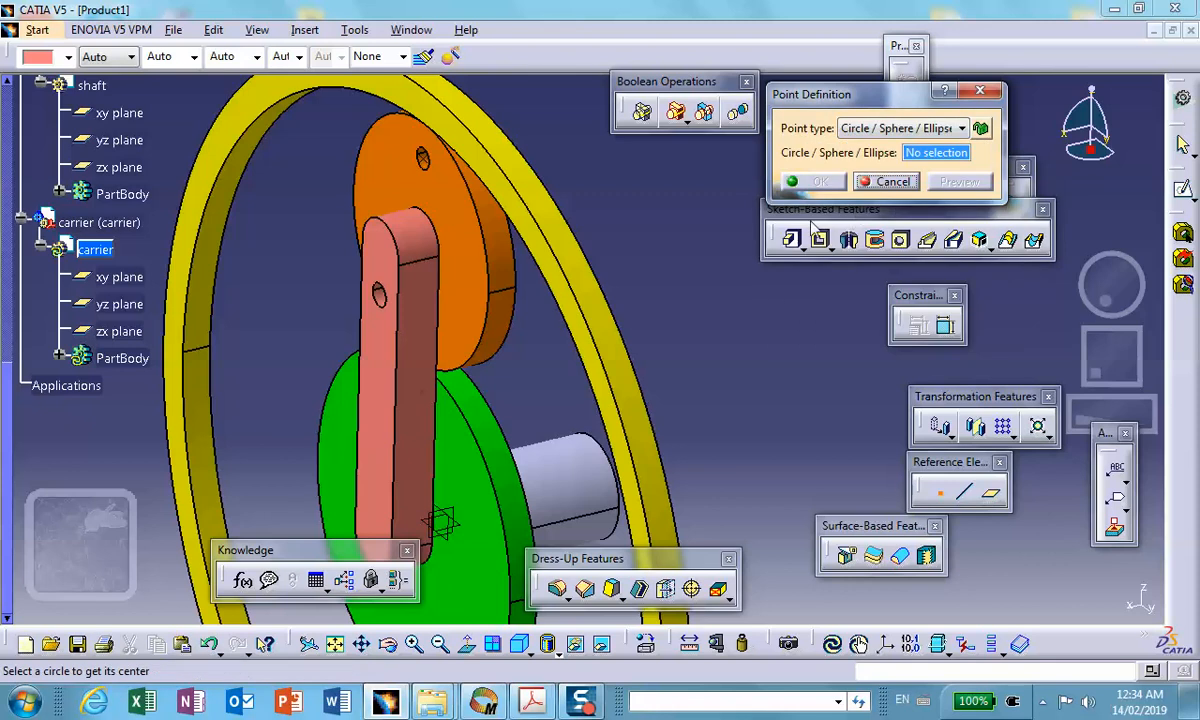
pyautogui.click(386, 299)
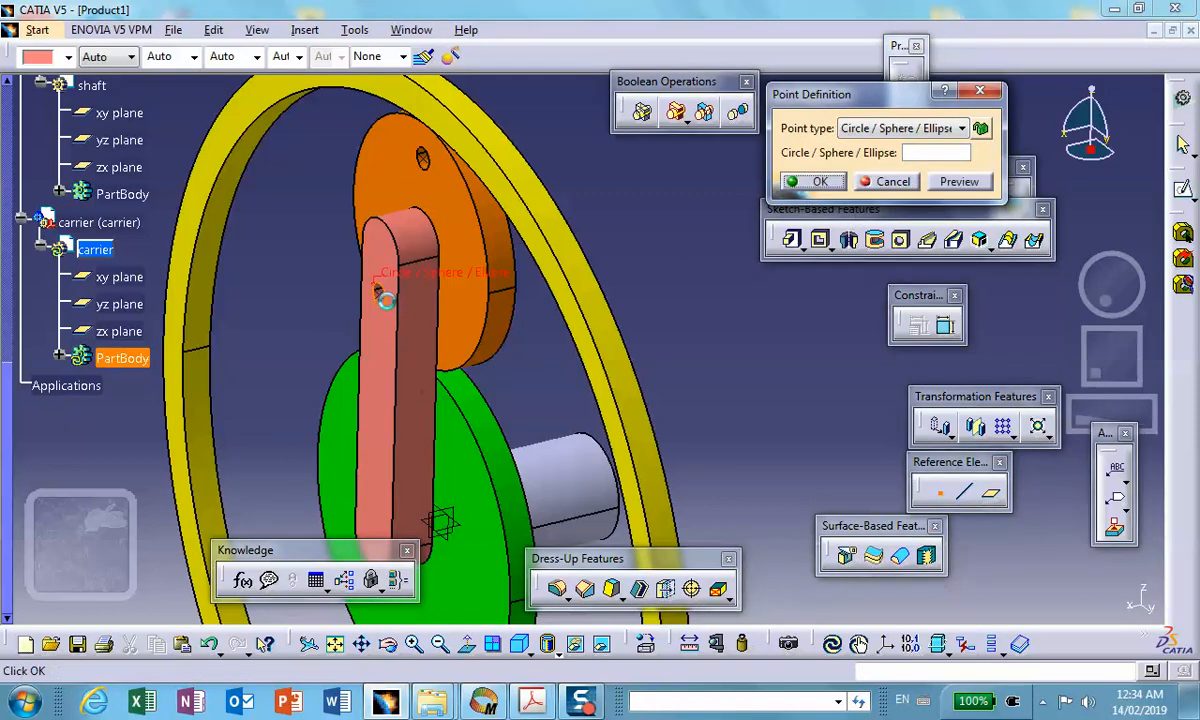
pyautogui.click(820, 182)
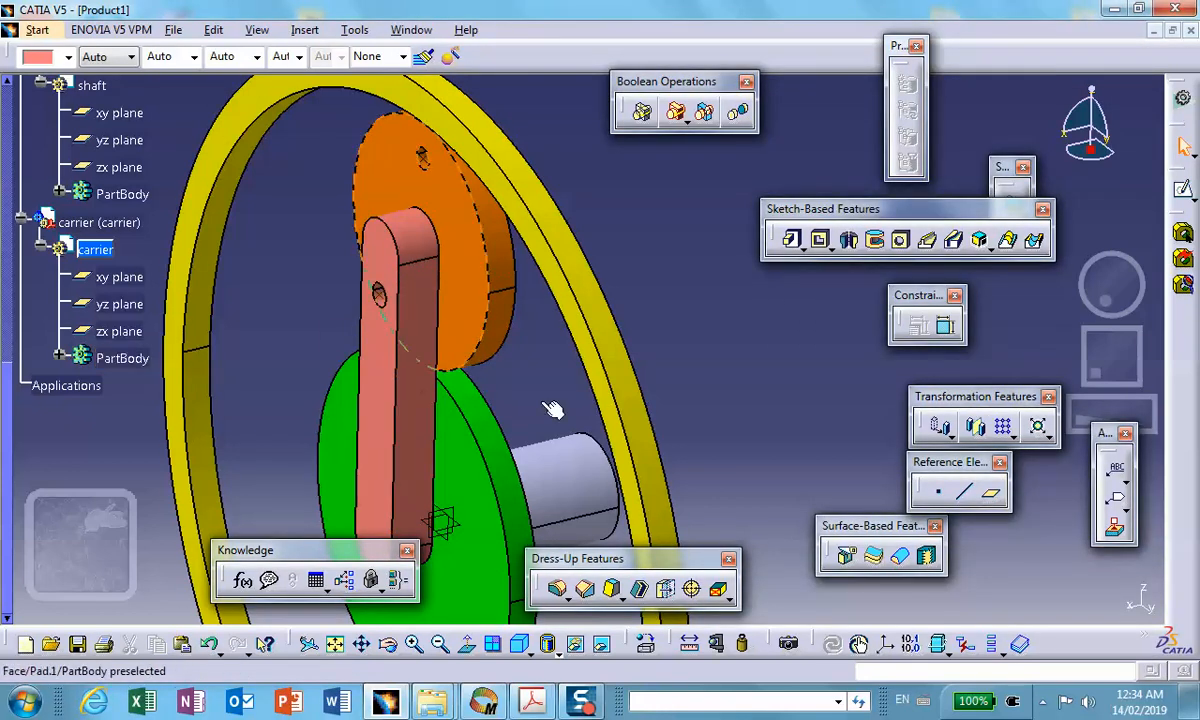
# Make the ring part active for editing.
pyautogui.moveTo(553, 410); pyautogui.dragTo(655, 252, button='middle')
pyautogui.click(600, 195)
pyautogui.scroll(-2, 735, 252)
pyautogui.moveTo(742, 252); pyautogui.dragTo(657, 204, button='middle')
pyautogui.click(597, 232)
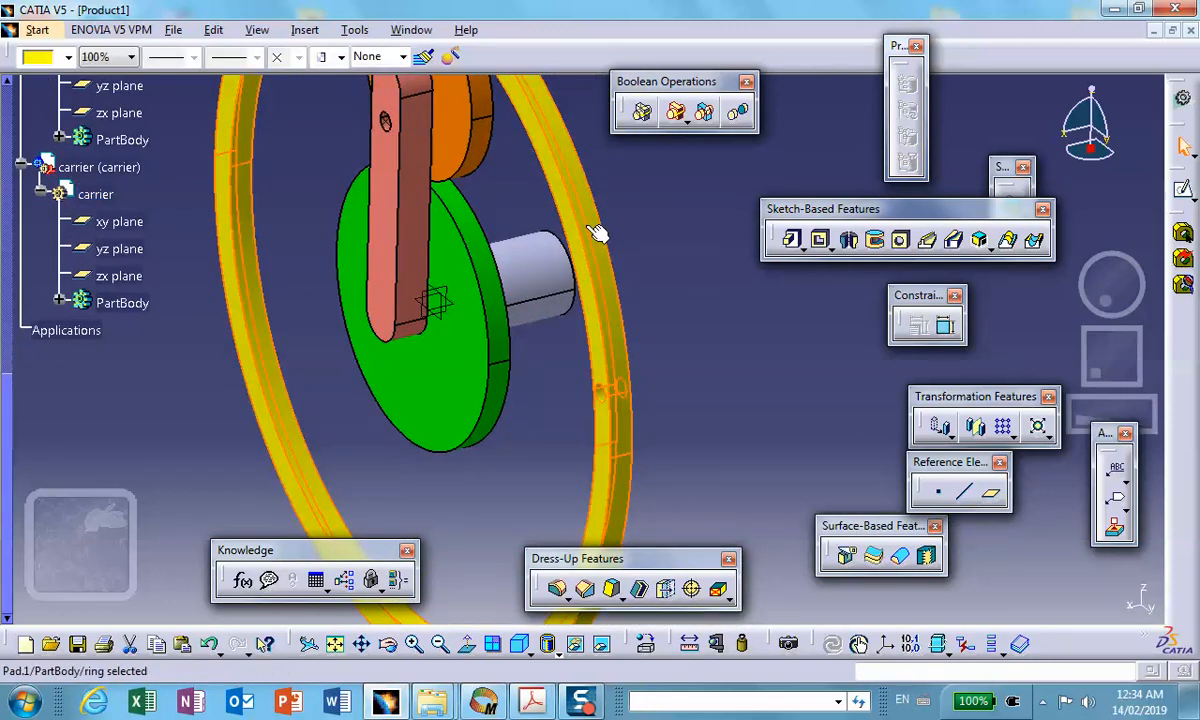
pyautogui.click(737, 313)
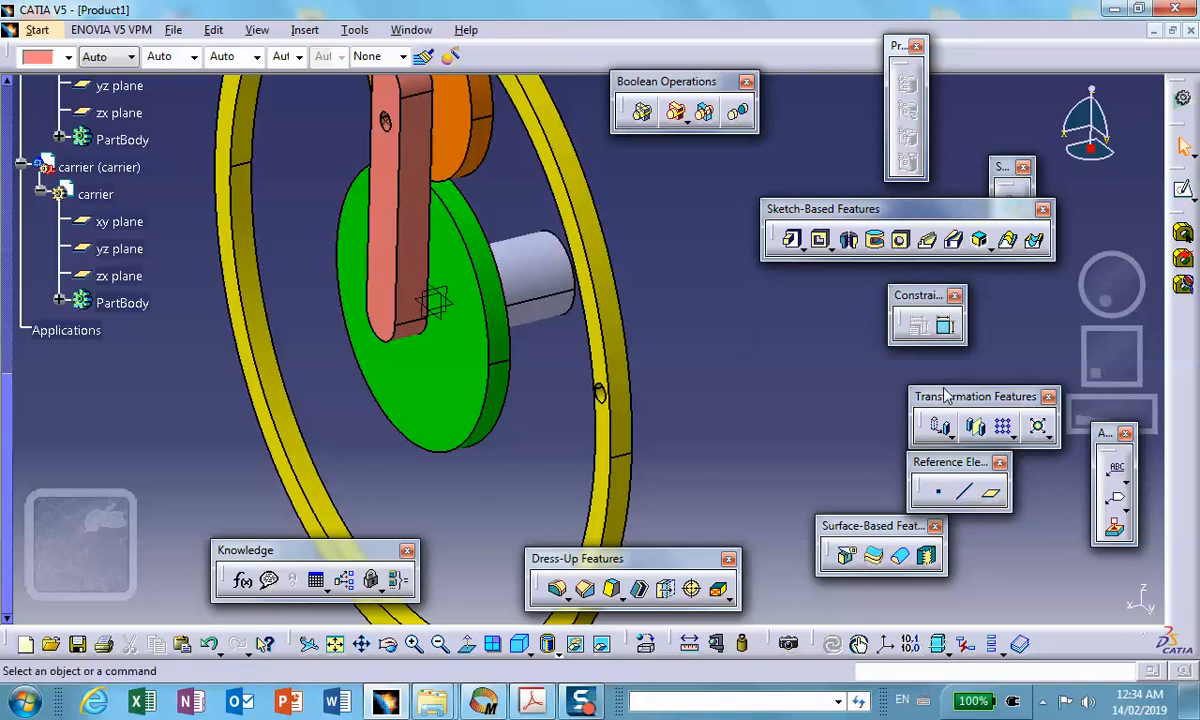
# Create a Circle / Sphere / Ellipse center reference point from the circular edge of the ring's small hole.
pyautogui.click(938, 486)
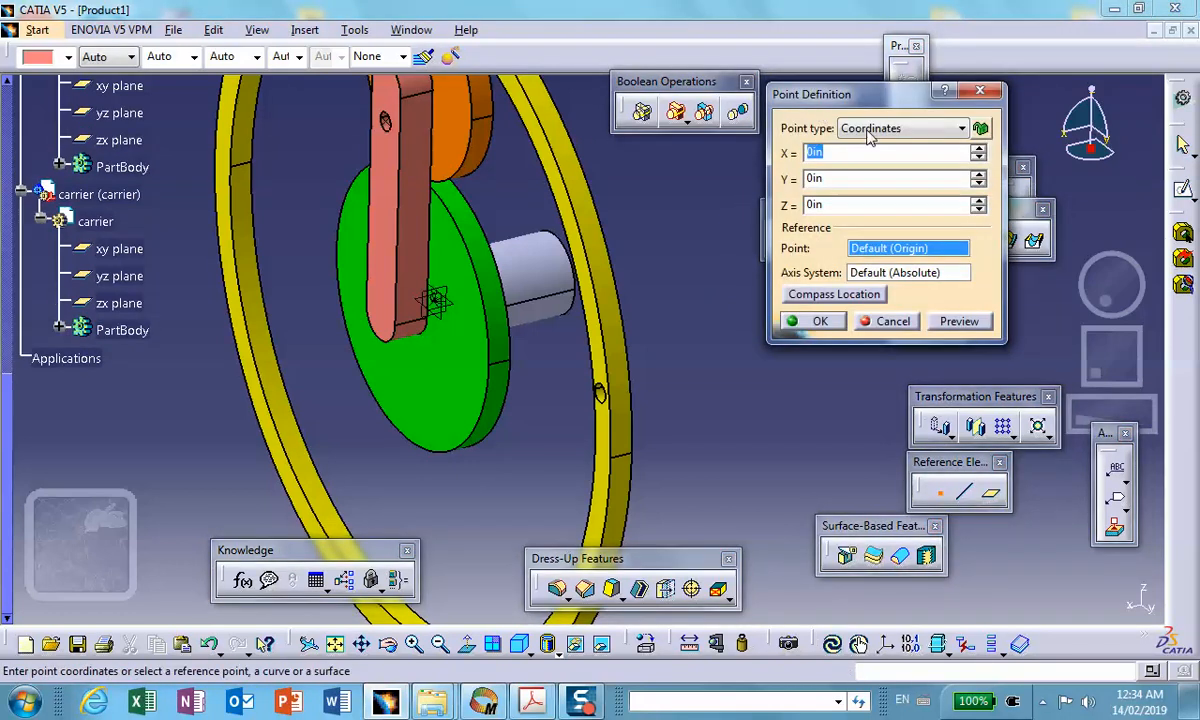
pyautogui.click(961, 130)
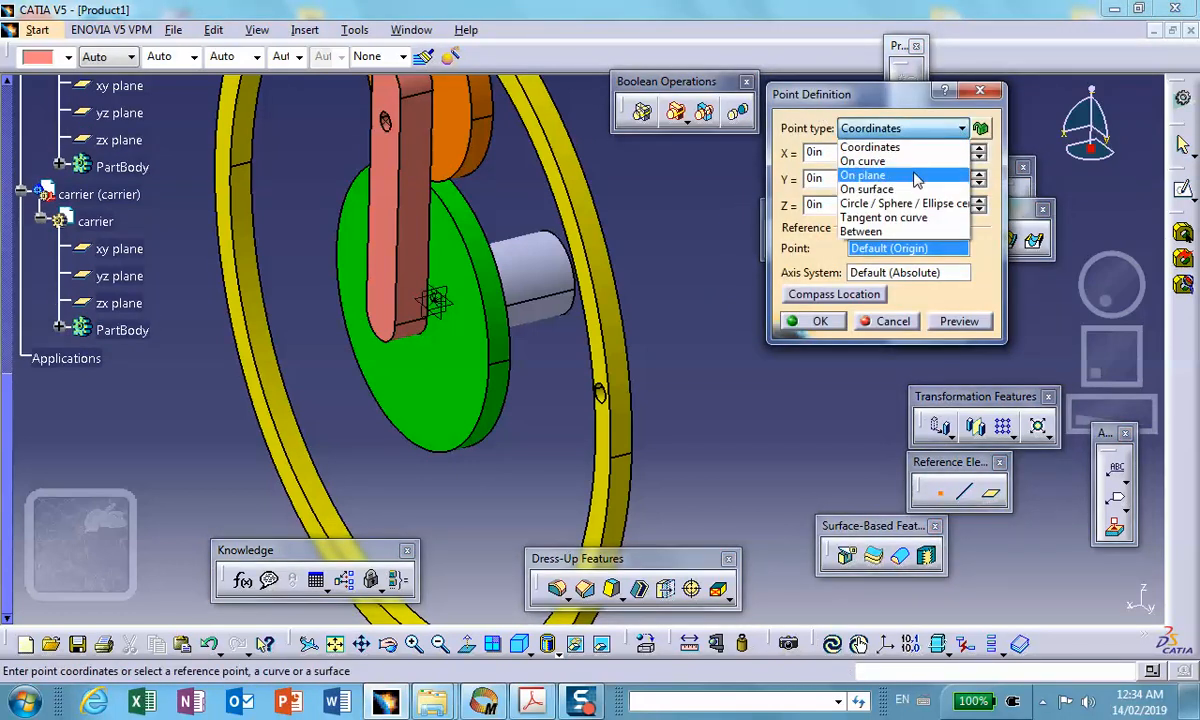
pyautogui.click(902, 204)
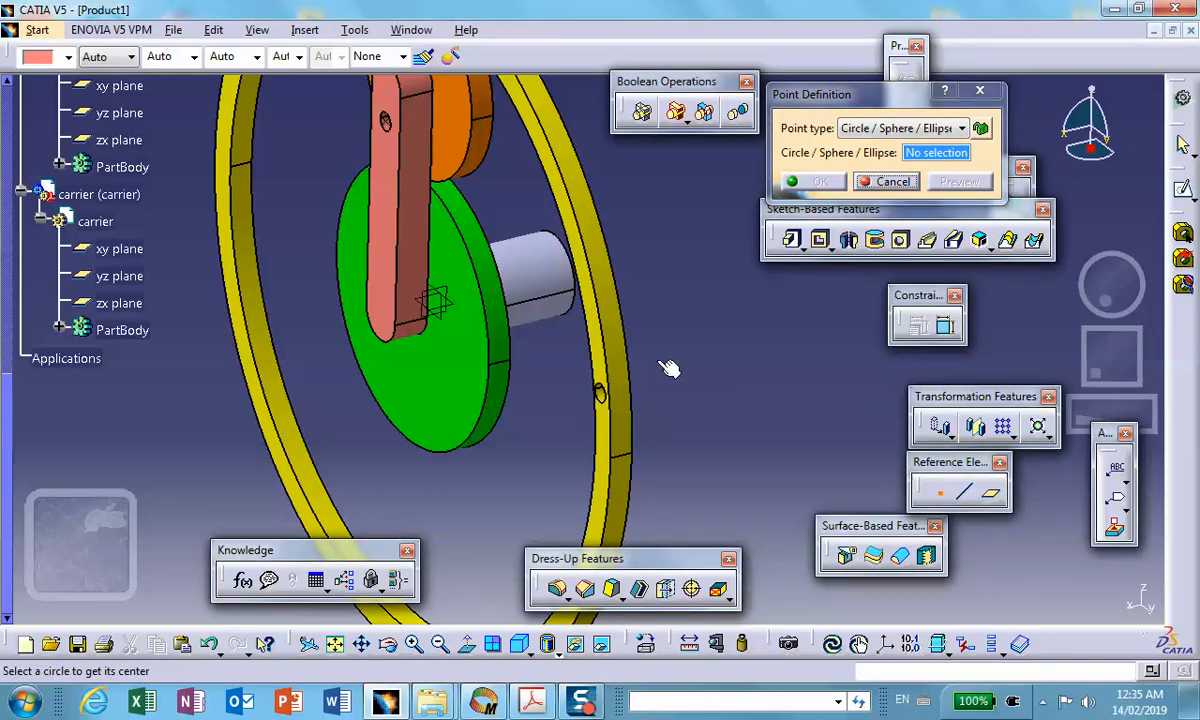
pyautogui.click(600, 390)
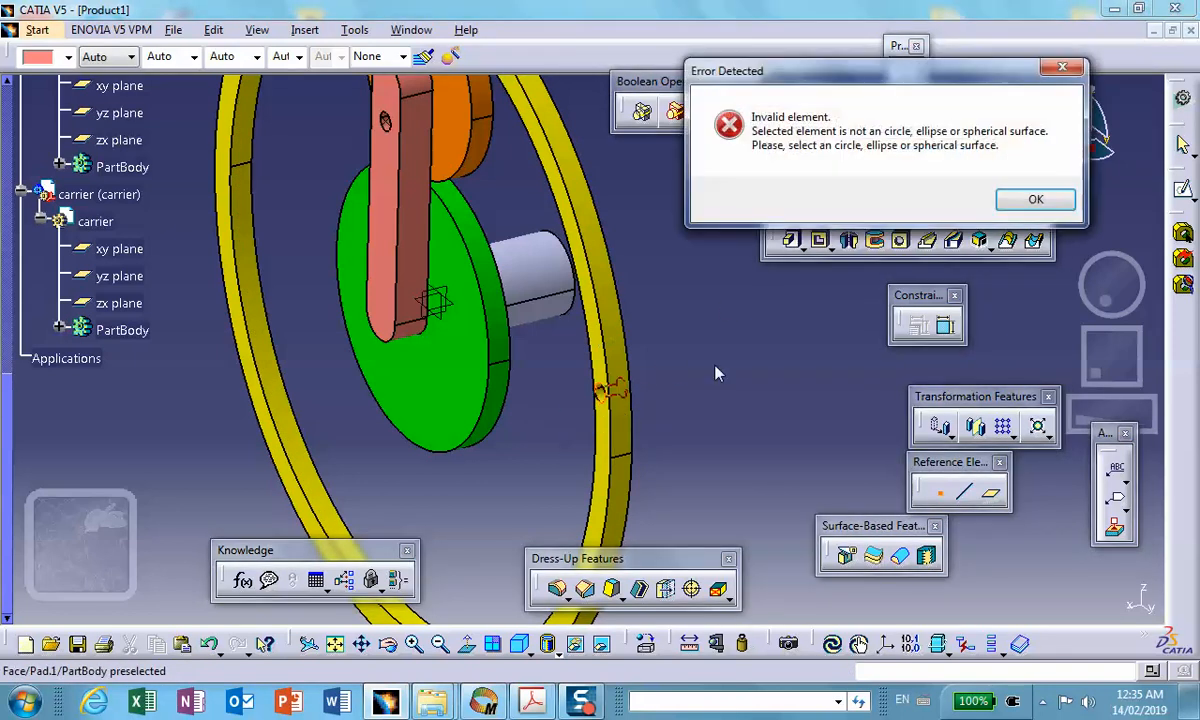
pyautogui.click(1036, 200)
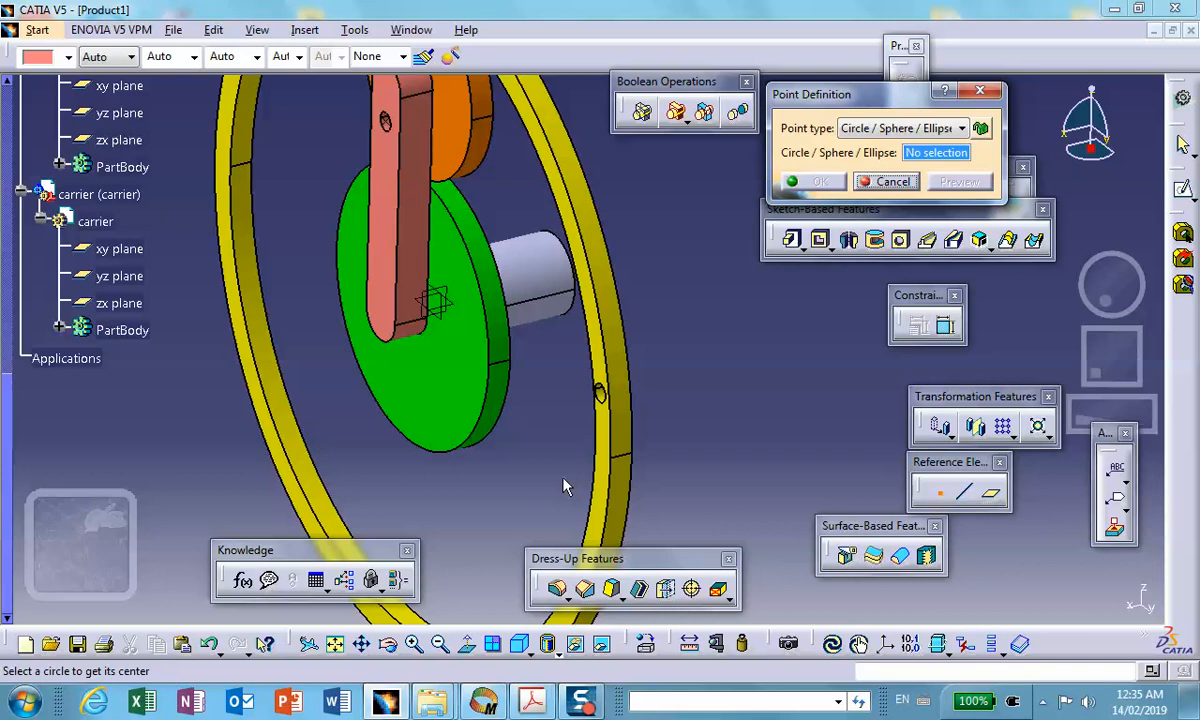
pyautogui.click(600, 396)
pyautogui.click(1018, 203)
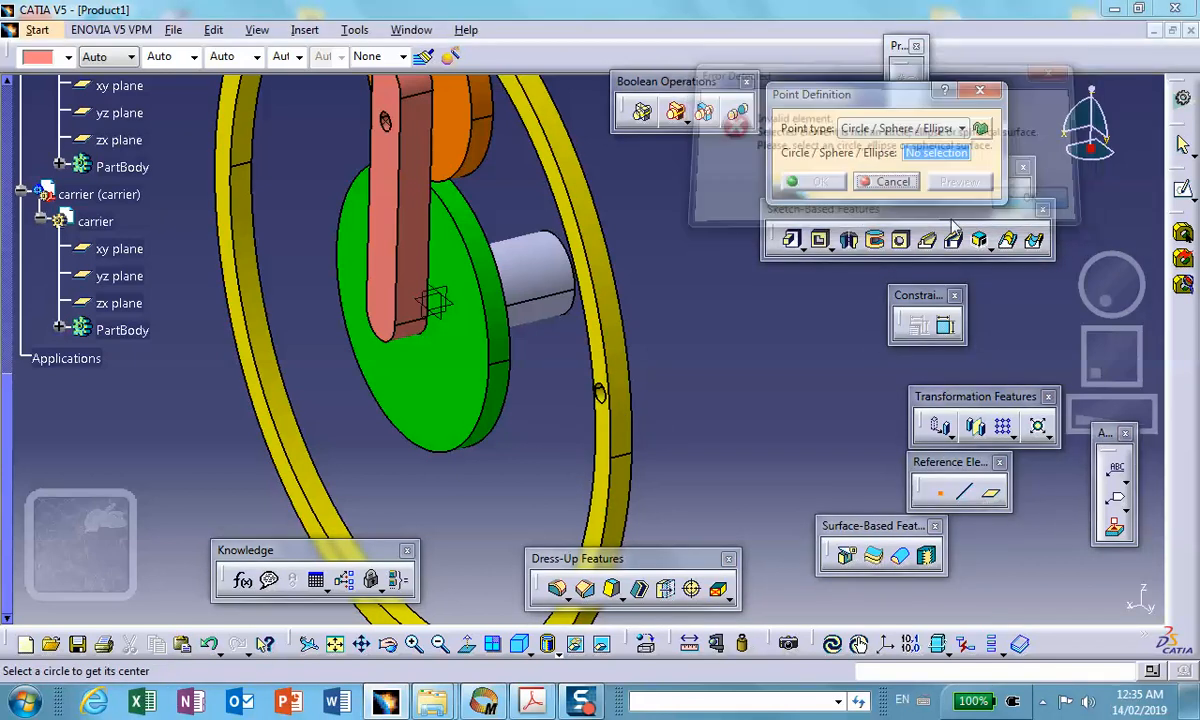
pyautogui.moveTo(750, 313); pyautogui.dragTo(718, 153, button='middle')
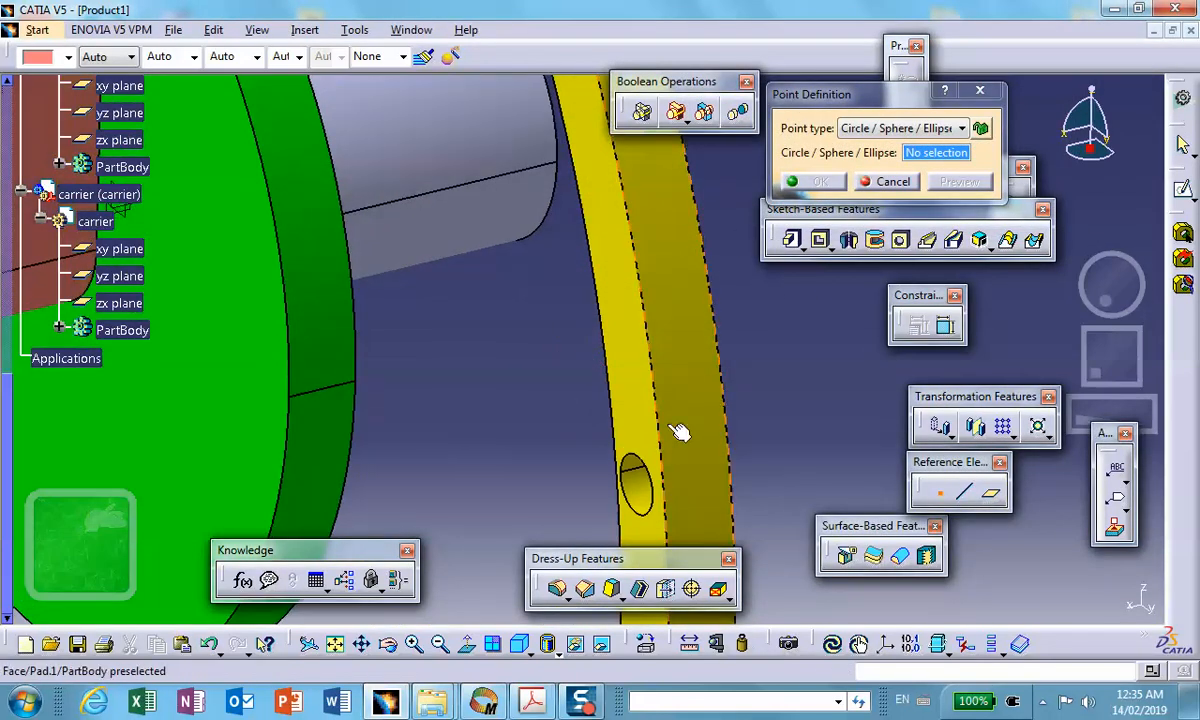
pyautogui.click(638, 464)
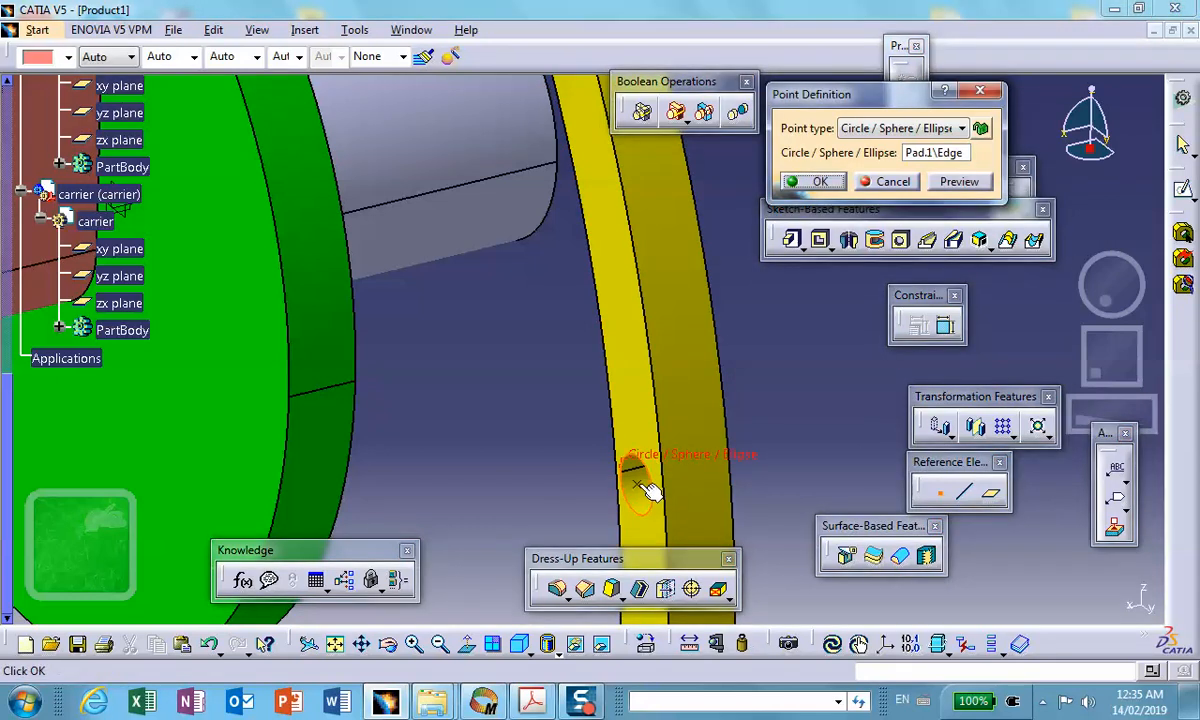
pyautogui.click(815, 182)
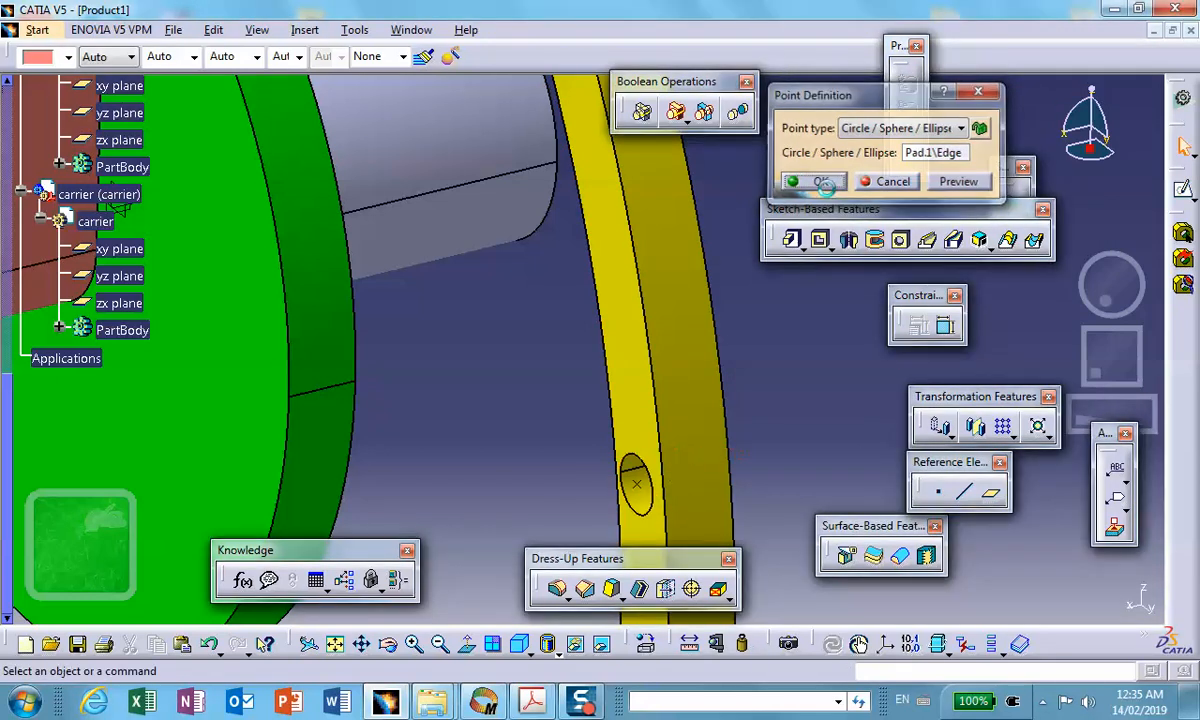
# Make the sun part active for editing and hide the carrier covering its front face.
pyautogui.moveTo(520, 265); pyautogui.dragTo(510, 375, button='middle')
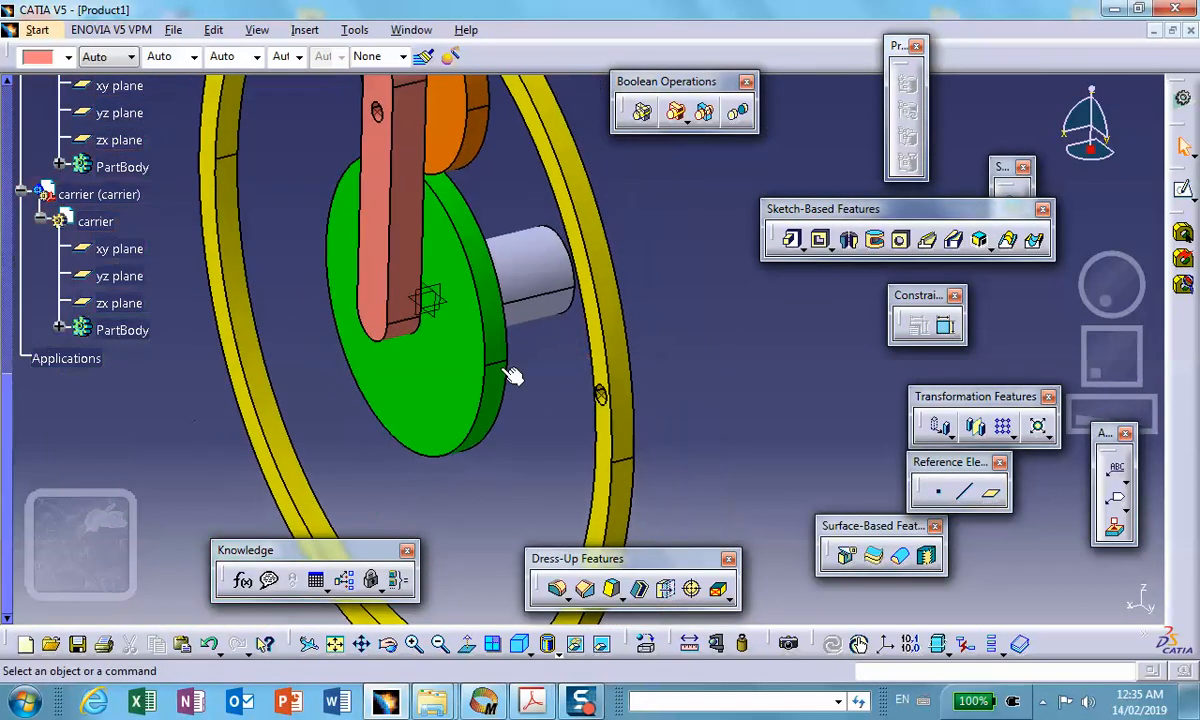
pyautogui.click(437, 324)
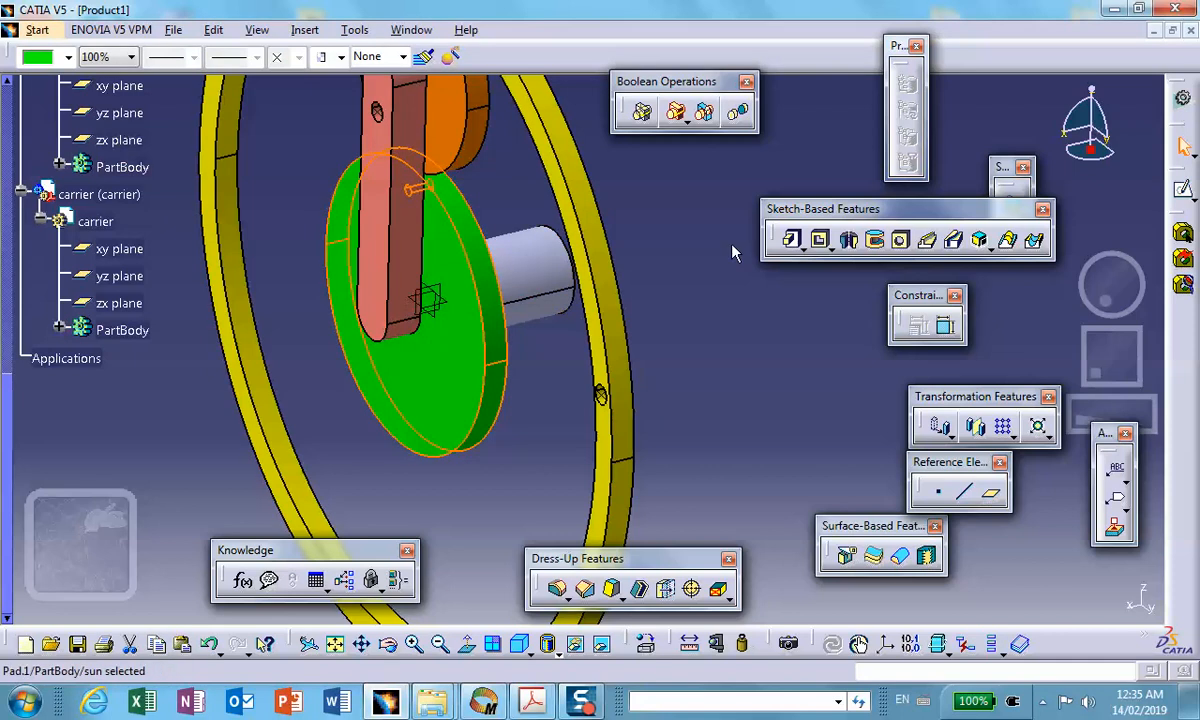
pyautogui.rightClick(388, 240)
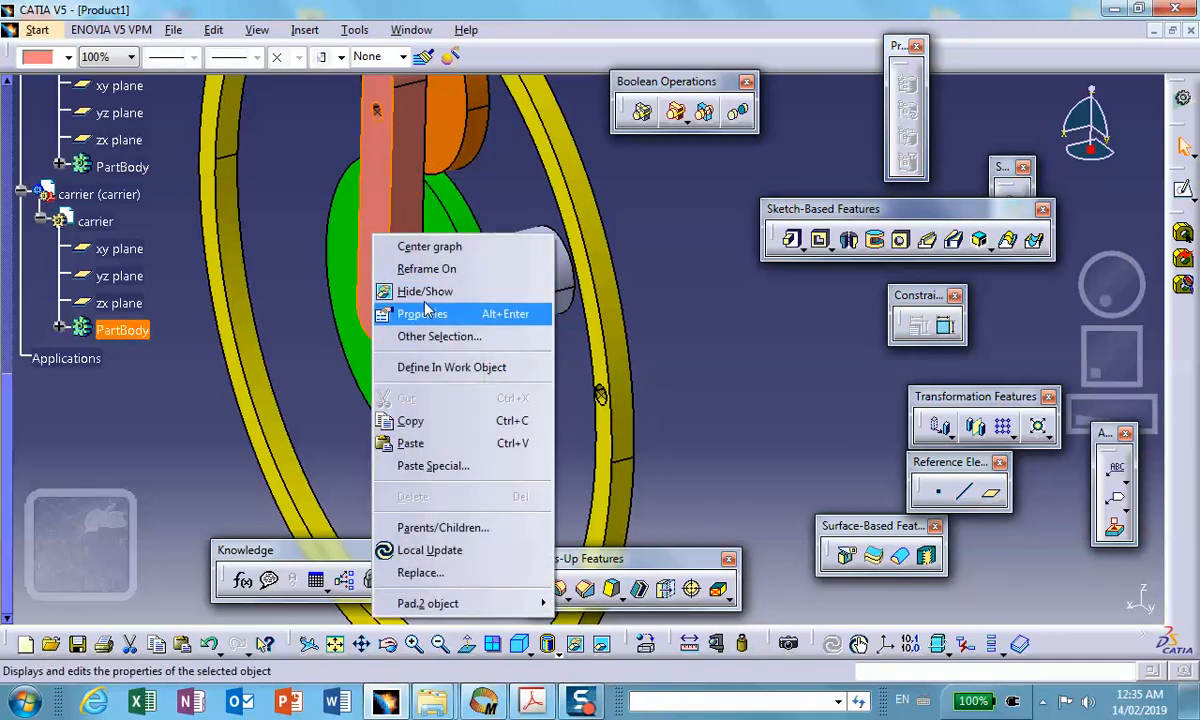
pyautogui.click(412, 291)
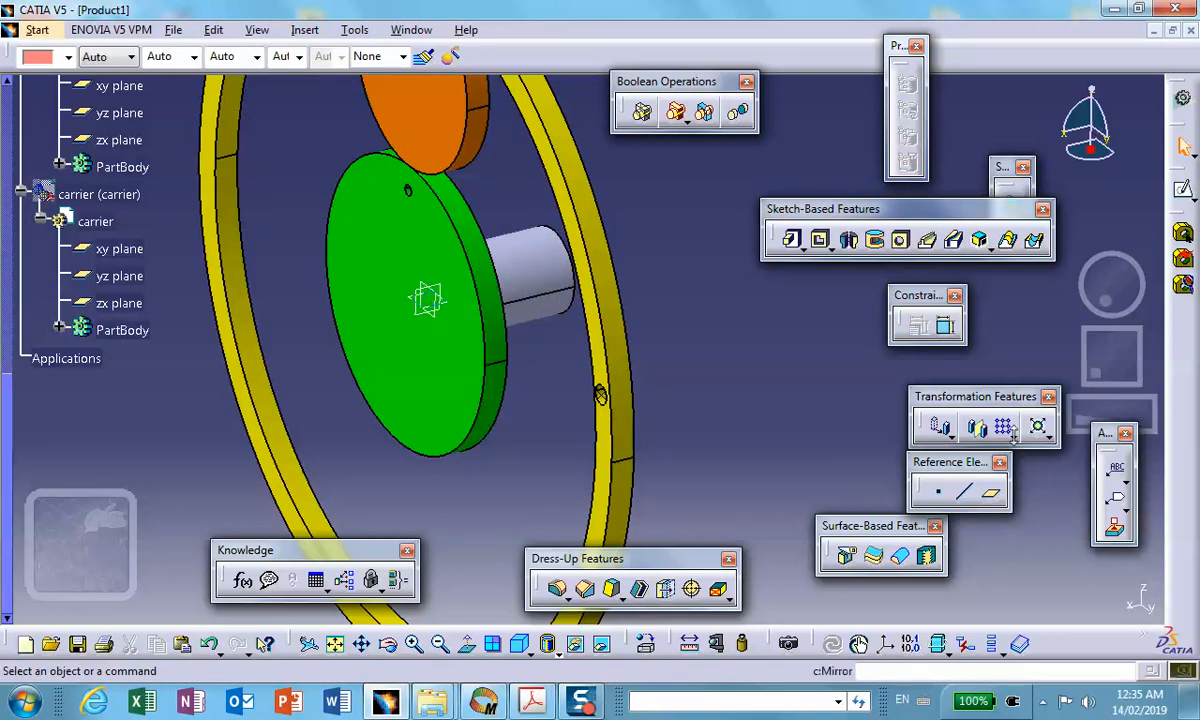
pyautogui.click(430, 352)
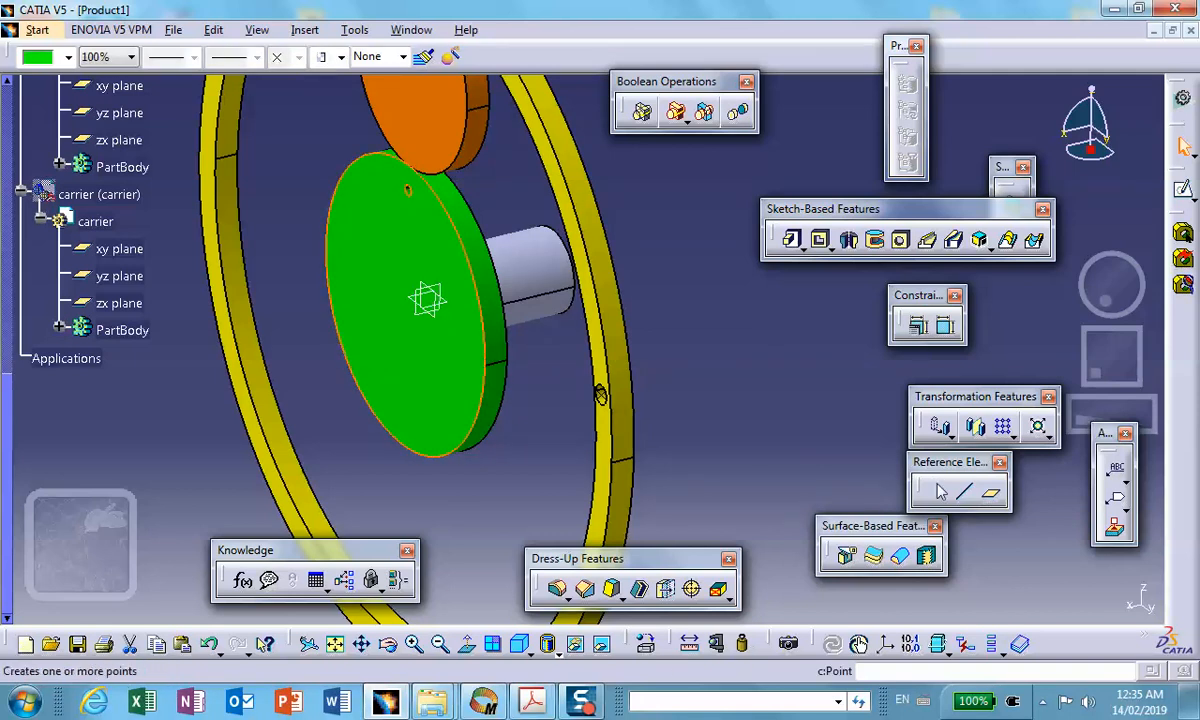
pyautogui.click(938, 491)
pyautogui.click(932, 129)
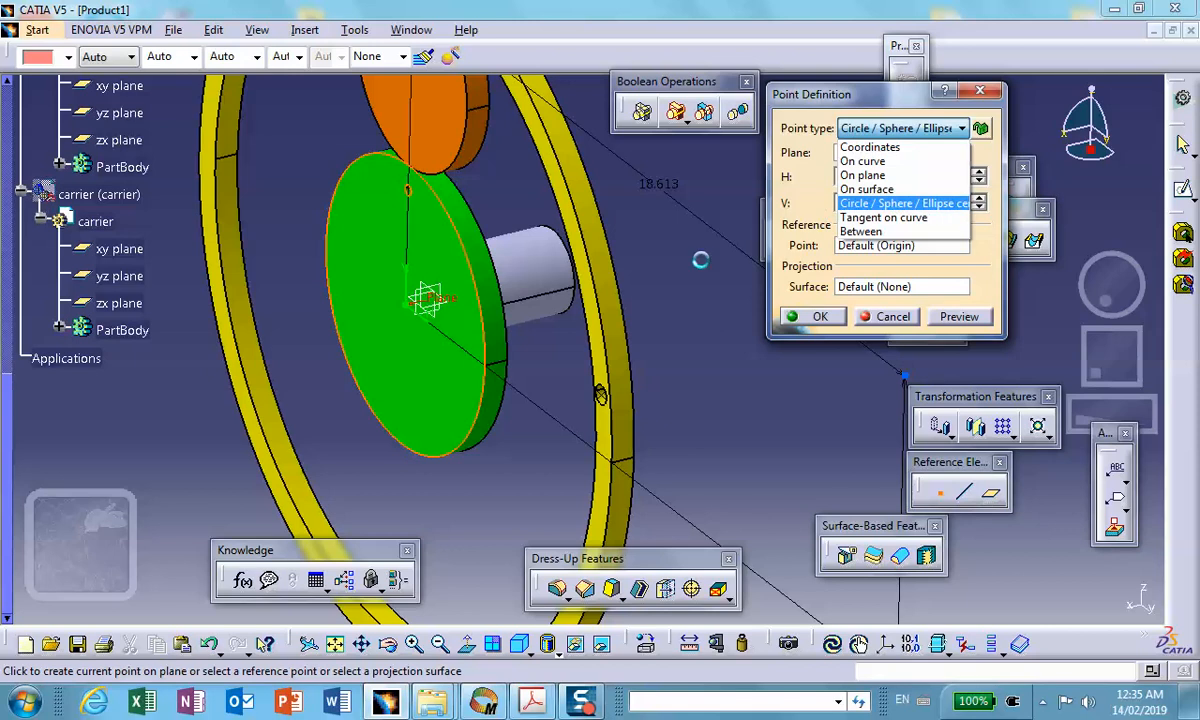
pyautogui.click(745, 407)
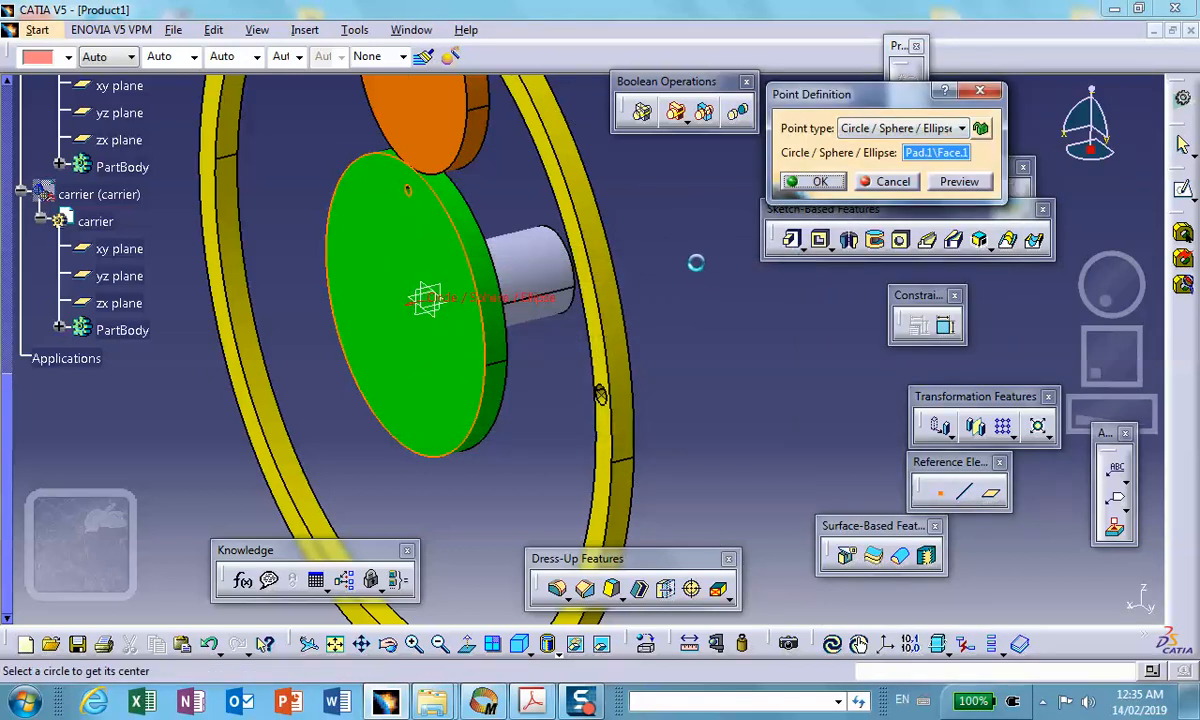
pyautogui.click(912, 181)
# Create a reference point at the centre of the sun's small hole, using the Circle / Sphere / Ellipse center point type.
pyautogui.moveTo(694, 262); pyautogui.dragTo(680, 155, button='middle')
pyautogui.click(685, 295)
pyautogui.moveTo(576, 254); pyautogui.dragTo(897, 367, button='middle')
pyautogui.scroll(-1, 899, 380)
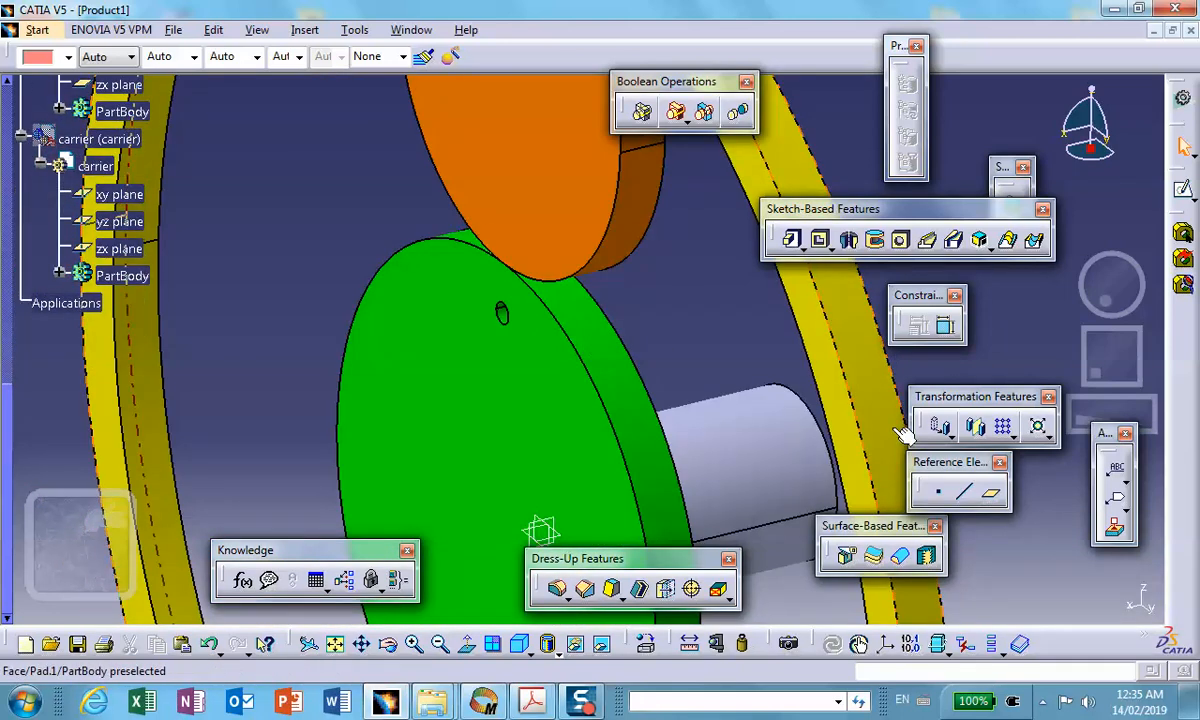
pyautogui.click(938, 491)
pyautogui.click(958, 127)
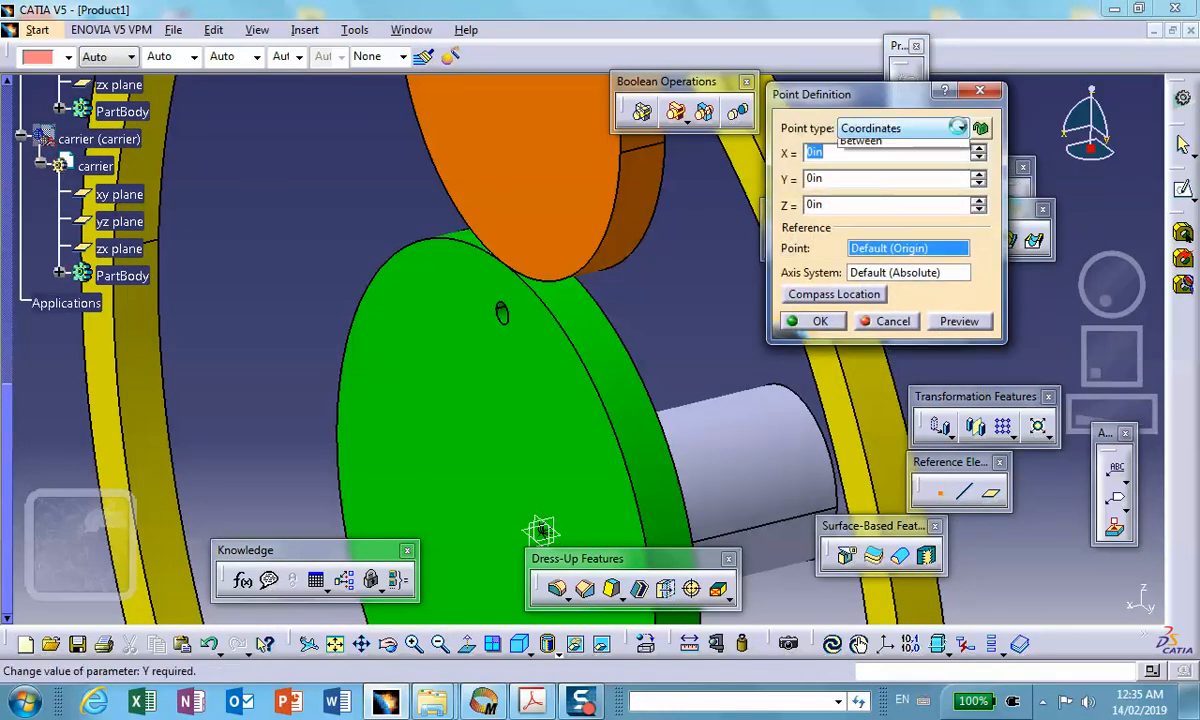
pyautogui.click(884, 200)
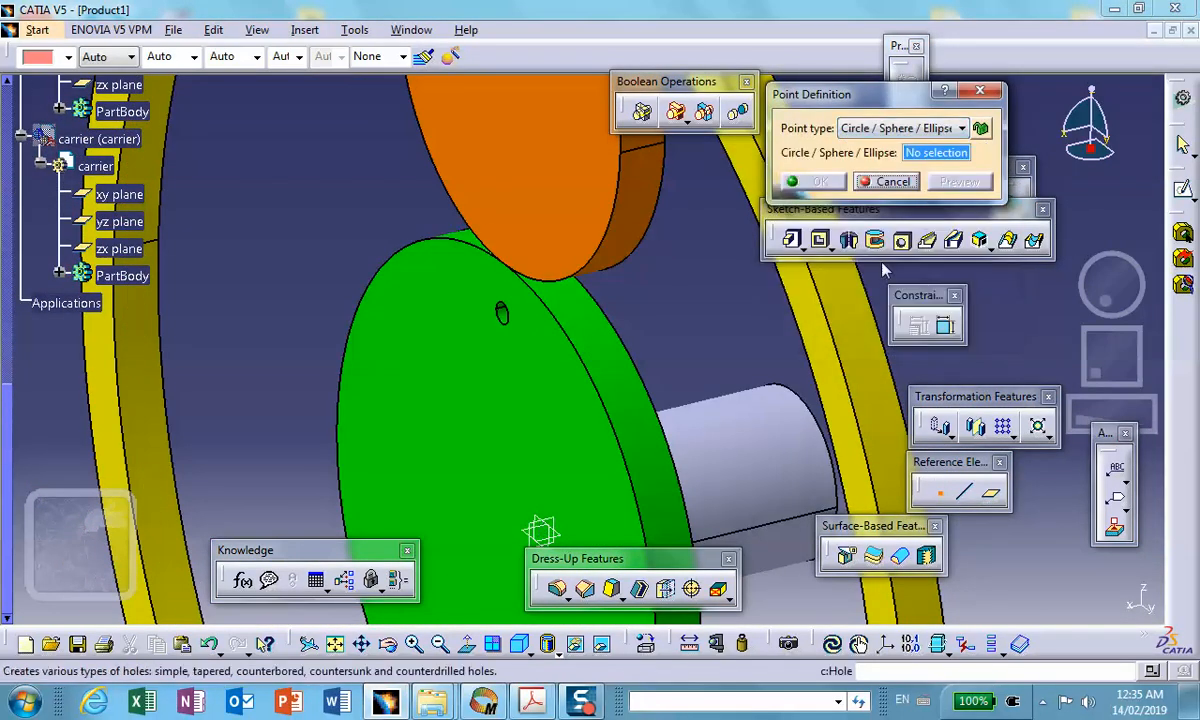
pyautogui.click(511, 321)
pyautogui.click(822, 181)
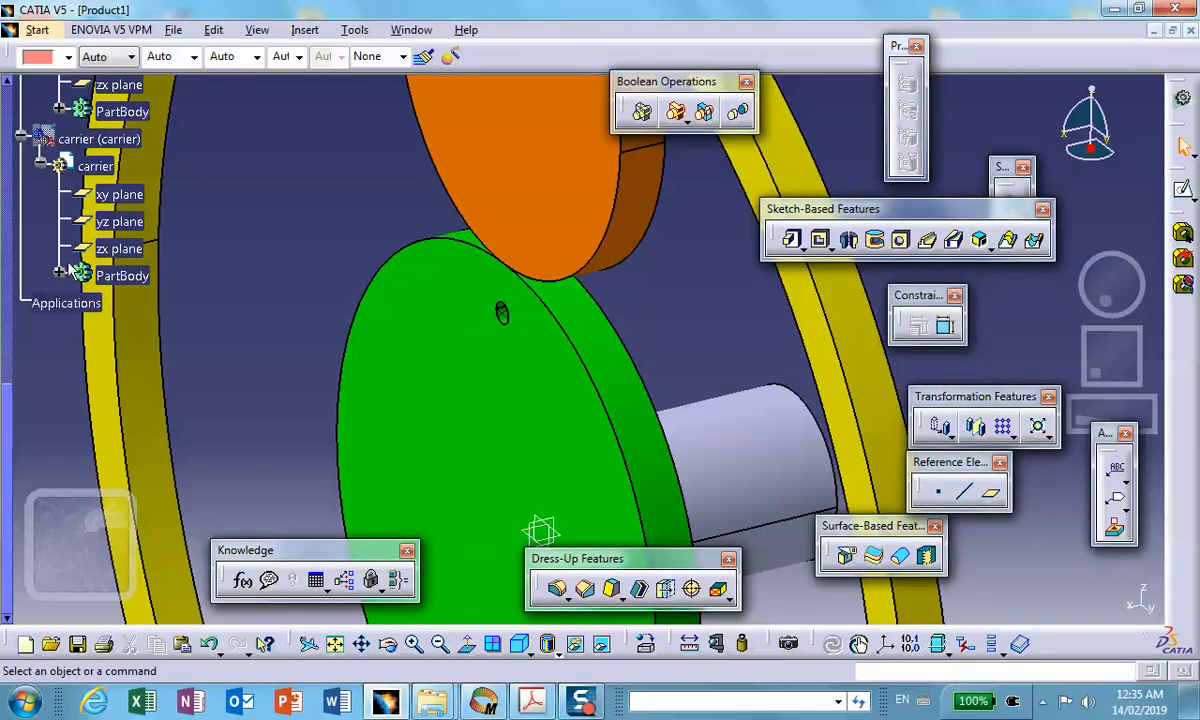
# Show the hidden carrier component again in the assembly.
pyautogui.moveTo(216, 219); pyautogui.dragTo(218, 305, button='middle')
pyautogui.scroll(-1, 240, 309)
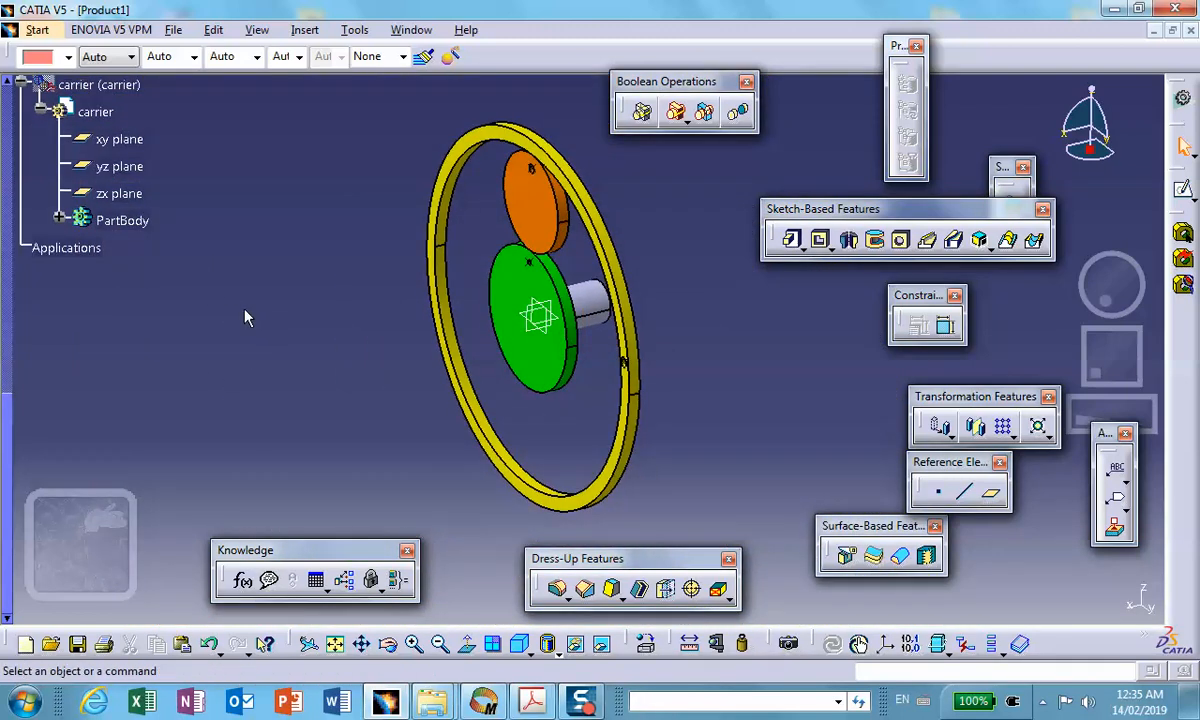
pyautogui.scroll(2, 212, 292)
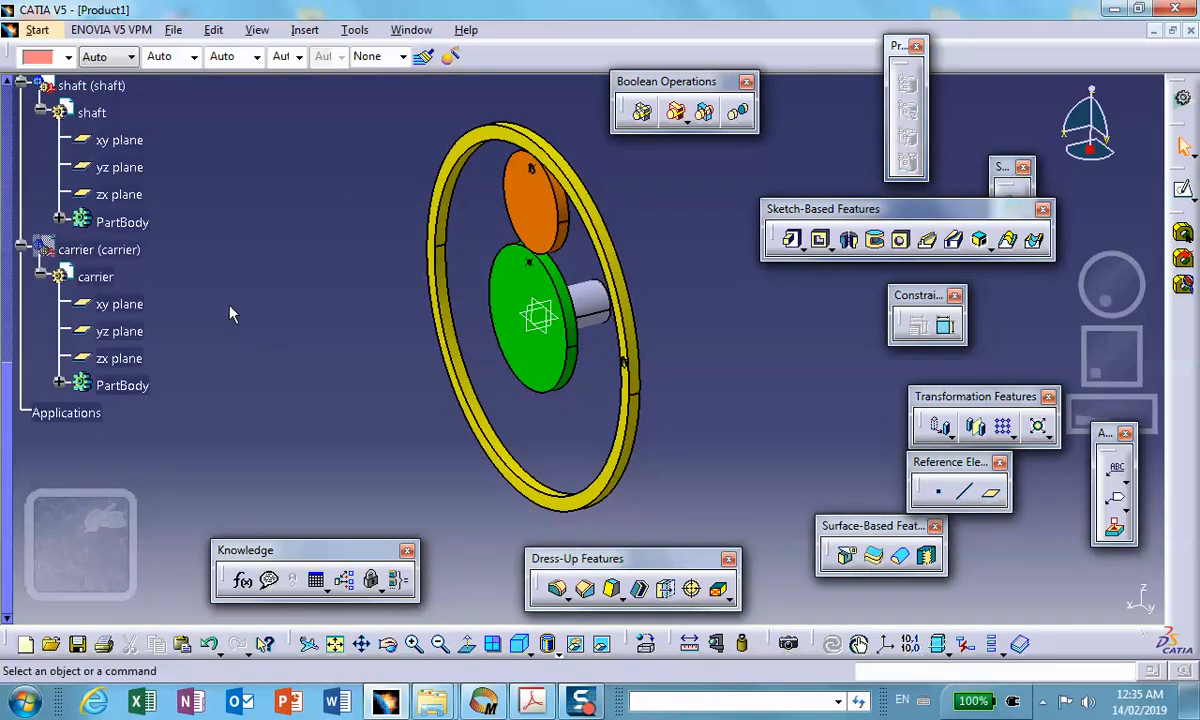
pyautogui.rightClick(111, 249)
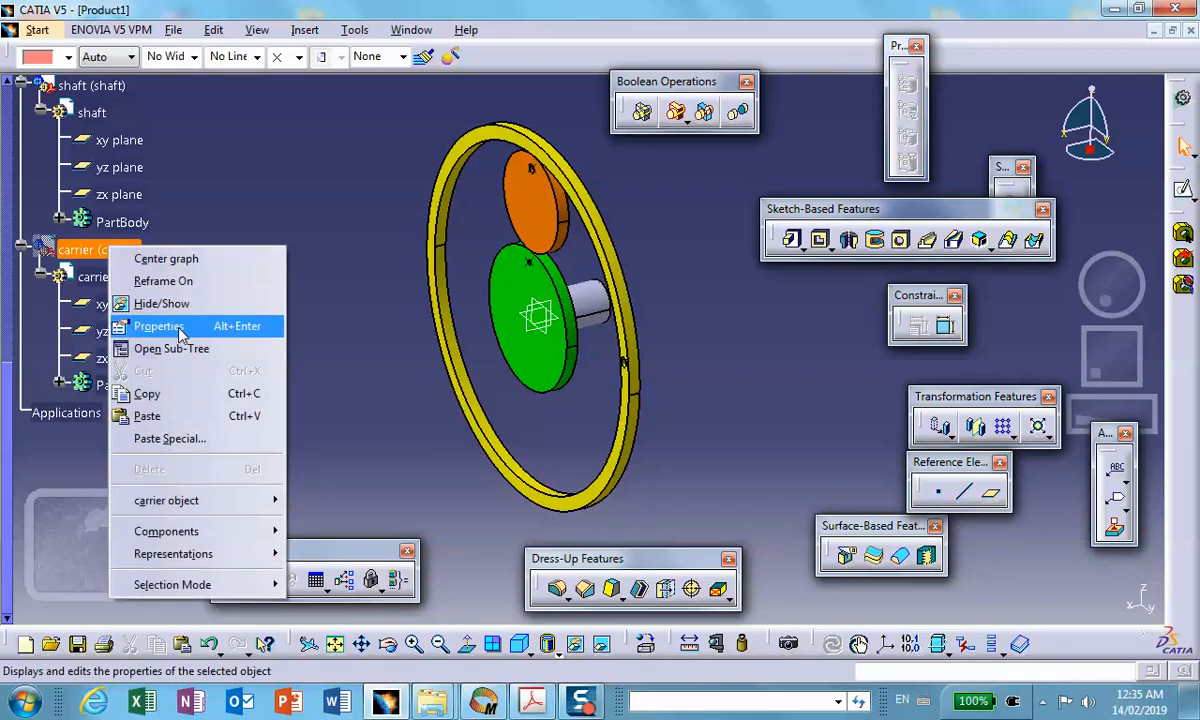
pyautogui.click(160, 303)
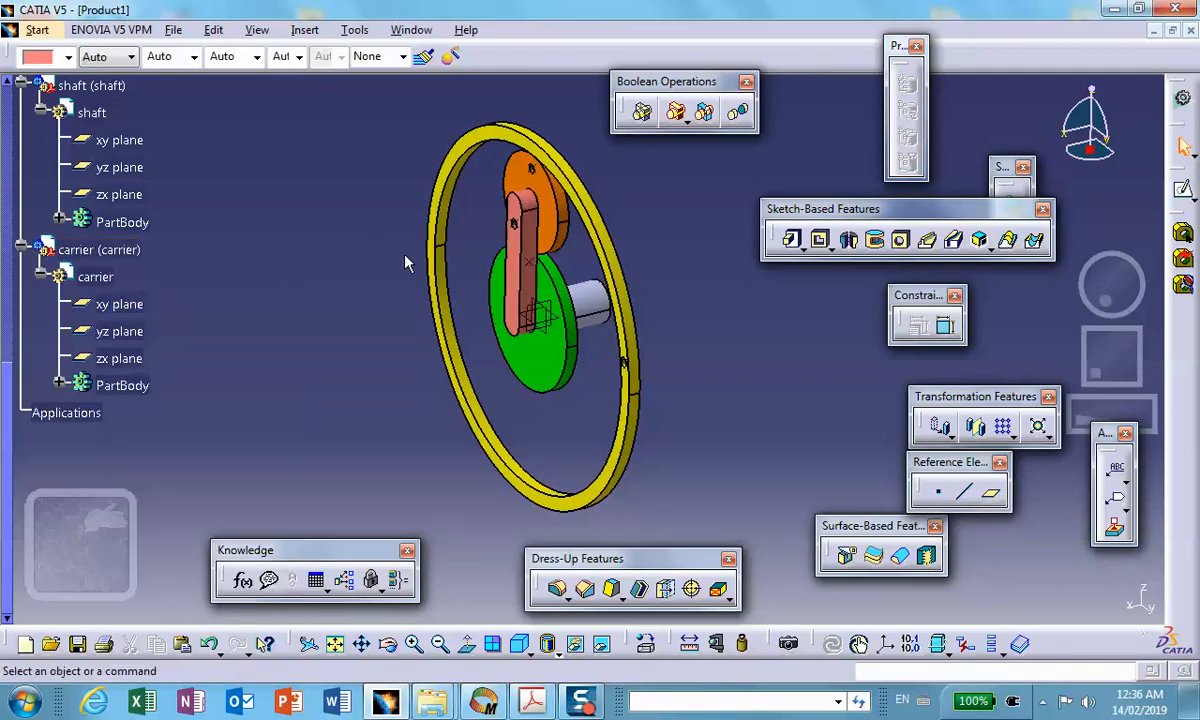
pyautogui.moveTo(706, 411); pyautogui.dragTo(645, 407, button='middle')
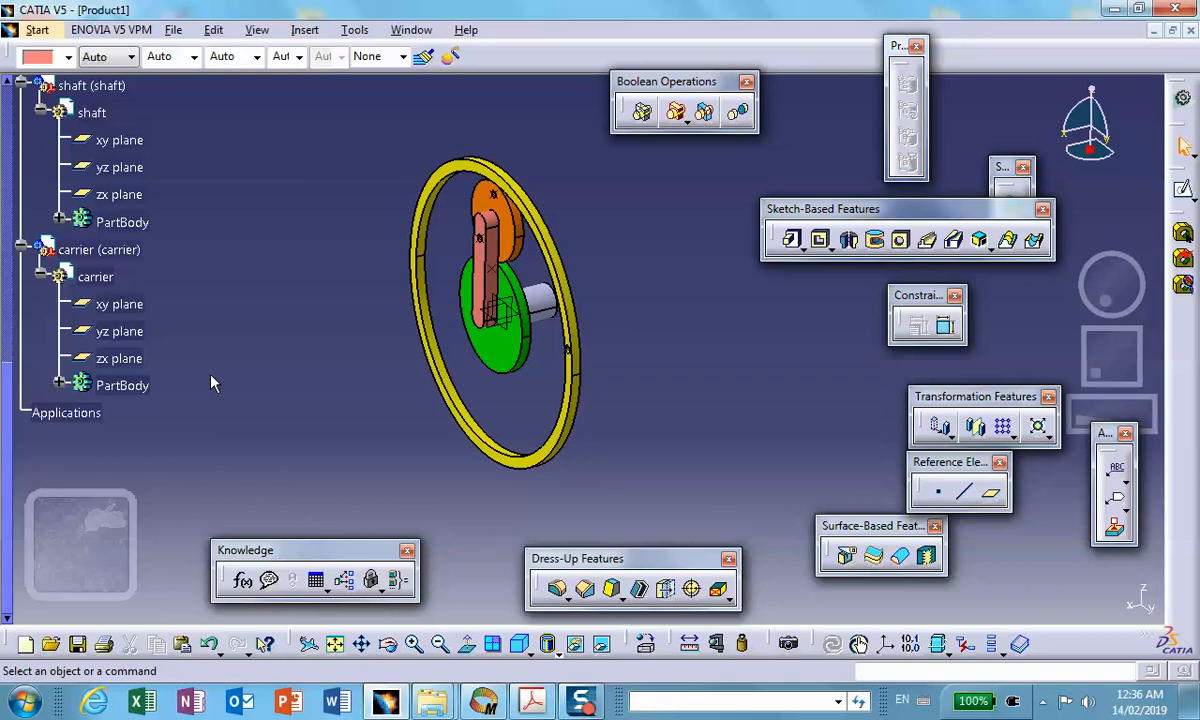
# Switch the planetary gear assembly to the DMU Kinematics workbench.
pyautogui.scroll(-3, 215, 370)
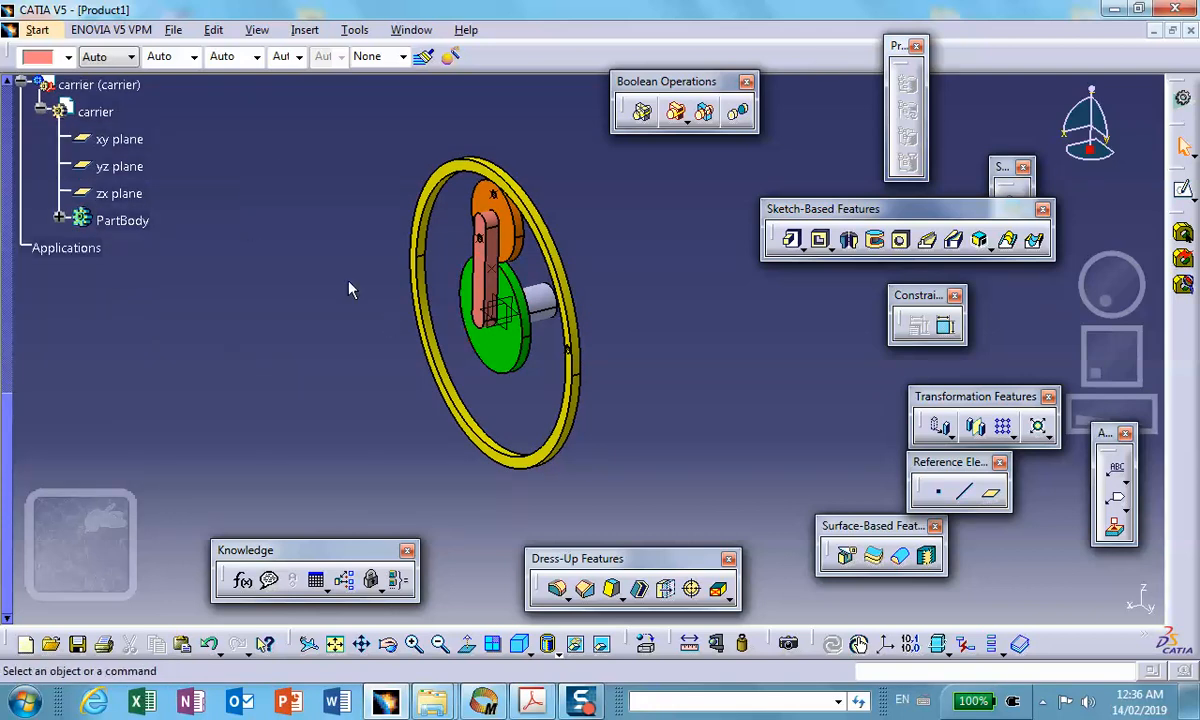
pyautogui.moveTo(658, 297); pyautogui.dragTo(600, 289, button='middle')
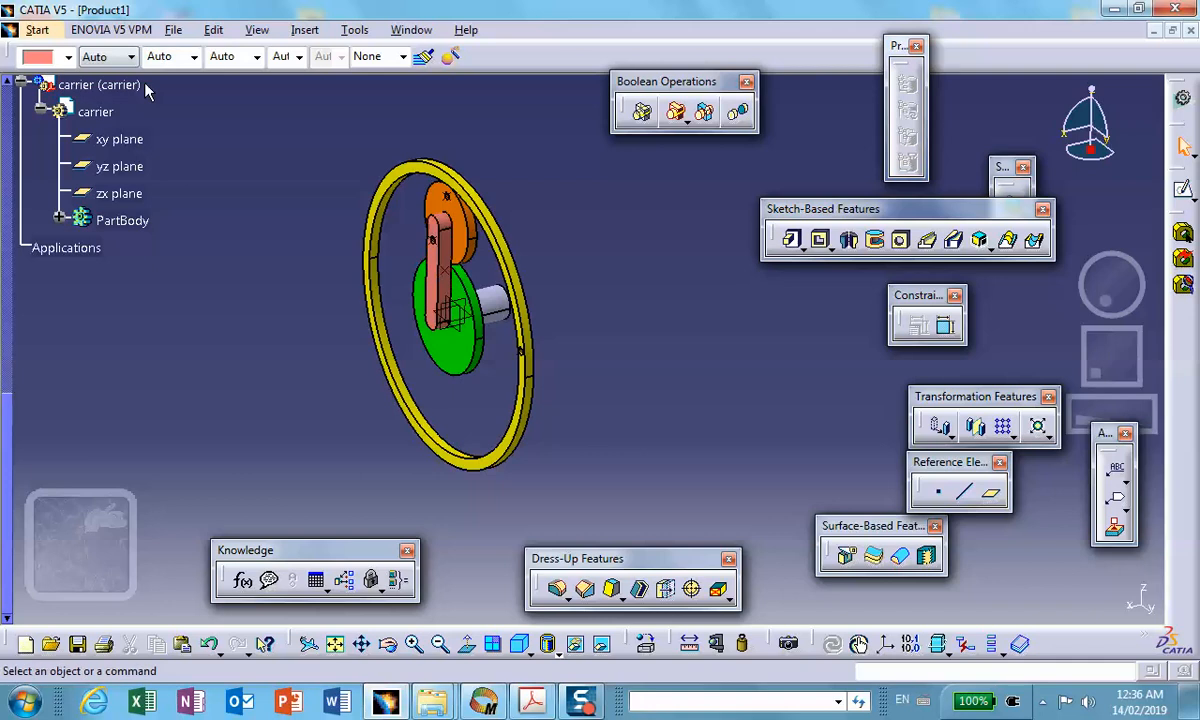
pyautogui.click(36, 30)
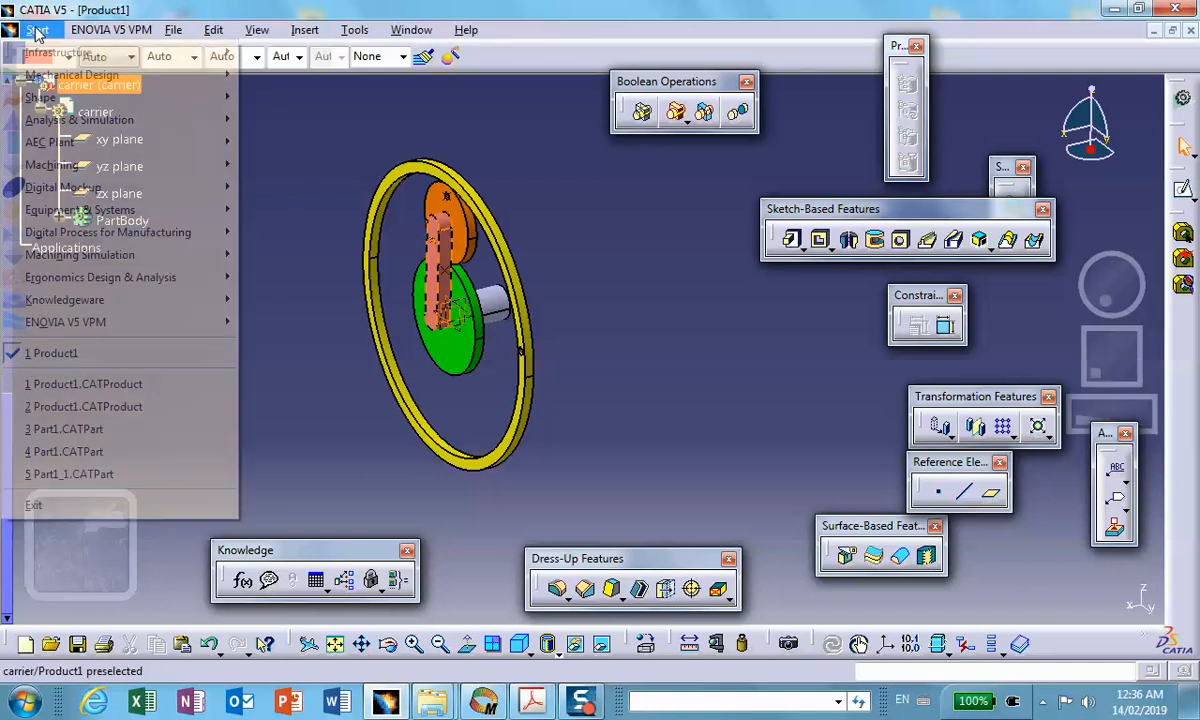
pyautogui.moveTo(84, 191)
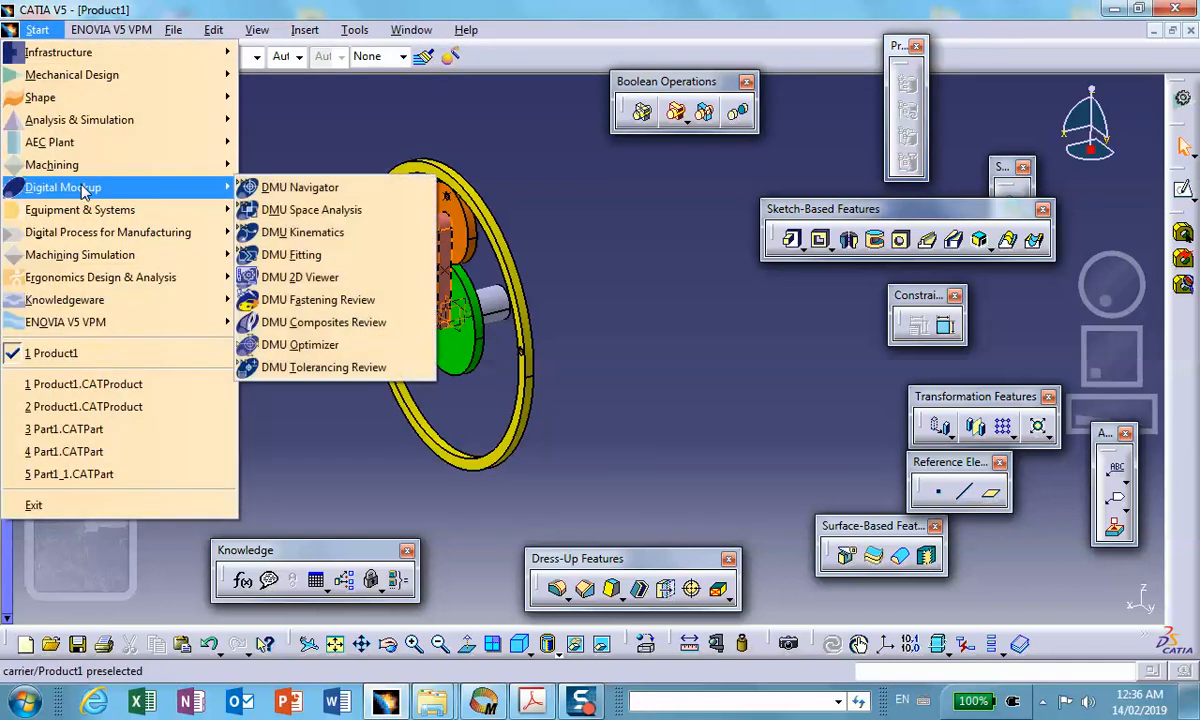
pyautogui.click(280, 234)
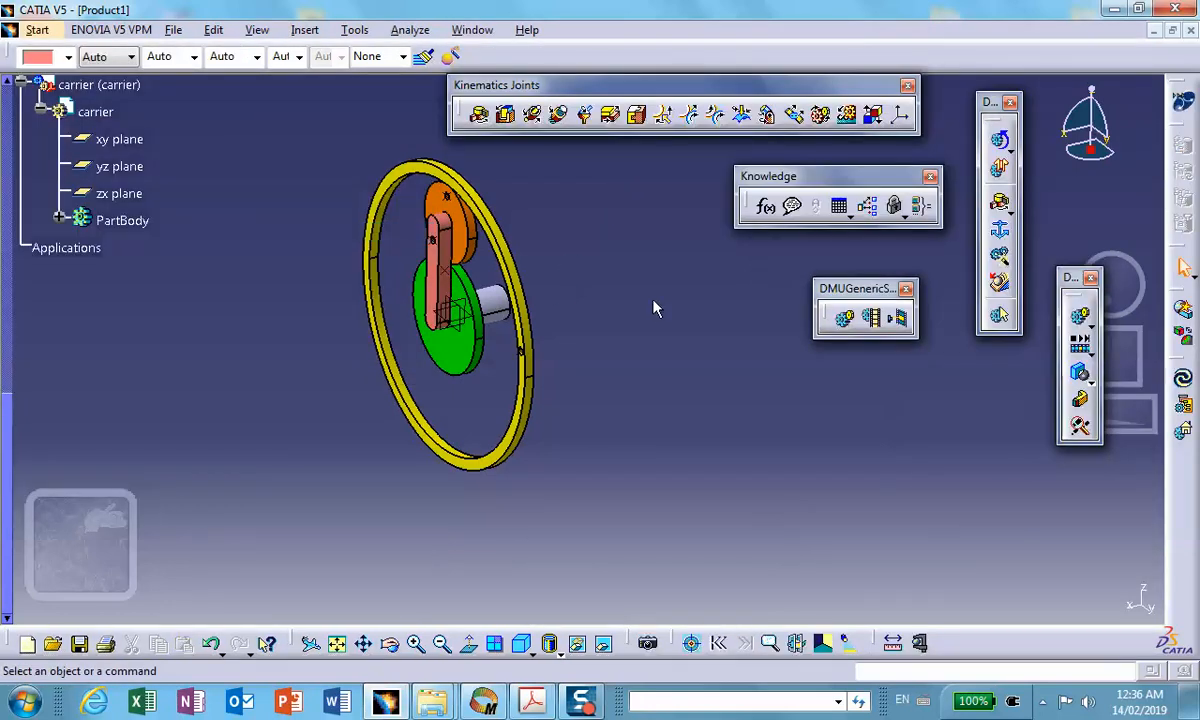
# Create a new mechanism with the default name and set the shaft as its fixed part.
pyautogui.moveTo(647, 341); pyautogui.dragTo(631, 312, button='middle')
pyautogui.click(632, 354)
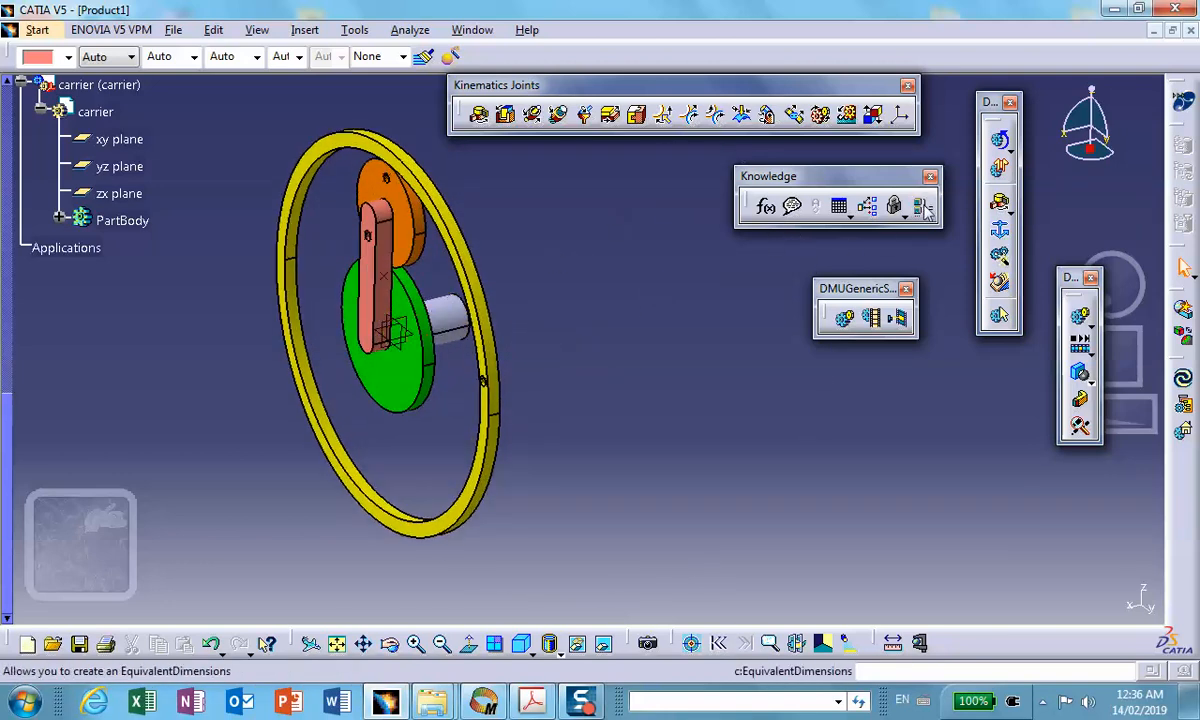
pyautogui.click(1002, 234)
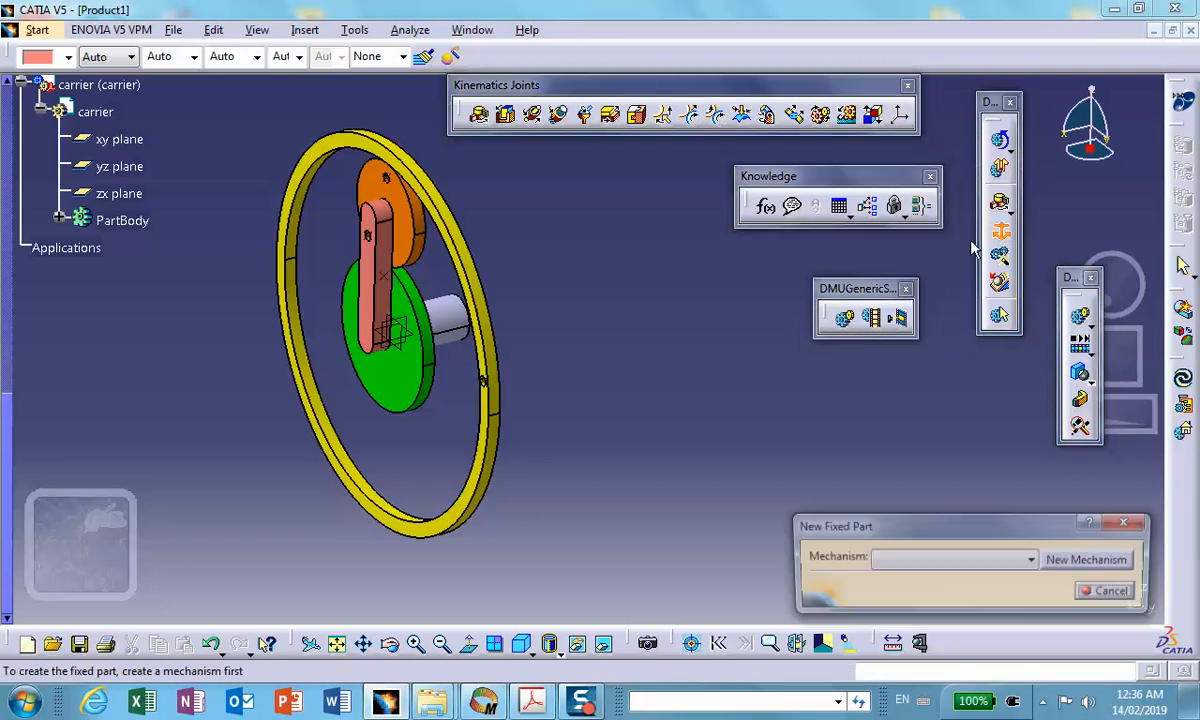
pyautogui.click(1078, 563)
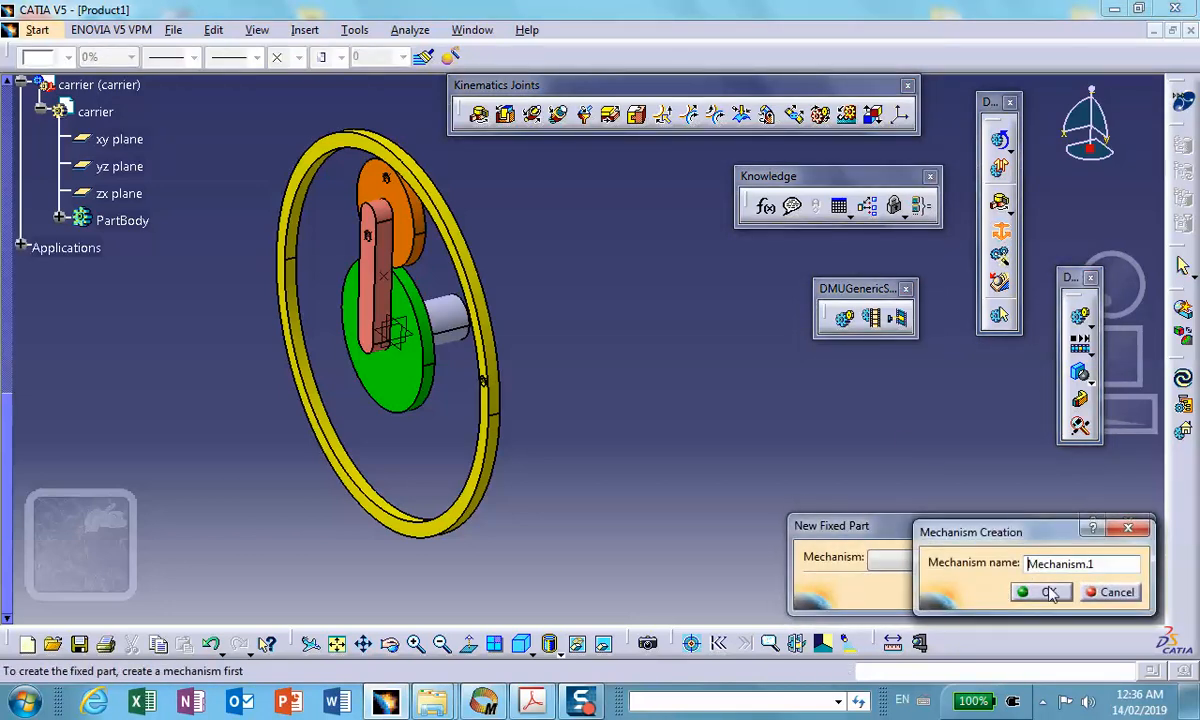
pyautogui.click(1047, 592)
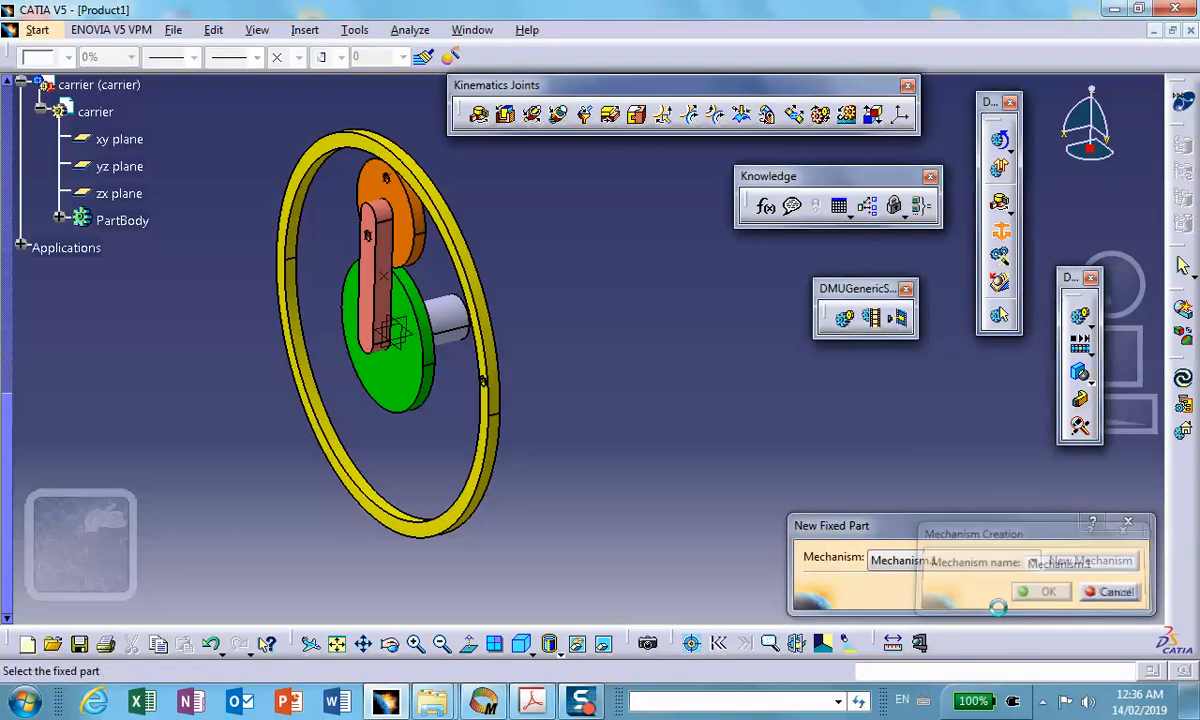
pyautogui.click(456, 311)
# Create a rigid joint between the shaft and the sun.
pyautogui.moveTo(705, 431); pyautogui.dragTo(557, 407, button='middle')
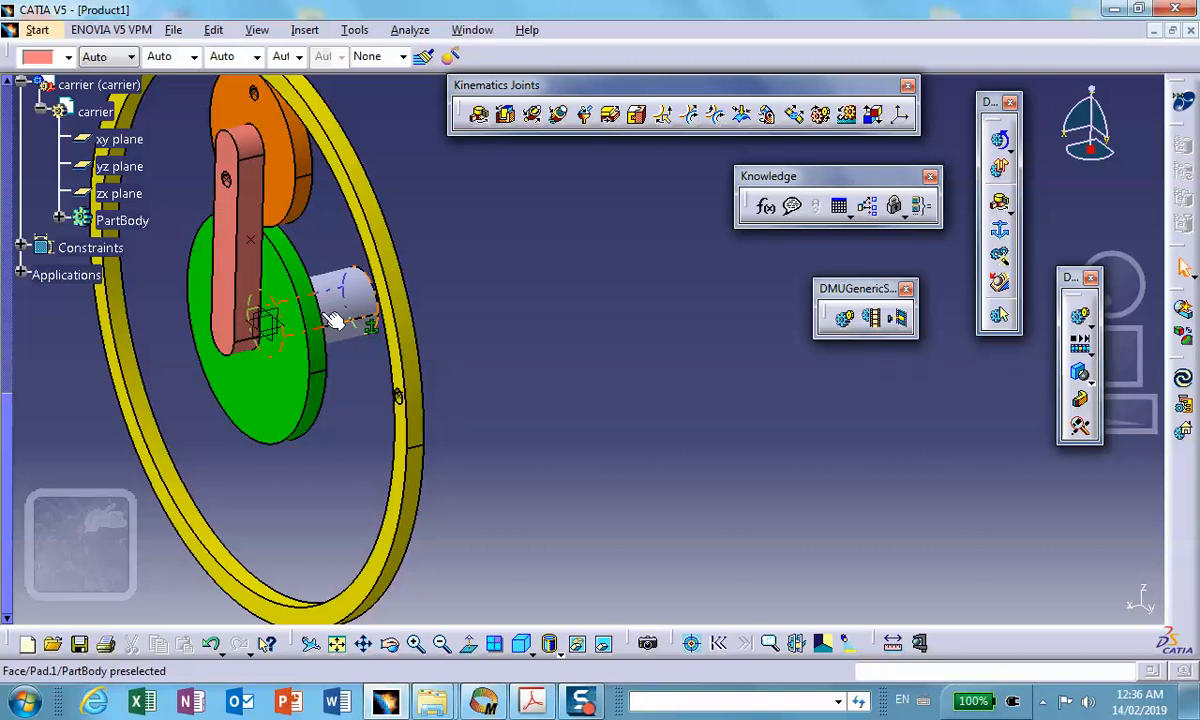
pyautogui.click(637, 114)
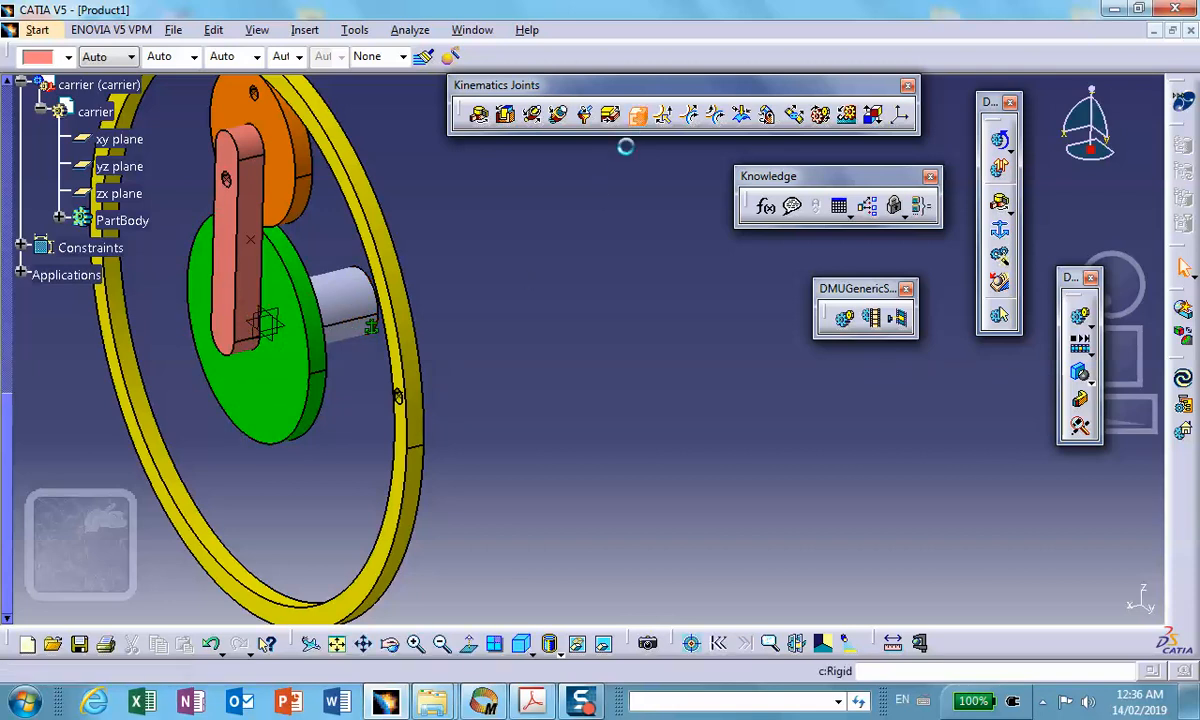
pyautogui.click(350, 293)
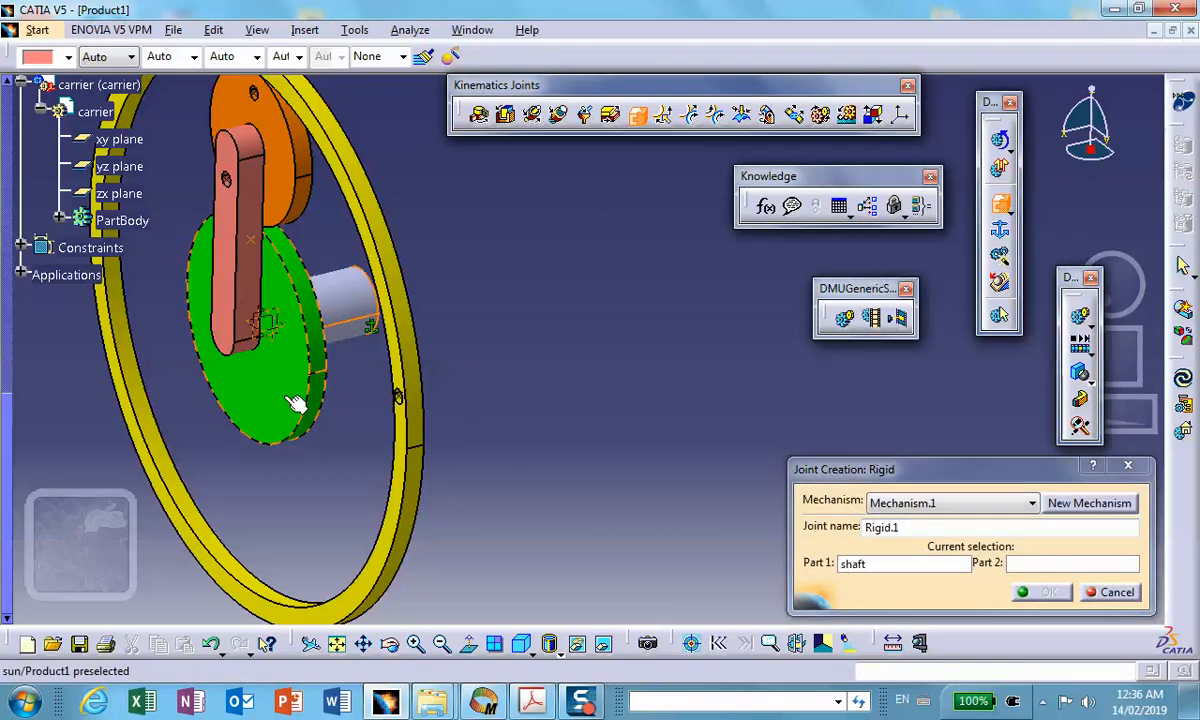
pyautogui.click(290, 395)
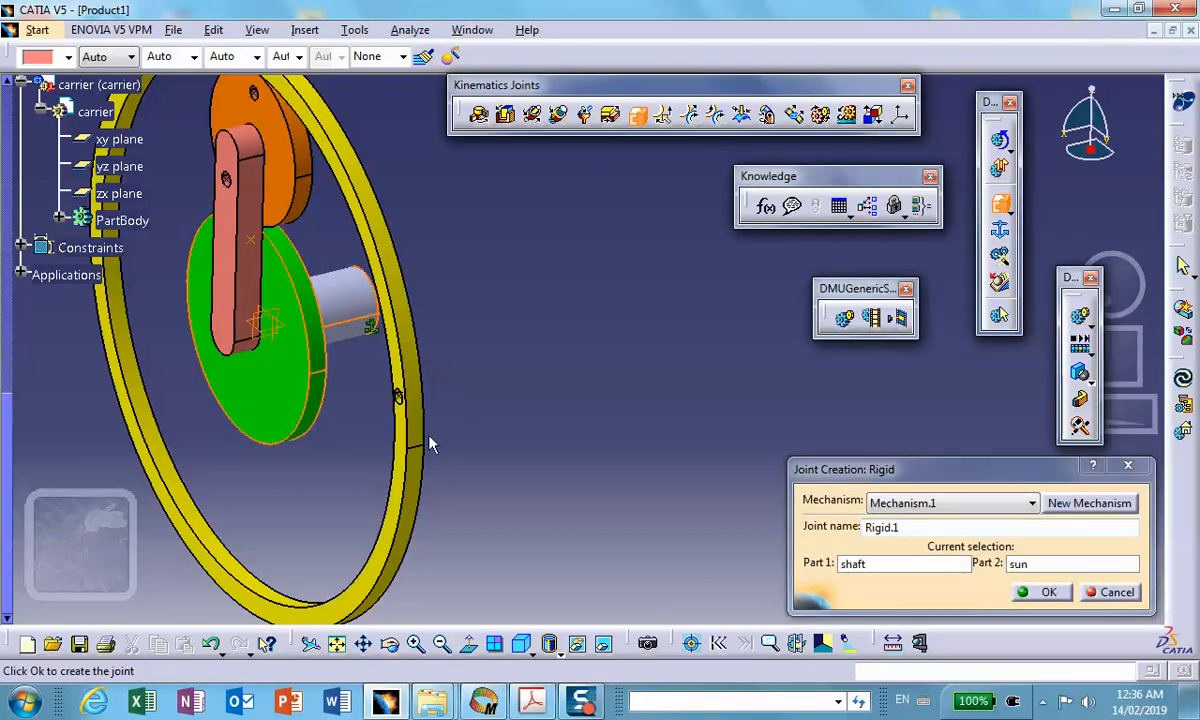
pyautogui.click(1047, 592)
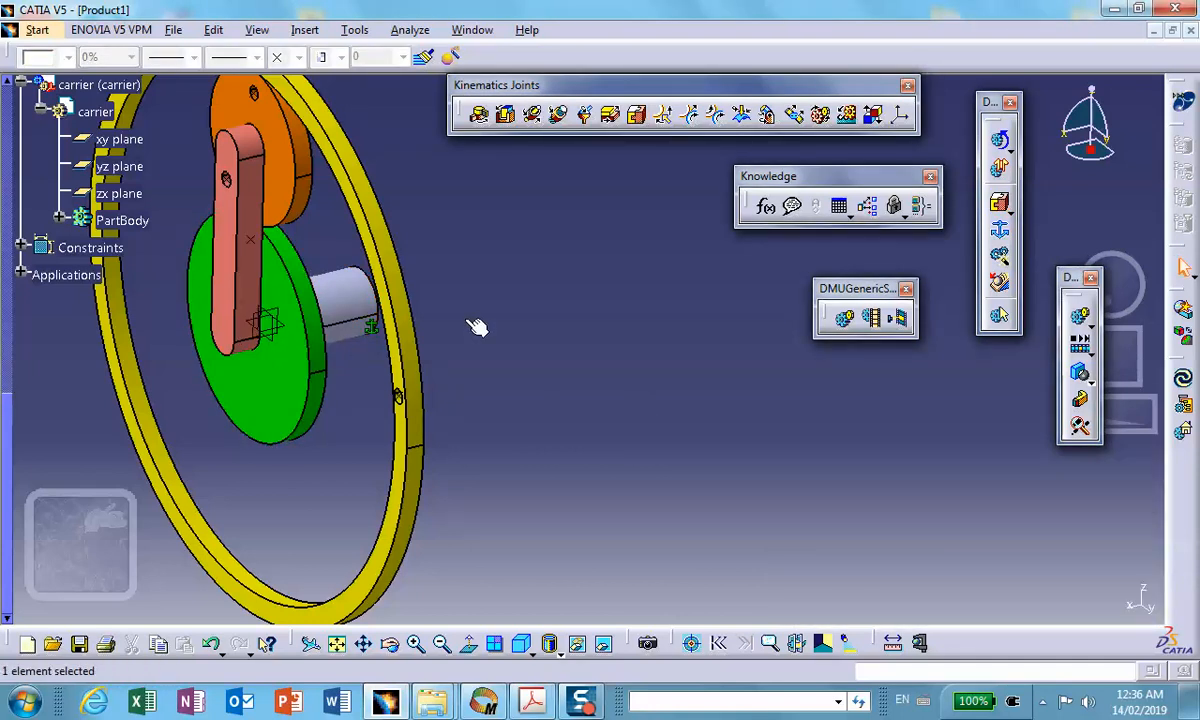
# Create a revolute joint between shaft and ring using their axes, the shaft's end face and the ring's flat face, with the Offset option.
pyautogui.moveTo(477, 327); pyautogui.dragTo(575, 275, button='middle')
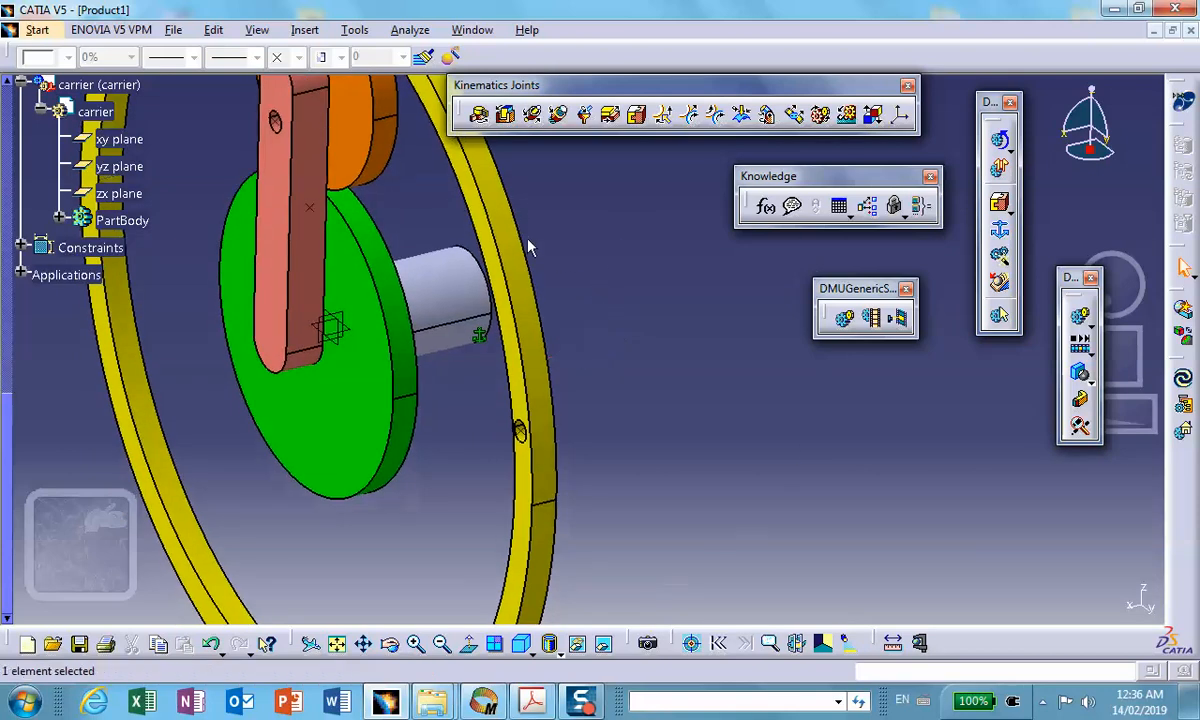
pyautogui.click(480, 117)
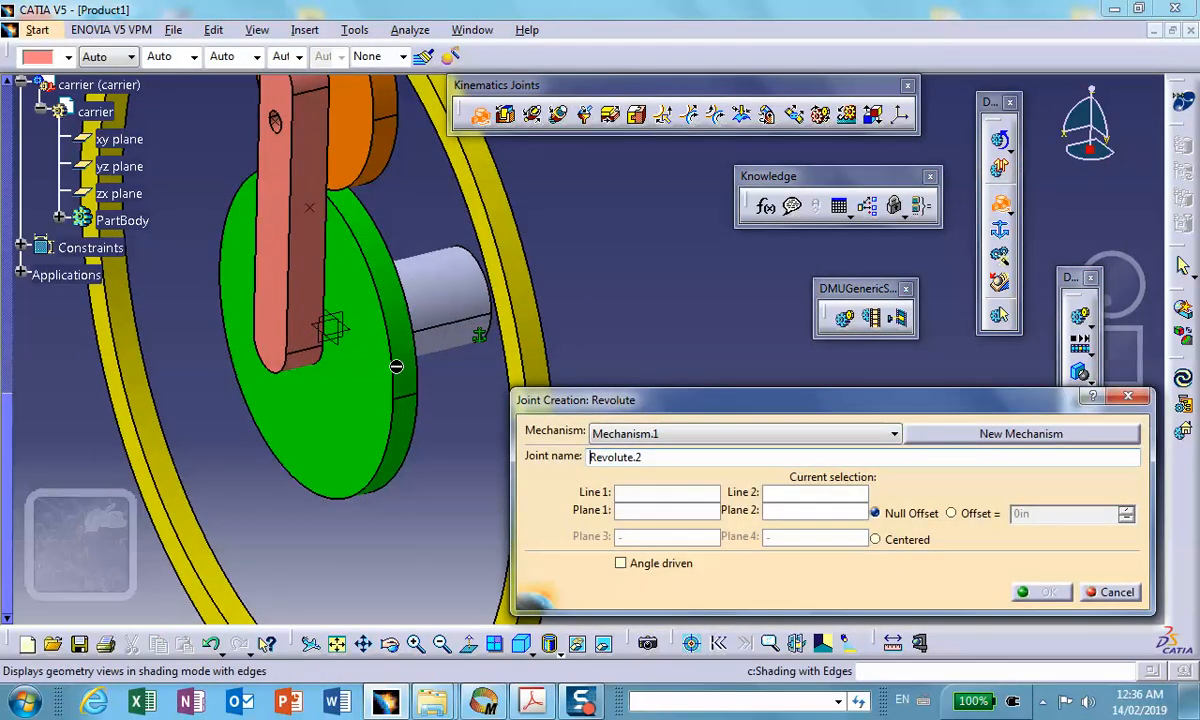
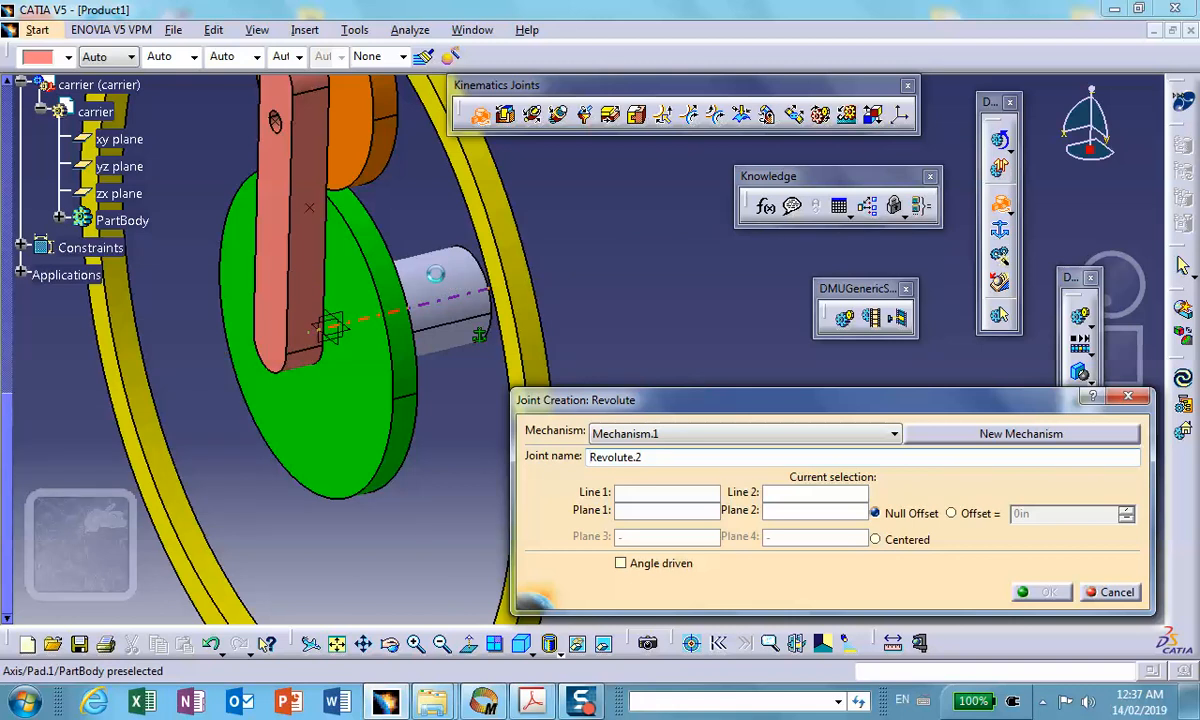
pyautogui.click(435, 273)
pyautogui.click(513, 243)
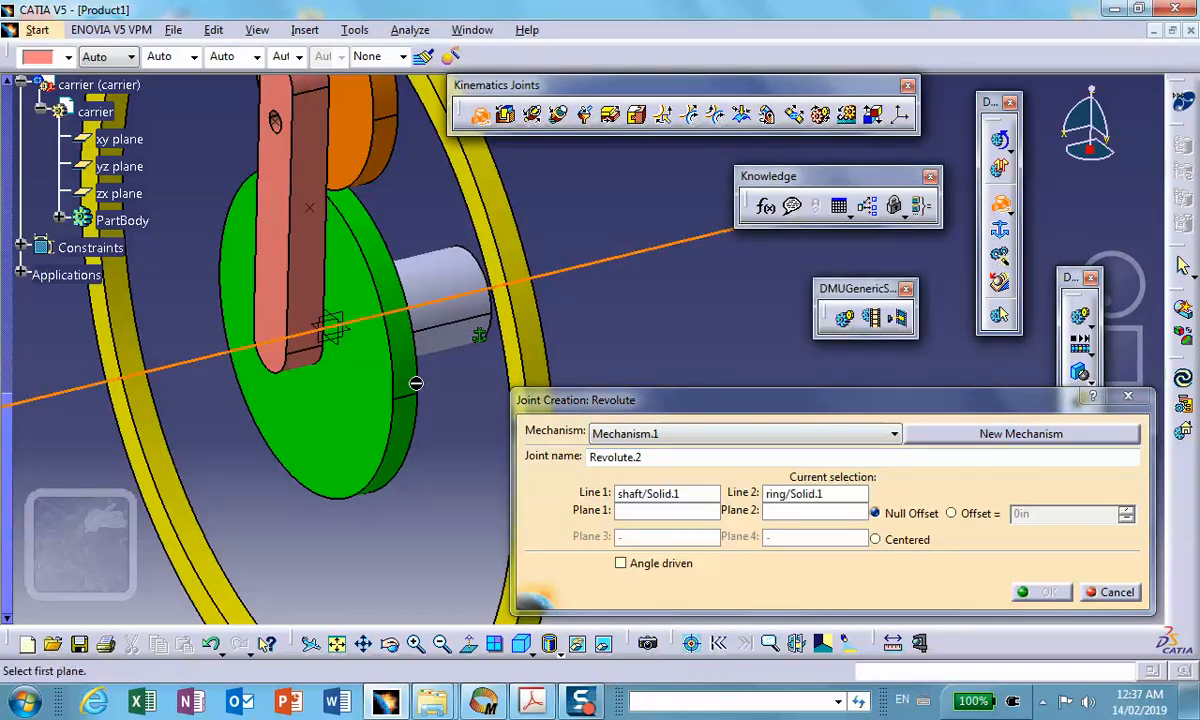
pyautogui.moveTo(625, 312); pyautogui.dragTo(300, 400, button='middle')
pyautogui.click(465, 318)
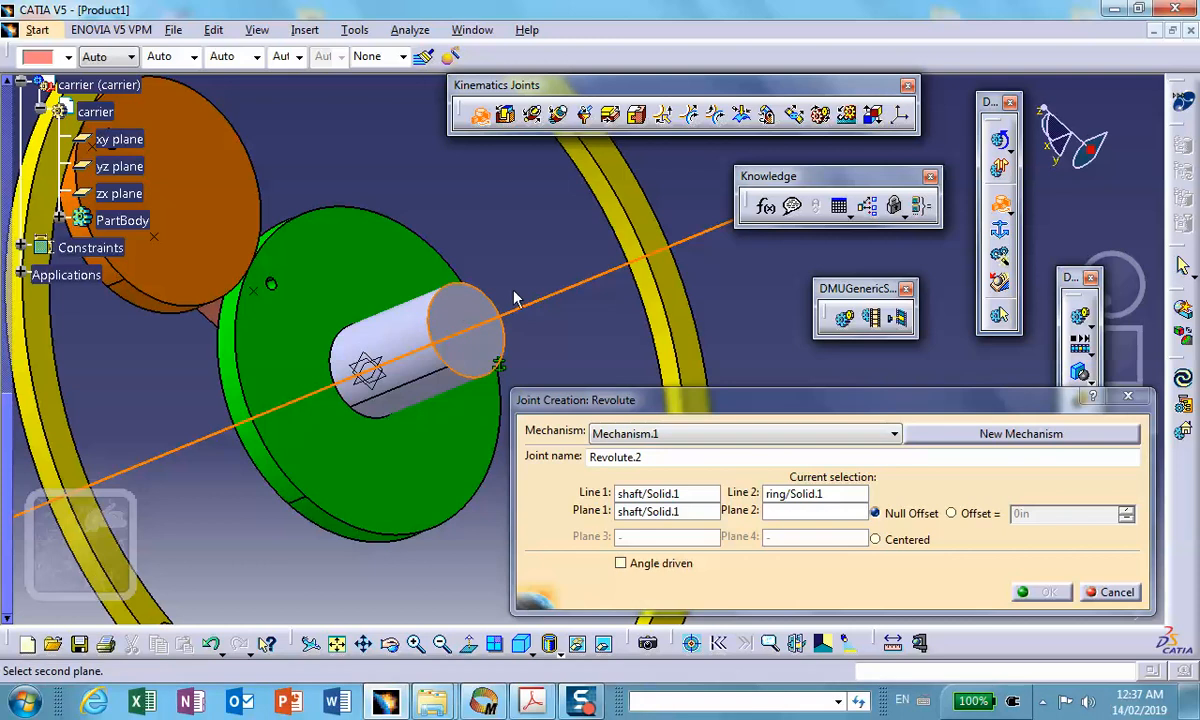
pyautogui.click(648, 214)
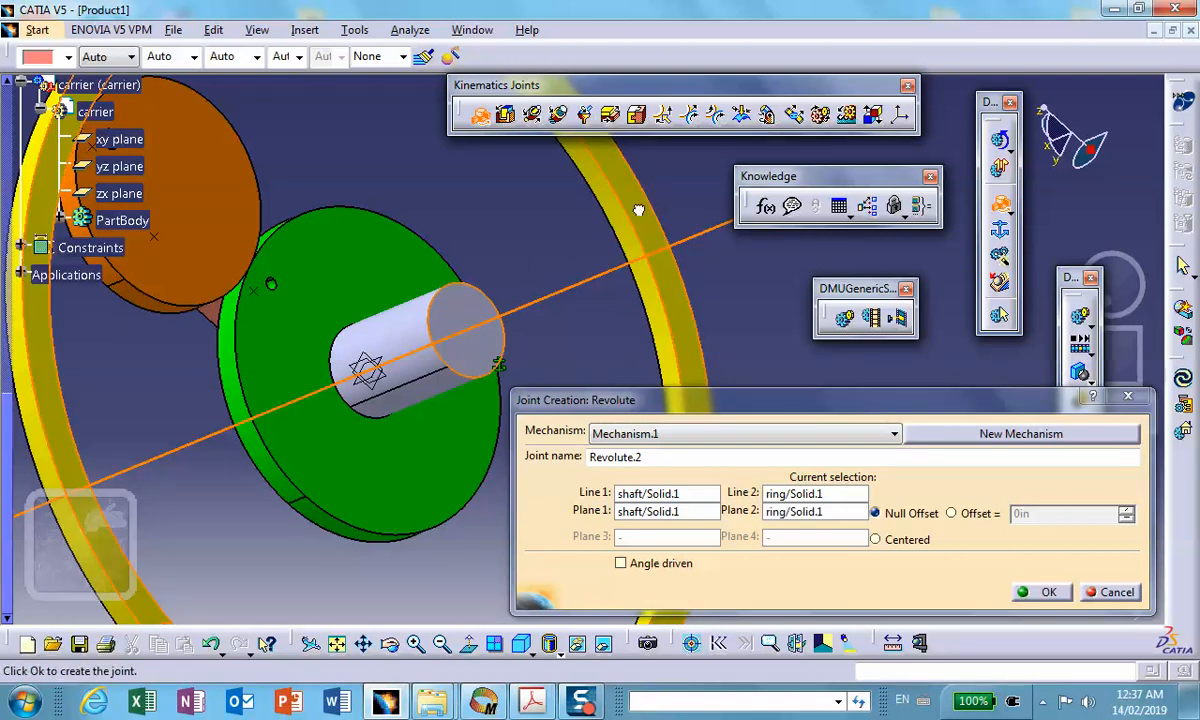
pyautogui.click(951, 513)
pyautogui.click(1022, 588)
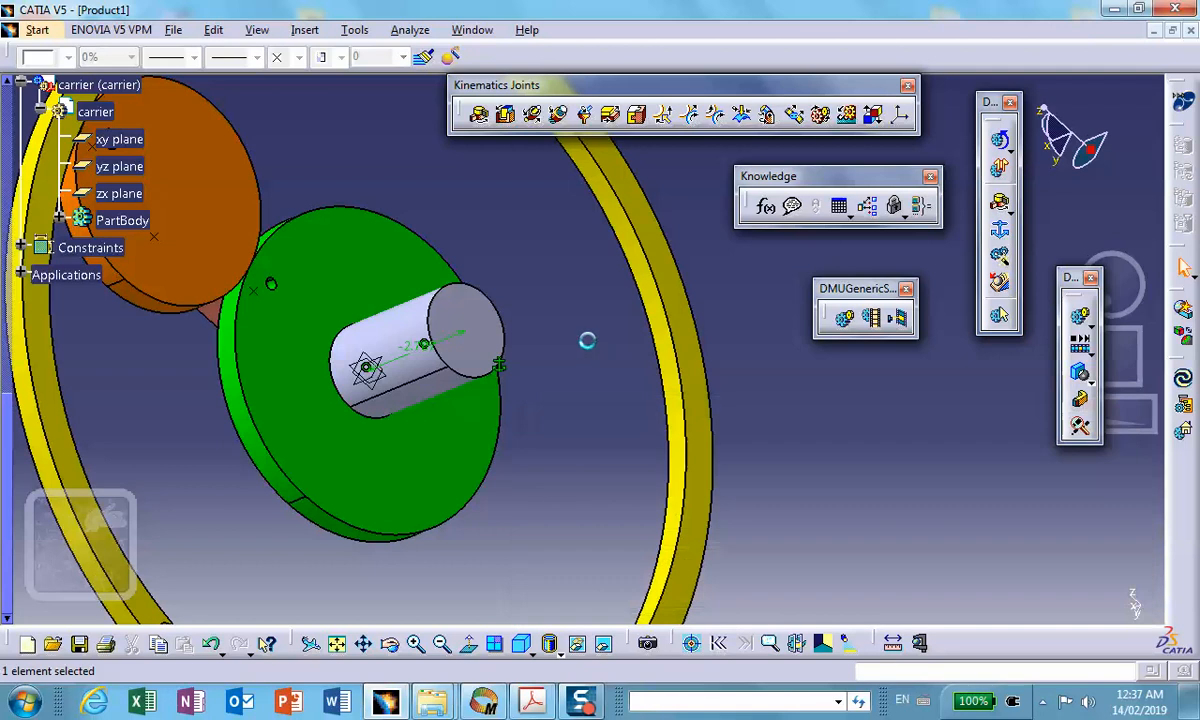
# Create a revolute joint between carrier and sun using their central axes and front faces, with the Offset option.
pyautogui.moveTo(587, 340); pyautogui.dragTo(452, 332, button='middle')
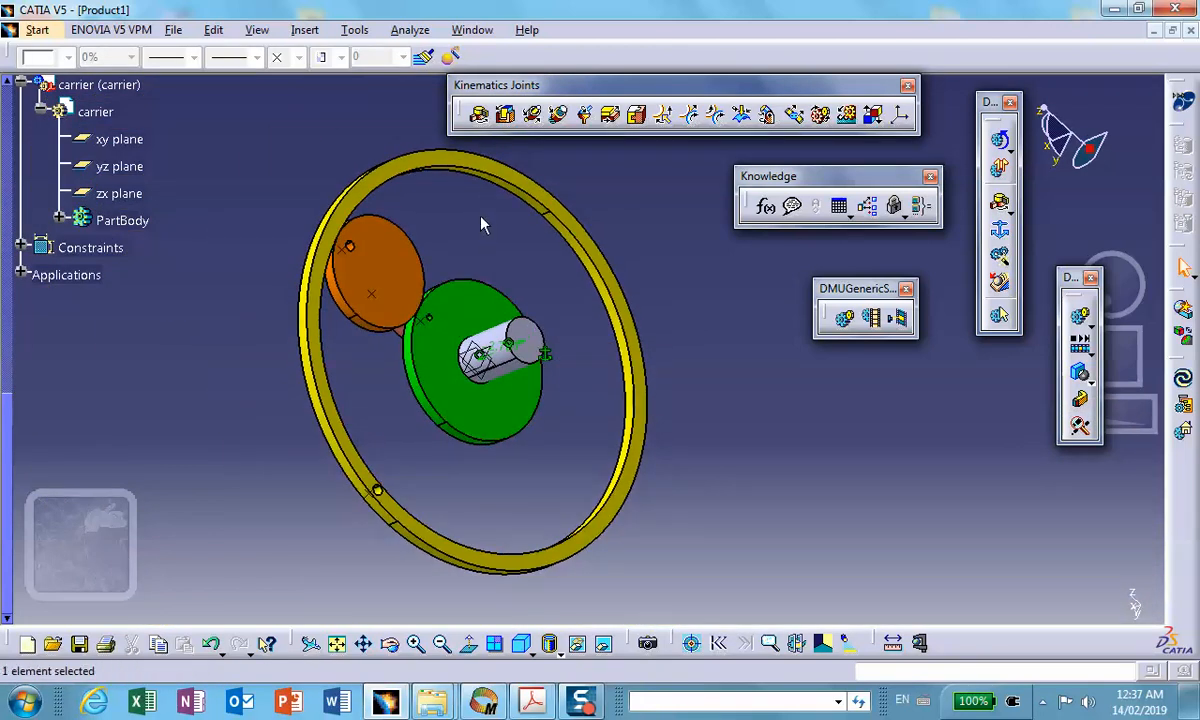
pyautogui.moveTo(485, 225); pyautogui.dragTo(762, 272, button='middle')
pyautogui.moveTo(374, 272); pyautogui.dragTo(545, 377, button='middle')
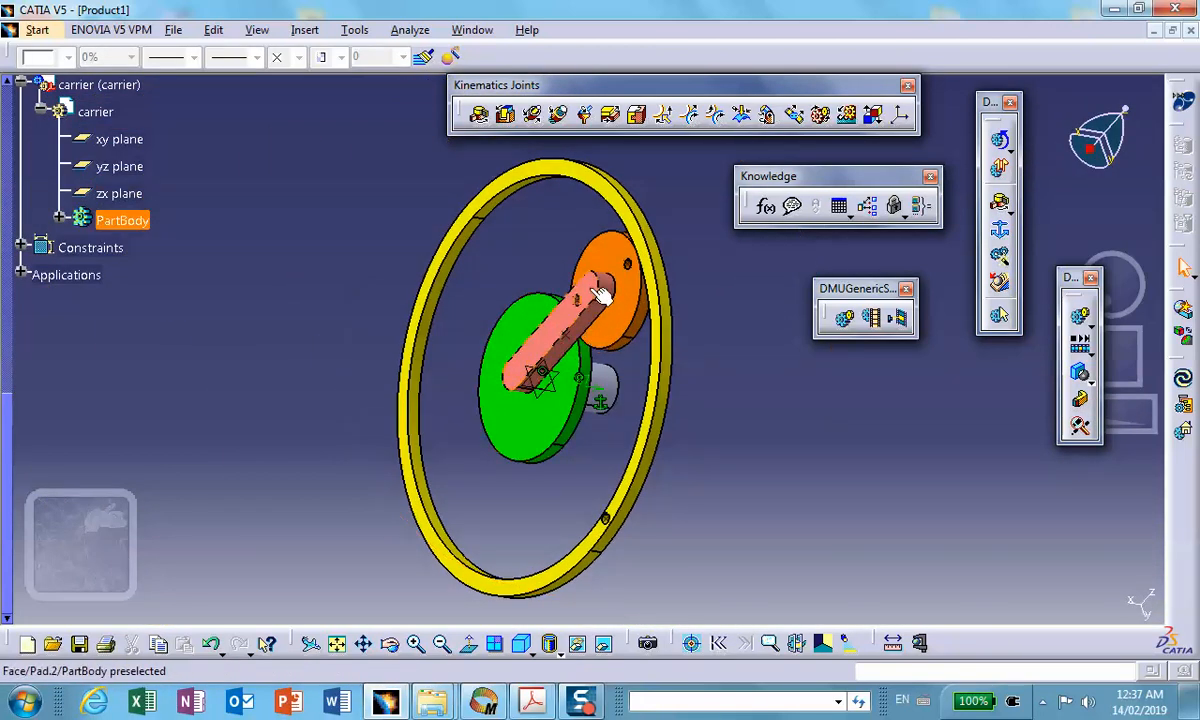
pyautogui.moveTo(560, 320); pyautogui.dragTo(517, 273, button='middle')
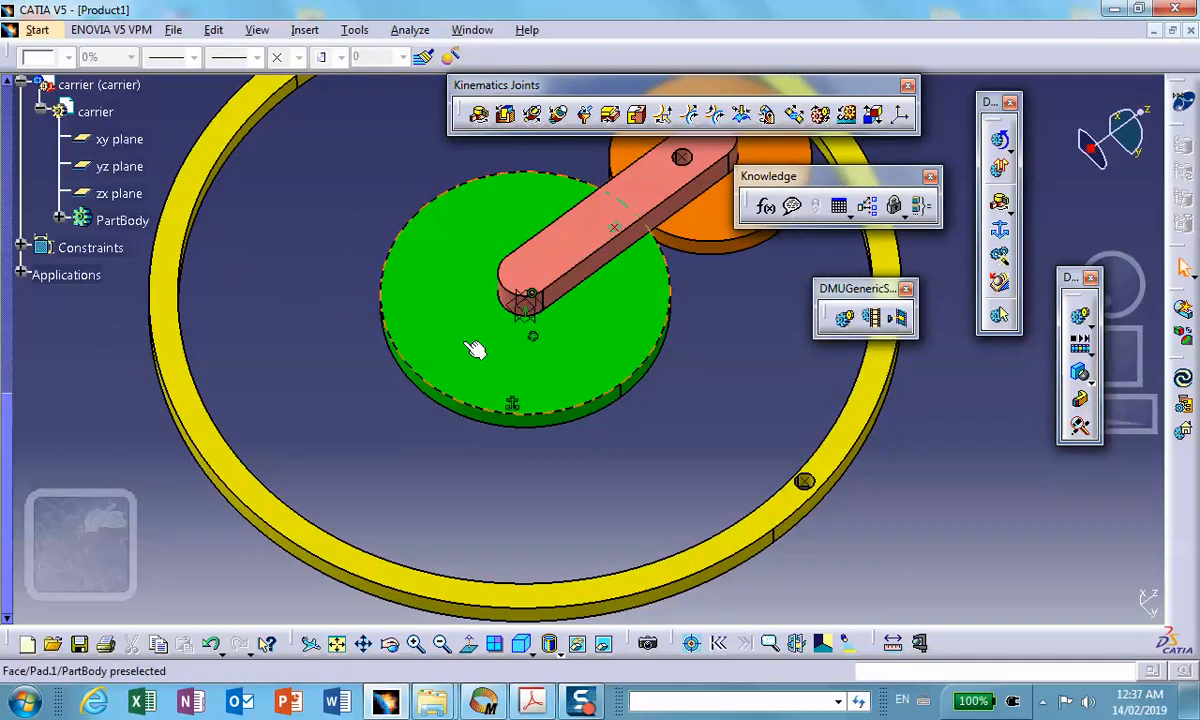
pyautogui.moveTo(446, 332); pyautogui.dragTo(500, 266, button='middle')
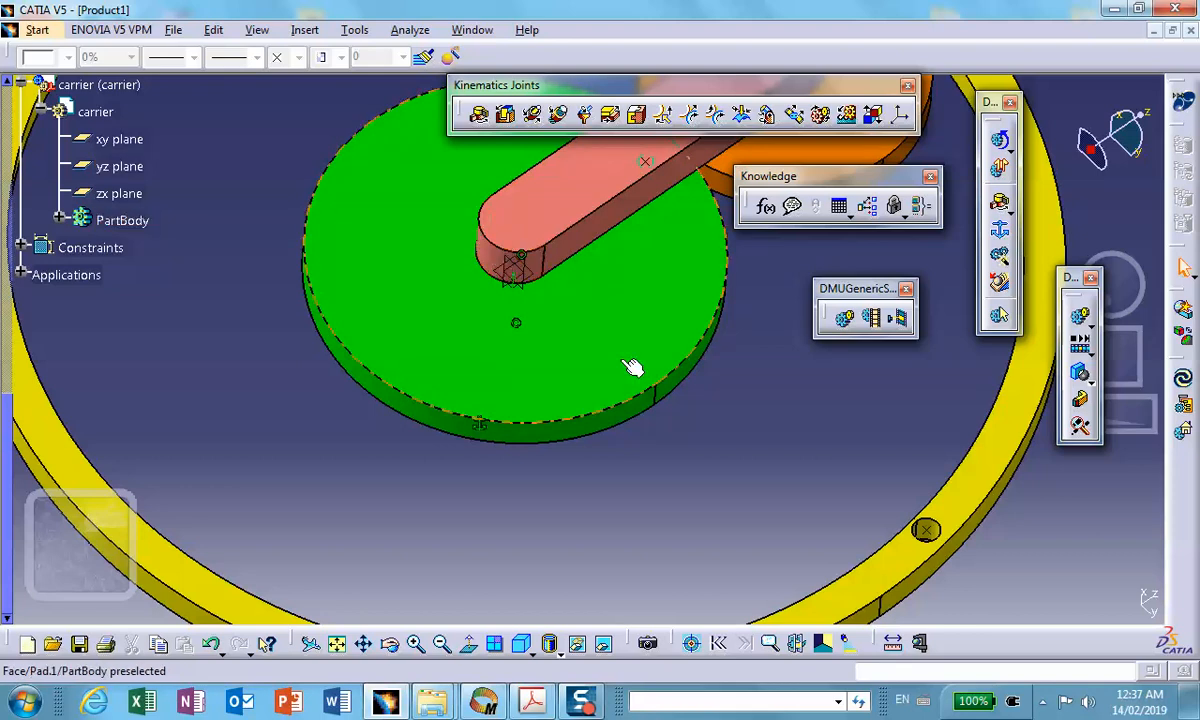
pyautogui.click(480, 116)
pyautogui.click(505, 262)
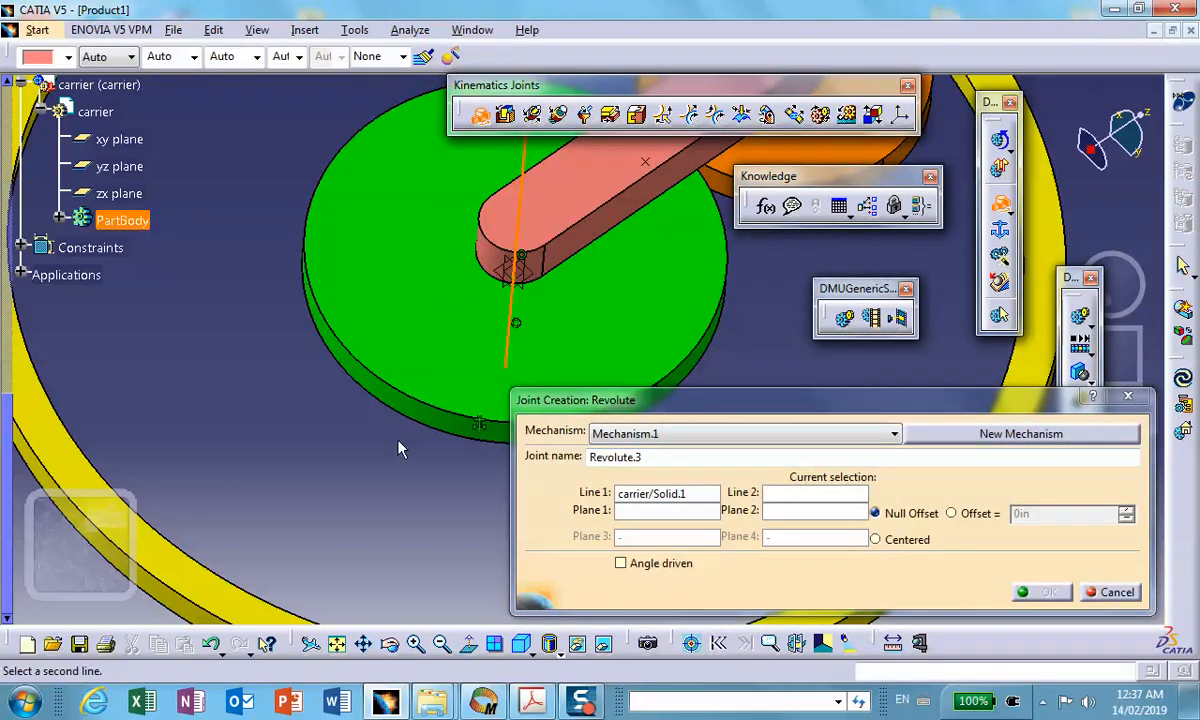
pyautogui.click(458, 424)
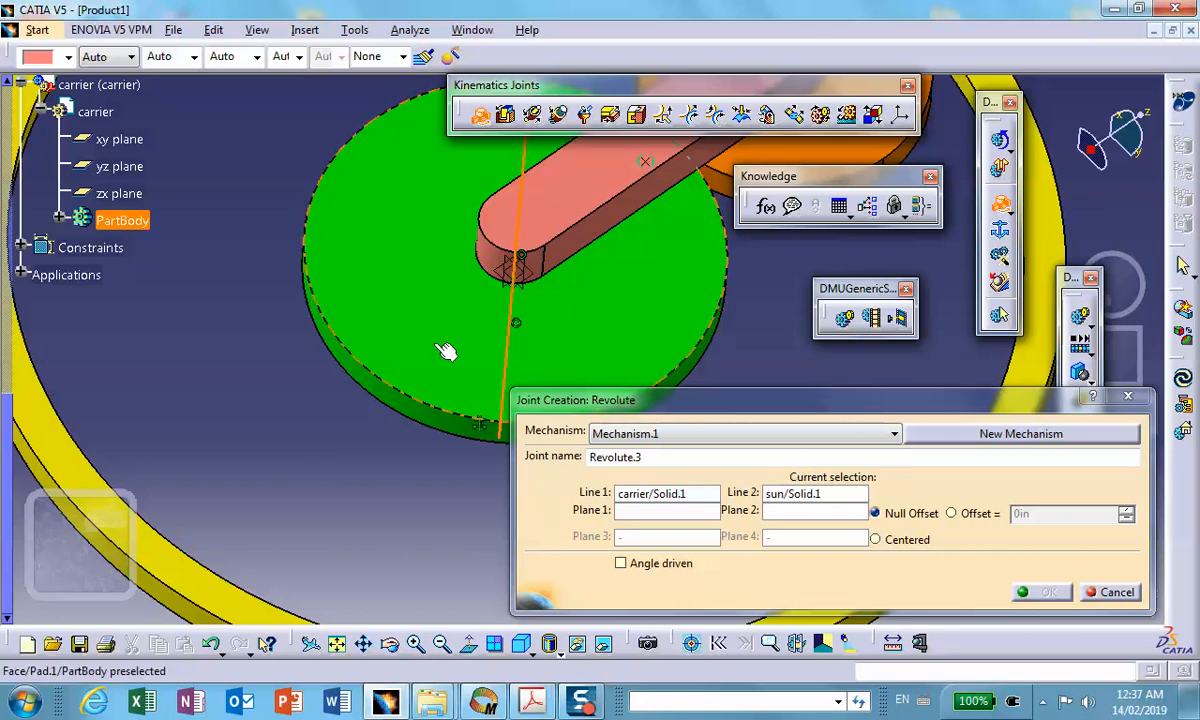
pyautogui.click(570, 182)
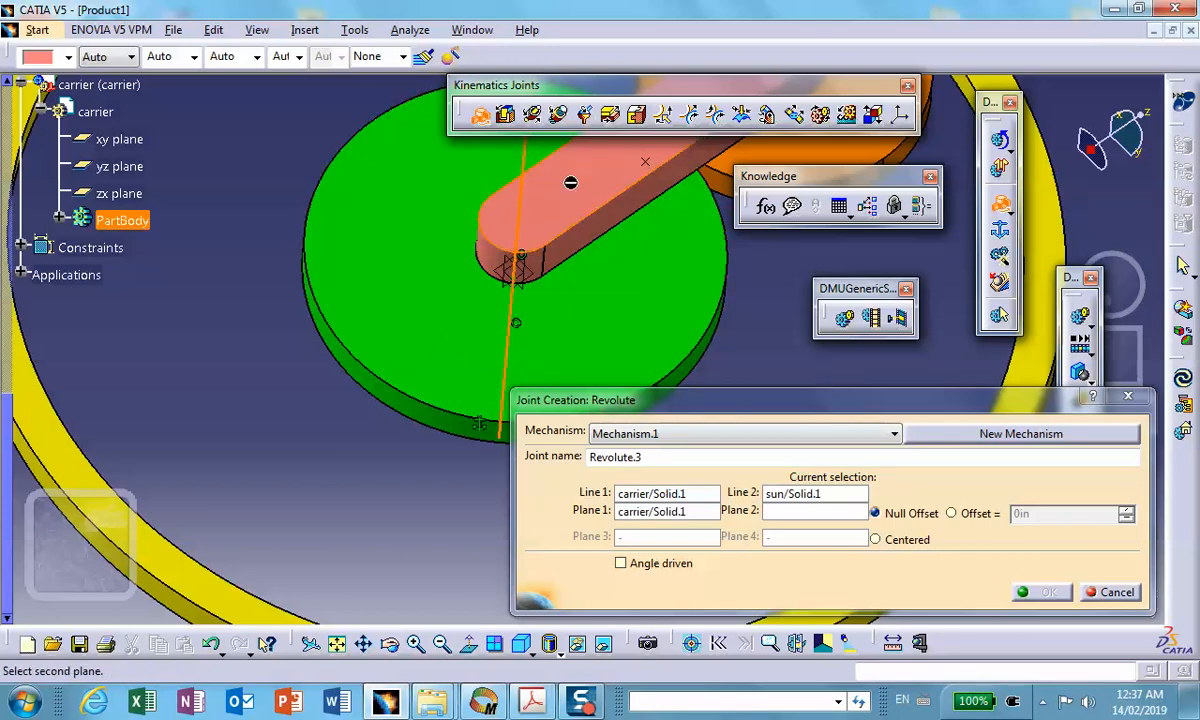
pyautogui.click(651, 287)
pyautogui.click(951, 513)
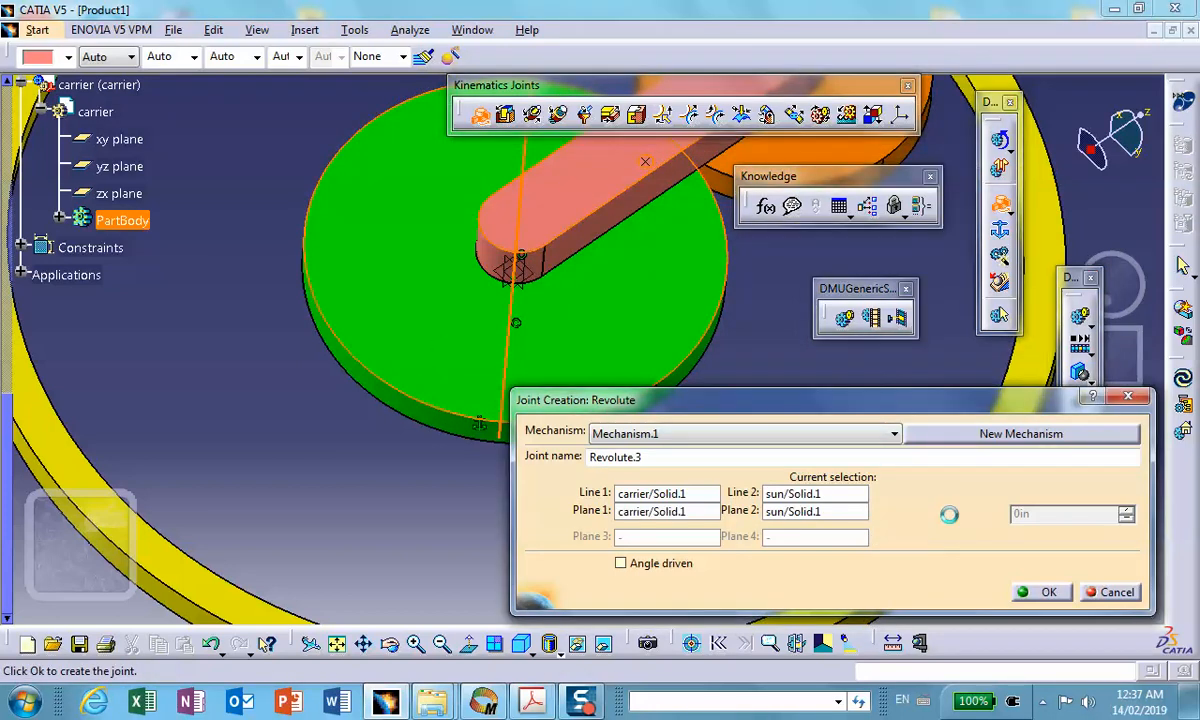
pyautogui.click(1045, 591)
# Create a revolute joint between carrier and planet using the carrier's outer-end axis, the planet's axis and their front faces, with the Offset option.
pyautogui.moveTo(651, 312); pyautogui.dragTo(348, 512, button='middle')
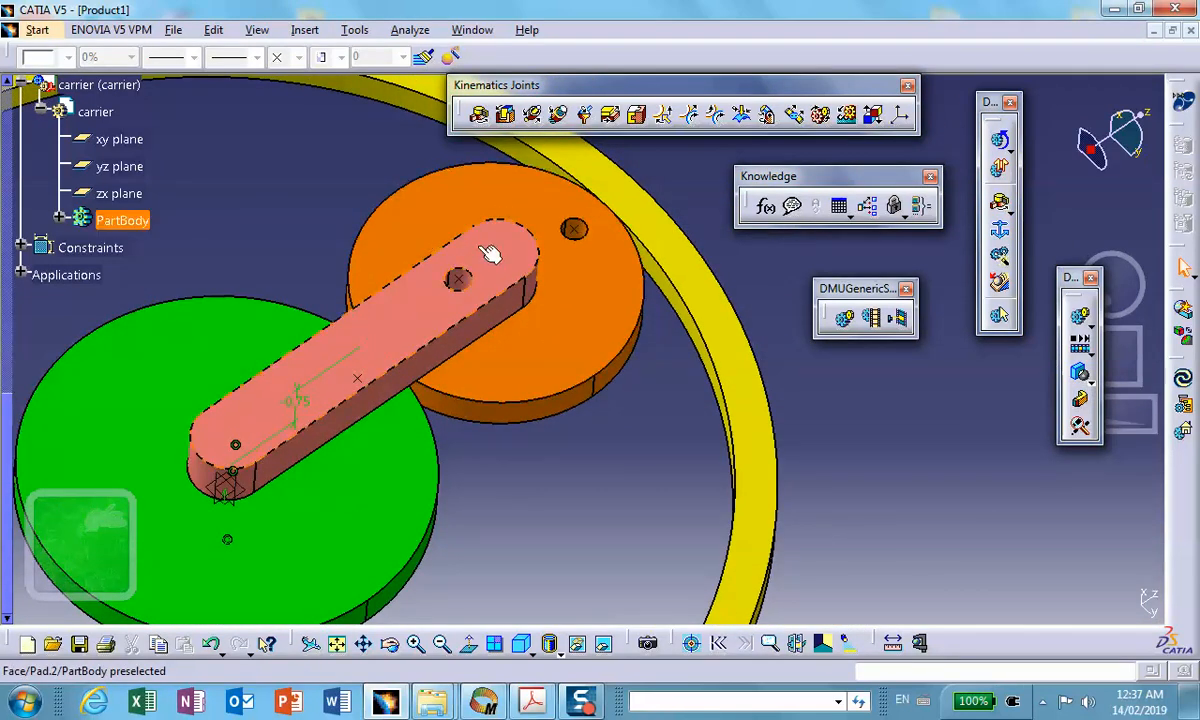
pyautogui.moveTo(613, 428); pyautogui.dragTo(536, 401, button='middle')
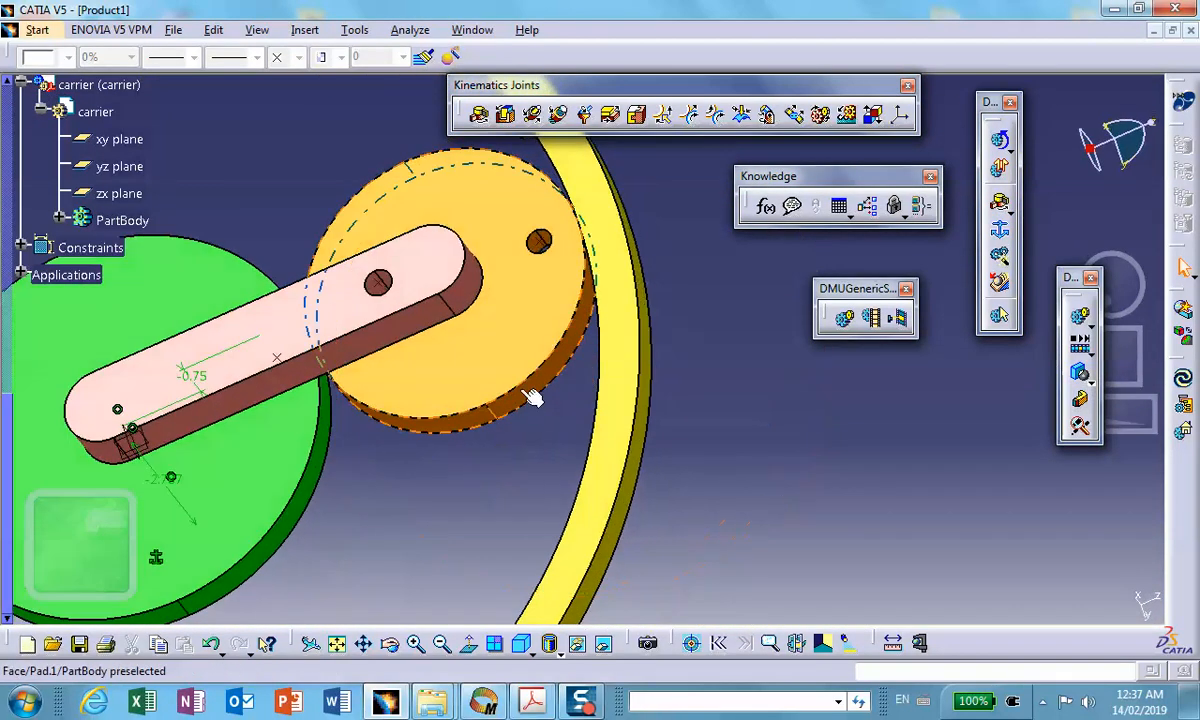
pyautogui.click(478, 114)
pyautogui.click(469, 295)
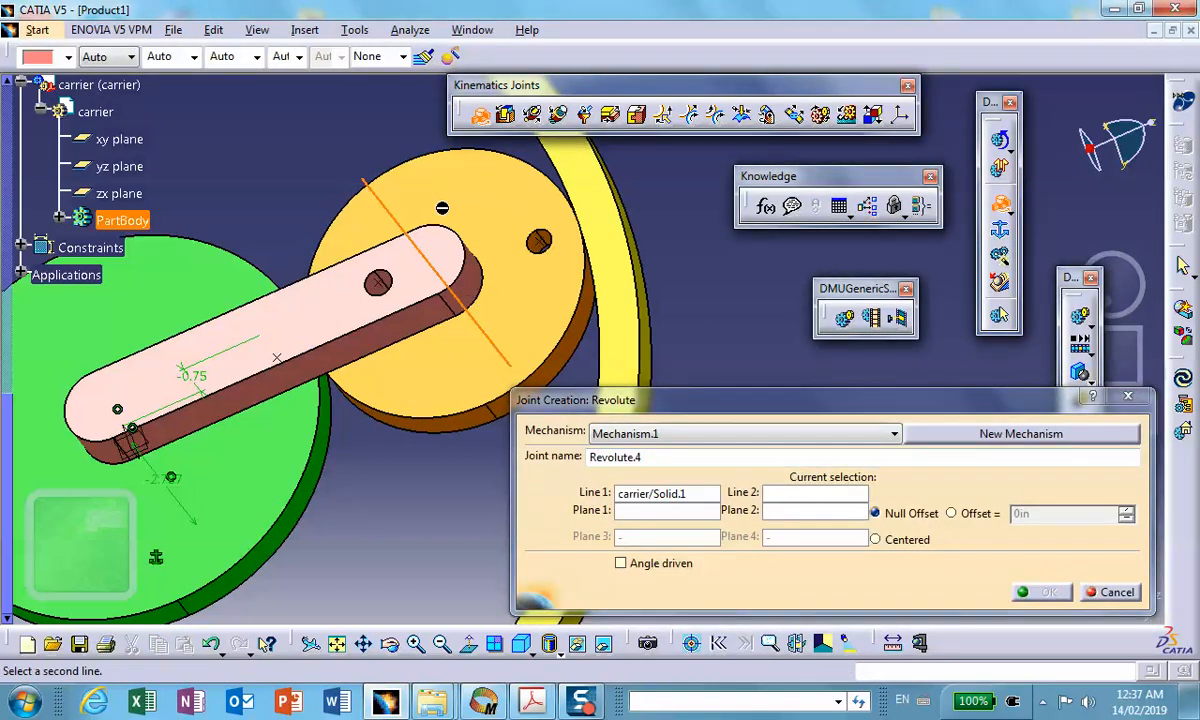
pyautogui.click(576, 357)
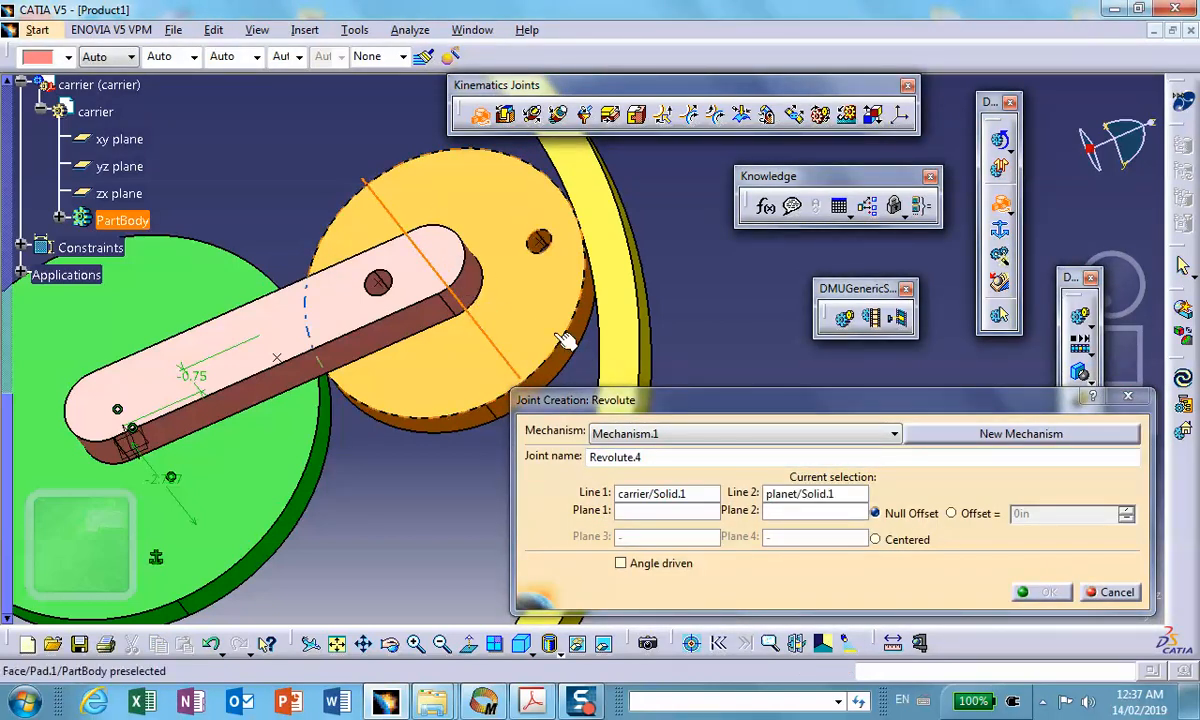
pyautogui.click(445, 245)
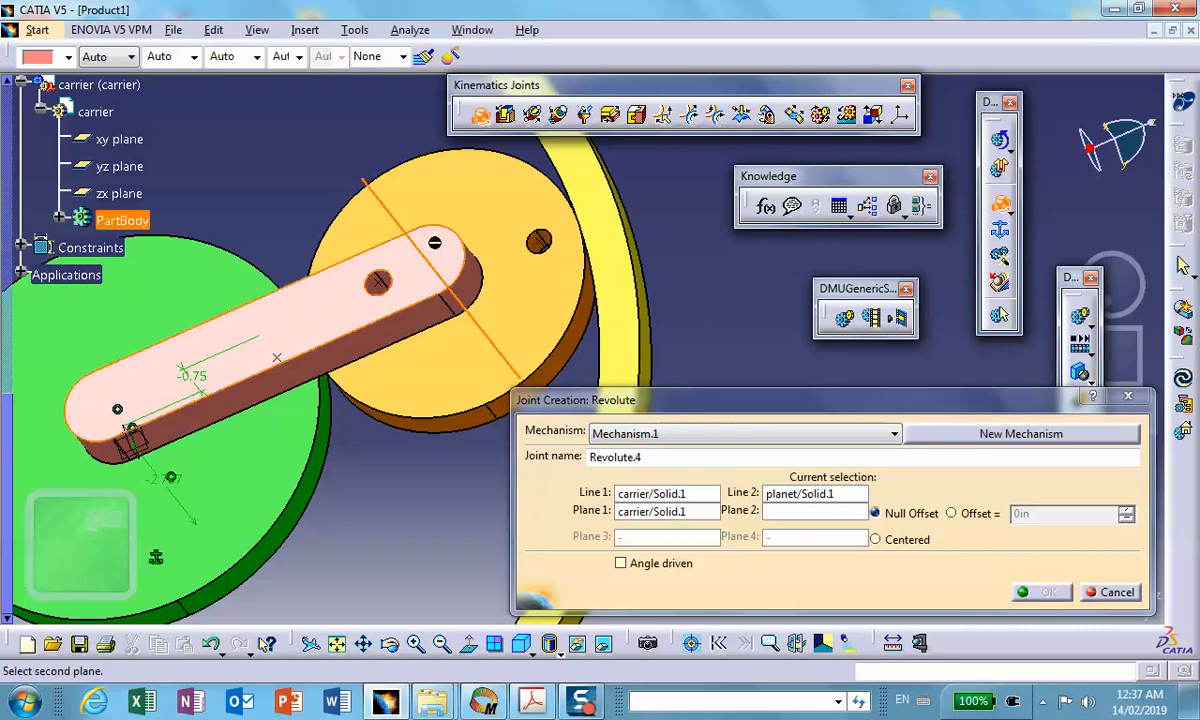
pyautogui.click(541, 300)
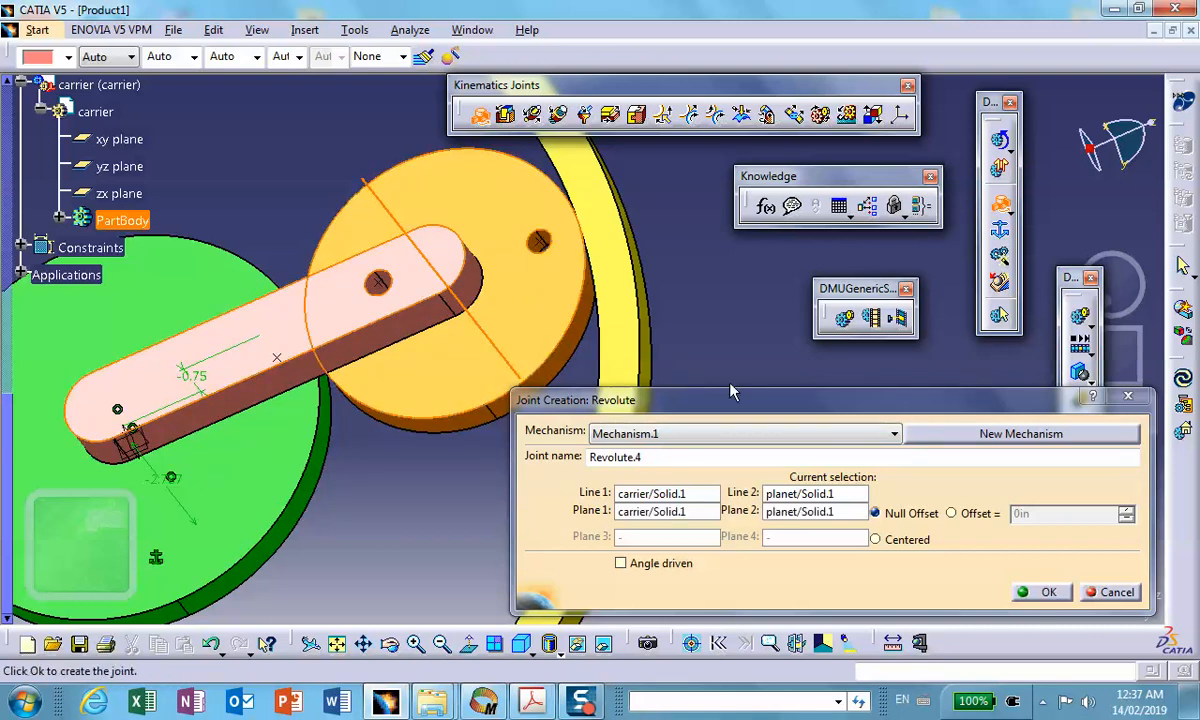
pyautogui.click(951, 513)
pyautogui.click(1047, 593)
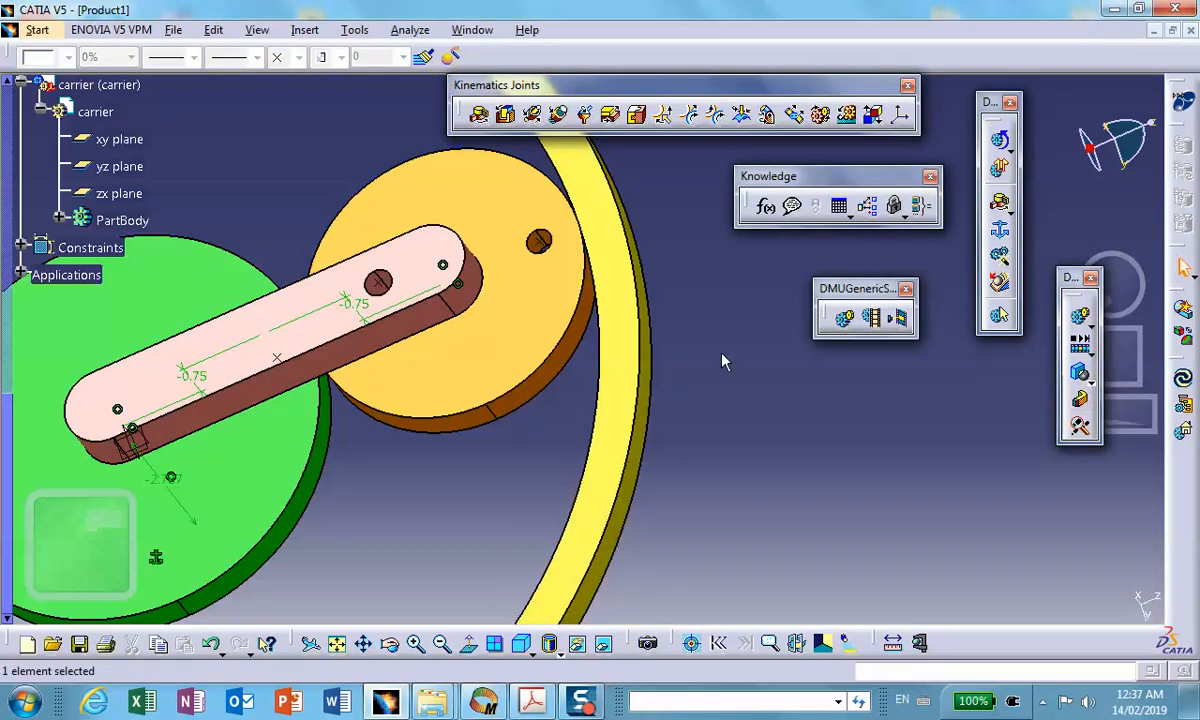
# Create a roll curve joint between the planet's outer circular edge and the ring's inner circular edge.
pyautogui.moveTo(676, 330); pyautogui.dragTo(370, 350, button='middle')
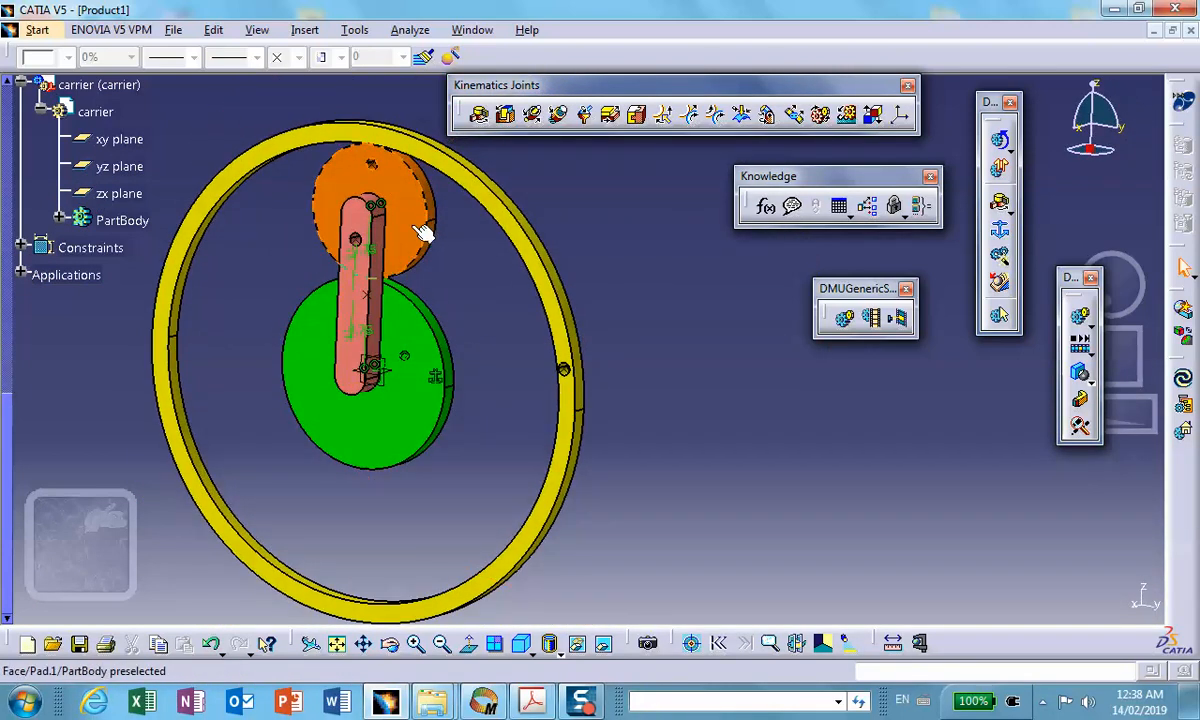
pyautogui.click(717, 116)
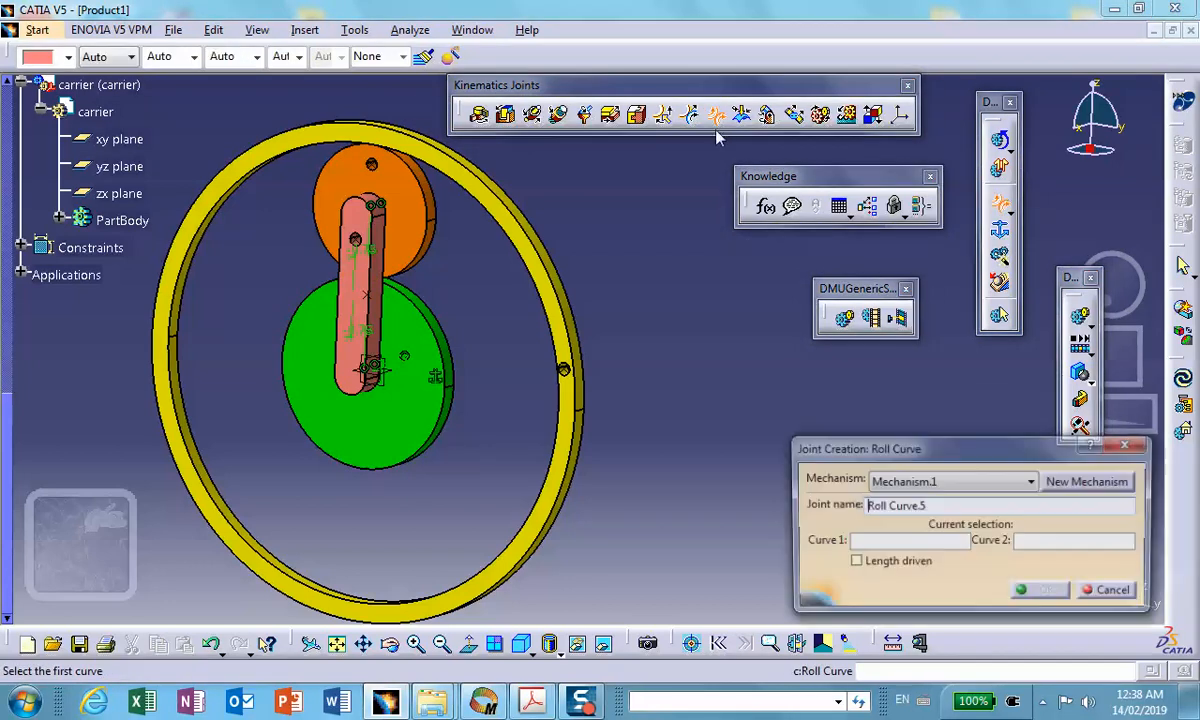
pyautogui.click(426, 238)
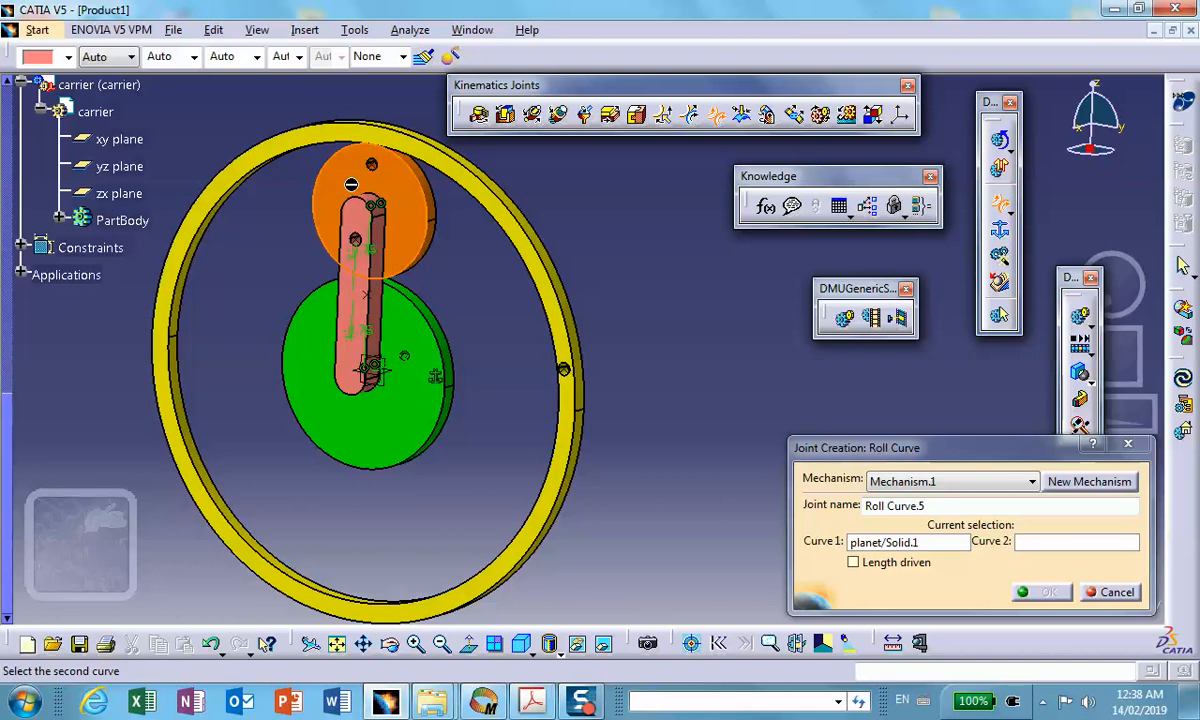
pyautogui.click(468, 193)
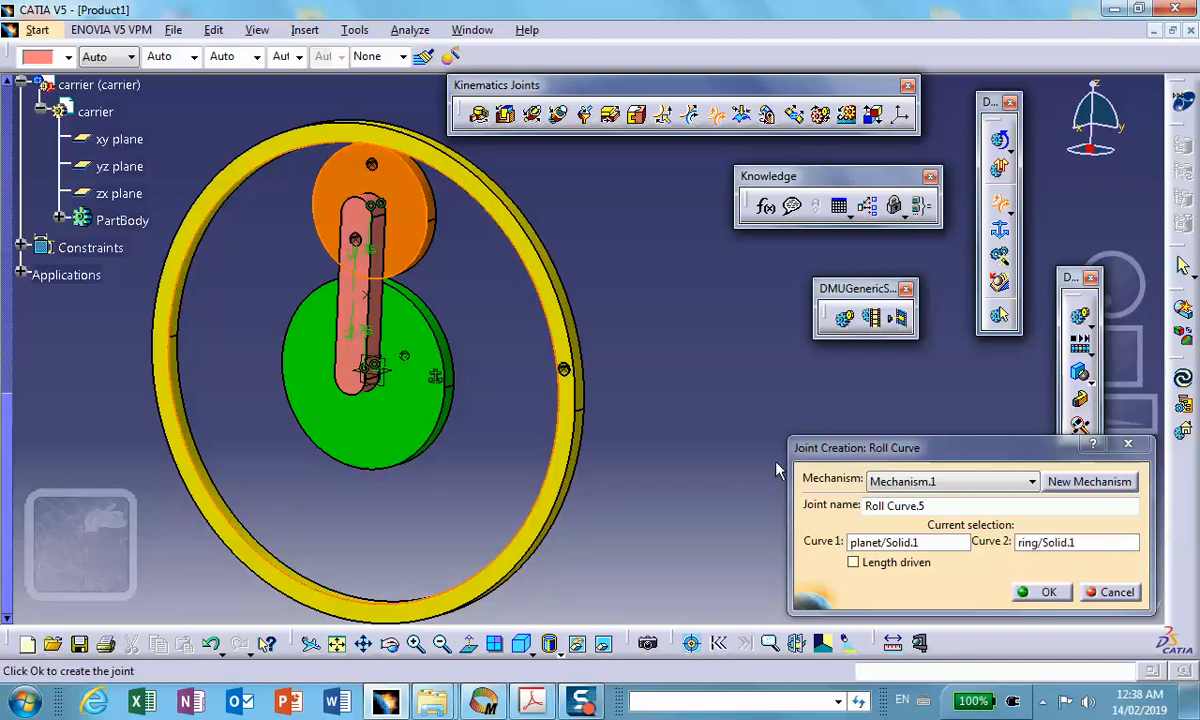
pyautogui.click(1043, 592)
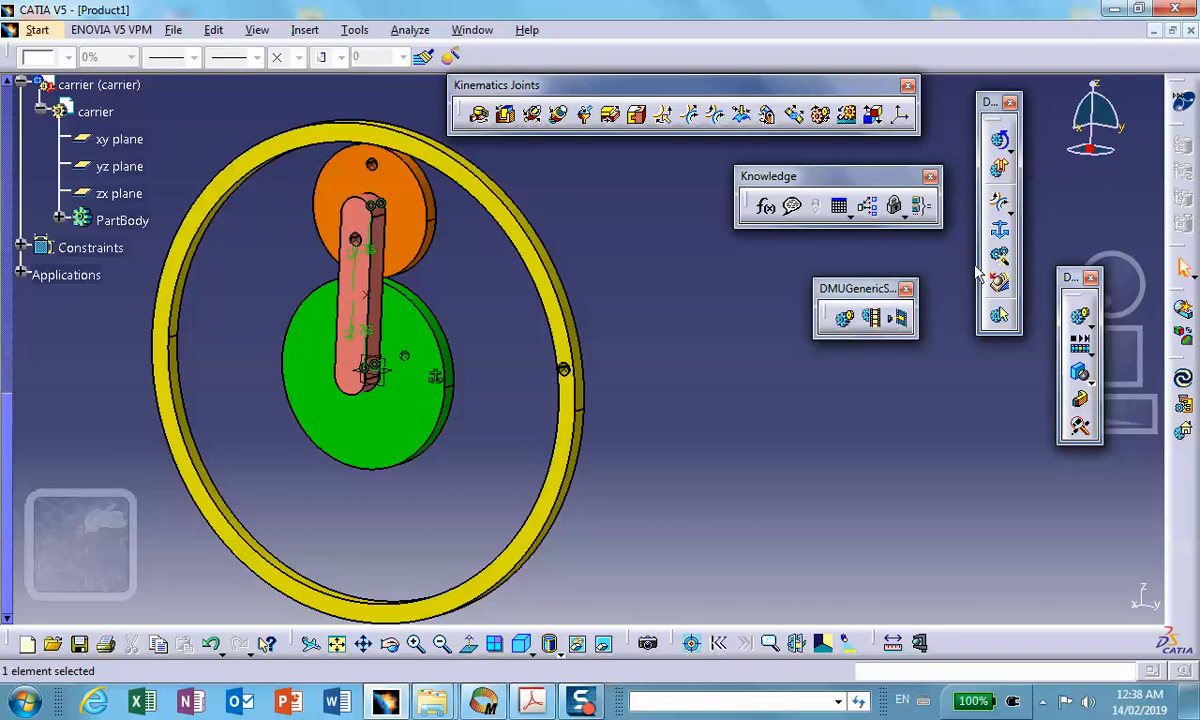
# Create a roll curve joint between the planet's outer circular edge and the sun's outer circular edge.
pyautogui.click(714, 113)
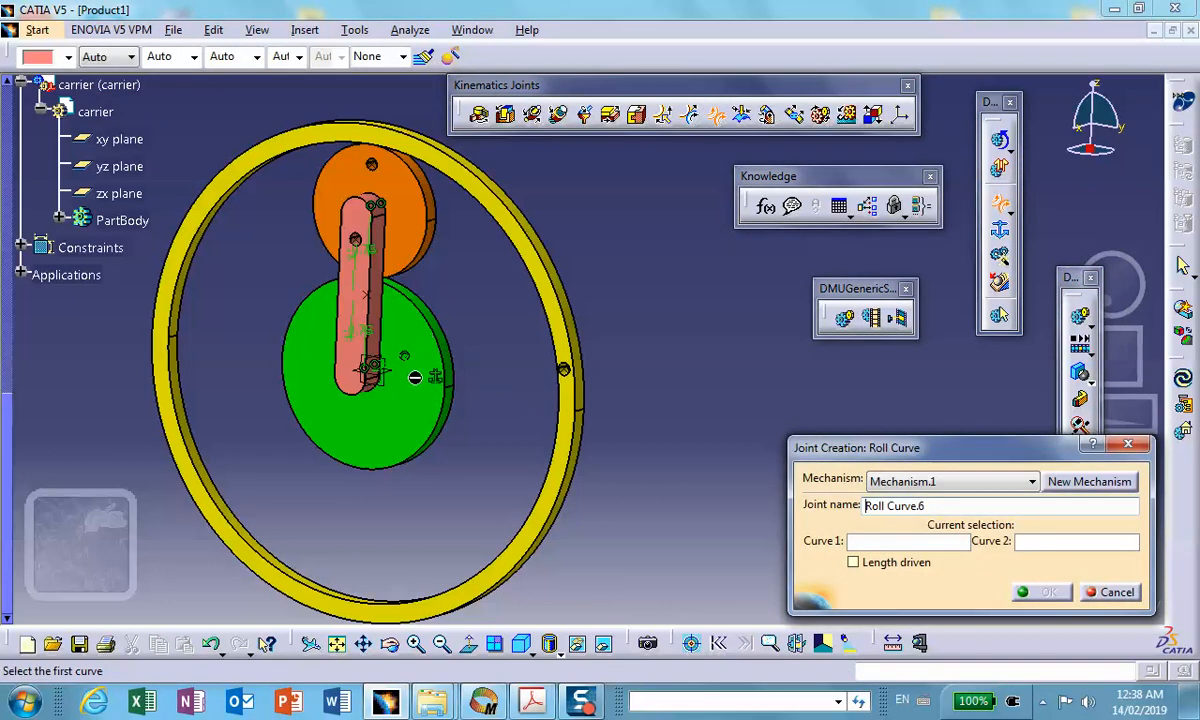
pyautogui.click(436, 245)
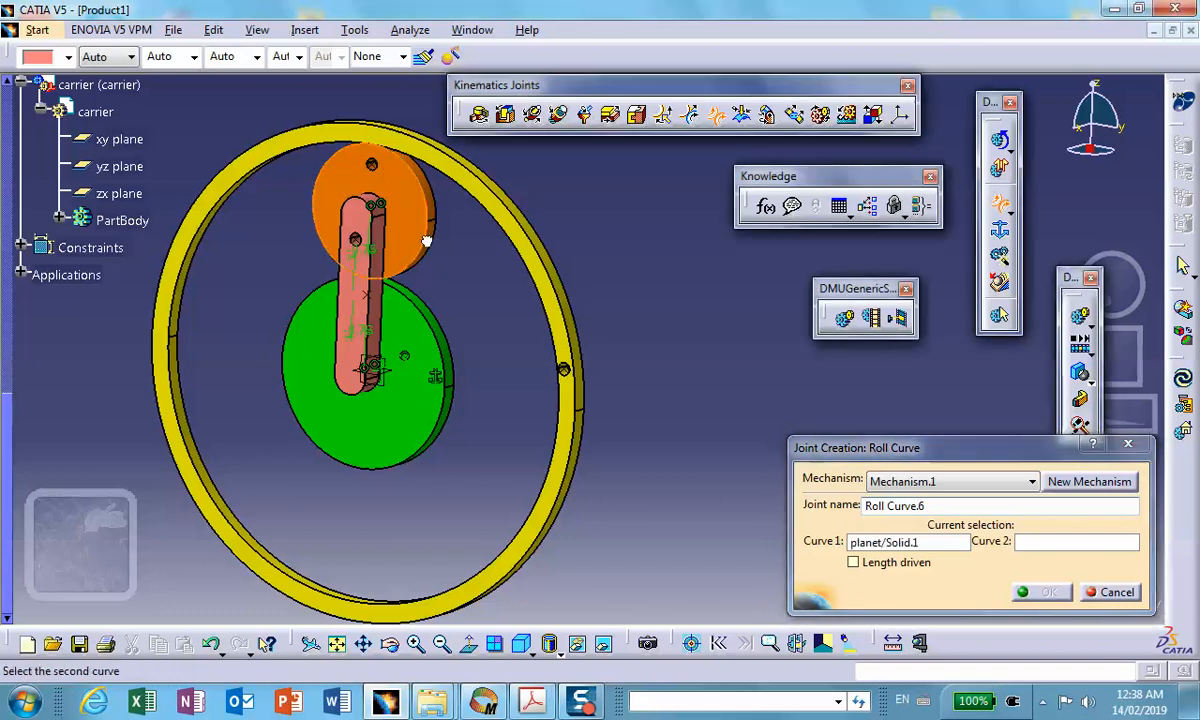
pyautogui.click(428, 312)
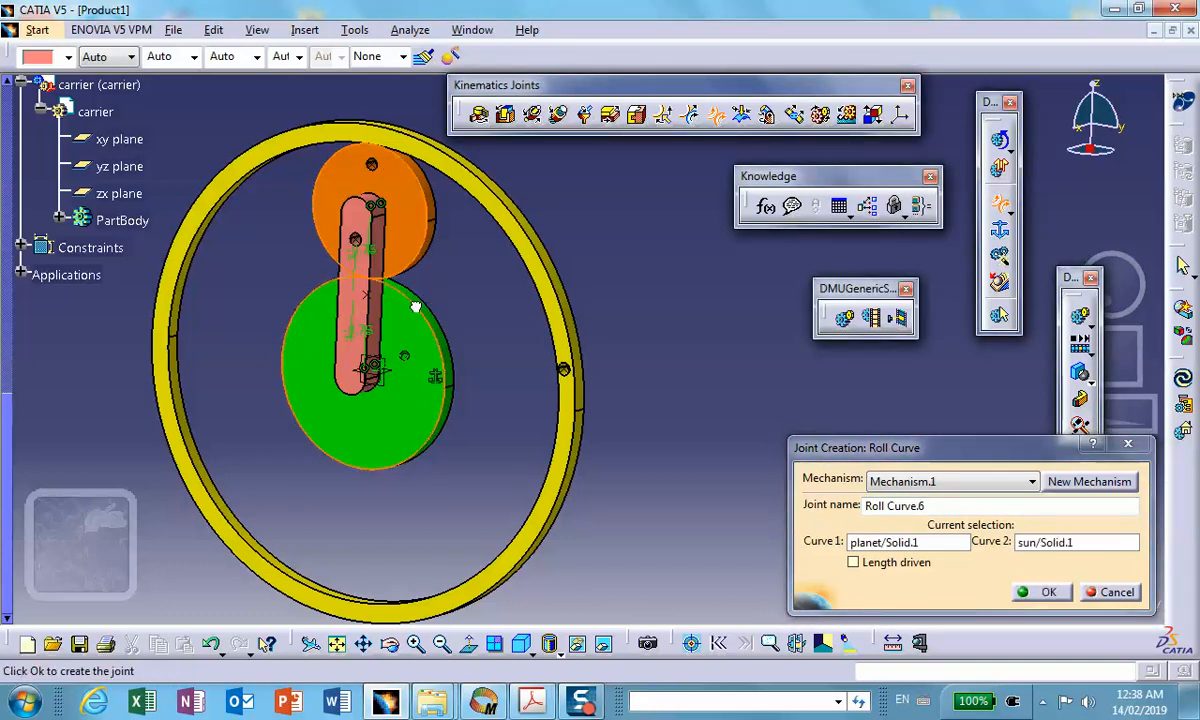
pyautogui.click(1046, 592)
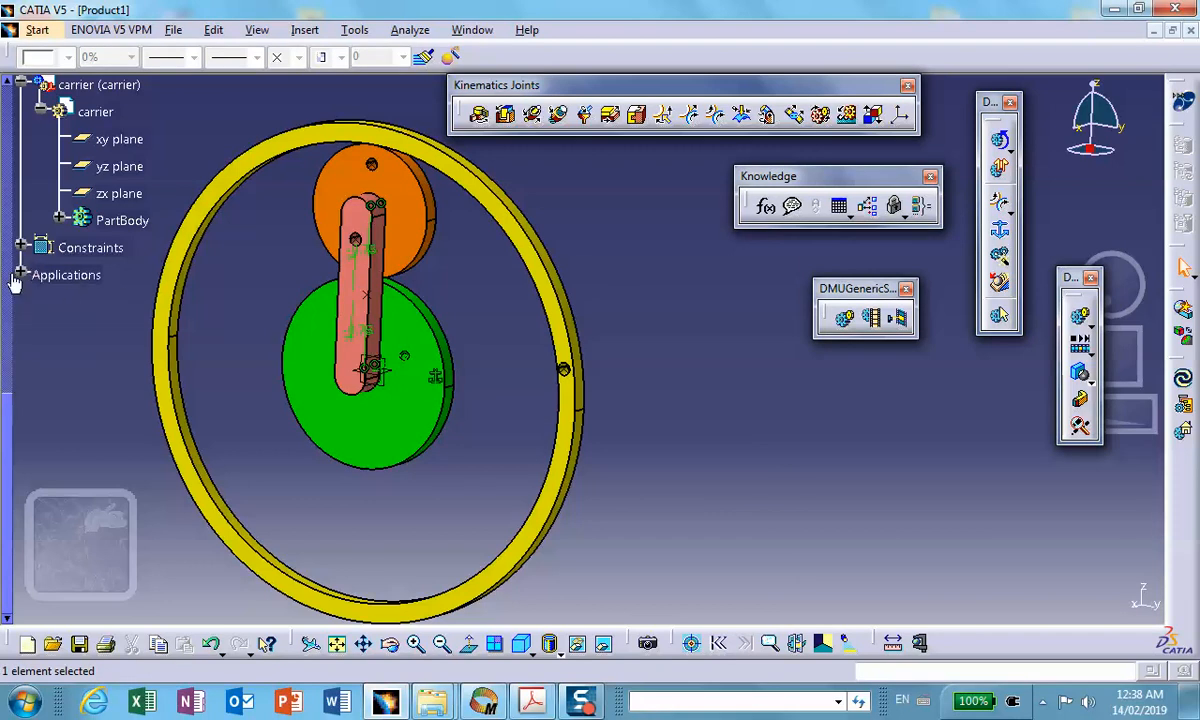
# Collapse the planet, ring, carrier and shaft branches in the specification tree.
pyautogui.scroll(8, 14, 283)
pyautogui.click(20, 335)
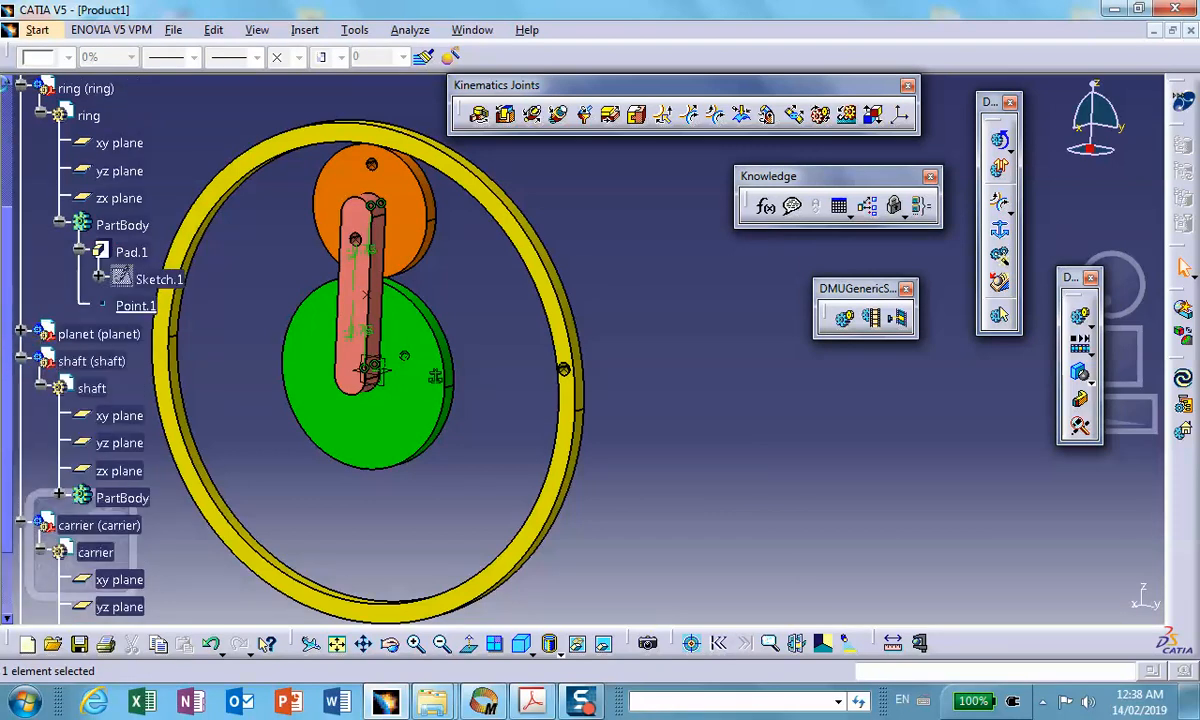
pyautogui.click(21, 89)
pyautogui.click(21, 306)
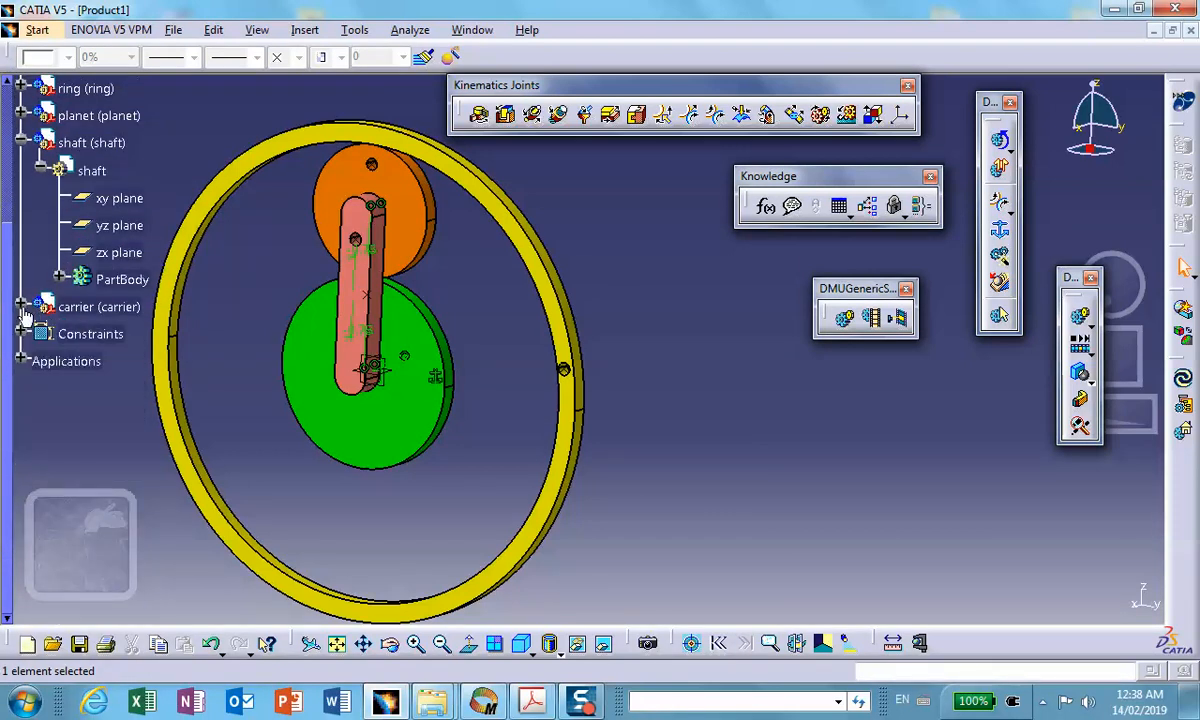
pyautogui.click(20, 142)
pyautogui.moveTo(262, 180); pyautogui.dragTo(305, 177, button='middle')
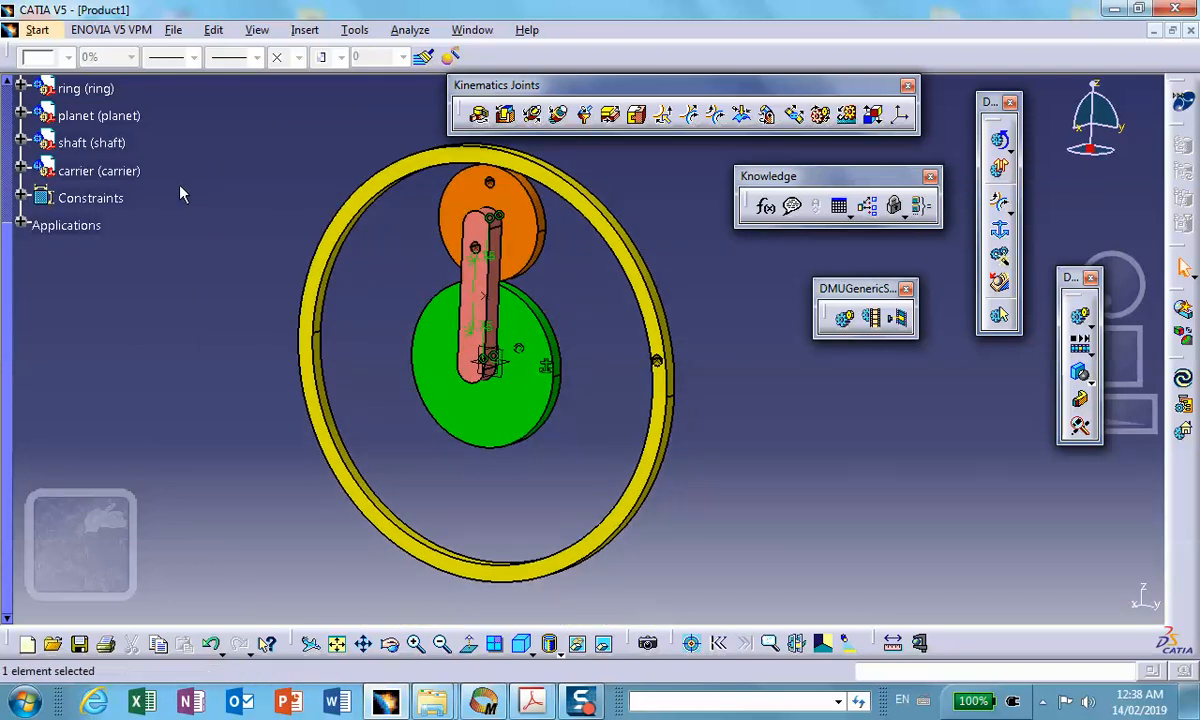
# Expand the applications branch down to the joints of Mechanism.1 and review the joint list and degrees of freedom.
pyautogui.click(22, 226)
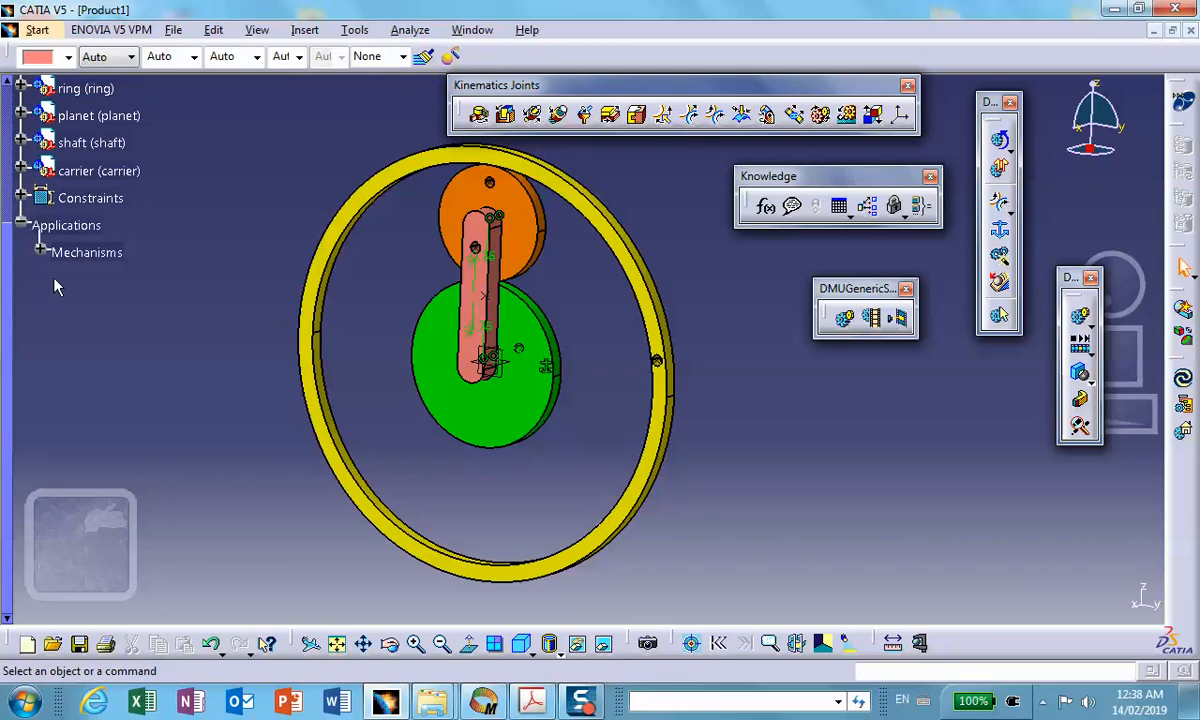
pyautogui.click(41, 251)
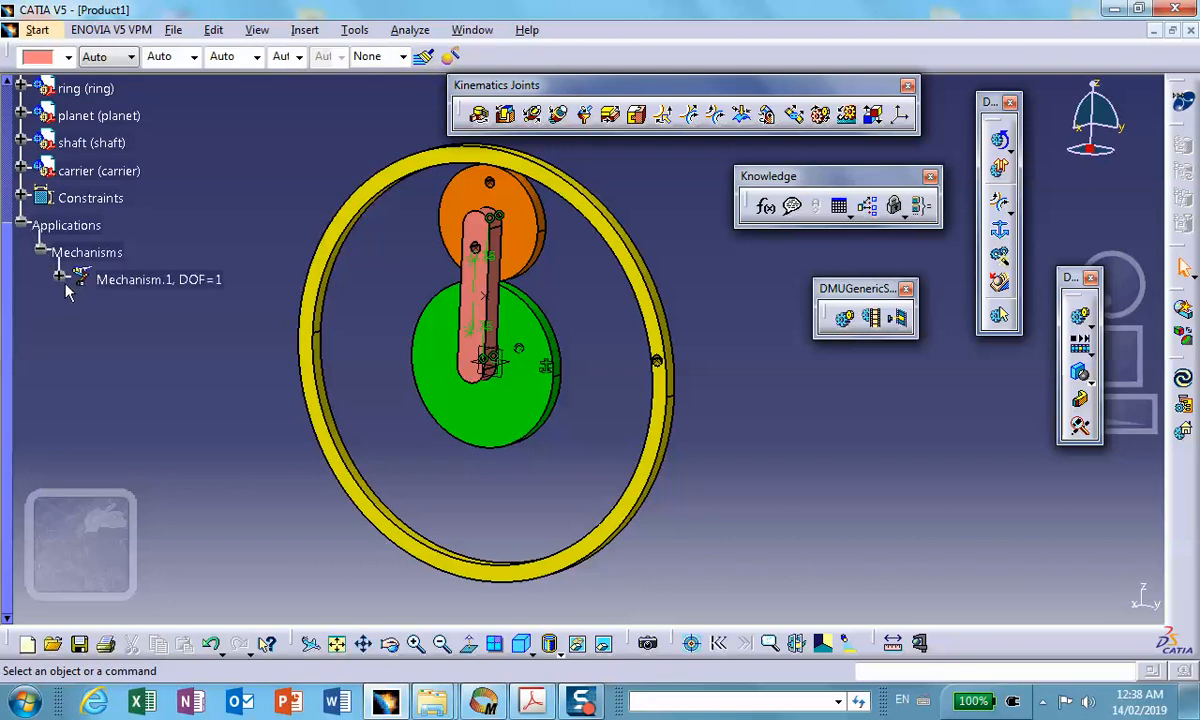
pyautogui.click(60, 279)
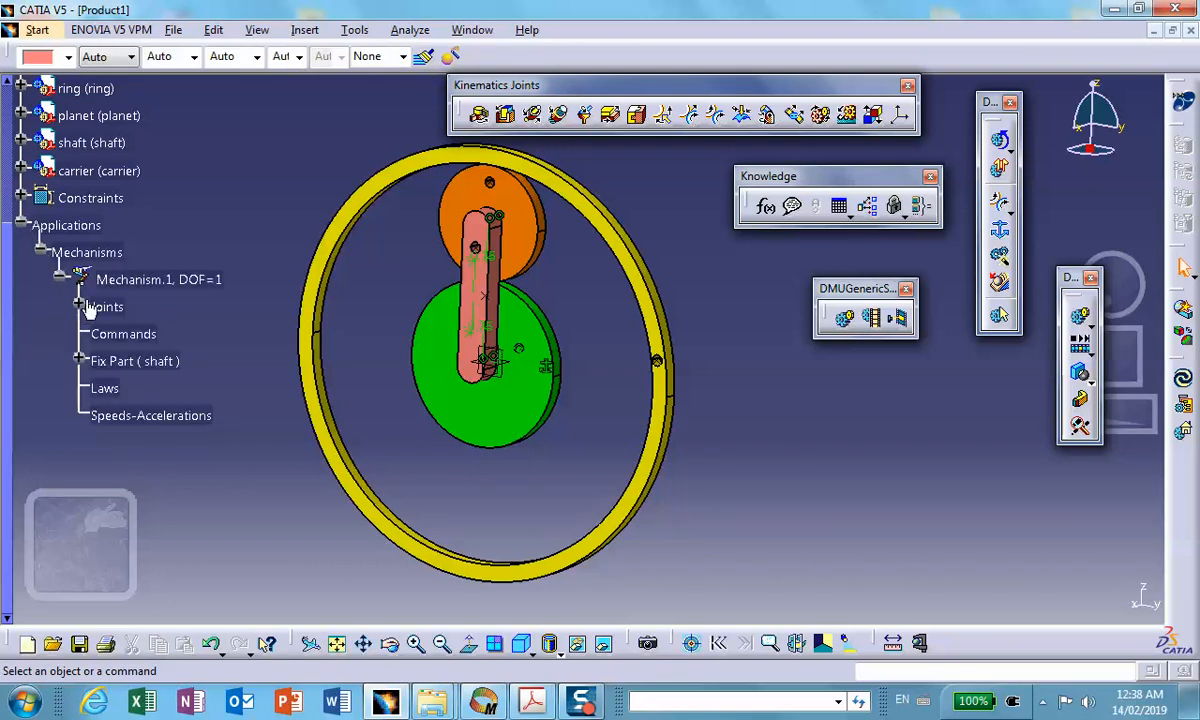
pyautogui.click(79, 305)
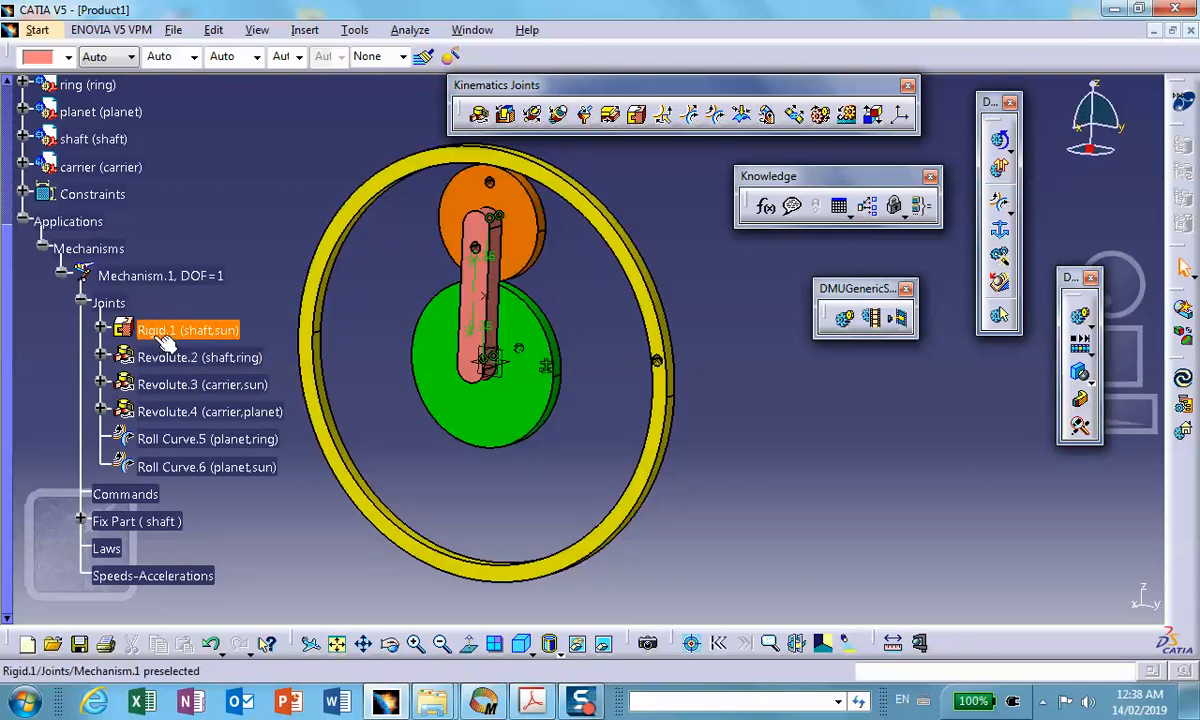
pyautogui.moveTo(219, 174); pyautogui.dragTo(227, 138, button='middle')
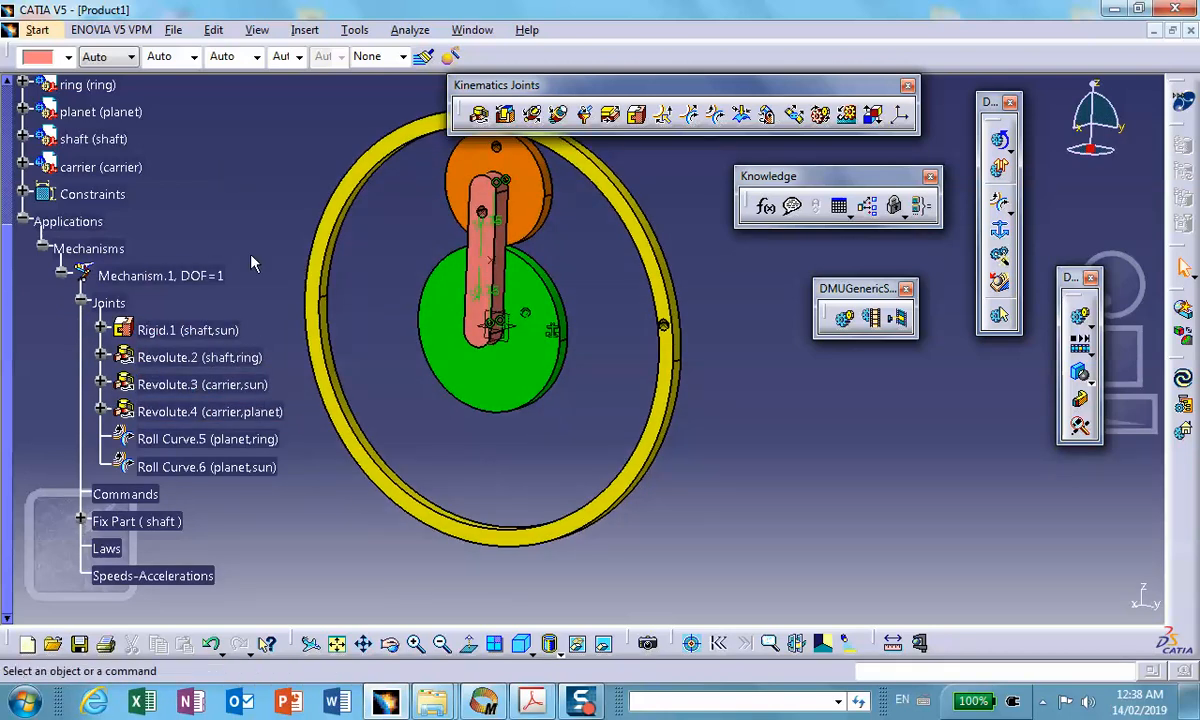
pyautogui.moveTo(367, 287); pyautogui.dragTo(503, 345, button='middle')
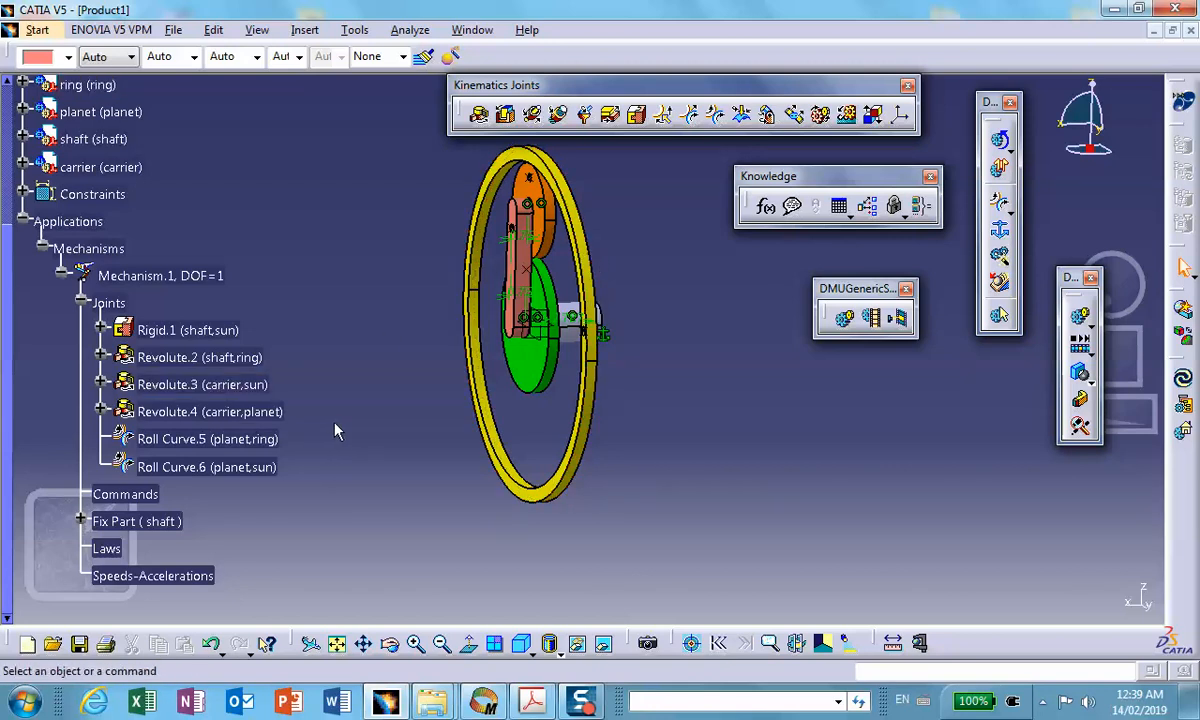
# Make the revolute joint between shaft and ring angle driven, keeping the default limits.
pyautogui.doubleClick(253, 358)
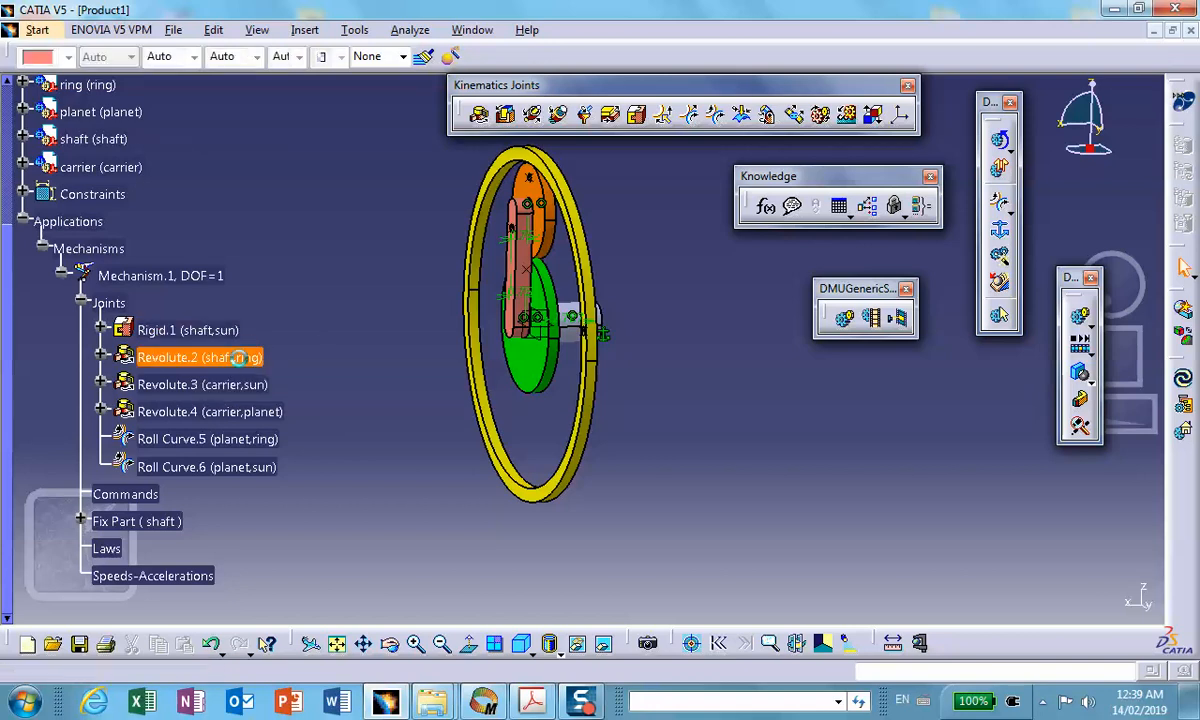
pyautogui.click(798, 321)
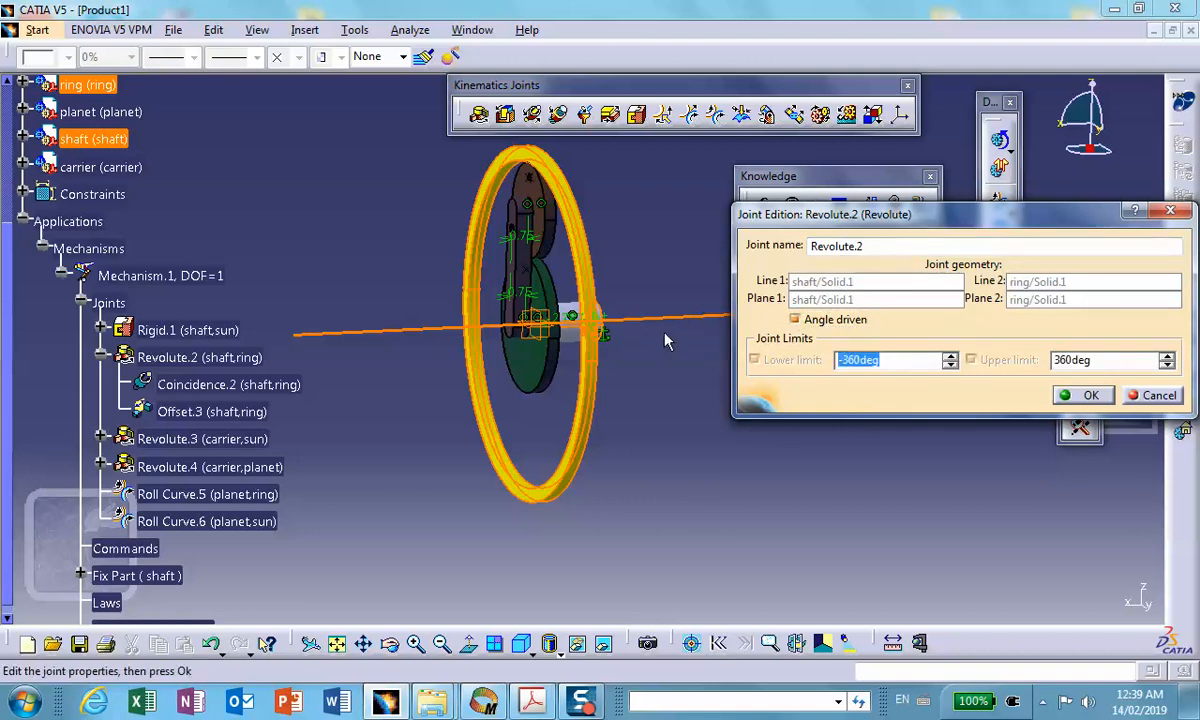
pyautogui.click(1092, 396)
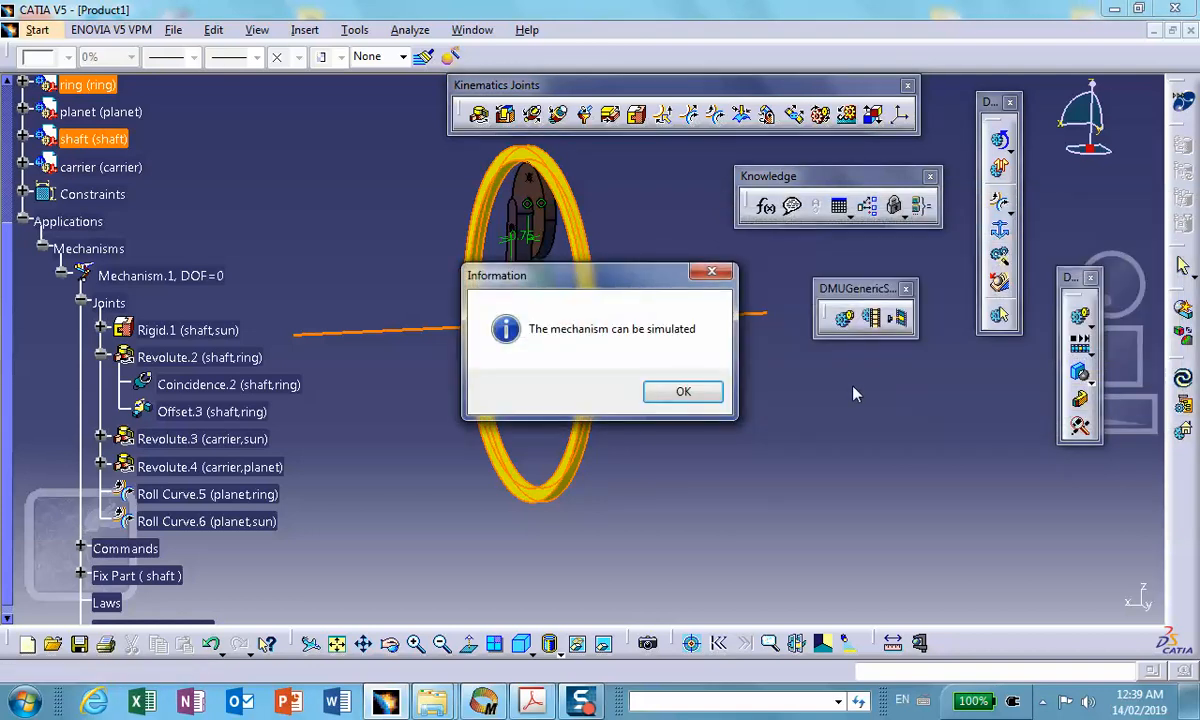
pyautogui.click(700, 397)
# Simulate Mechanism.1 by varying the ring's angle command, return it to 0 and close the simulation.
pyautogui.moveTo(442, 348); pyautogui.dragTo(697, 314, button='middle')
pyautogui.click(998, 138)
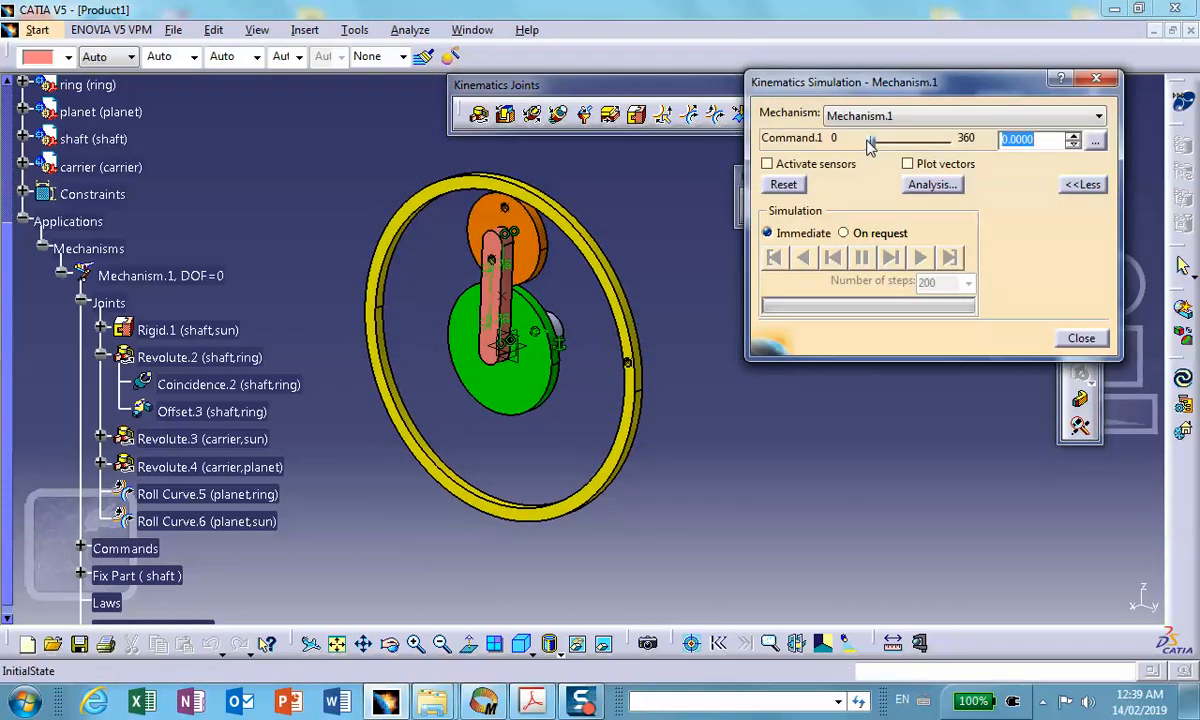
pyautogui.moveTo(868, 145); pyautogui.dragTo(779, 132)
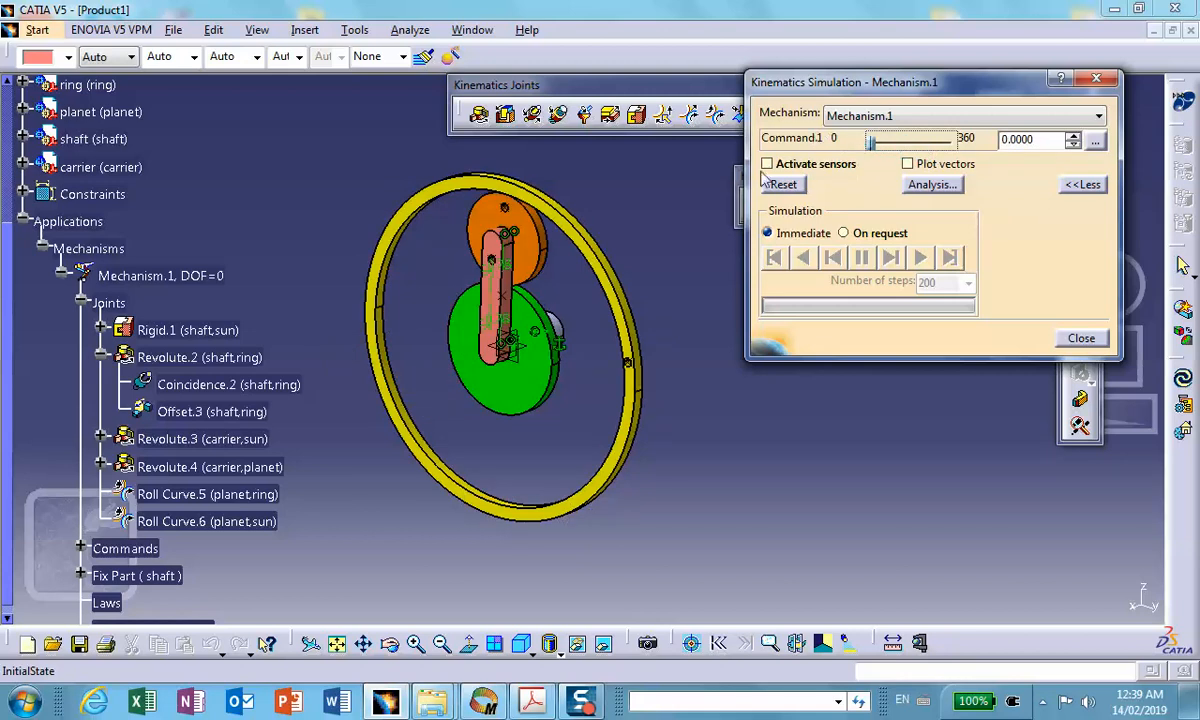
pyautogui.click(1081, 338)
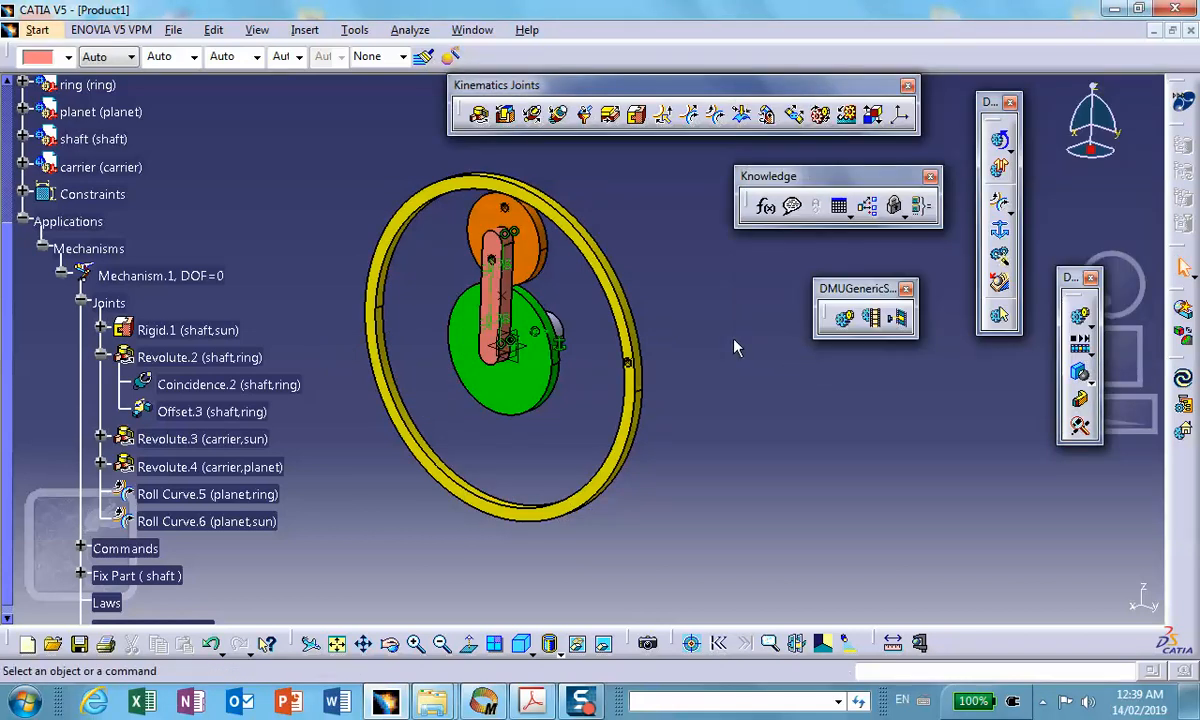
# Add a speed-acceleration sensor named sun to Mechanism.1, referencing the shaft and measuring Point.1 on the sun gear, and expand the sensors branch.
pyautogui.scroll(-4, 268, 276)
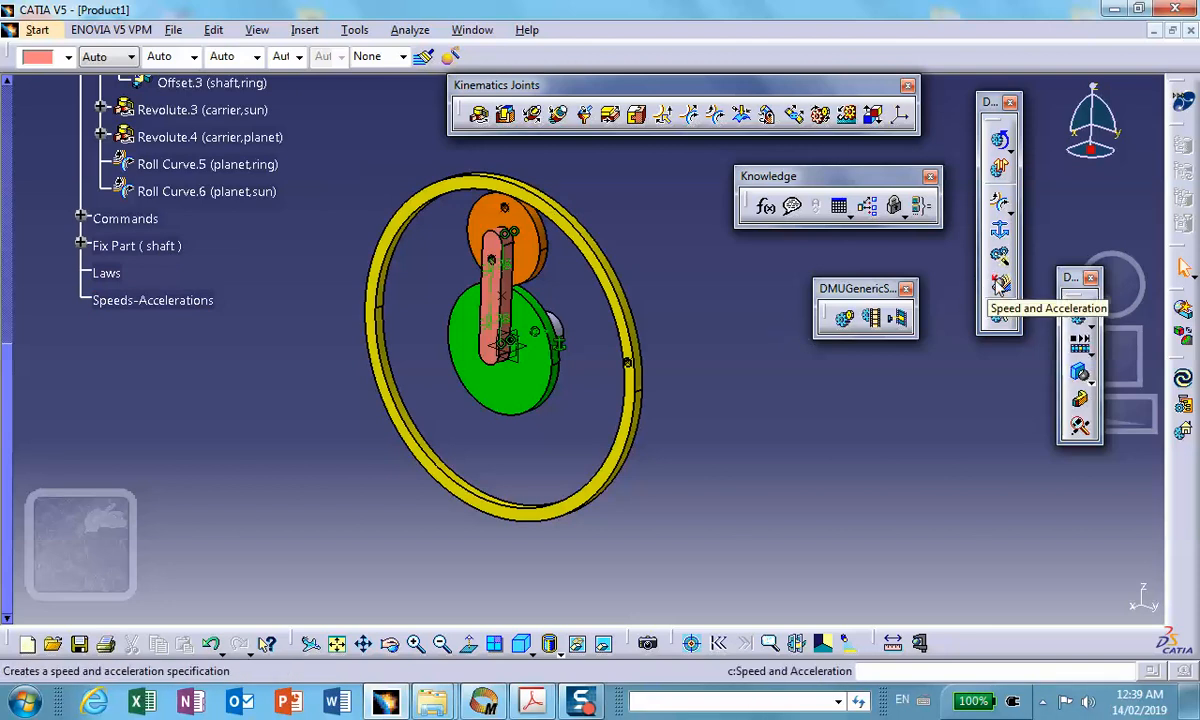
pyautogui.click(1000, 287)
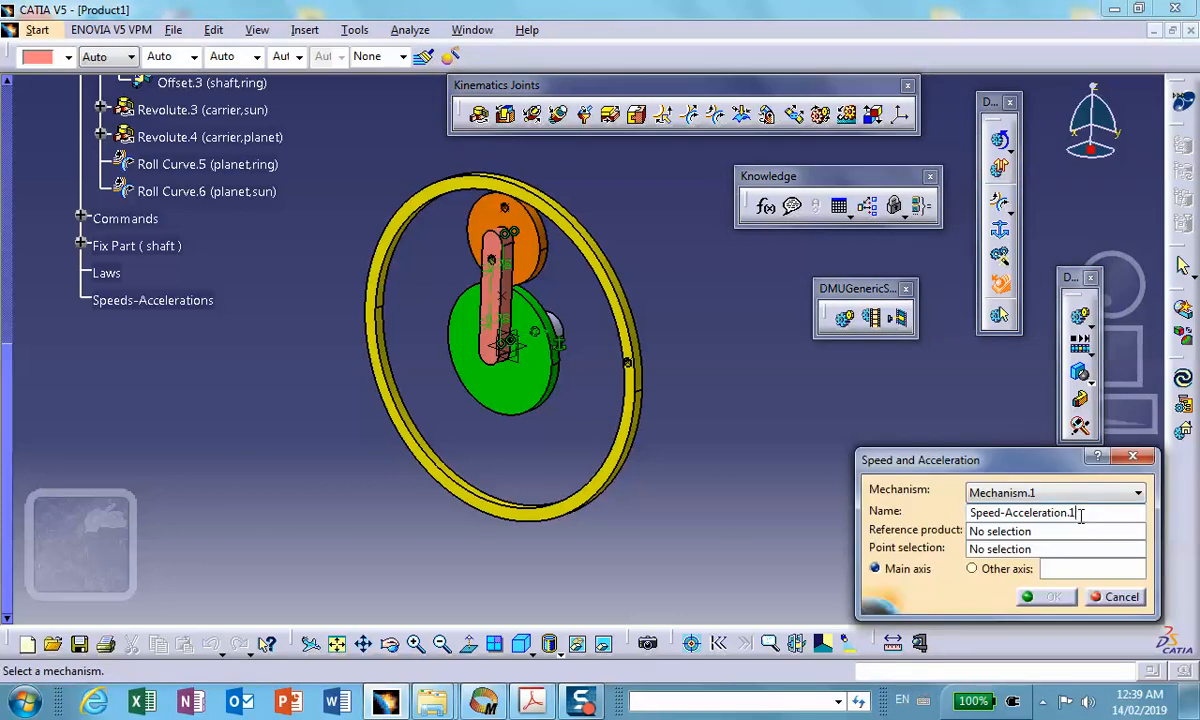
pyautogui.moveTo(1080, 514); pyautogui.dragTo(930, 472)
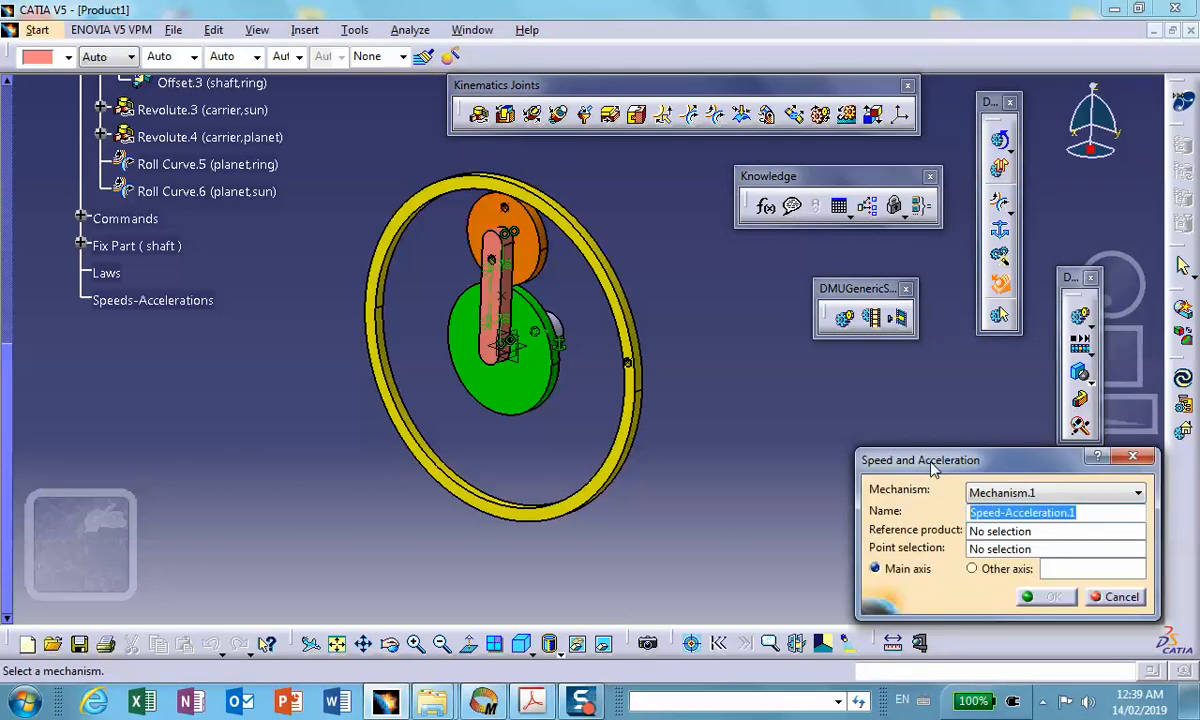
pyautogui.write('sun')
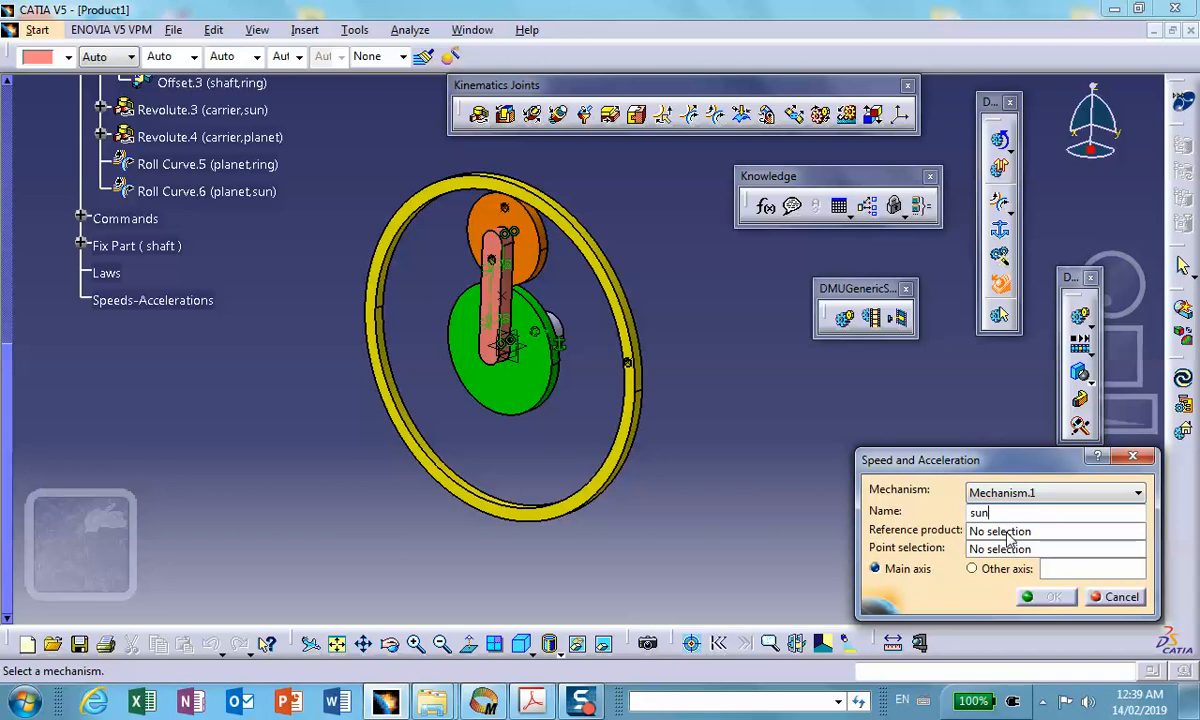
pyautogui.click(1050, 533)
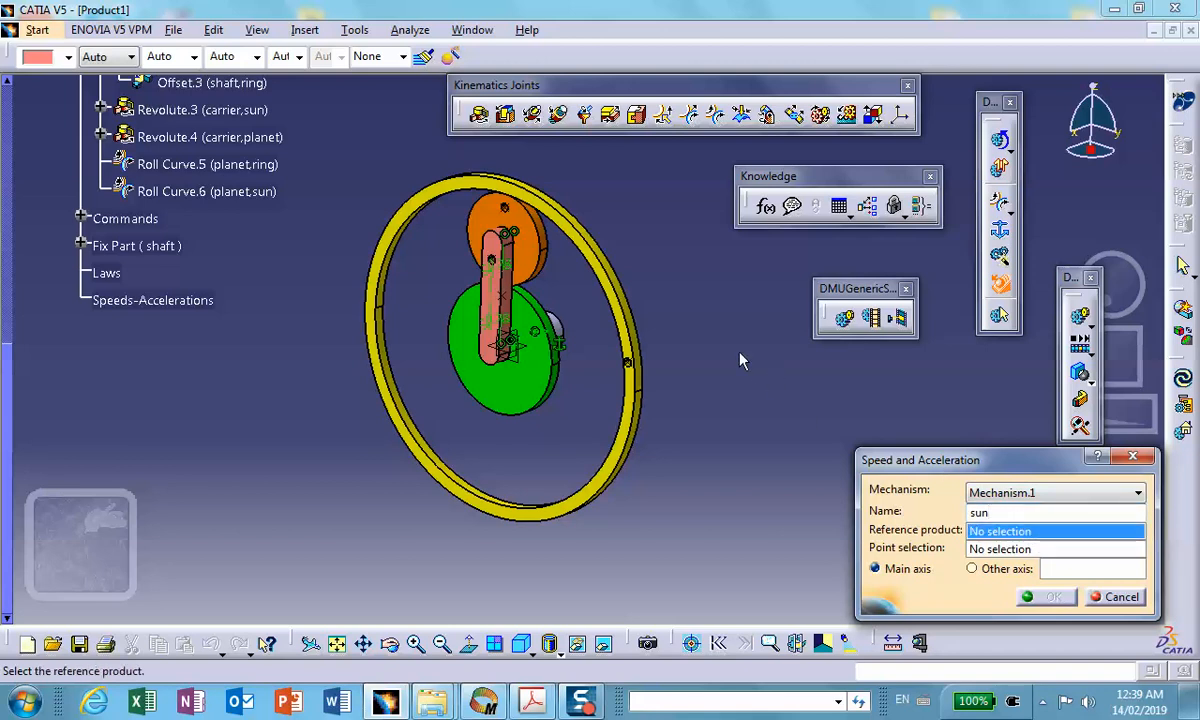
pyautogui.moveTo(740, 361); pyautogui.dragTo(663, 291, button='middle')
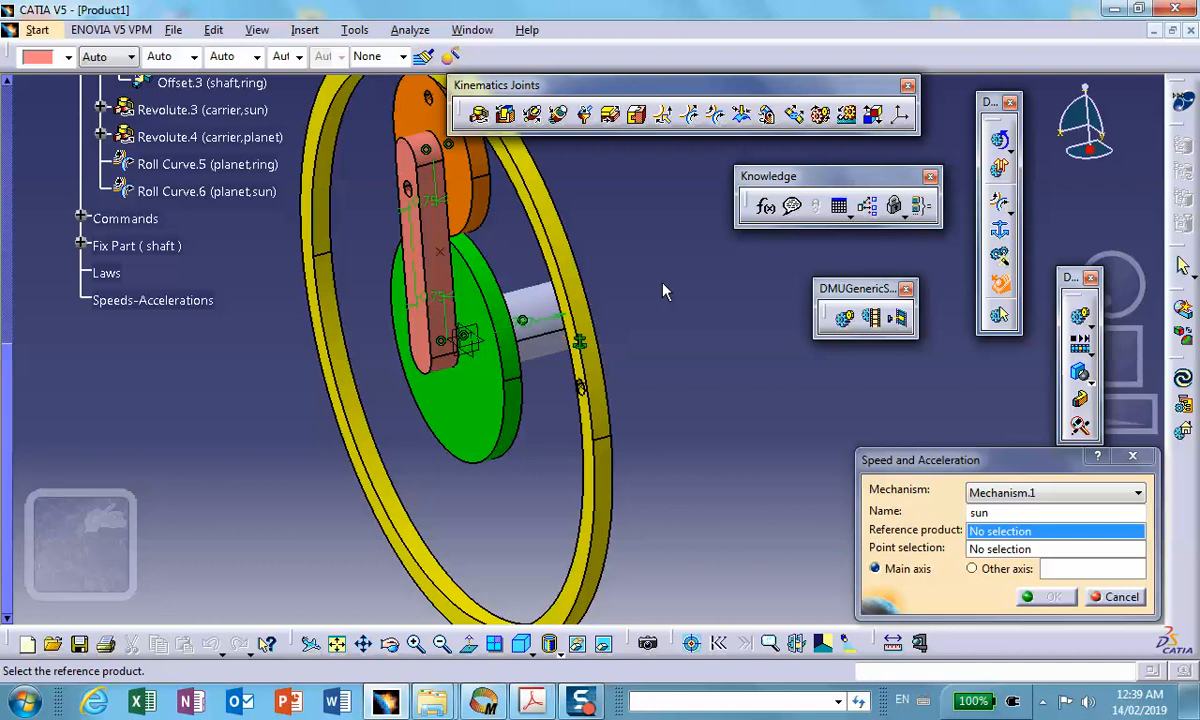
pyautogui.click(538, 302)
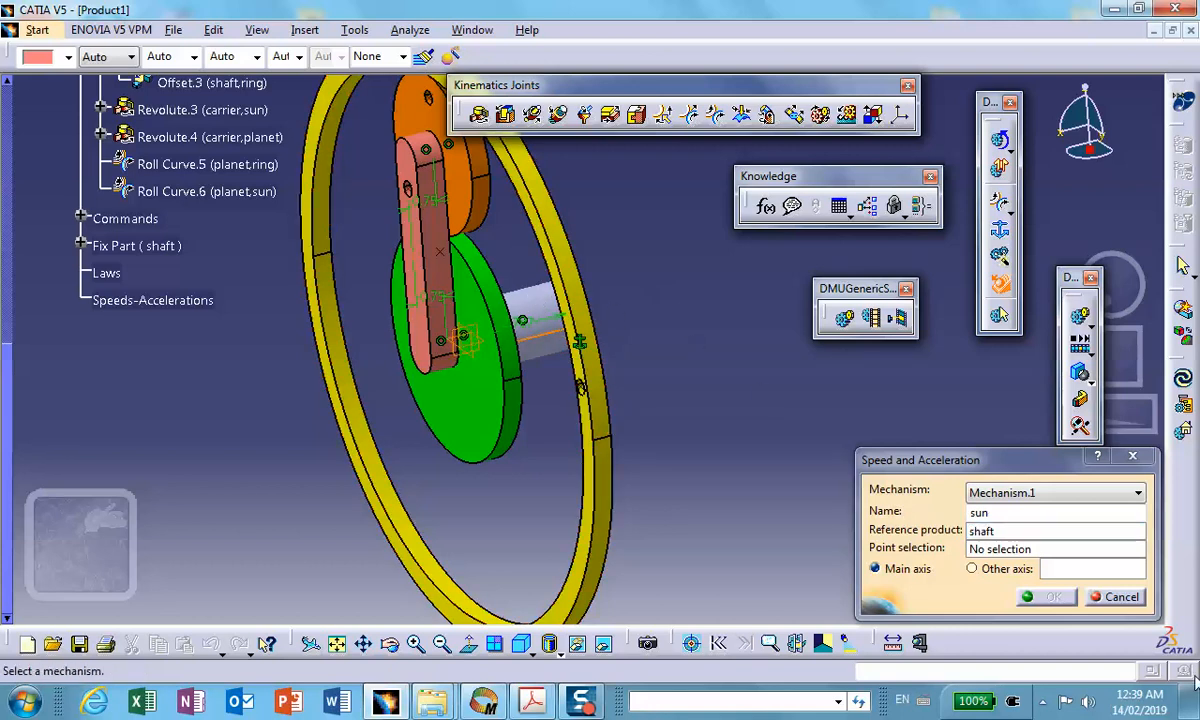
pyautogui.click(1042, 549)
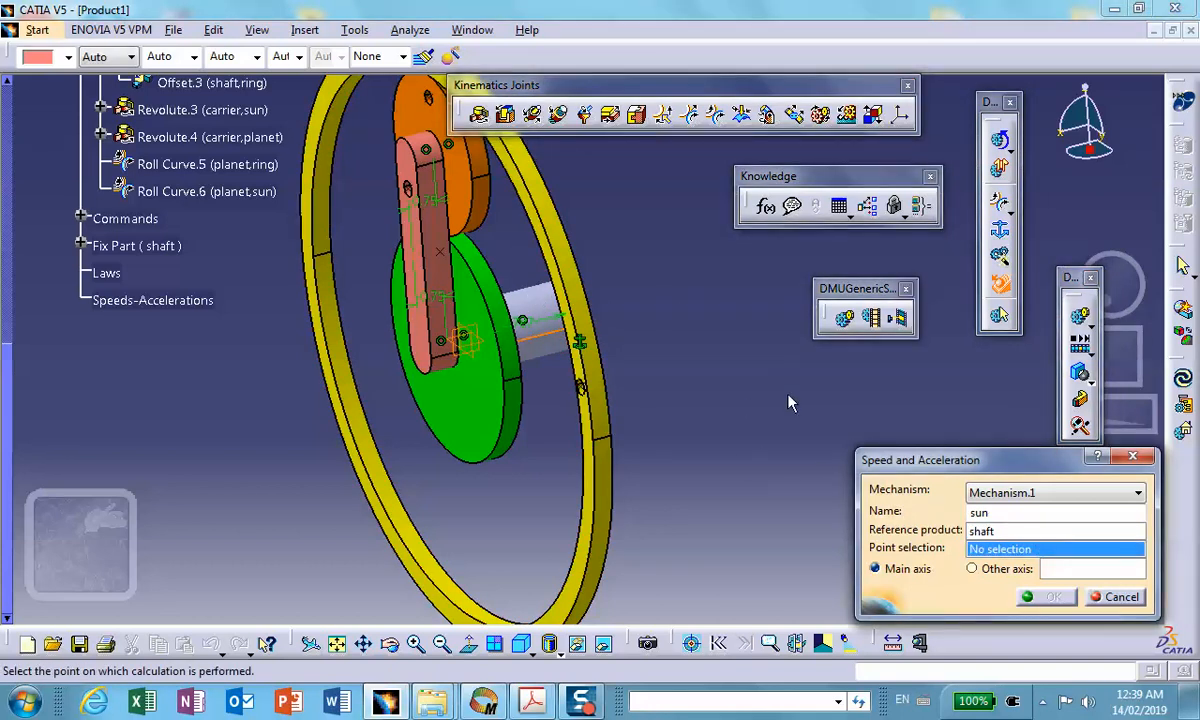
pyautogui.click(455, 260)
pyautogui.click(1050, 596)
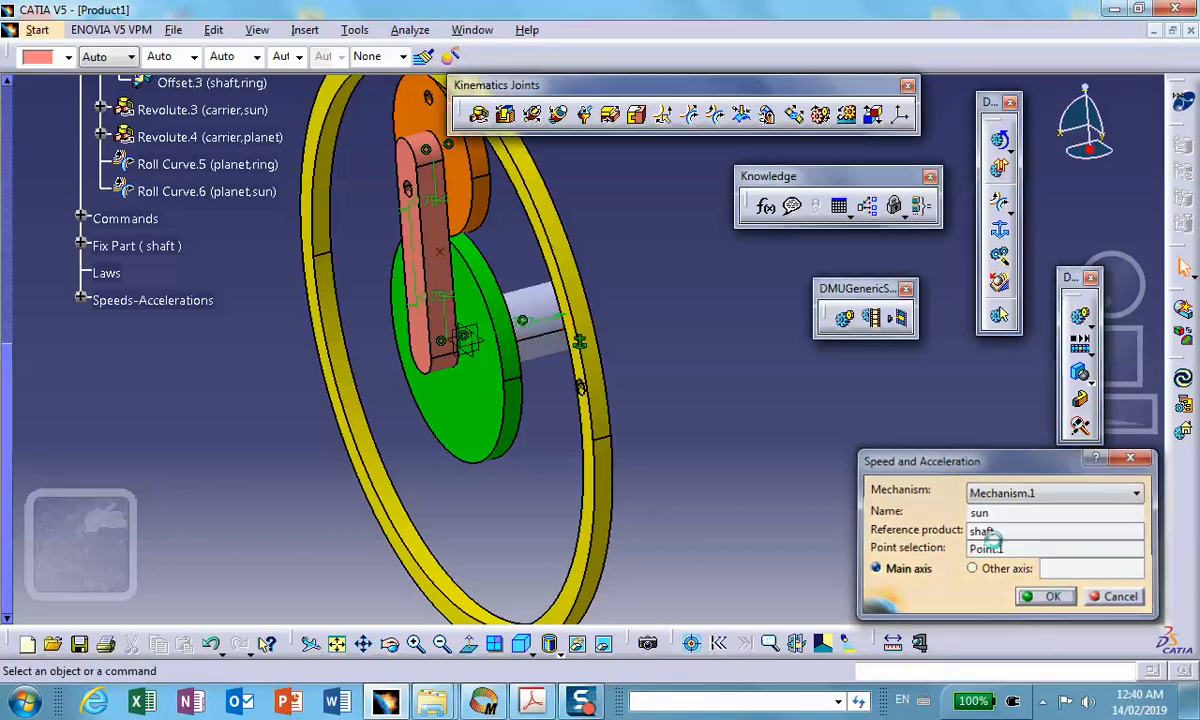
pyautogui.click(80, 301)
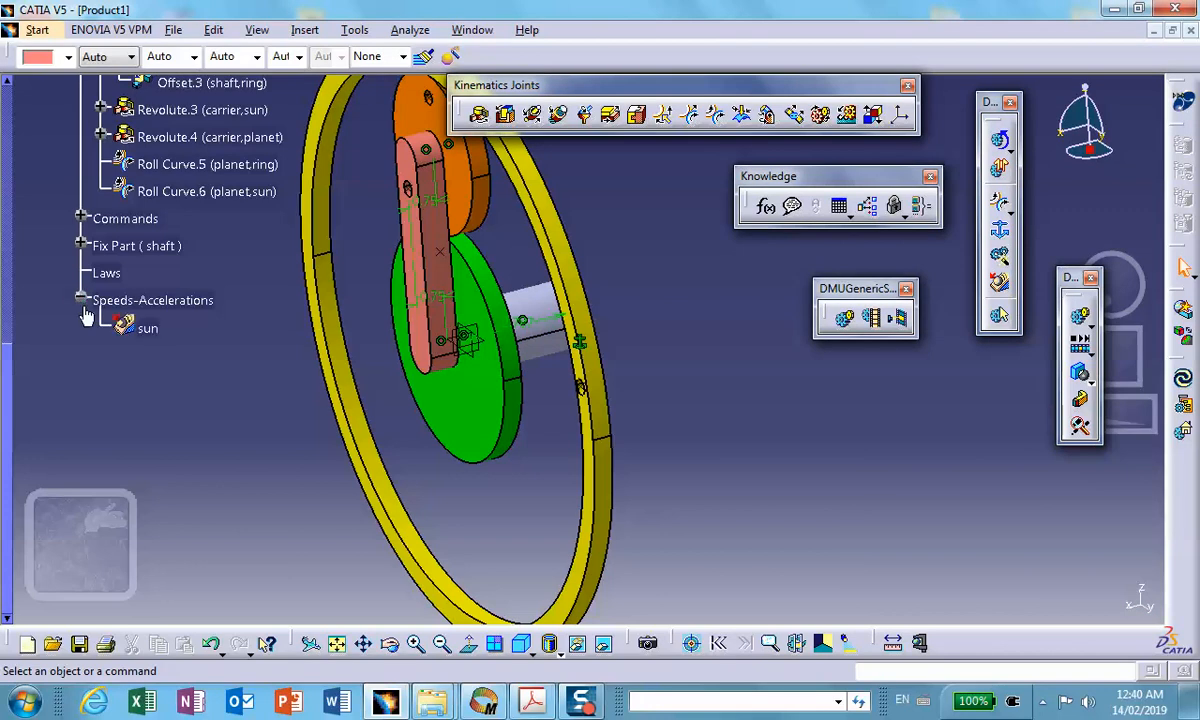
# Add a speed-acceleration sensor named carrier to Mechanism.1, with the shaft as reference product and the point on the carrier arm.
pyautogui.click(999, 283)
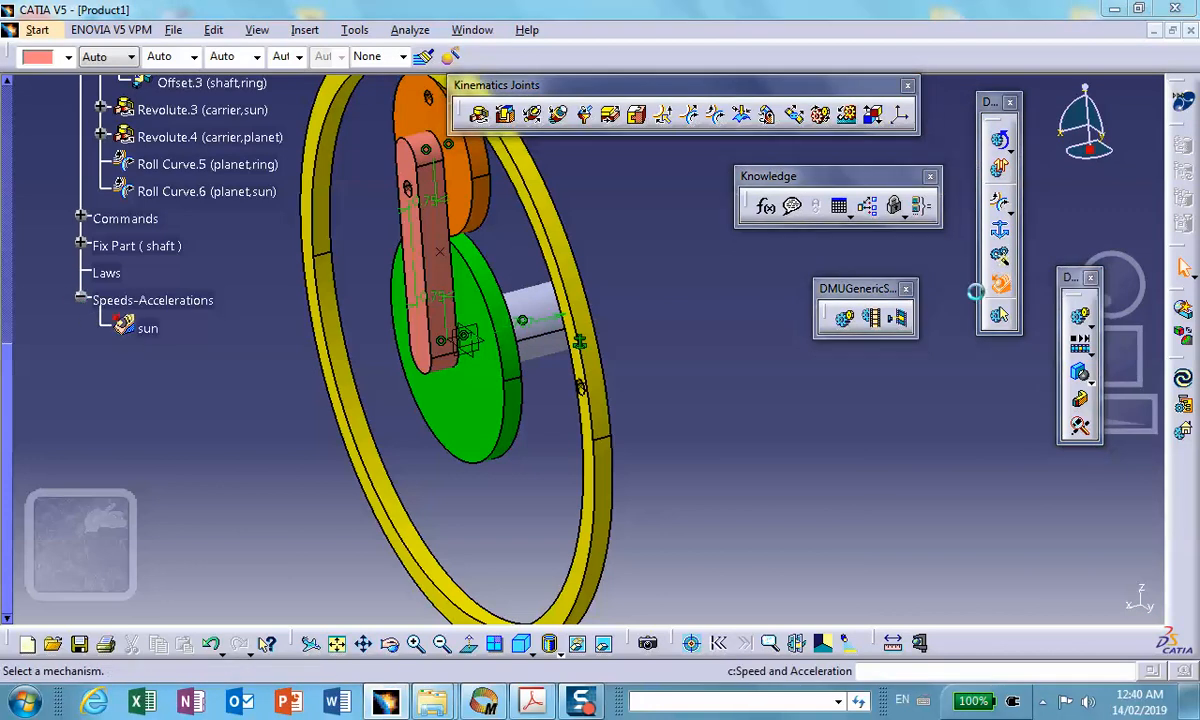
pyautogui.moveTo(1080, 512); pyautogui.dragTo(877, 479)
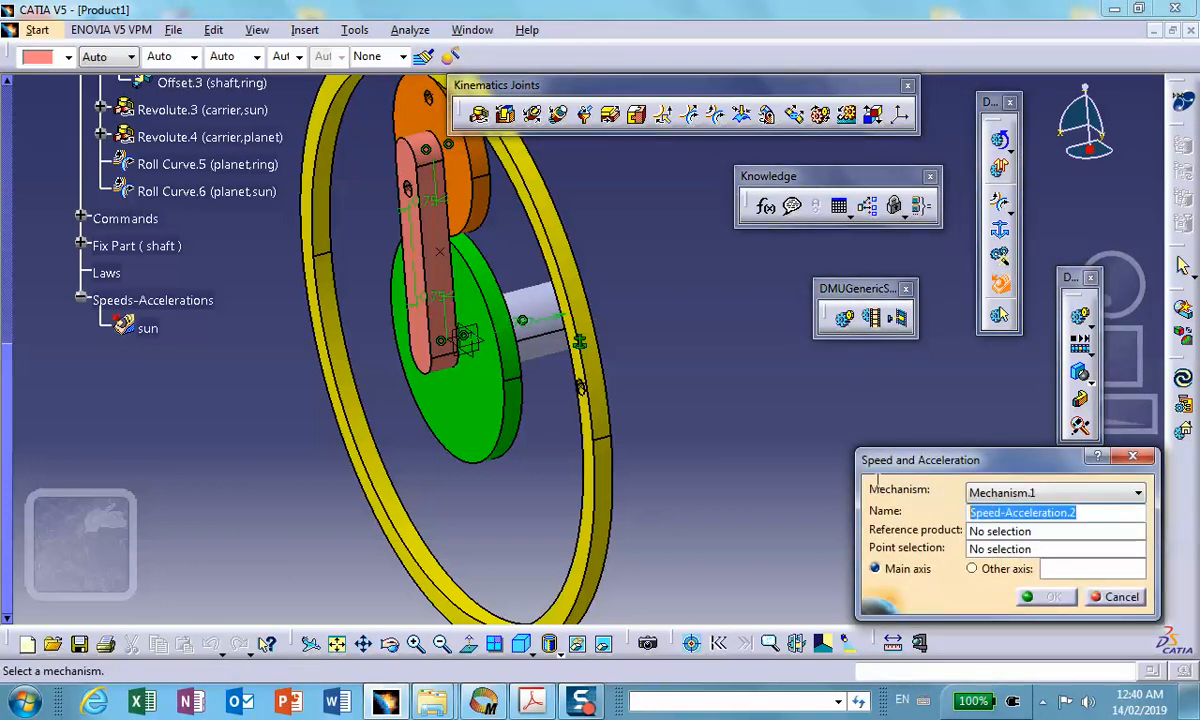
pyautogui.write('carrier')
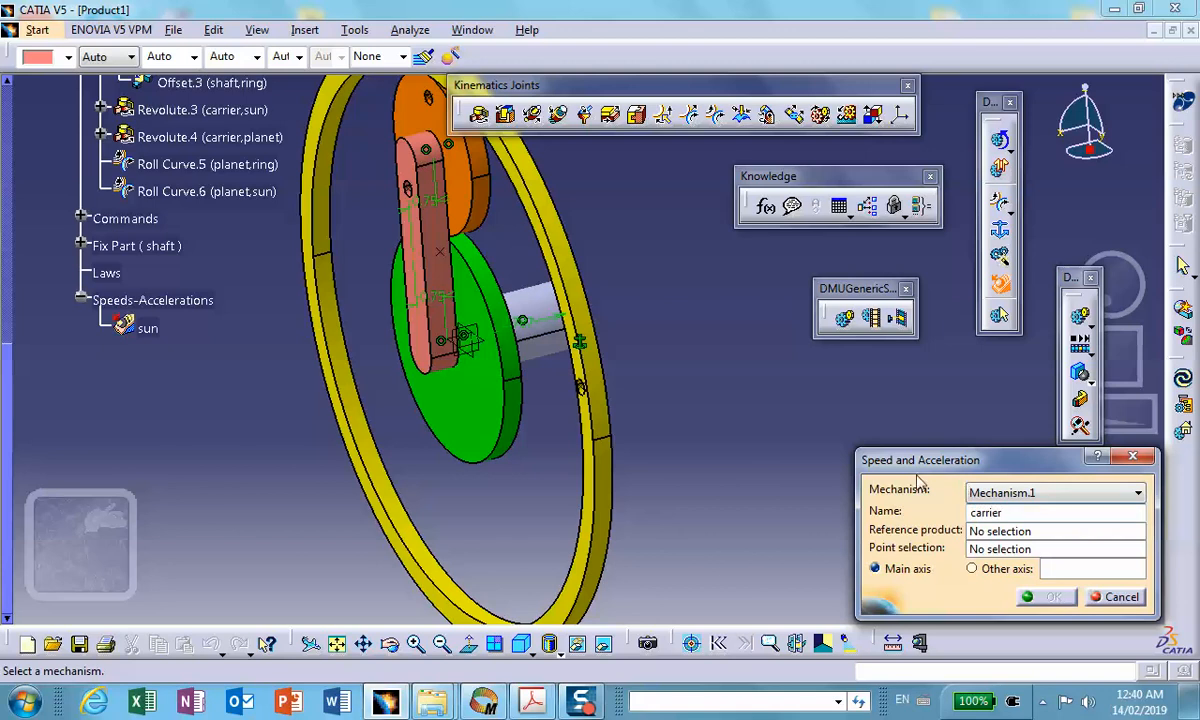
pyautogui.click(1000, 533)
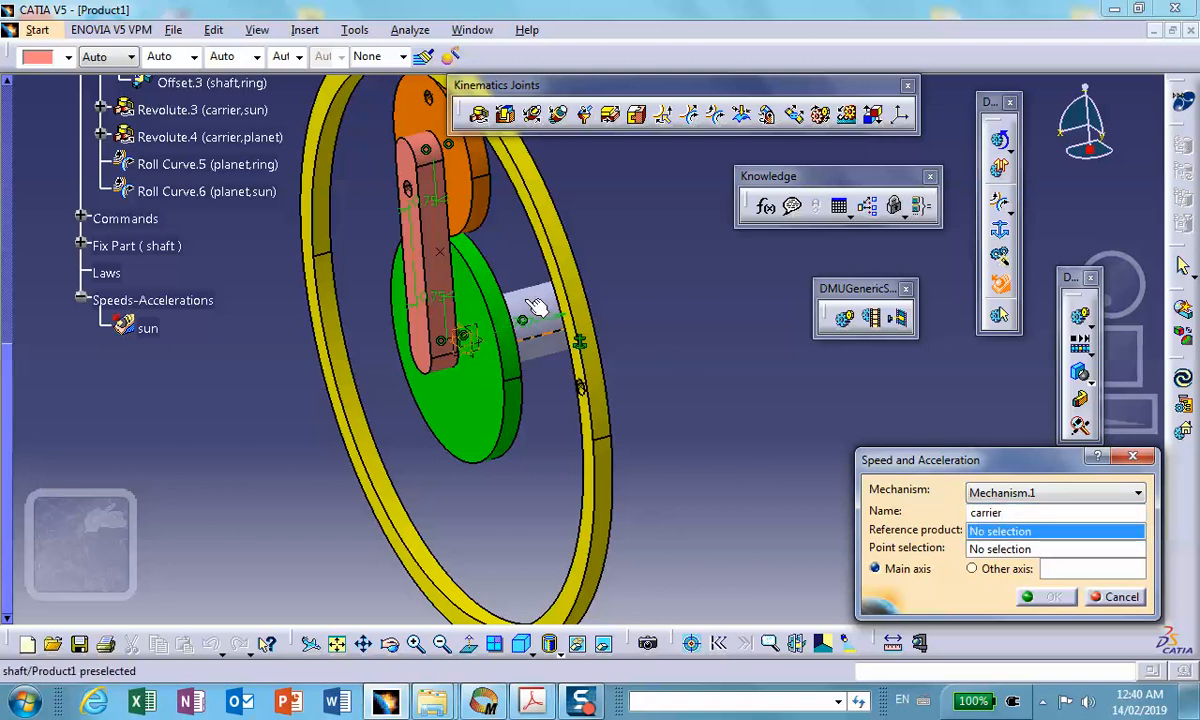
pyautogui.click(498, 290)
pyautogui.click(1040, 552)
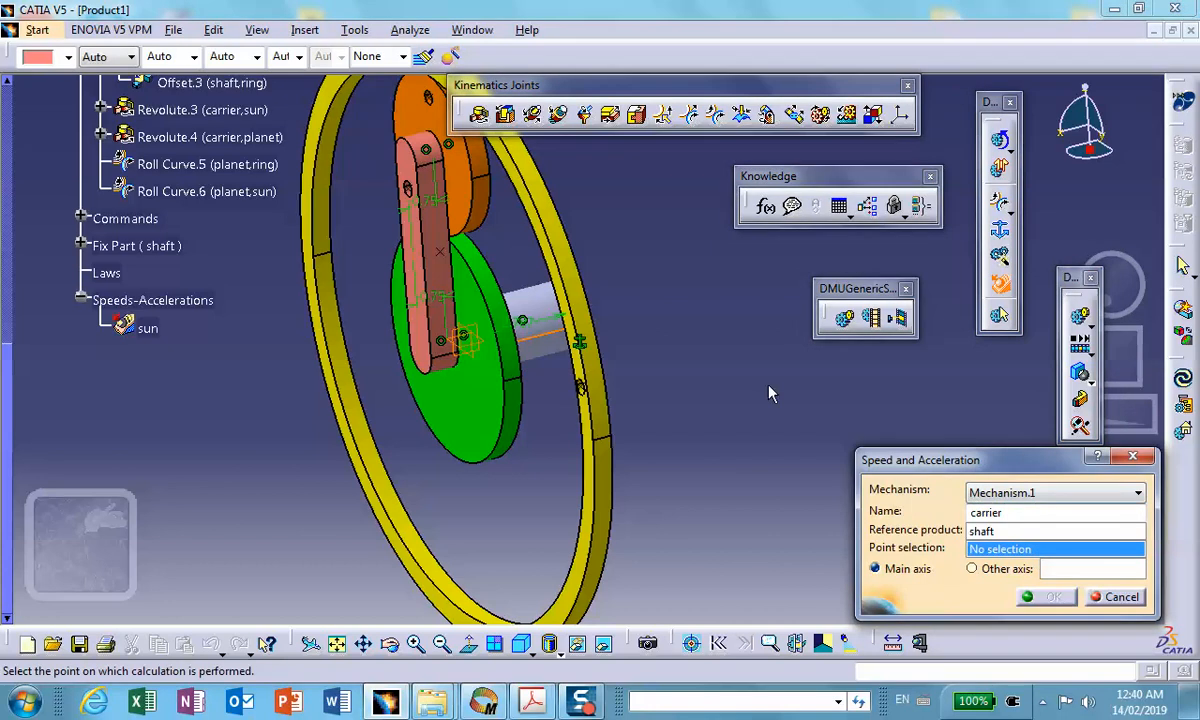
pyautogui.click(420, 195)
pyautogui.click(1047, 596)
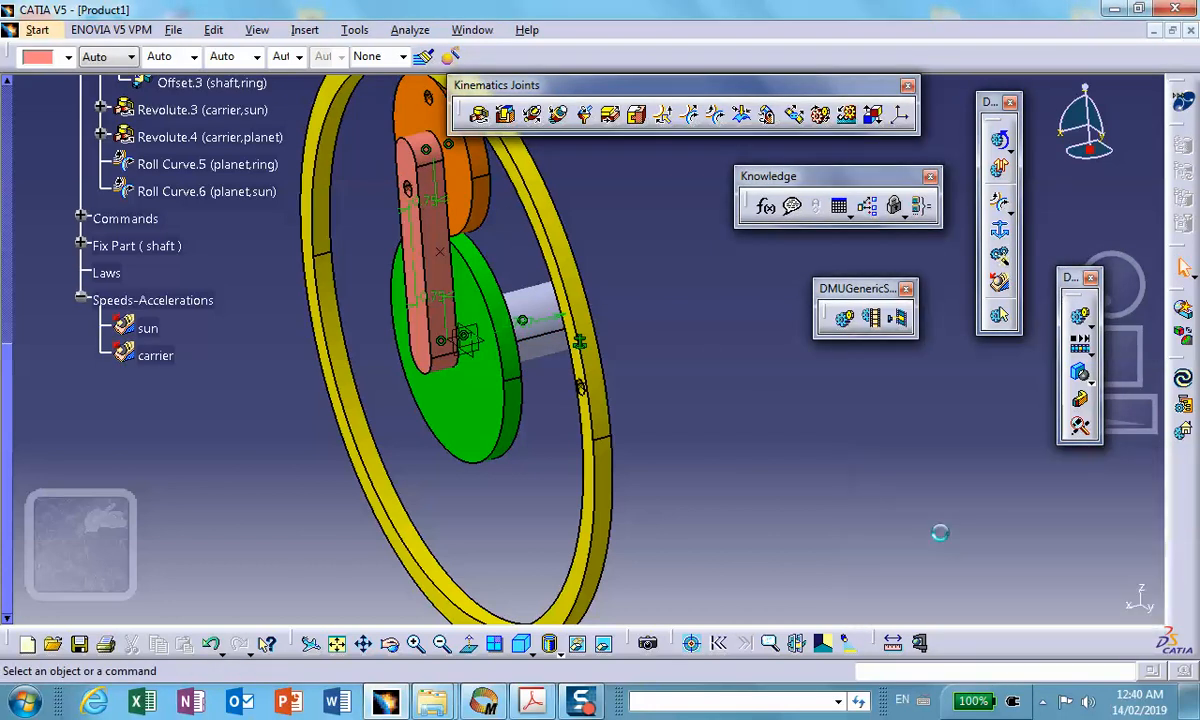
# Add a speed-acceleration sensor named ring to Mechanism.1, with the shaft as reference product and Point.1 on the ring.
pyautogui.click(999, 283)
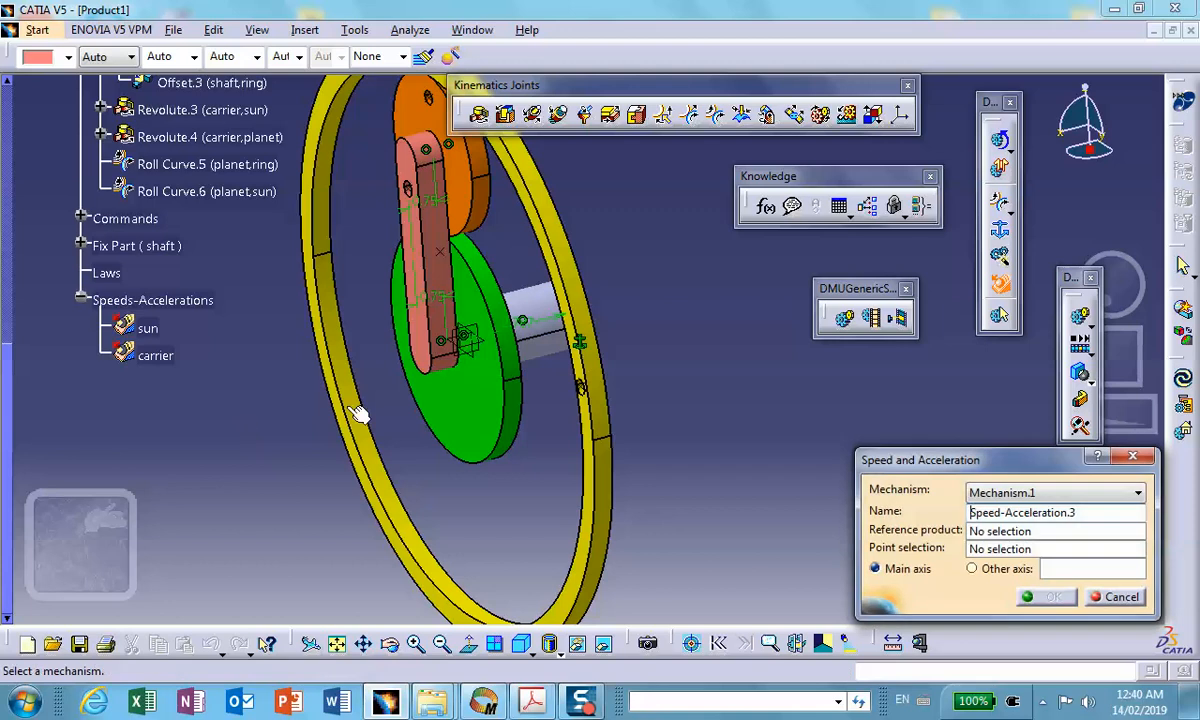
pyautogui.moveTo(1091, 512); pyautogui.dragTo(900, 483)
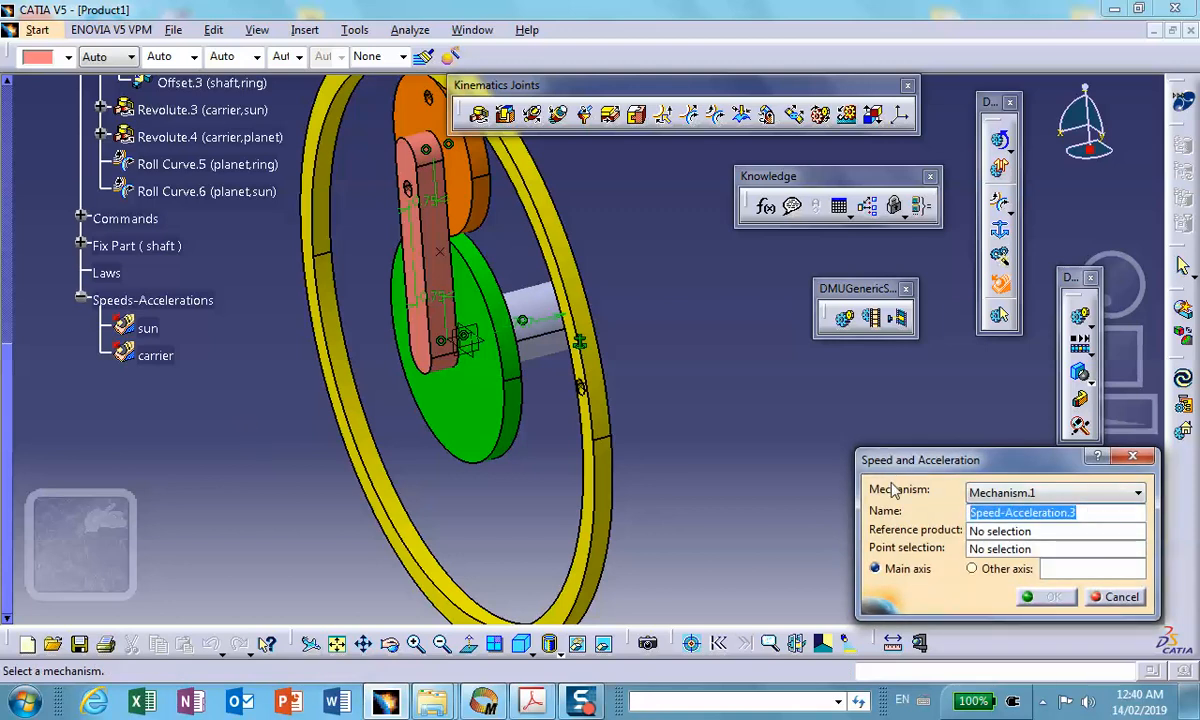
pyautogui.write('ring')
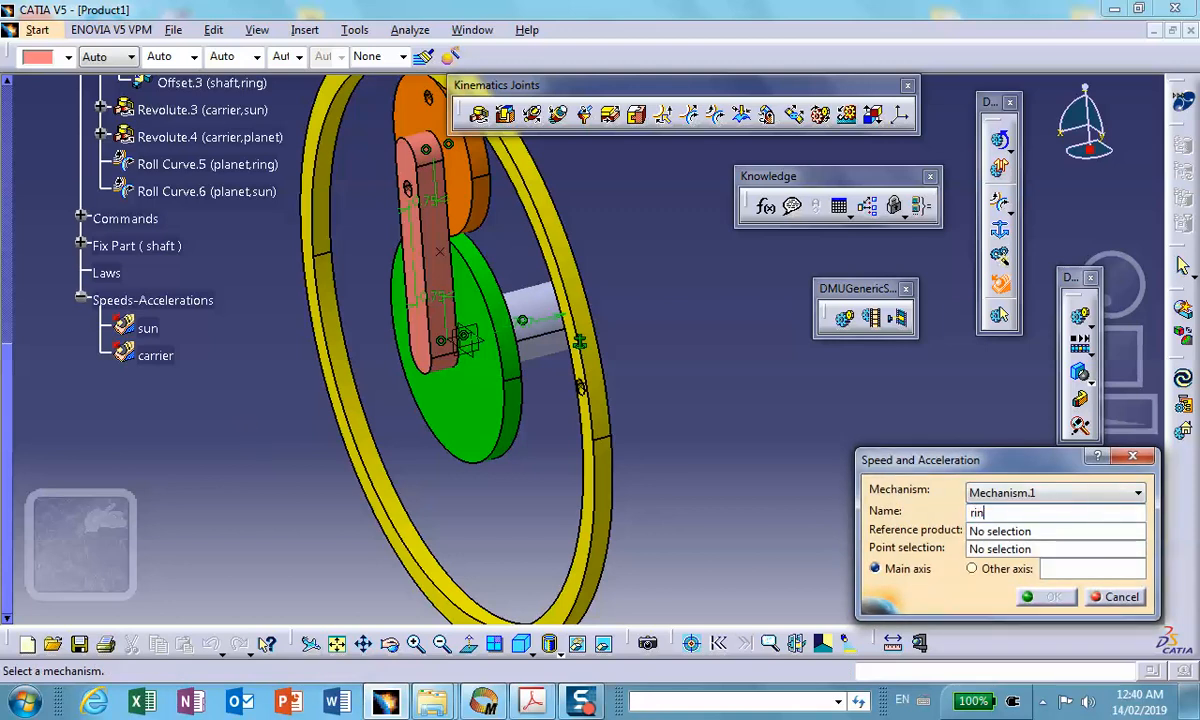
pyautogui.click(1080, 532)
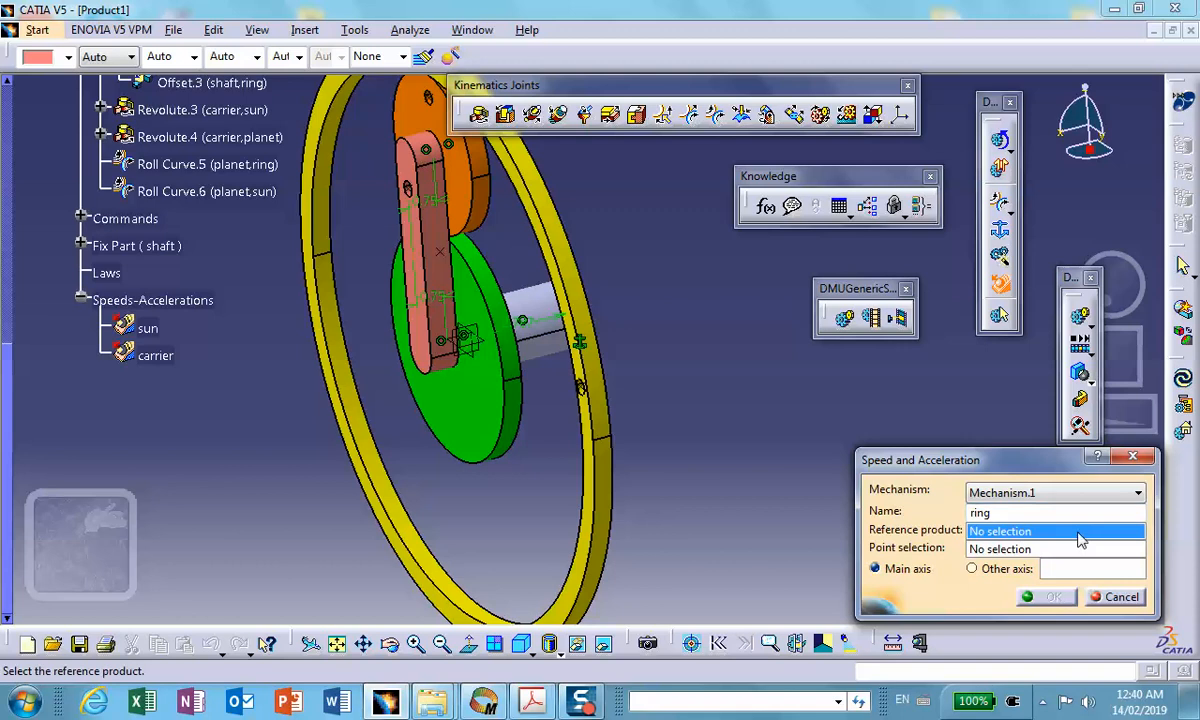
pyautogui.click(545, 300)
pyautogui.click(995, 548)
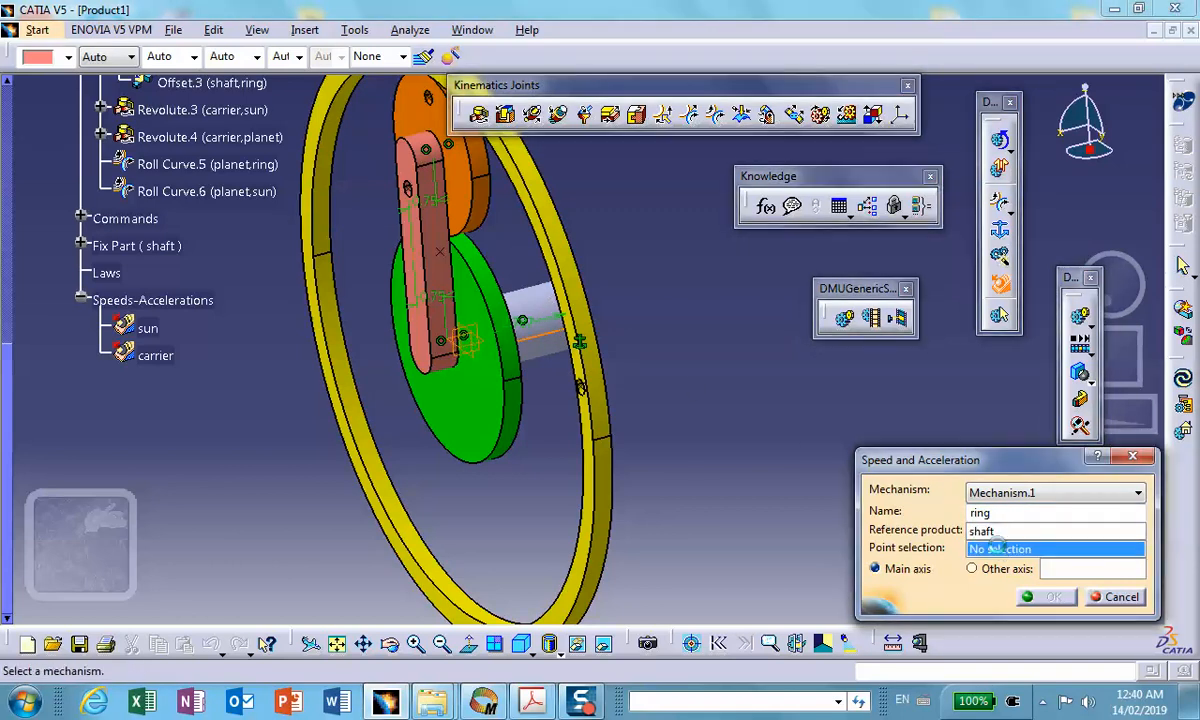
pyautogui.click(588, 395)
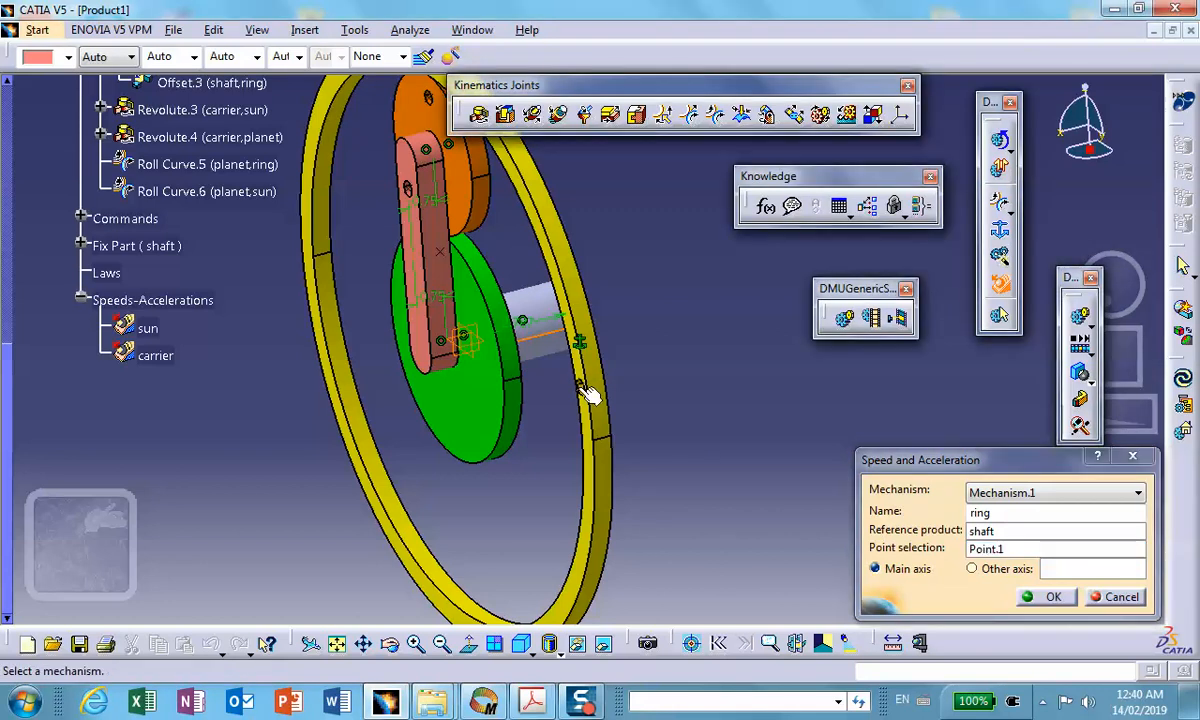
pyautogui.click(1045, 596)
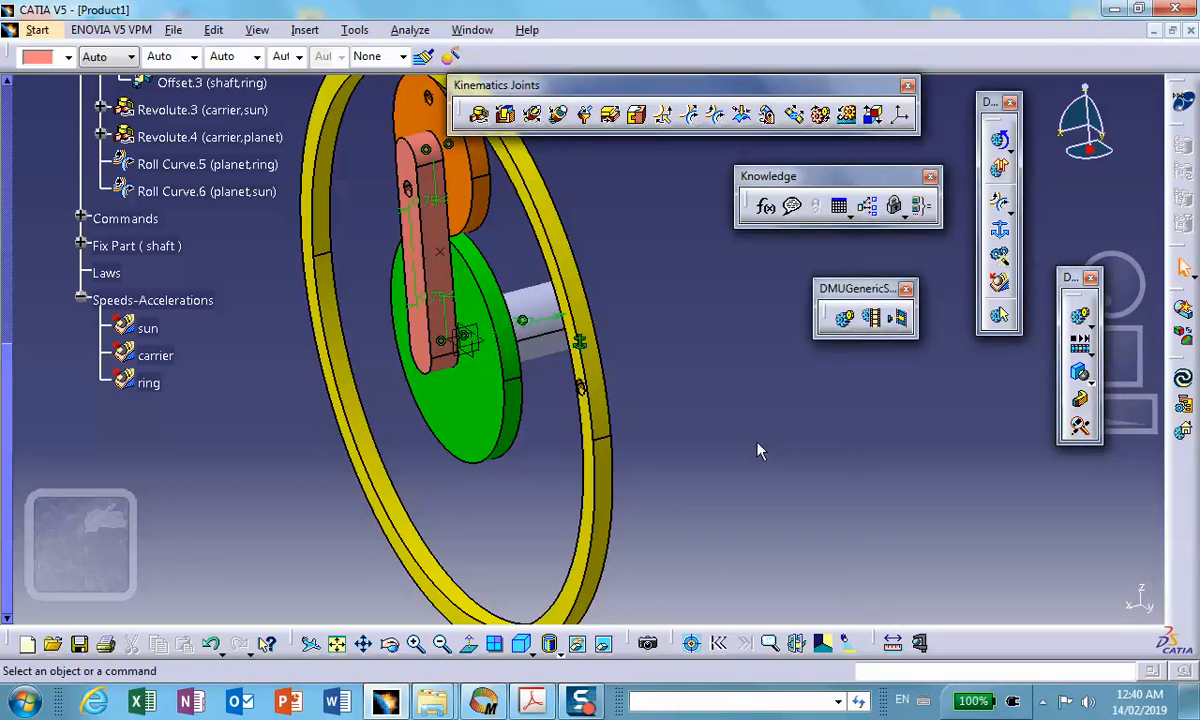
# Add a speed-acceleration sensor named planet to Mechanism.1, with the shaft as reference product and Point.1 on the planet gear.
pyautogui.click(162, 356)
pyautogui.click(999, 287)
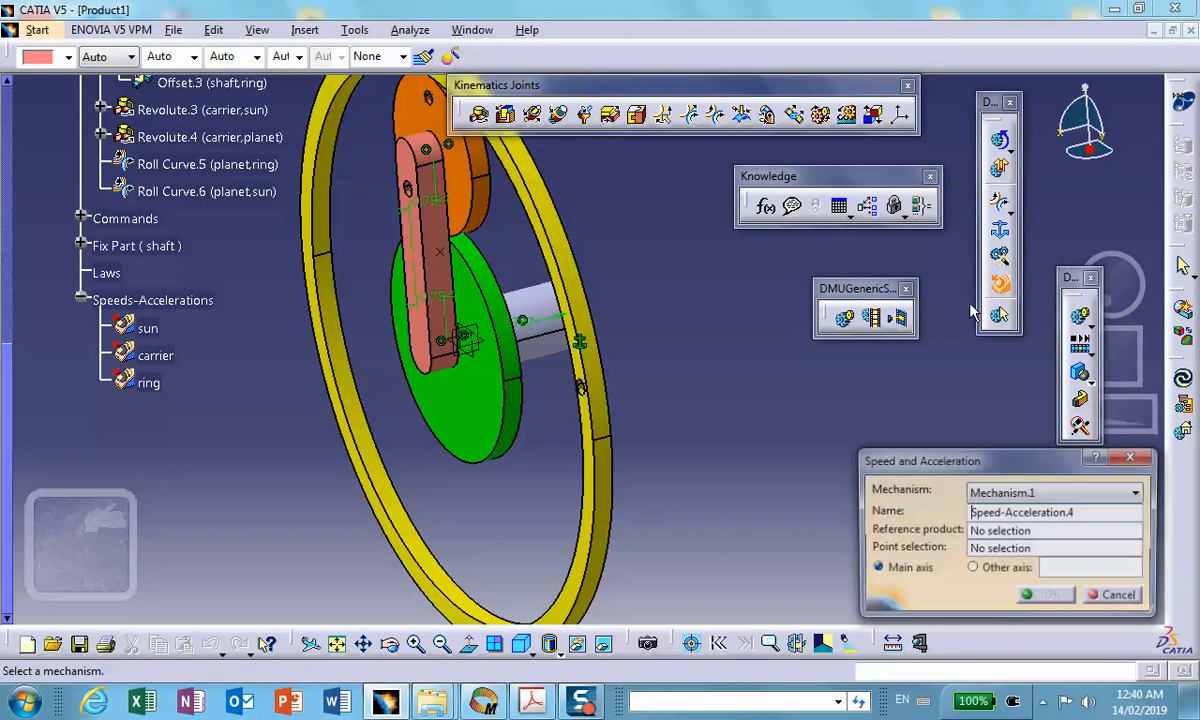
pyautogui.doubleClick(1084, 515)
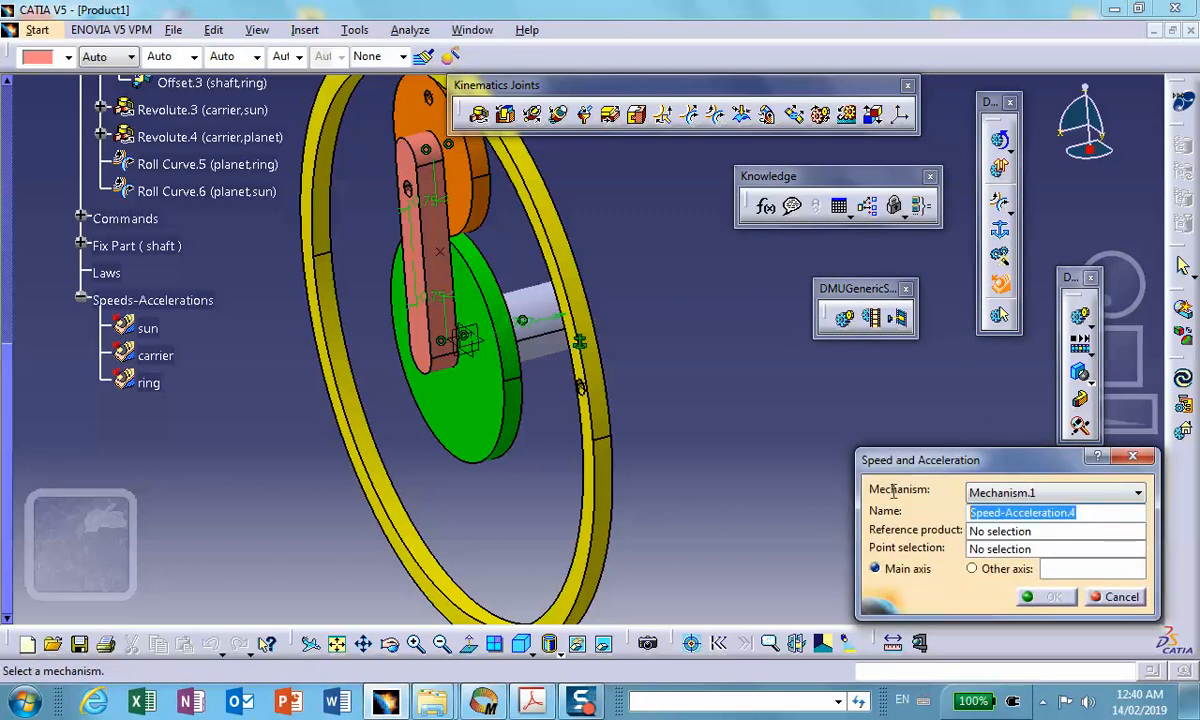
pyautogui.write('planet')
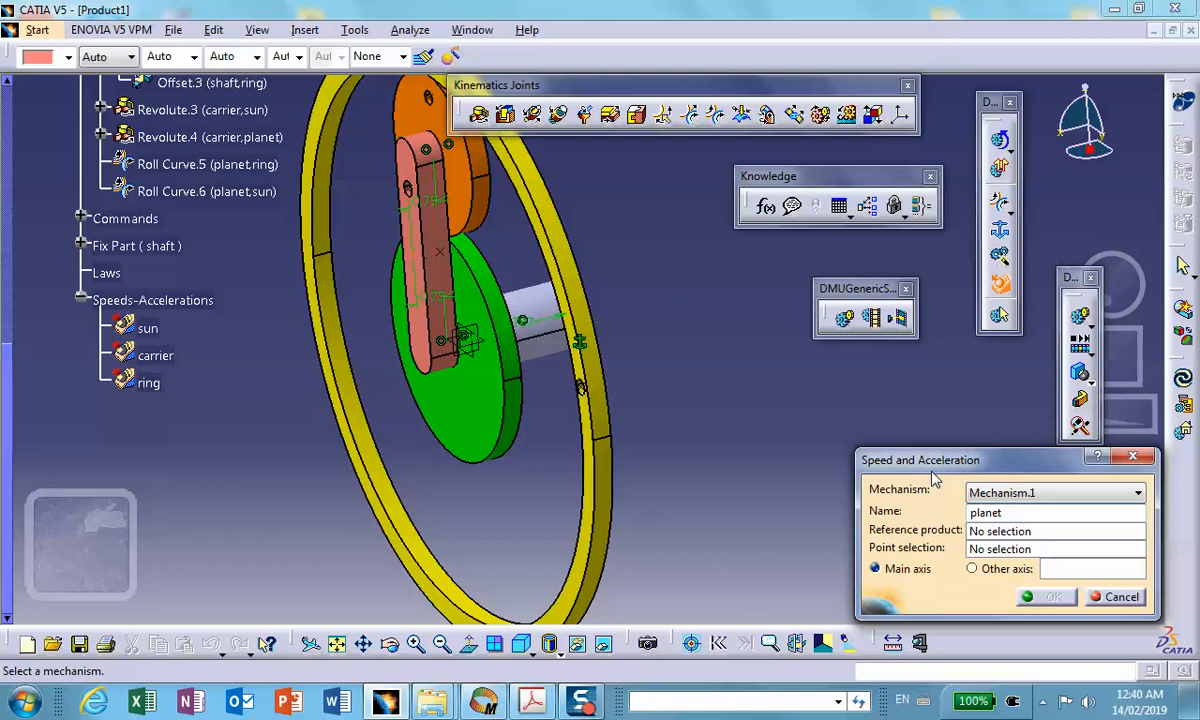
pyautogui.click(1010, 532)
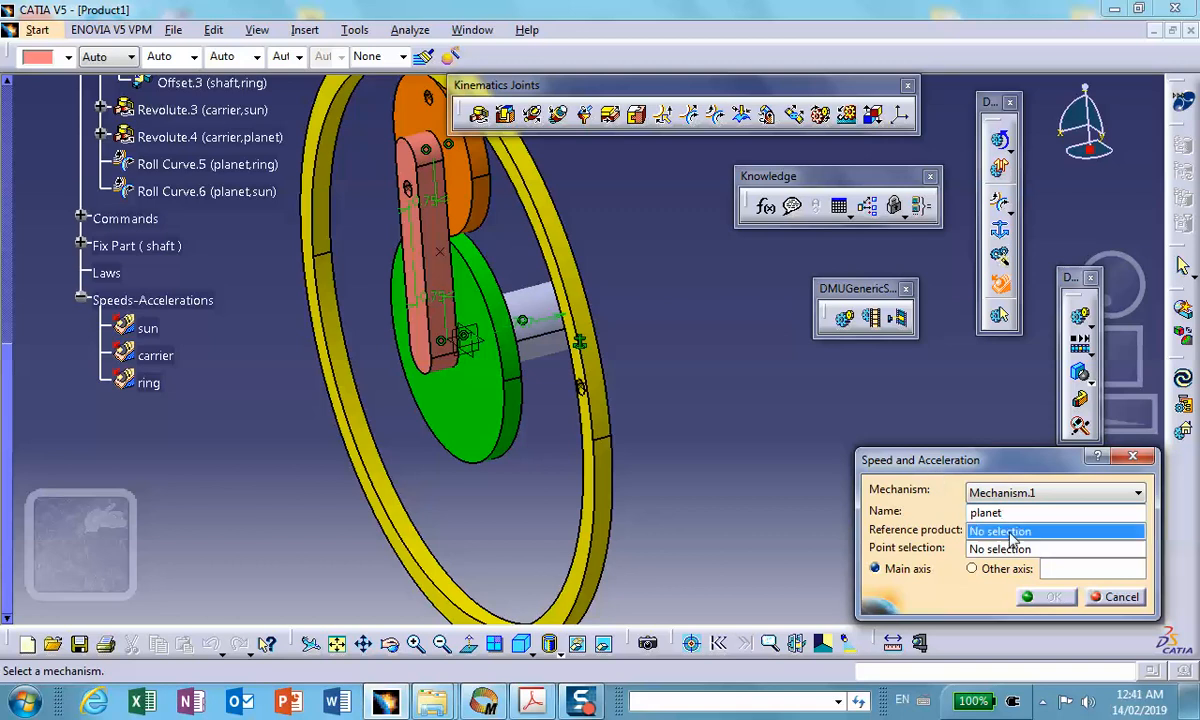
pyautogui.click(528, 303)
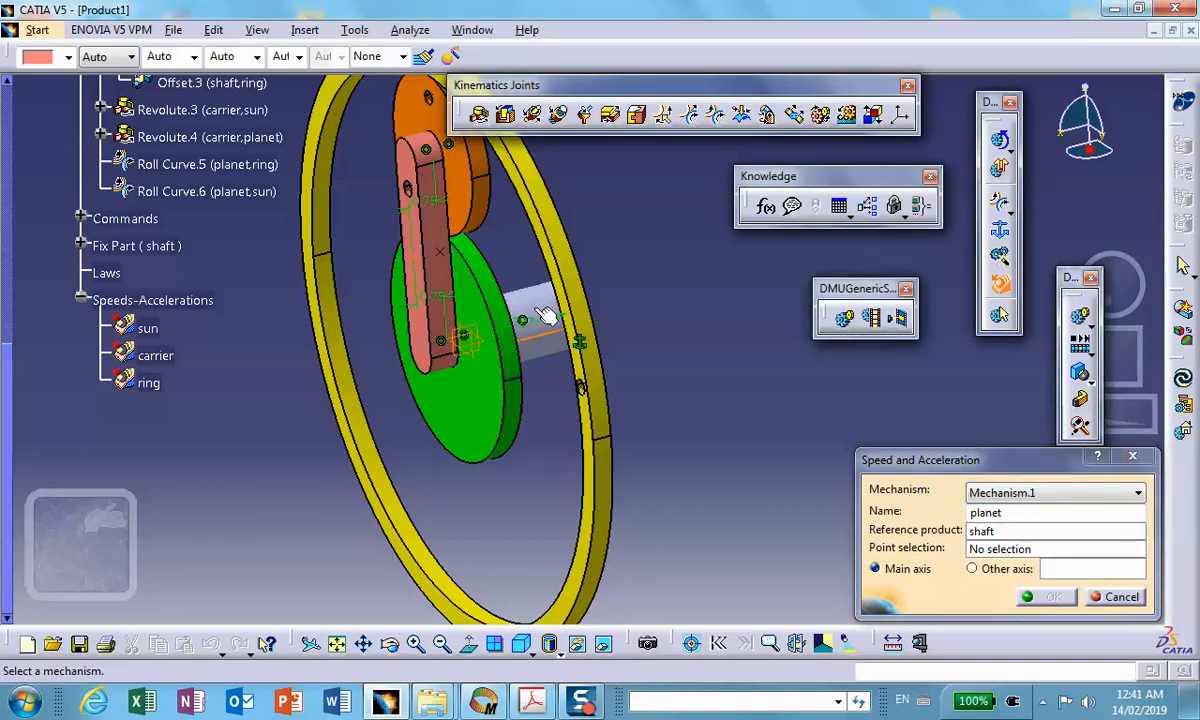
pyautogui.click(1000, 549)
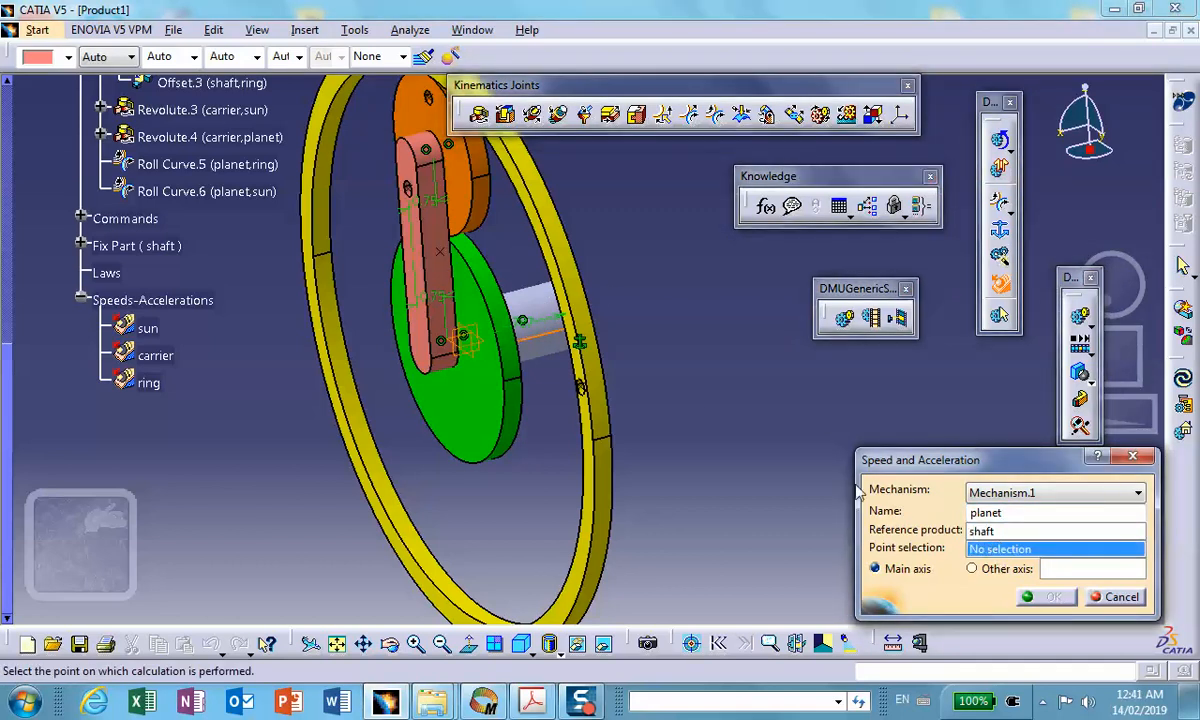
pyautogui.click(434, 96)
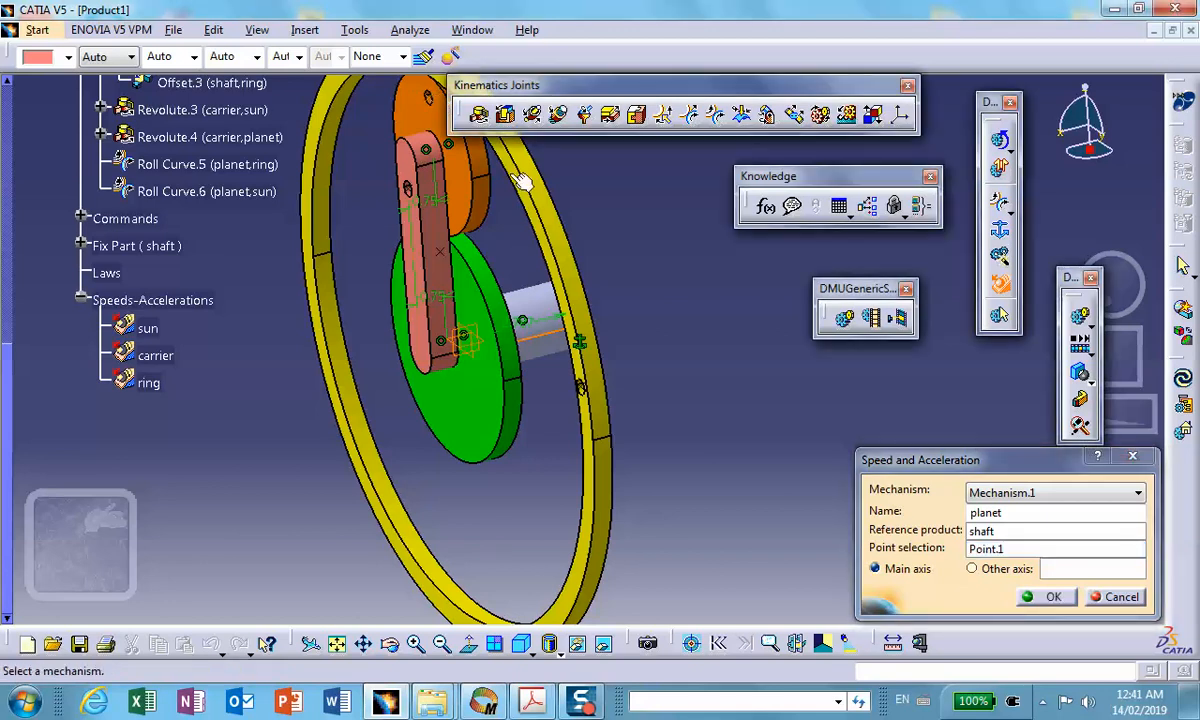
pyautogui.click(1054, 597)
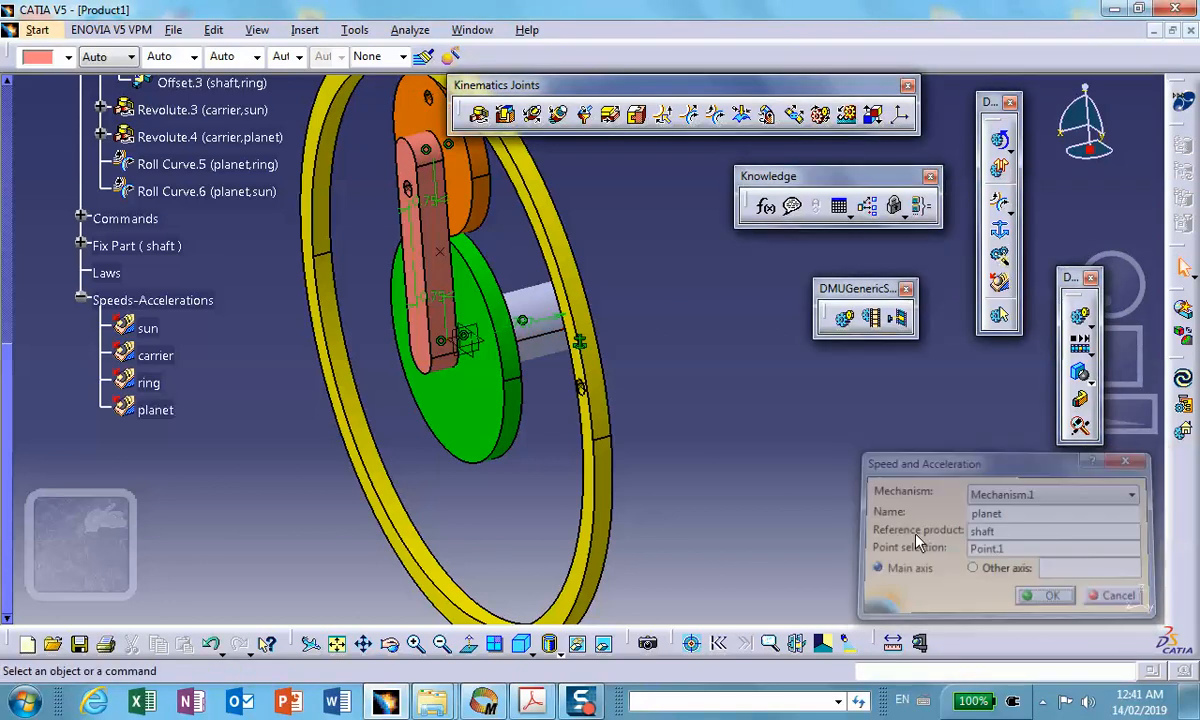
# Add the formula 360deg/1s*Mechanism.1\KINTime to the angle parameter of Command.1 in Mechanism.1.
pyautogui.click(767, 209)
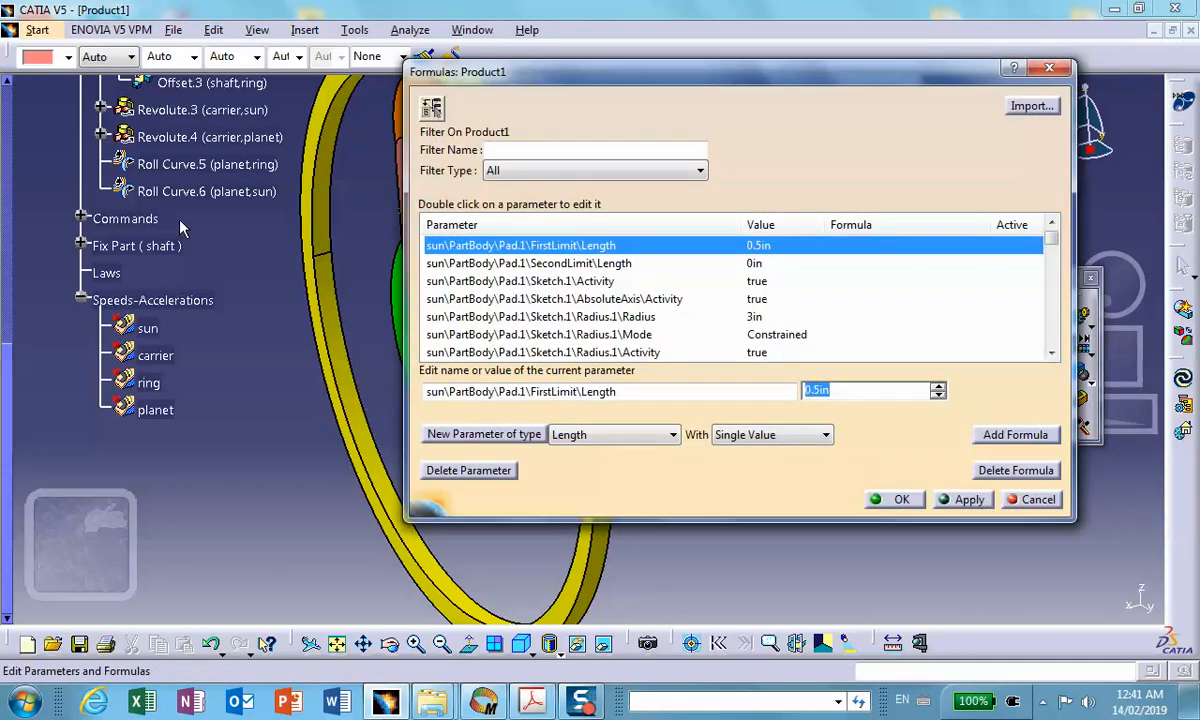
pyautogui.scroll(2, 235, 280)
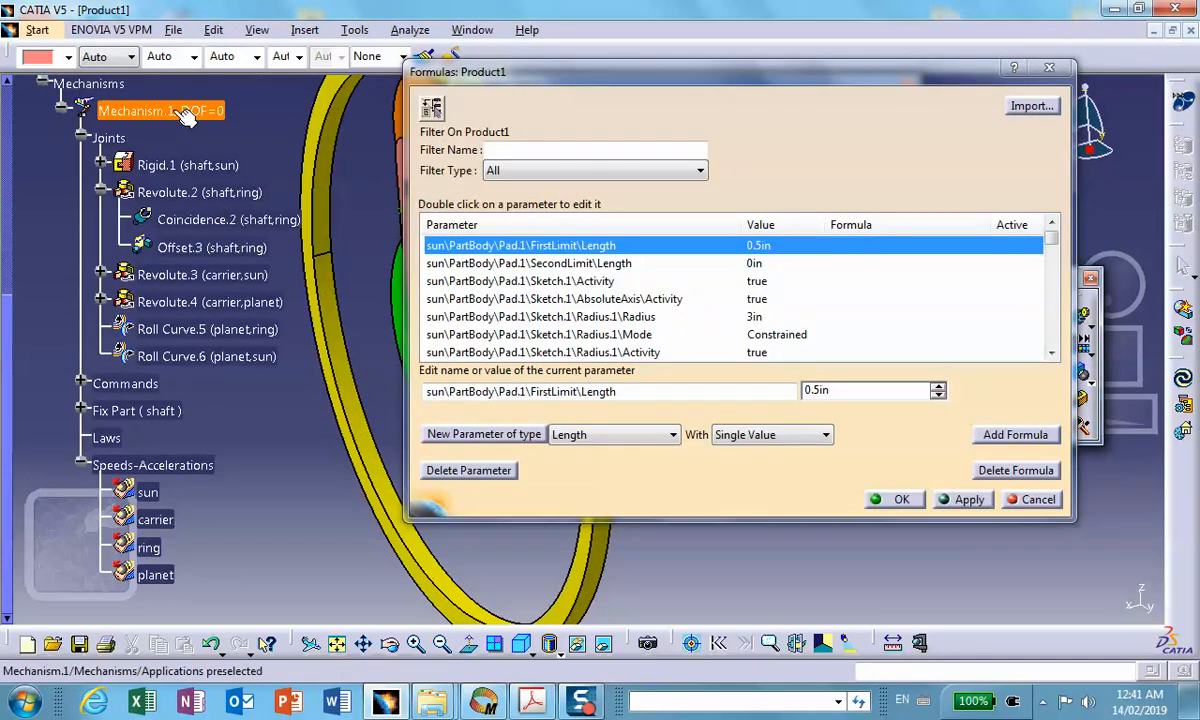
pyautogui.click(150, 110)
pyautogui.click(588, 265)
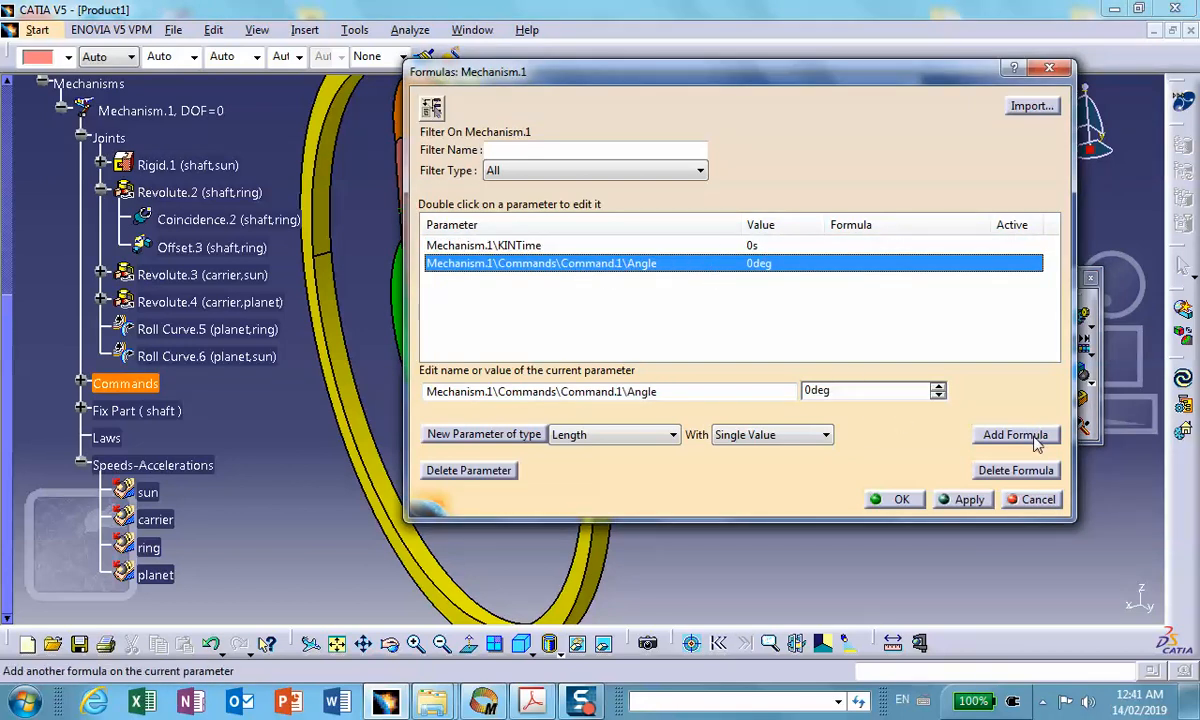
pyautogui.click(980, 428)
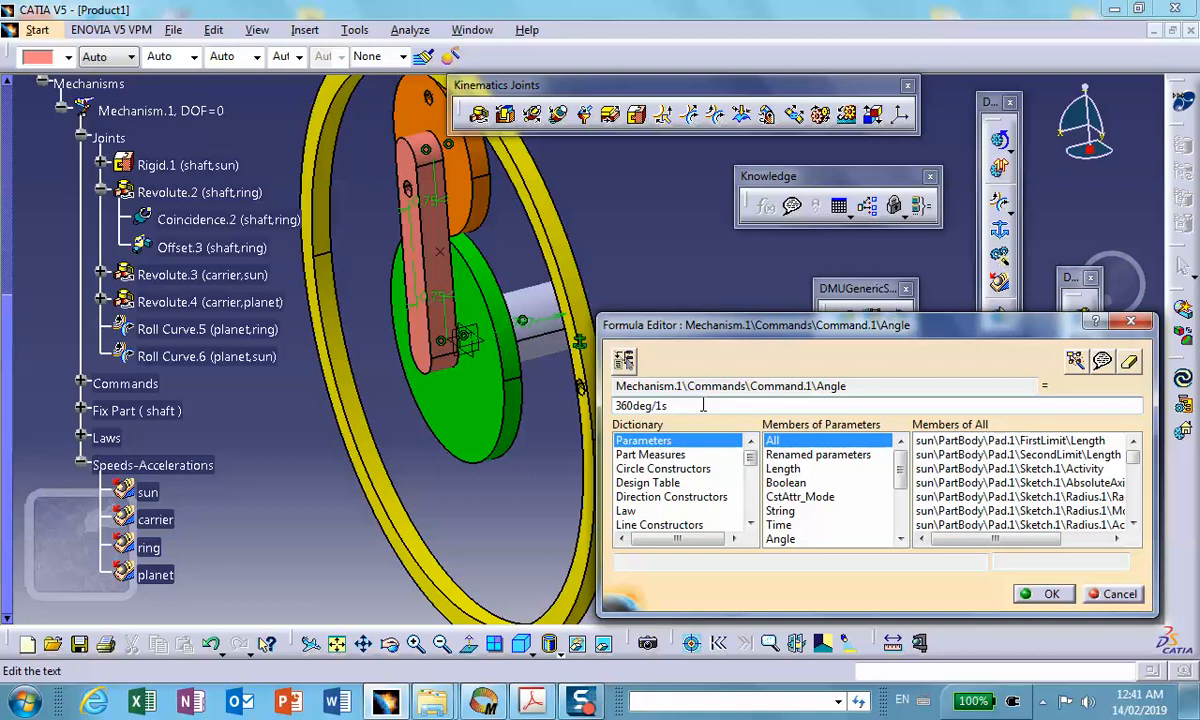
pyautogui.click(778, 524)
pyautogui.doubleClick(977, 440)
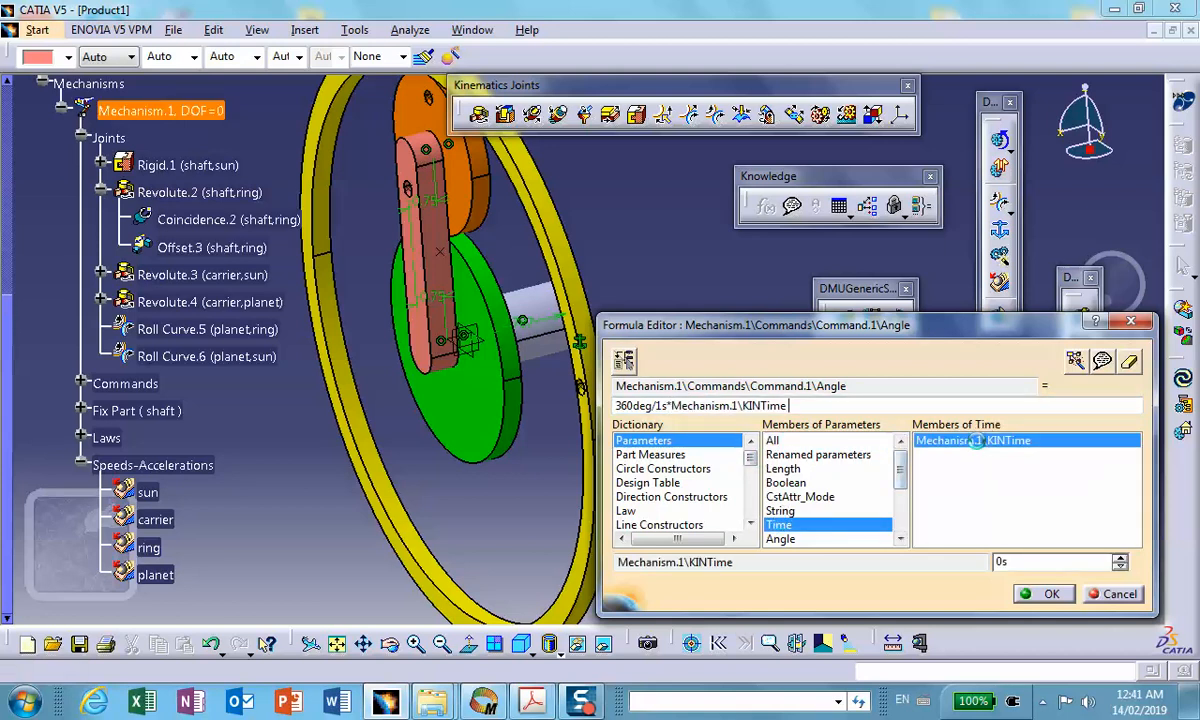
pyautogui.click(1045, 594)
pyautogui.click(878, 490)
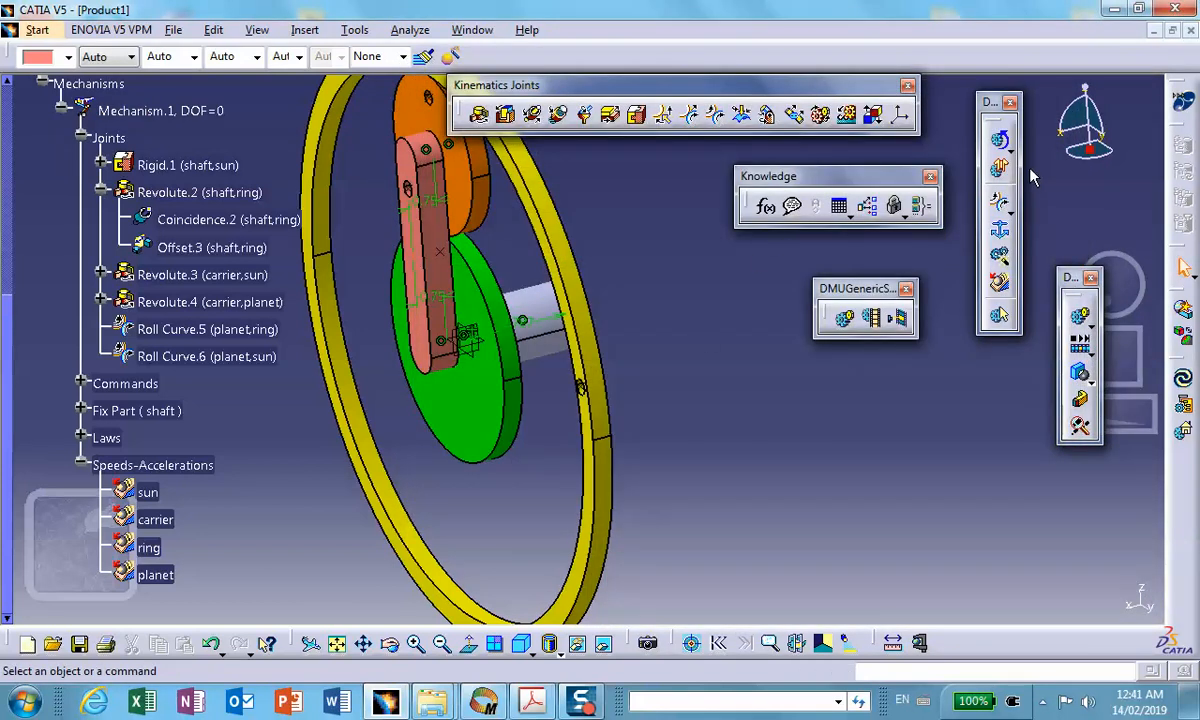
# Start a simulation with laws for Mechanism.1, activate its sensors and set the sun's resultant Angular Speed as observed.
pyautogui.click(1010, 148)
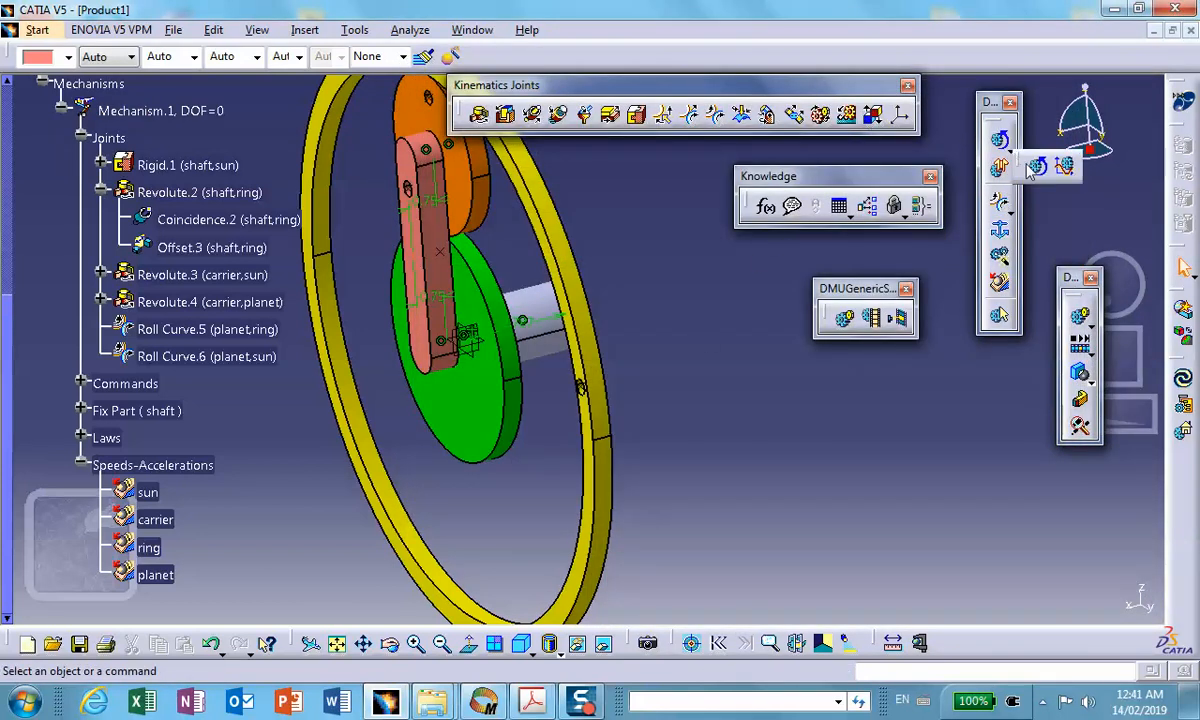
pyautogui.click(1068, 168)
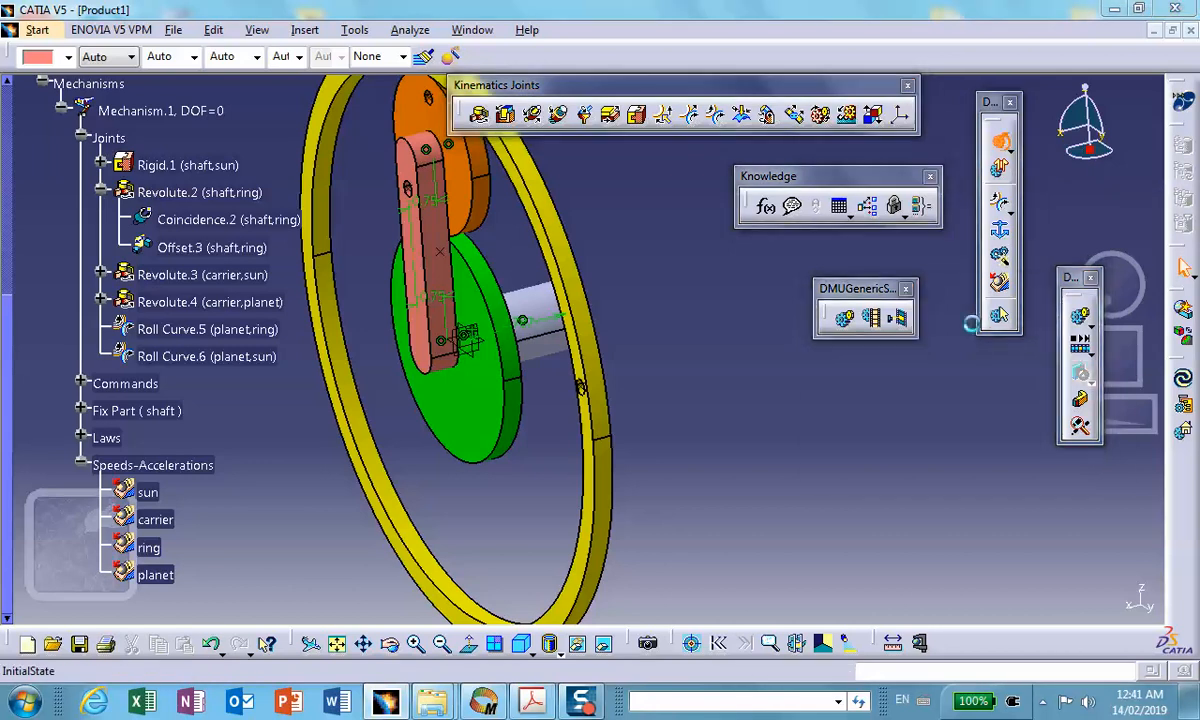
pyautogui.click(832, 429)
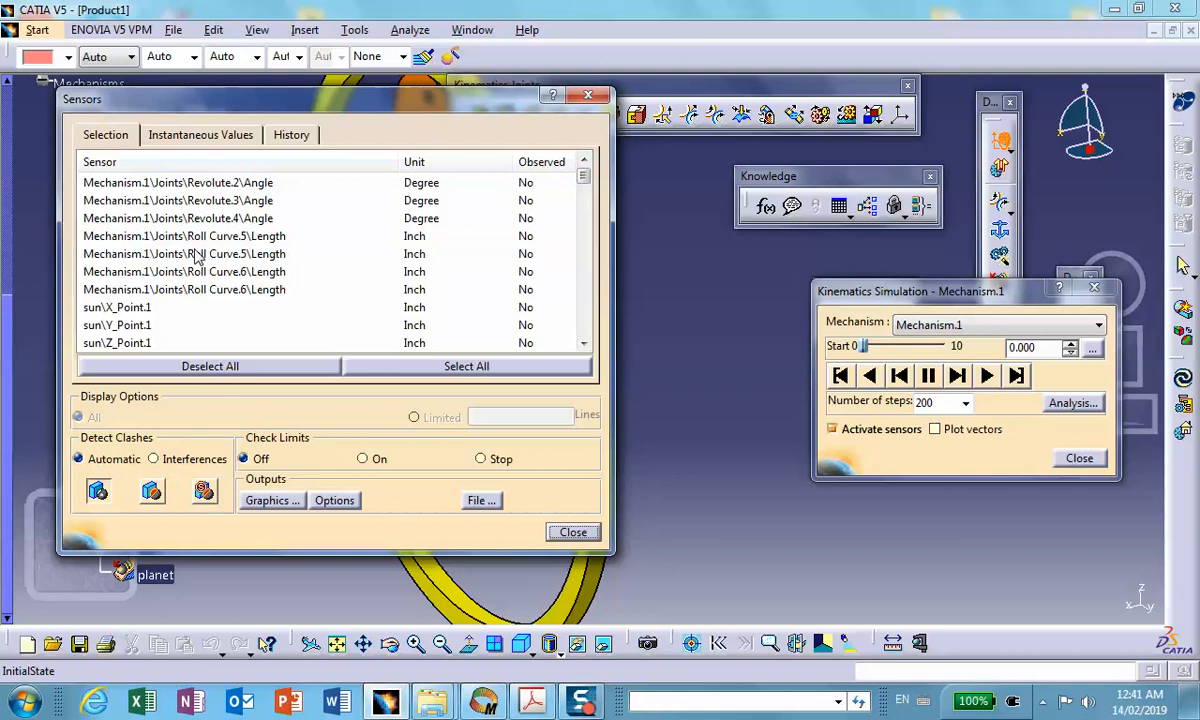
pyautogui.scroll(-1, 586, 188)
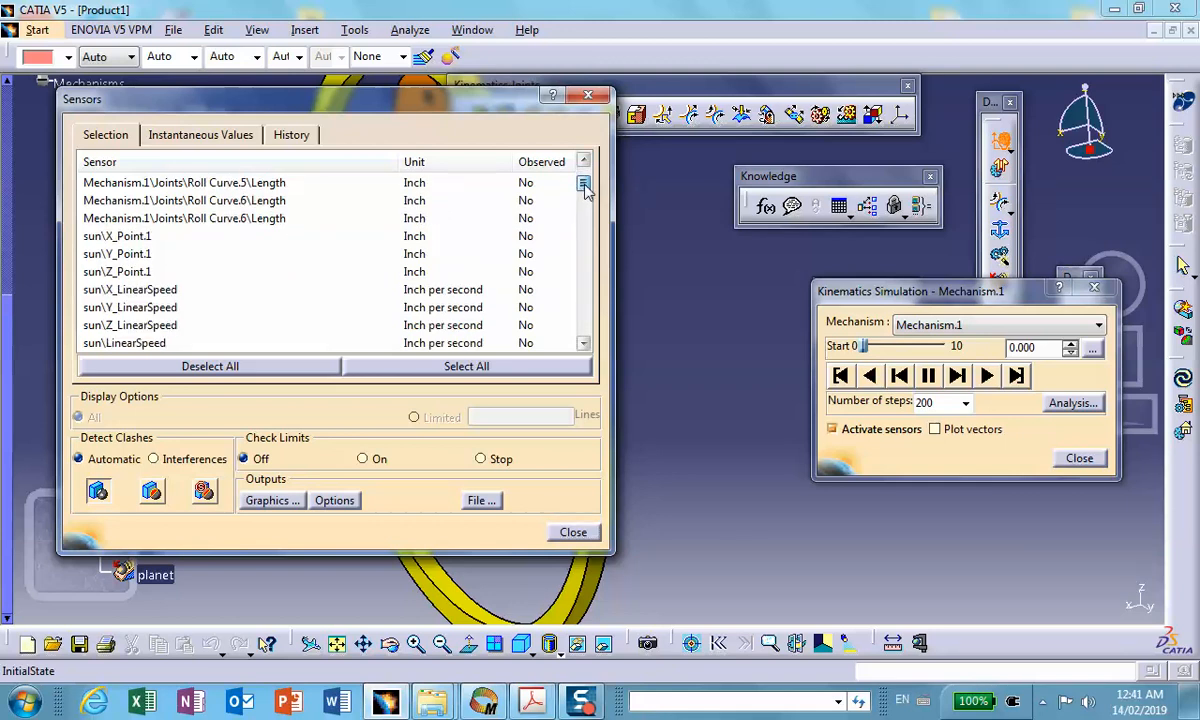
pyautogui.scroll(-3, 586, 188)
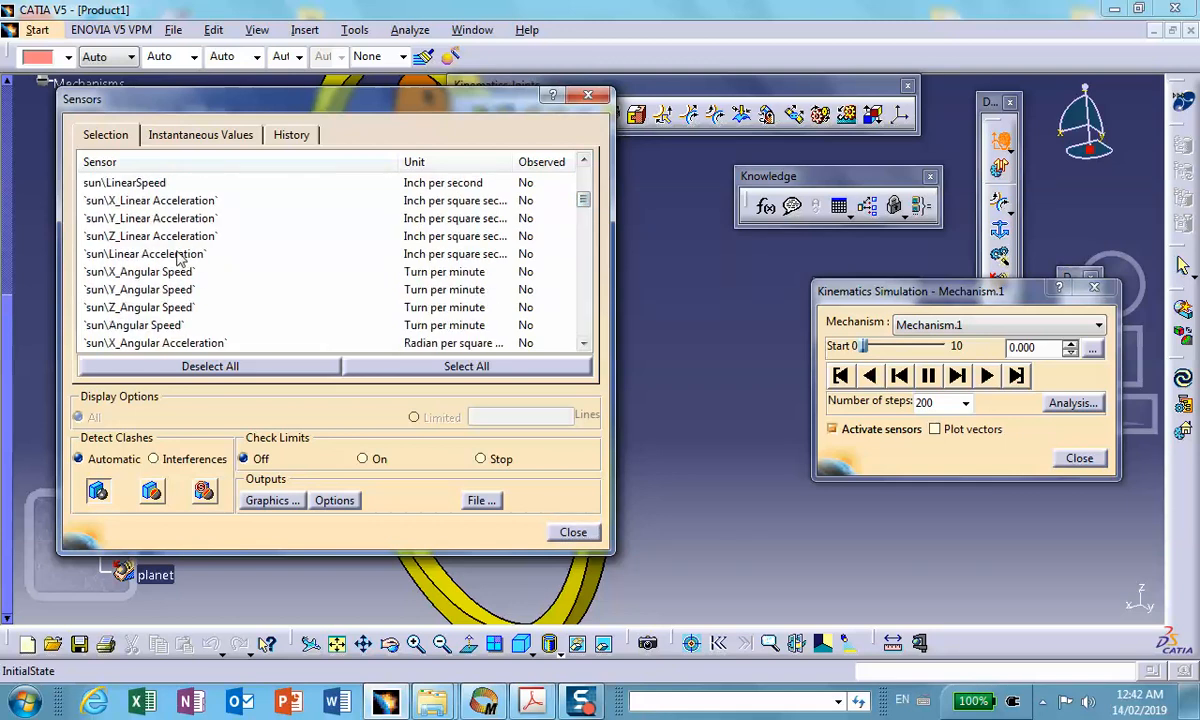
pyautogui.click(141, 328)
# Set the resultant Angular Speed sensors of the carrier, ring and planet as observed.
pyautogui.scroll(-3, 590, 220)
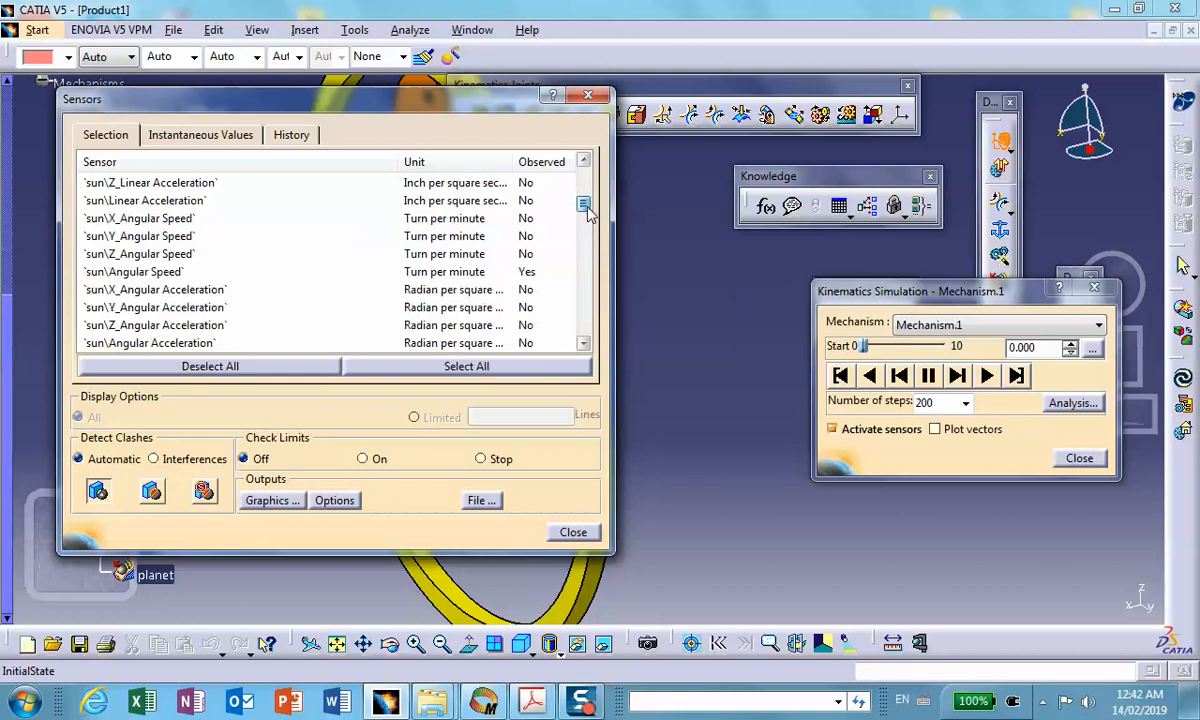
pyautogui.scroll(-4, 590, 228)
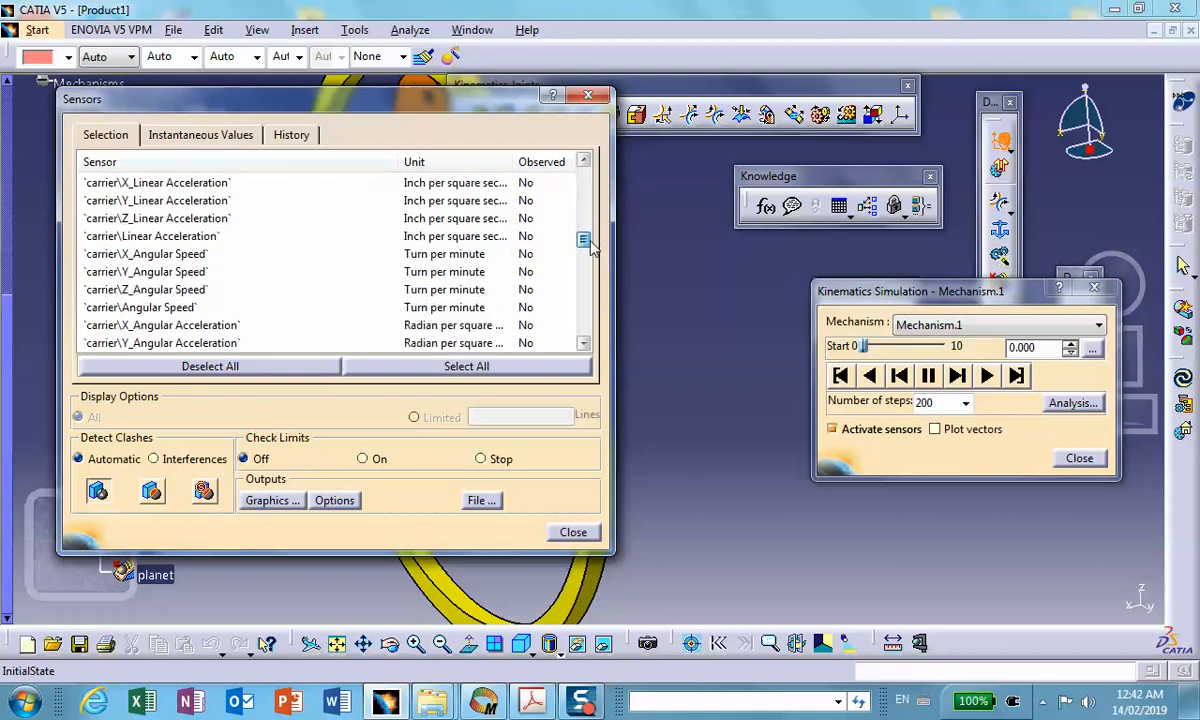
pyautogui.click(152, 306)
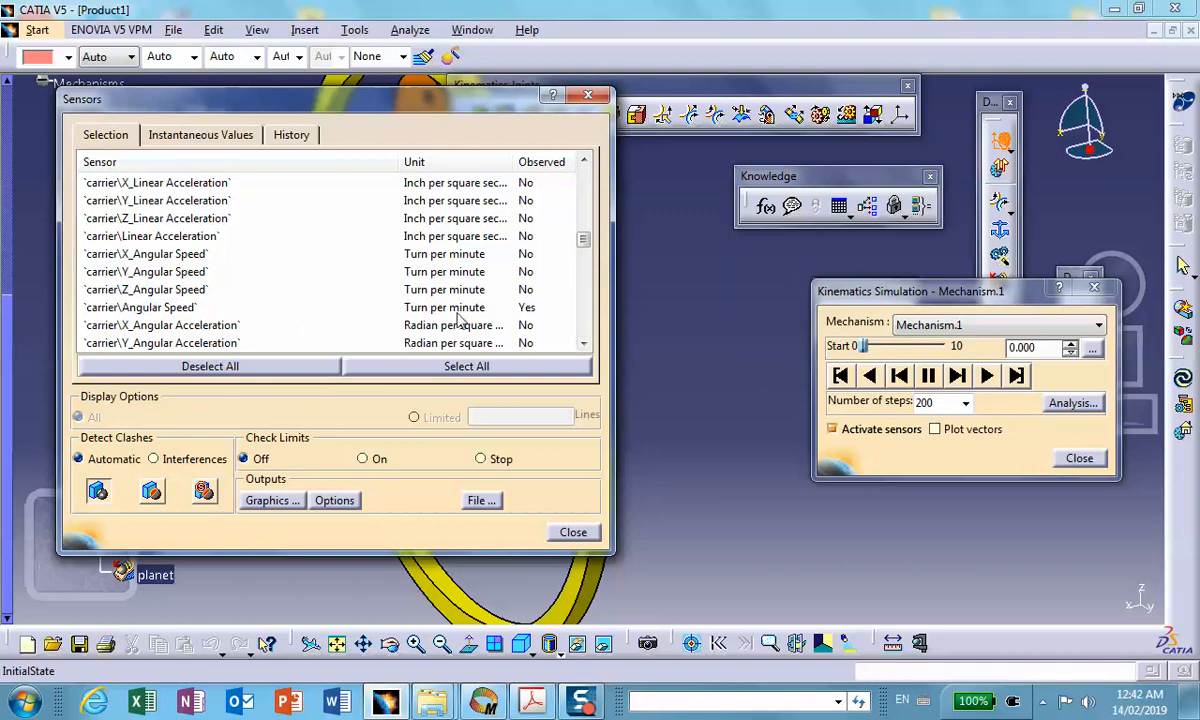
pyautogui.moveTo(588, 240); pyautogui.dragTo(588, 279)
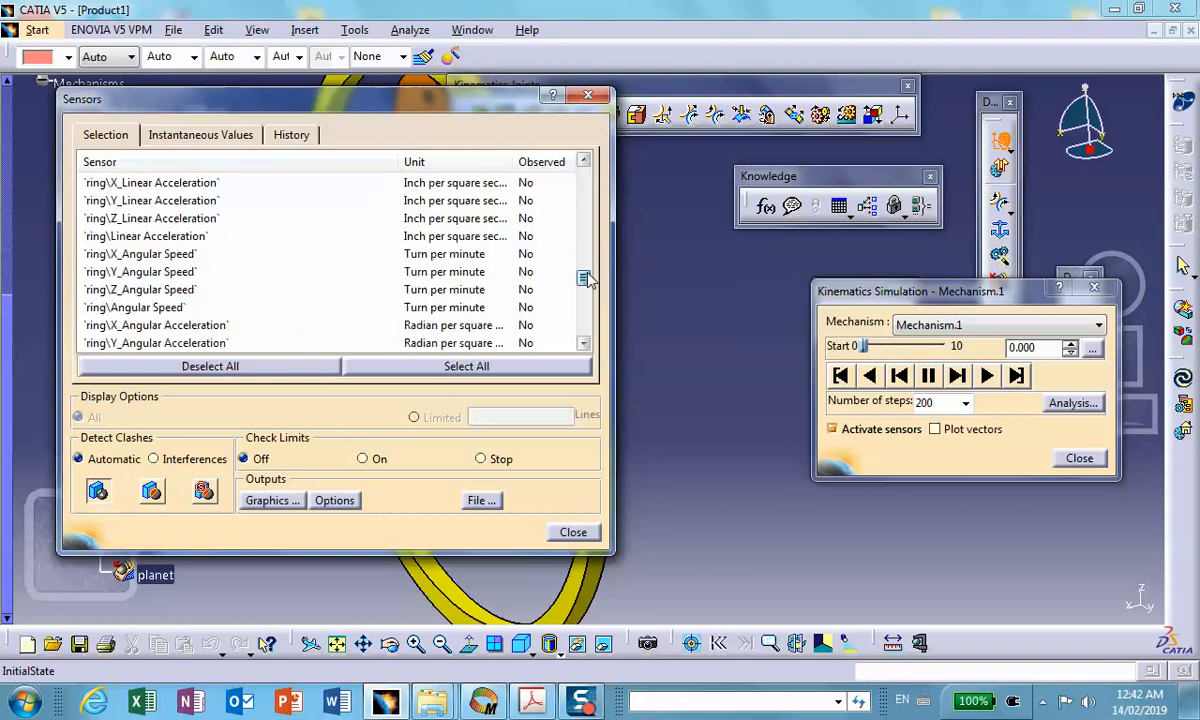
pyautogui.click(136, 308)
pyautogui.moveTo(584, 281); pyautogui.dragTo(585, 326)
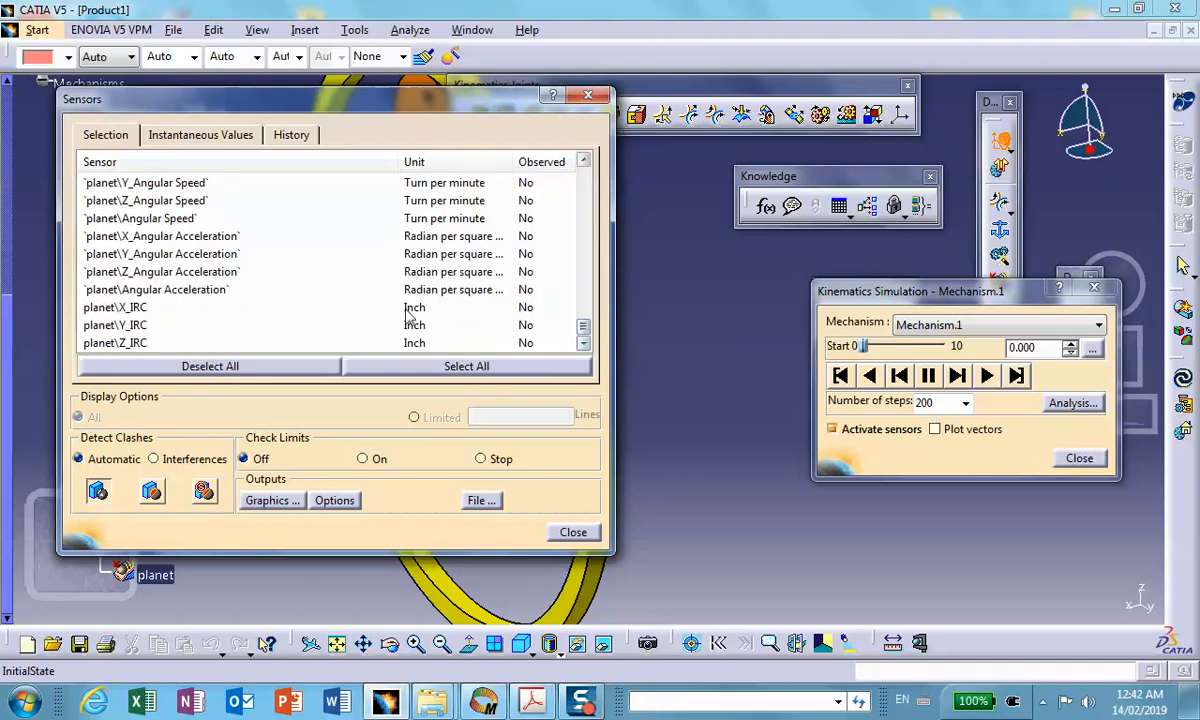
pyautogui.click(155, 220)
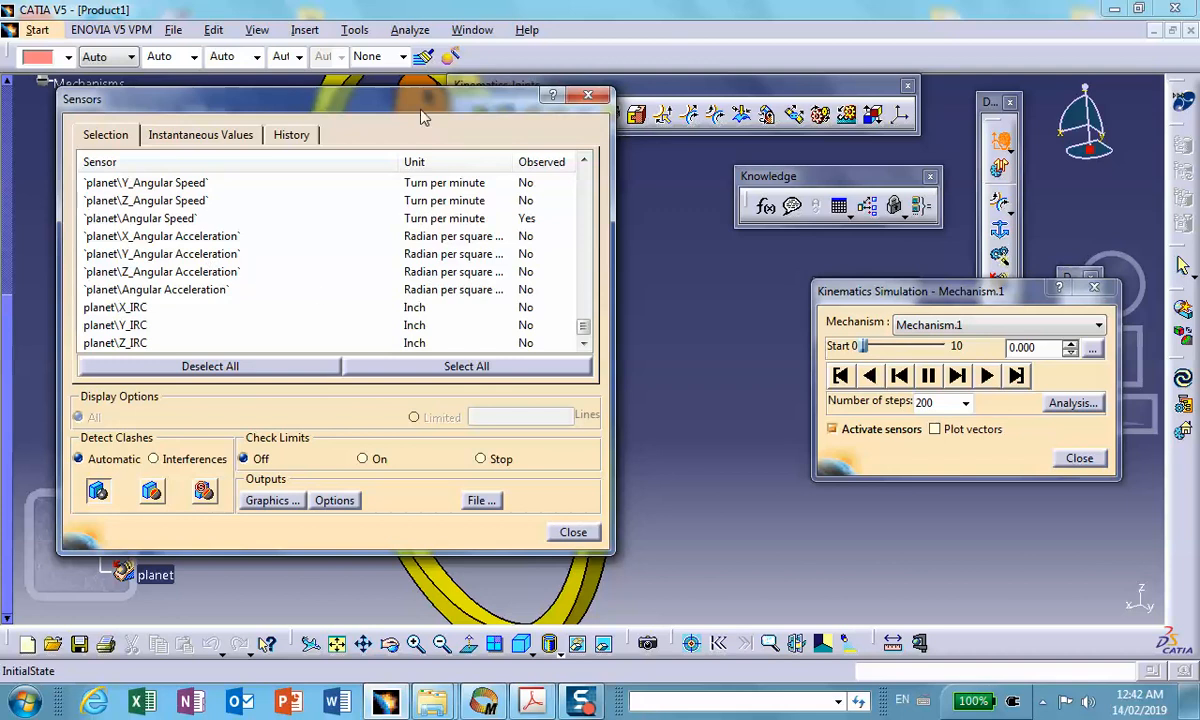
# Run the Mechanism.1 simulation forward with a maximum time bound of 4 s and 80 steps.
pyautogui.moveTo(400, 100); pyautogui.dragTo(389, 554)
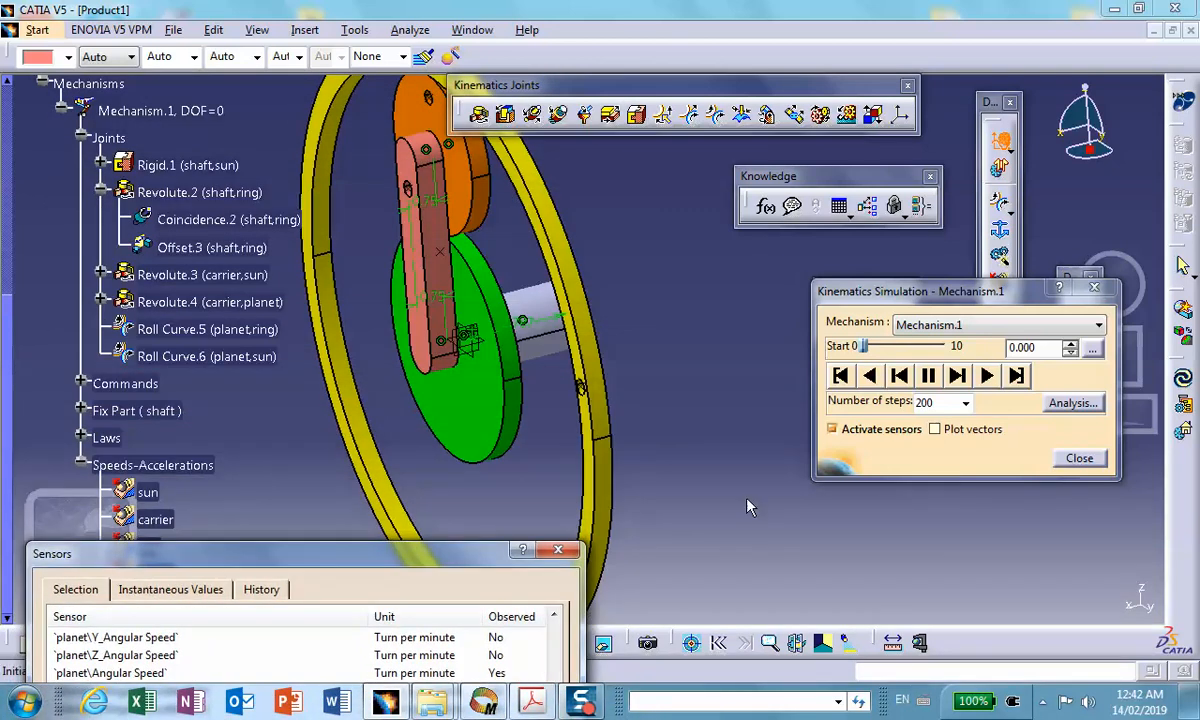
pyautogui.click(1092, 348)
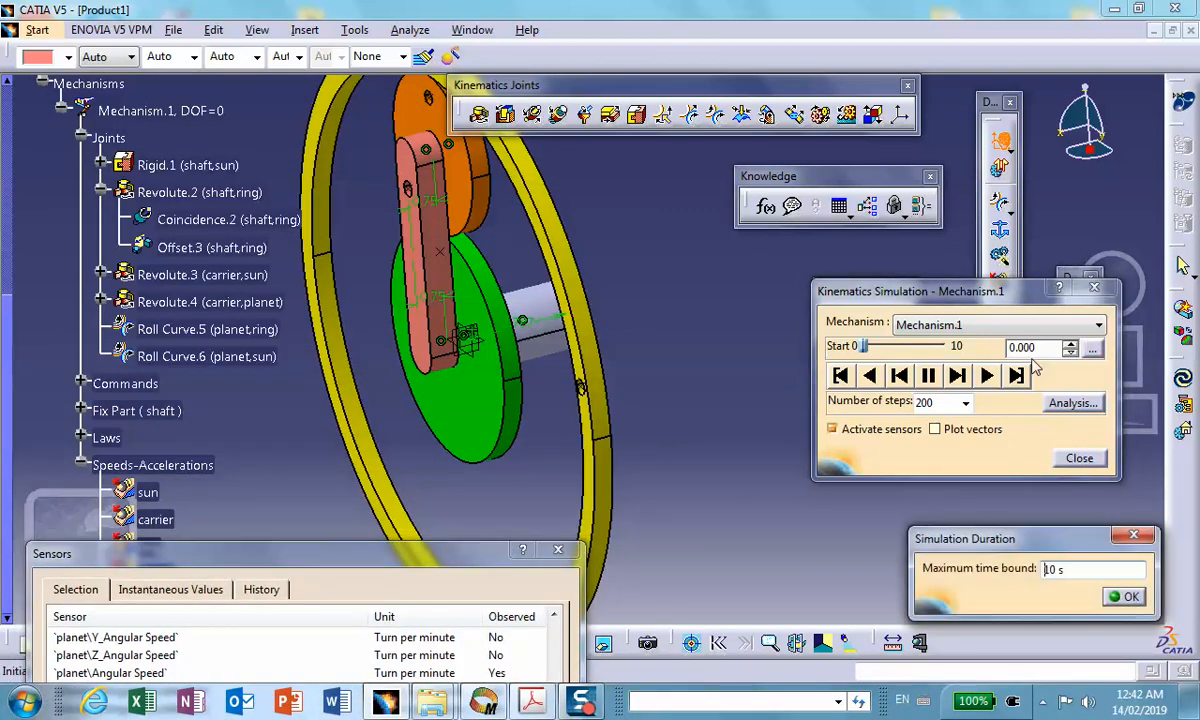
pyautogui.moveTo(1069, 572); pyautogui.dragTo(1040, 570)
pyautogui.write('4')
pyautogui.click(1124, 597)
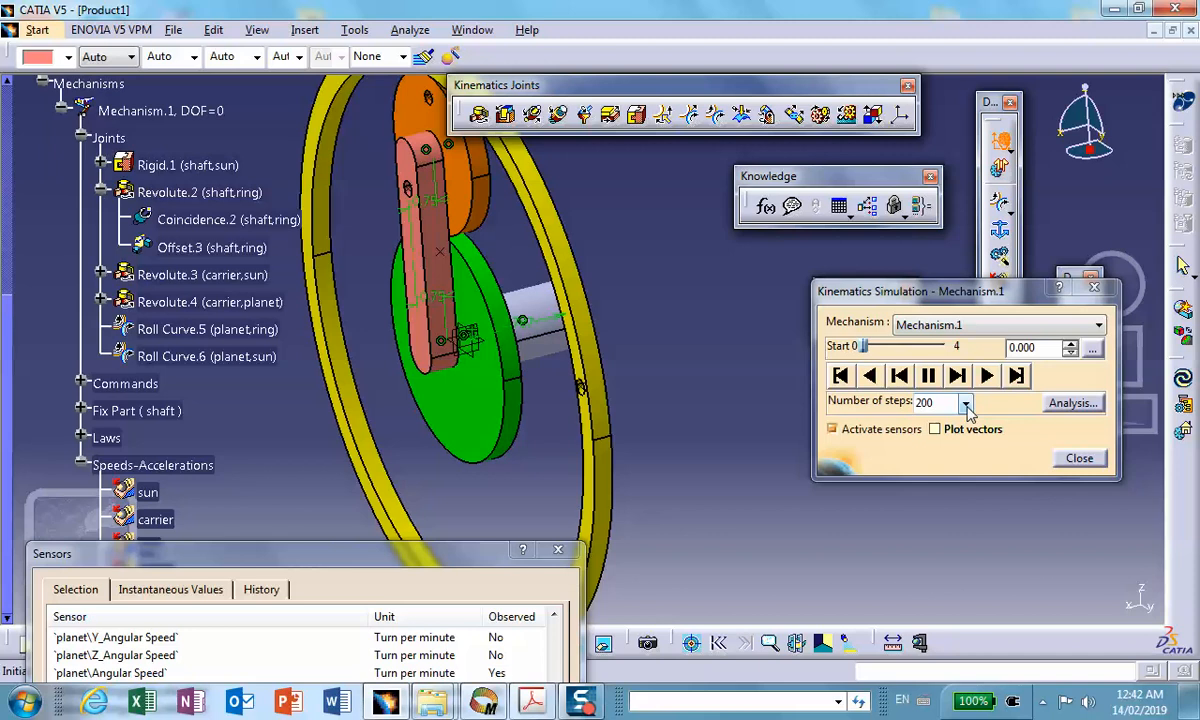
pyautogui.click(965, 403)
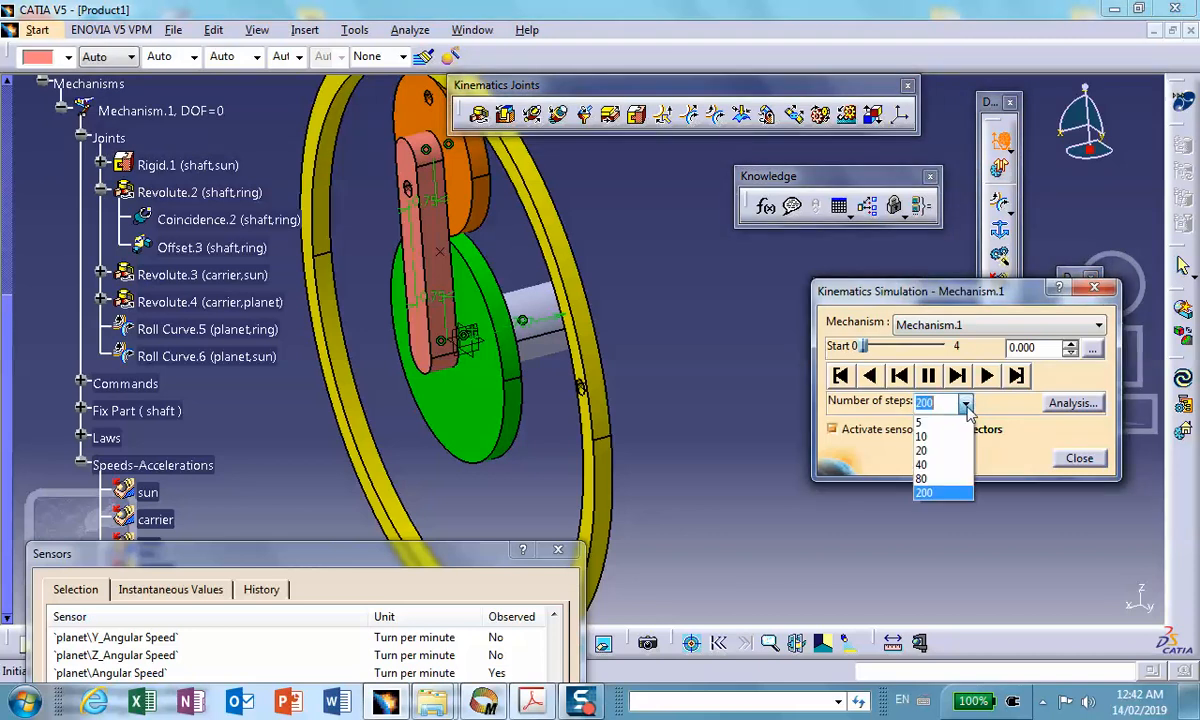
pyautogui.click(930, 479)
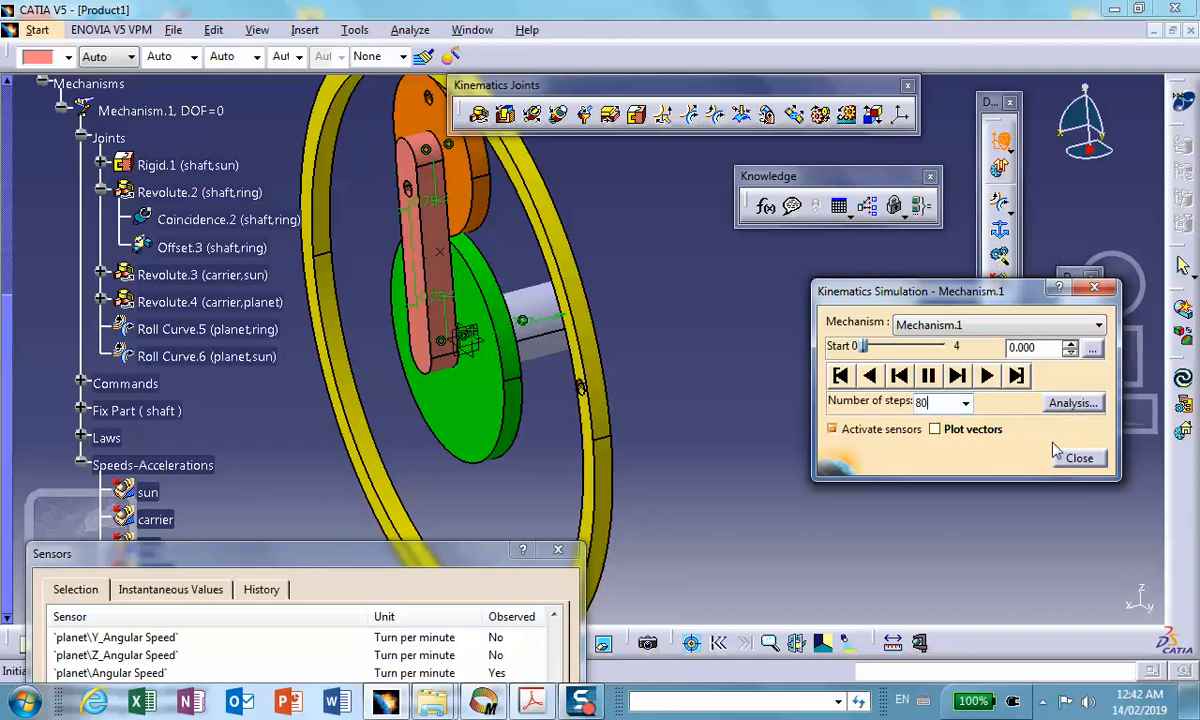
pyautogui.click(986, 378)
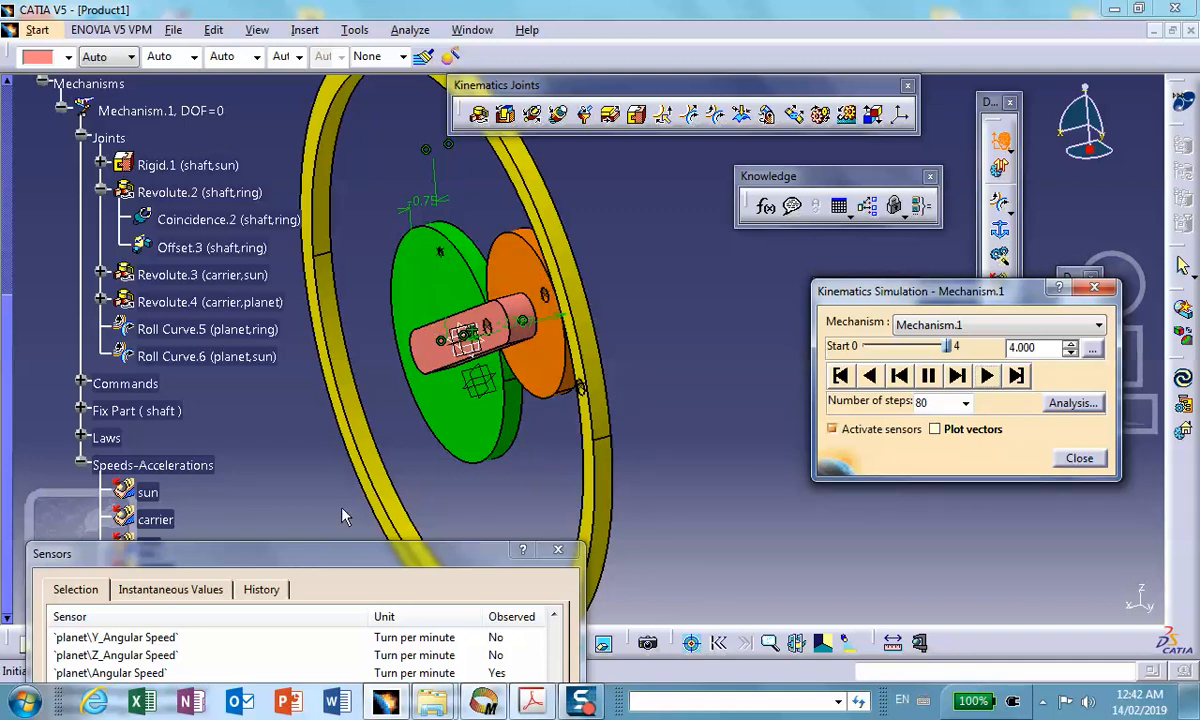
# Plot the observed angular speeds against time and adjust the graph so its axis labels are readable.
pyautogui.moveTo(330, 560); pyautogui.dragTo(336, 121)
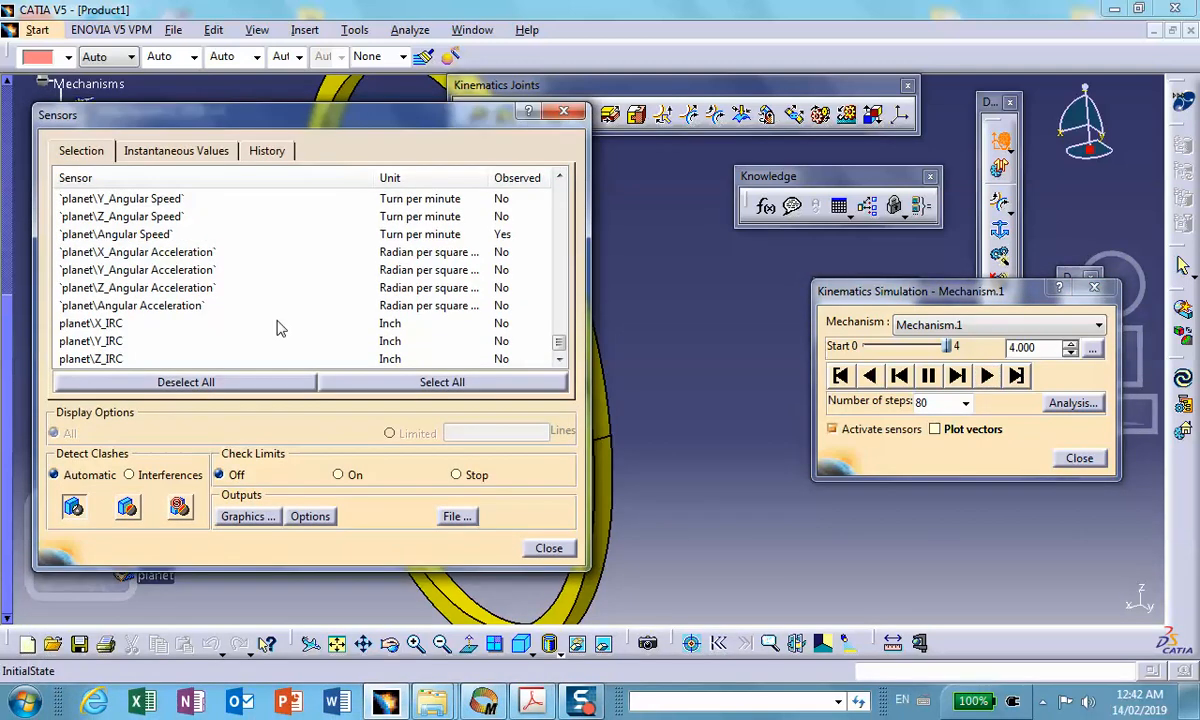
pyautogui.click(247, 516)
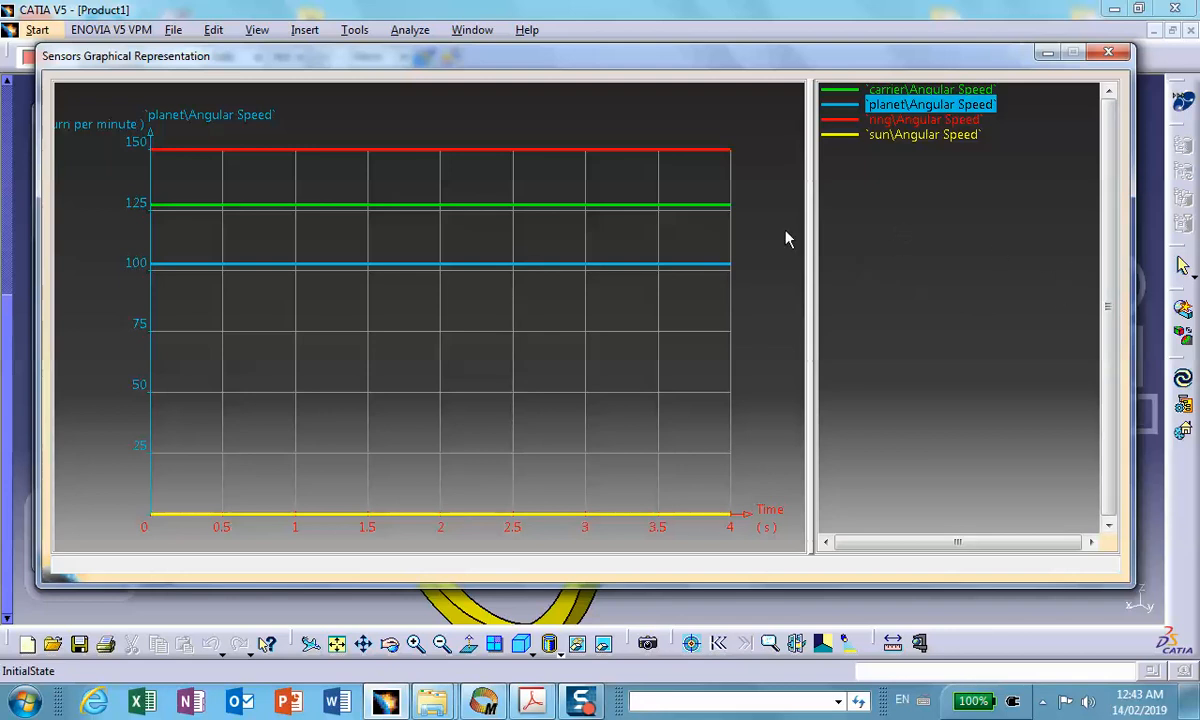
pyautogui.moveTo(274, 236)
pyautogui.mouseDown(button='middle')
pyautogui.moveTo(292, 277)
pyautogui.moveTo(266, 257)
pyautogui.mouseUp(button='middle')
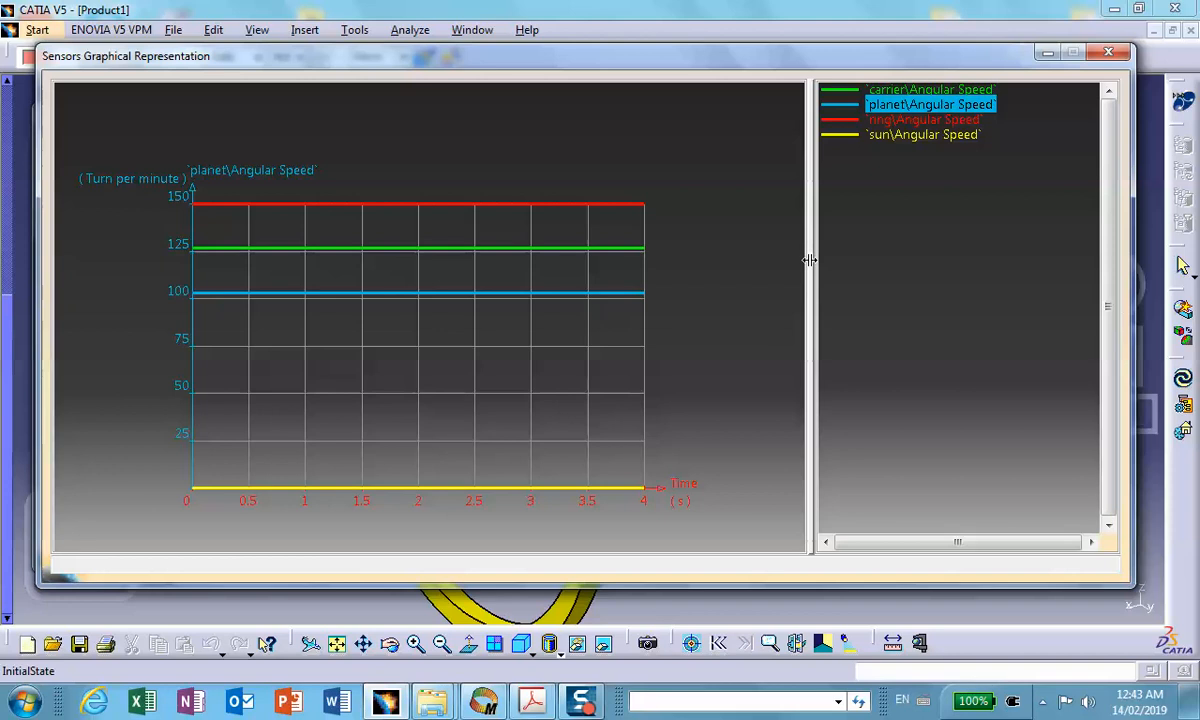
pyautogui.moveTo(809, 260); pyautogui.dragTo(772, 265)
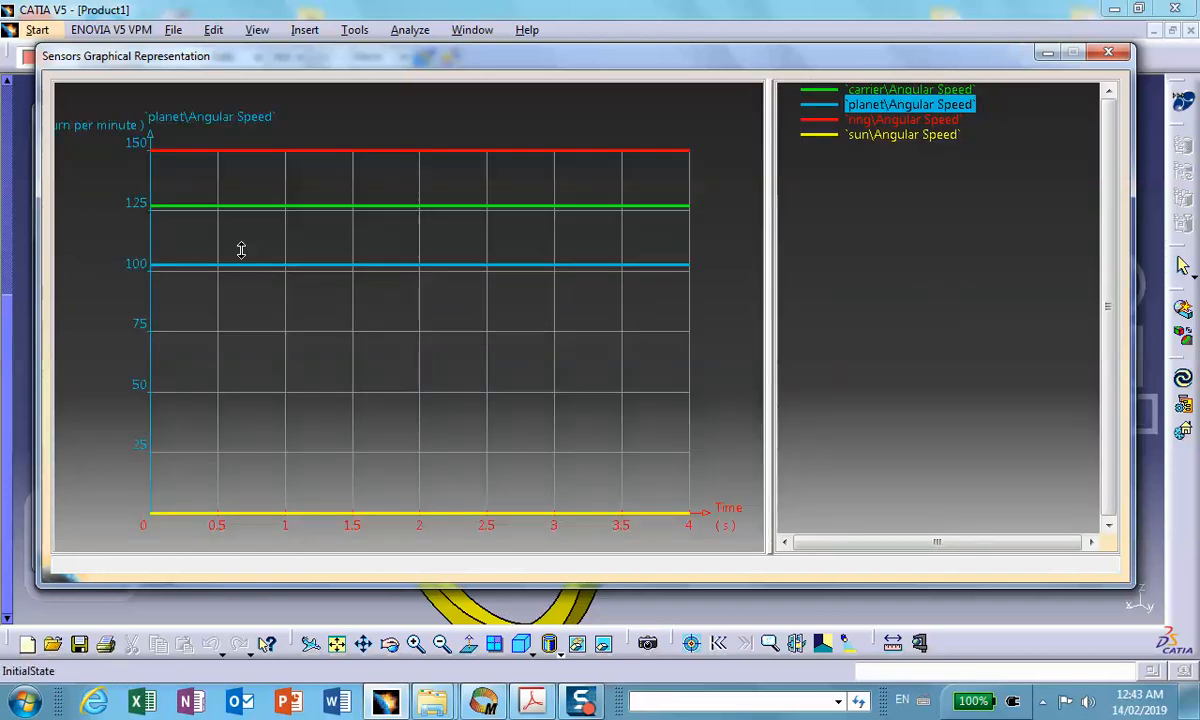
pyautogui.moveTo(239, 252); pyautogui.dragTo(253, 272, button='middle')
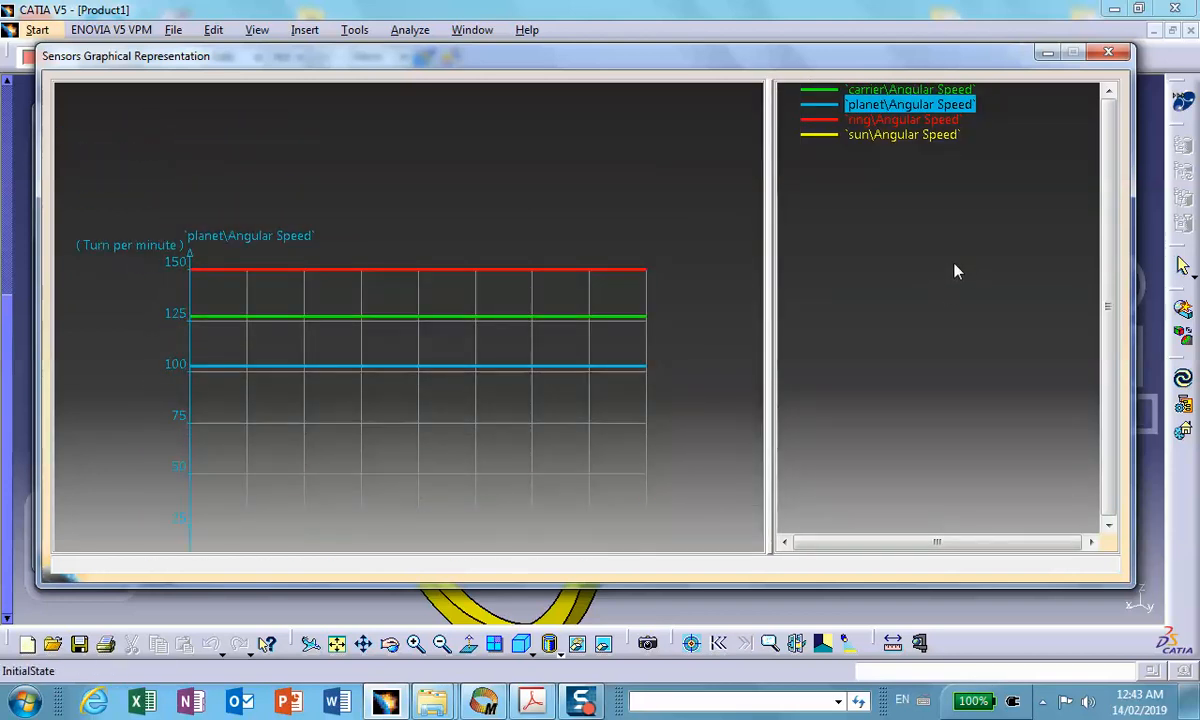
# Examine the angular speed curves of the sun, ring, carrier and planet, each on its own axis scale.
pyautogui.click(890, 137)
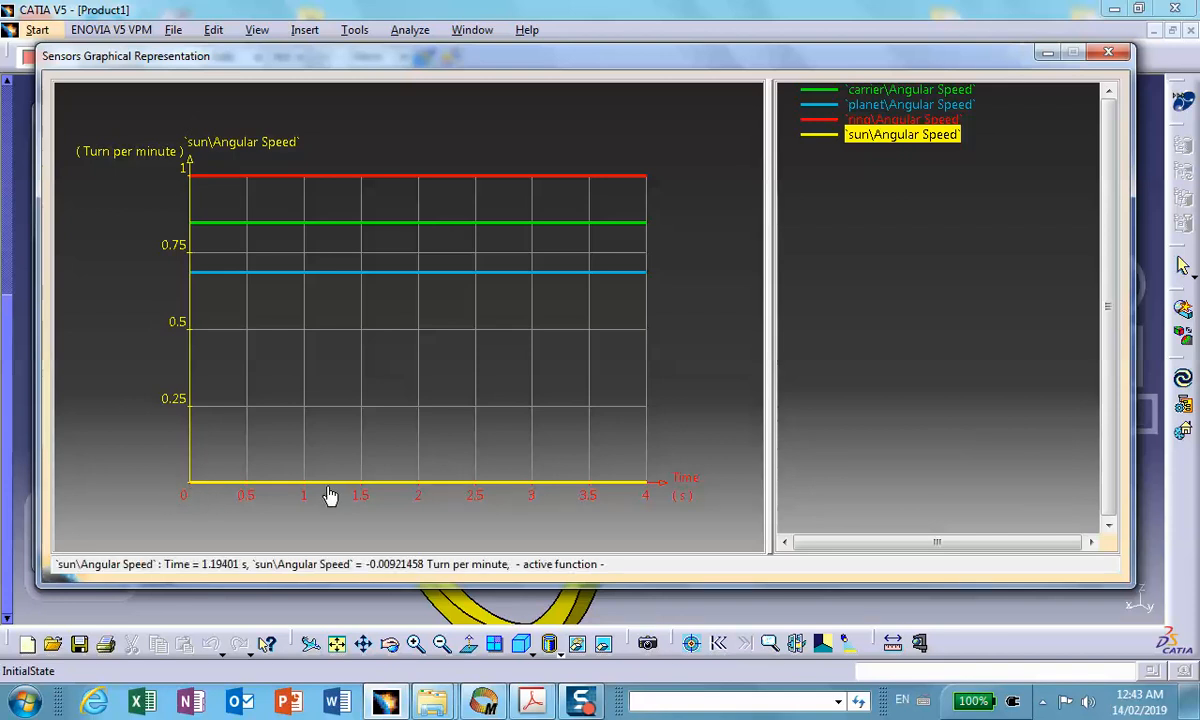
pyautogui.click(868, 120)
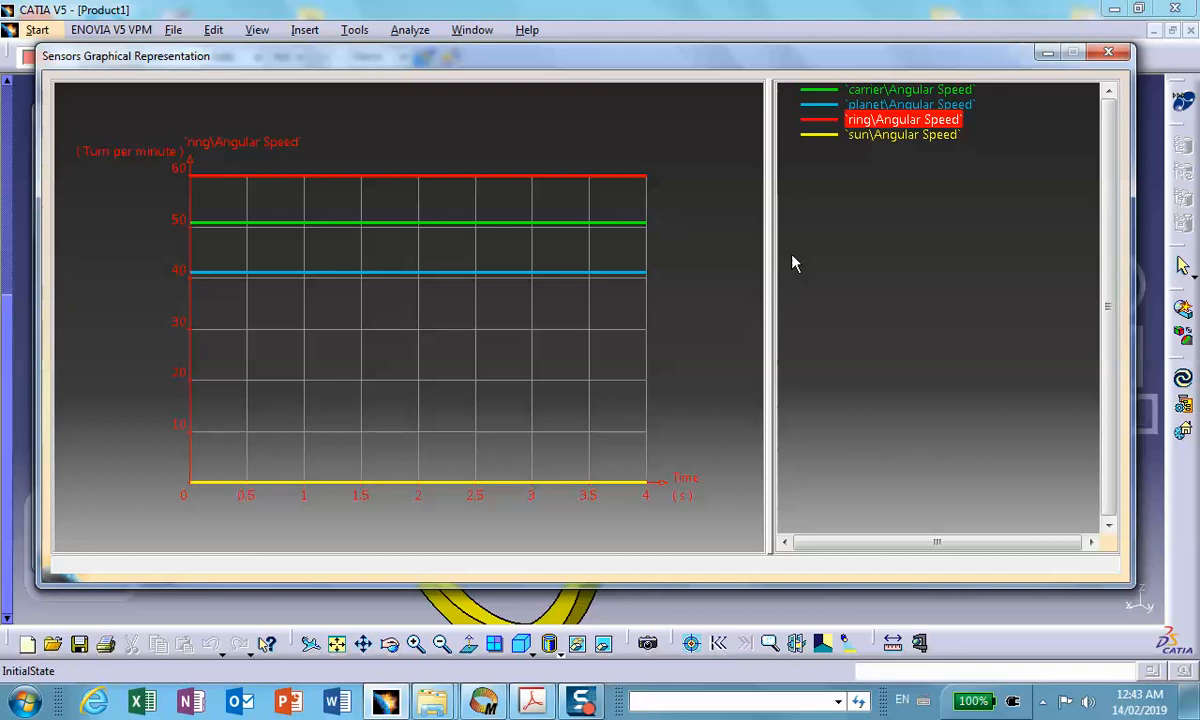
pyautogui.click(910, 91)
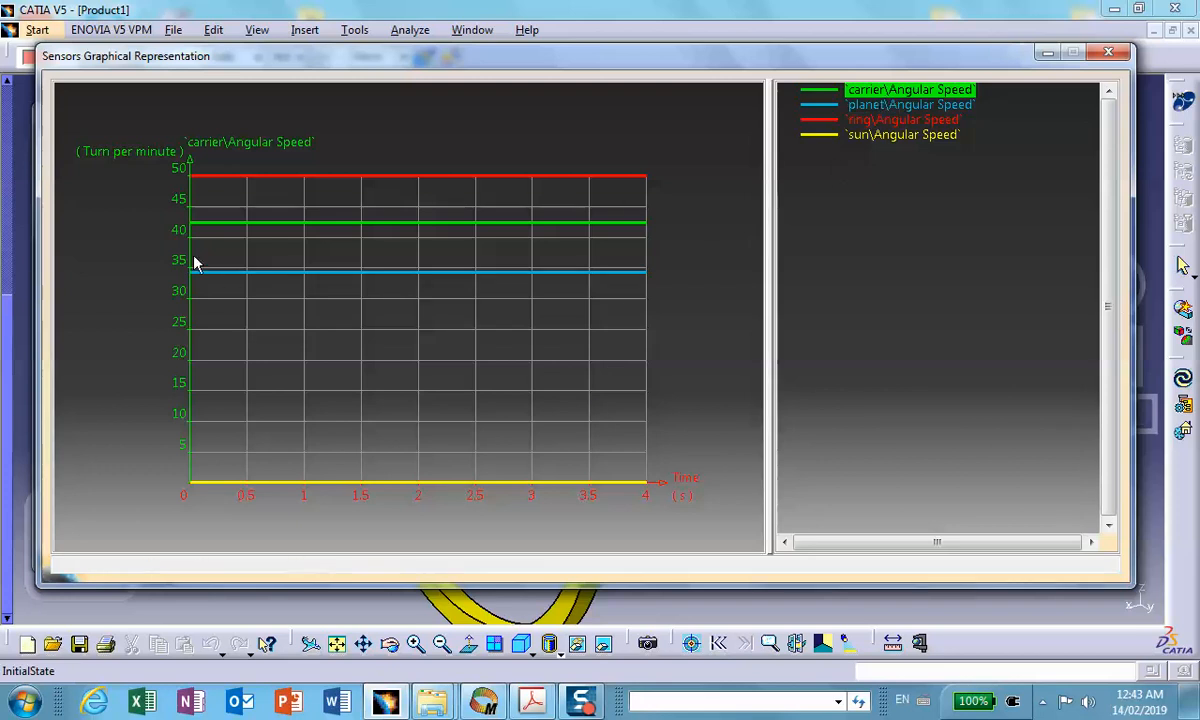
pyautogui.moveTo(200, 230)
pyautogui.moveTo(405, 231)
pyautogui.click(885, 106)
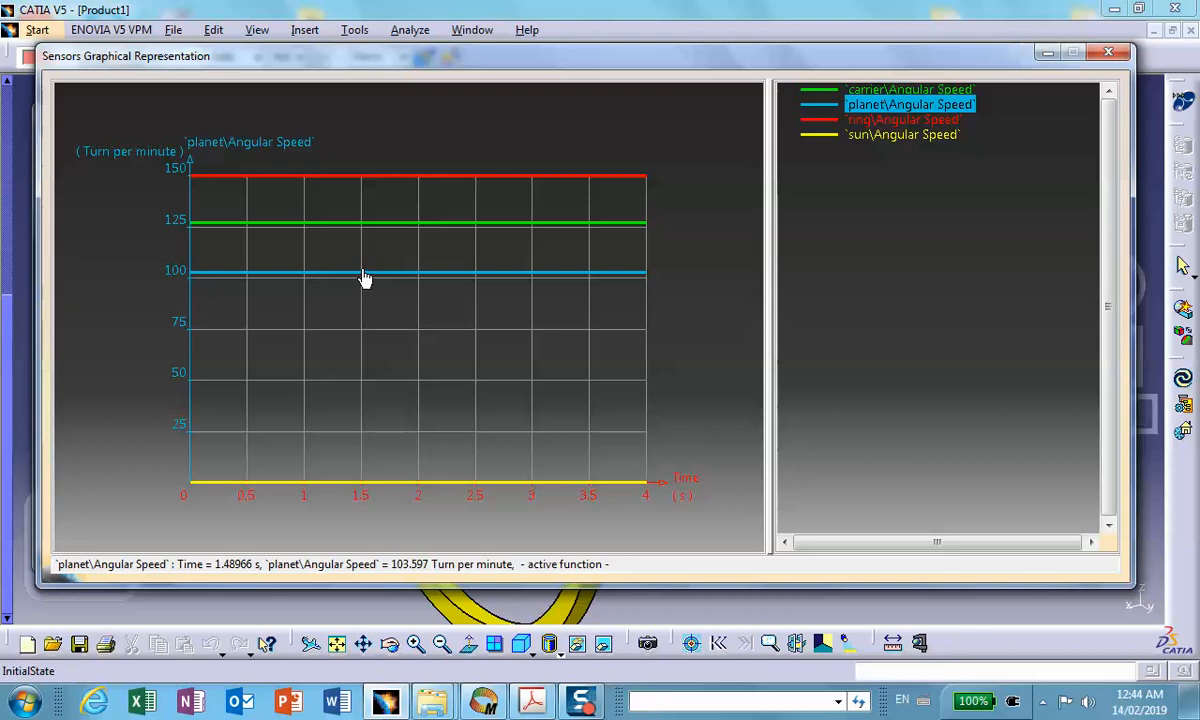
pyautogui.moveTo(395, 284)
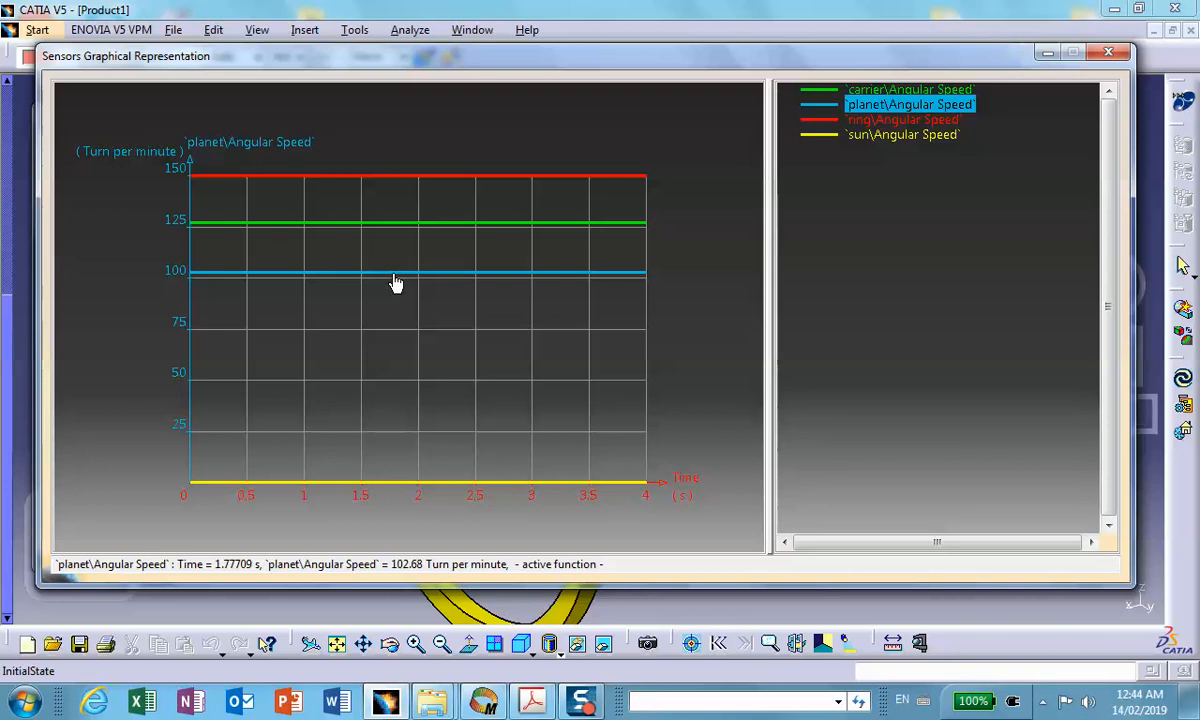
# Switch to the Mathcad sheet epicyclic-gear.mcd to compare its calculated ring, carrier and planet speeds with the plotted curves, and return to CATIA.
pyautogui.click(484, 701)
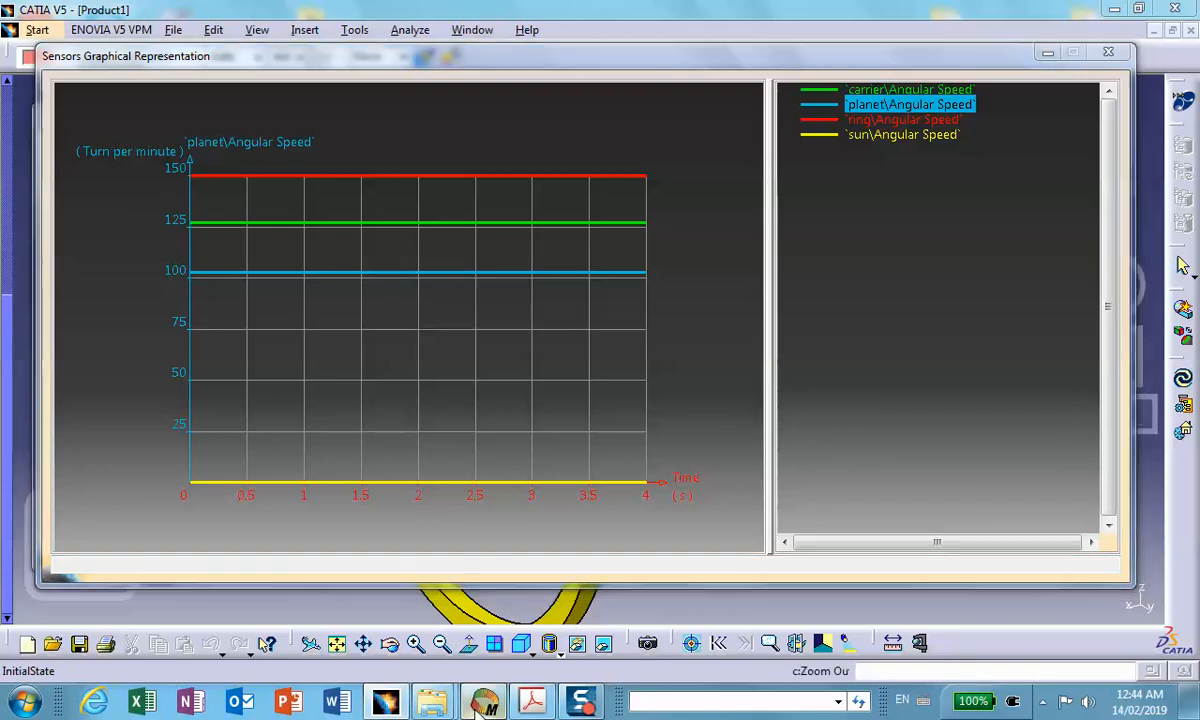
pyautogui.click(418, 285)
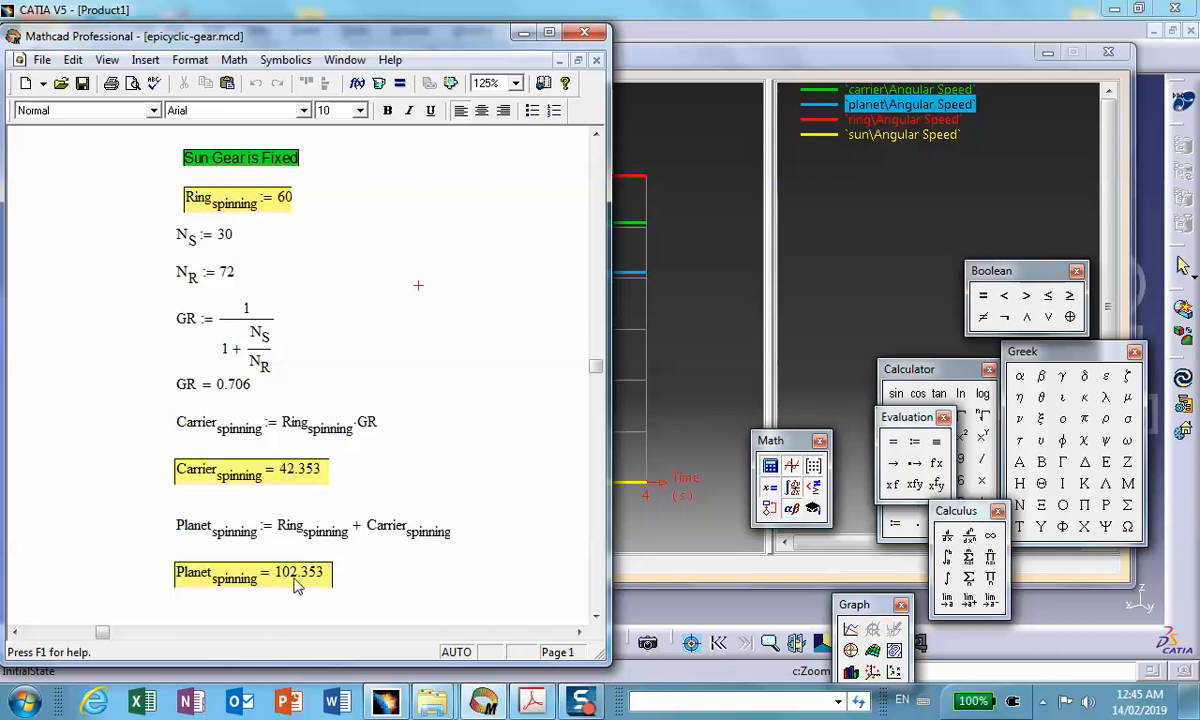
pyautogui.click(672, 310)
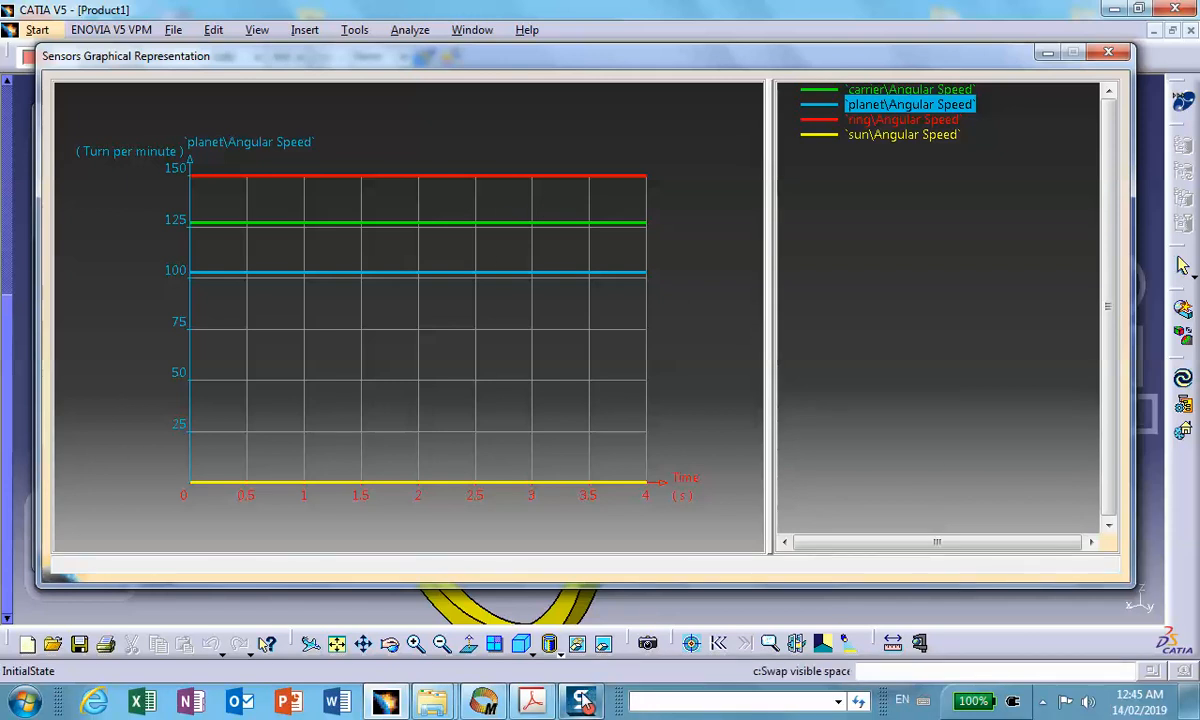
pyautogui.moveTo(583, 703)
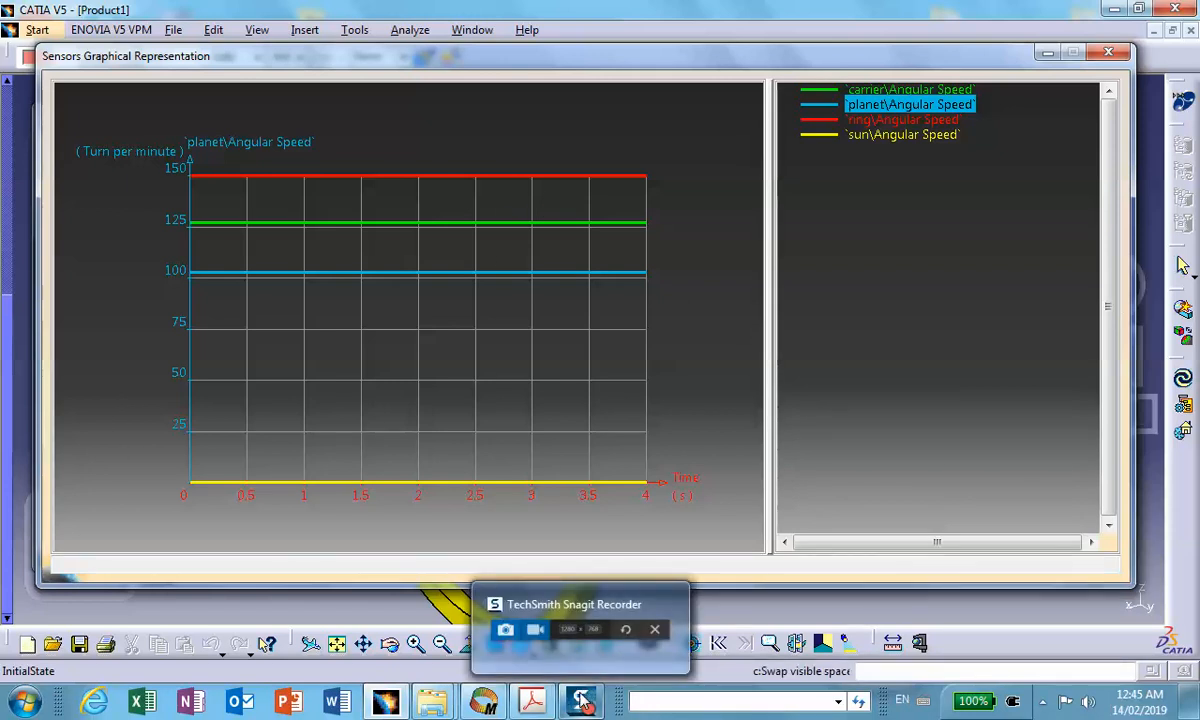